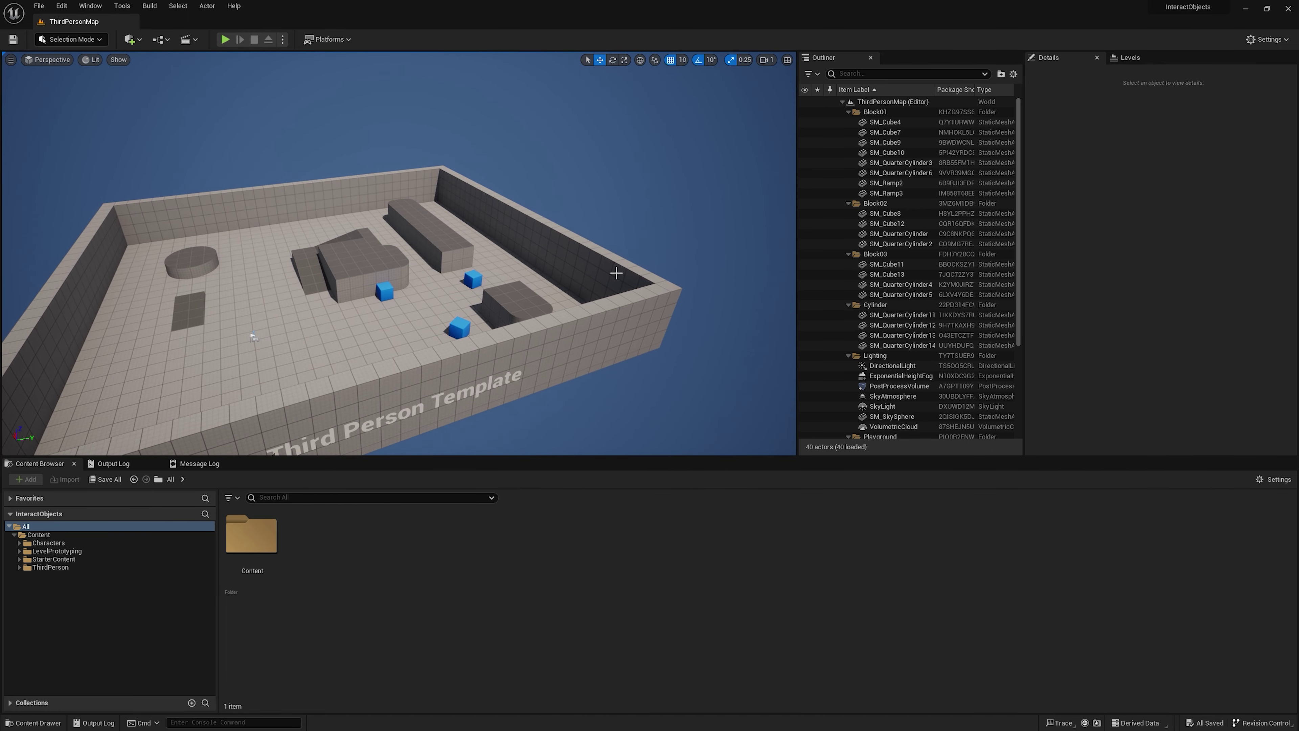
Step: Play-test the arena, running and jumping the character, then stop the session
right_click_drag(599, 260, 598, 261)
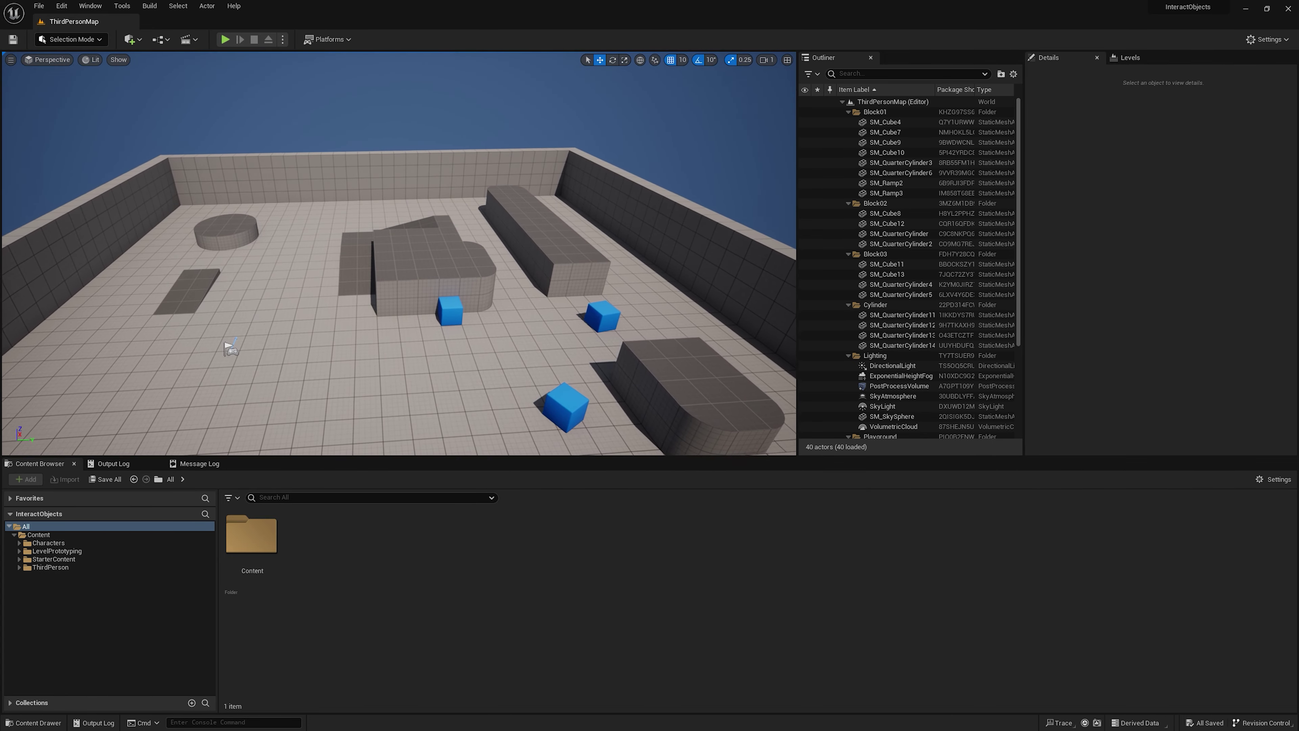
right_click_drag(521, 242, 522, 242)
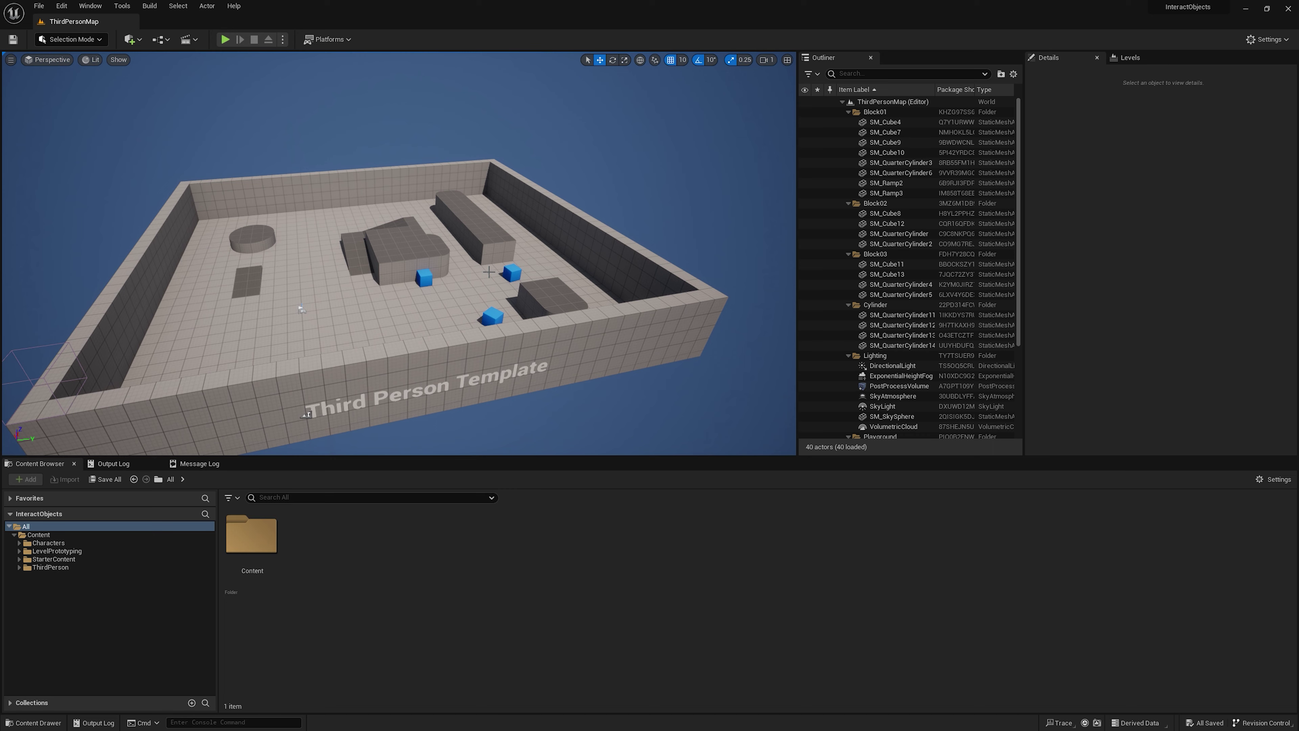
right_click_drag(521, 242, 521, 242)
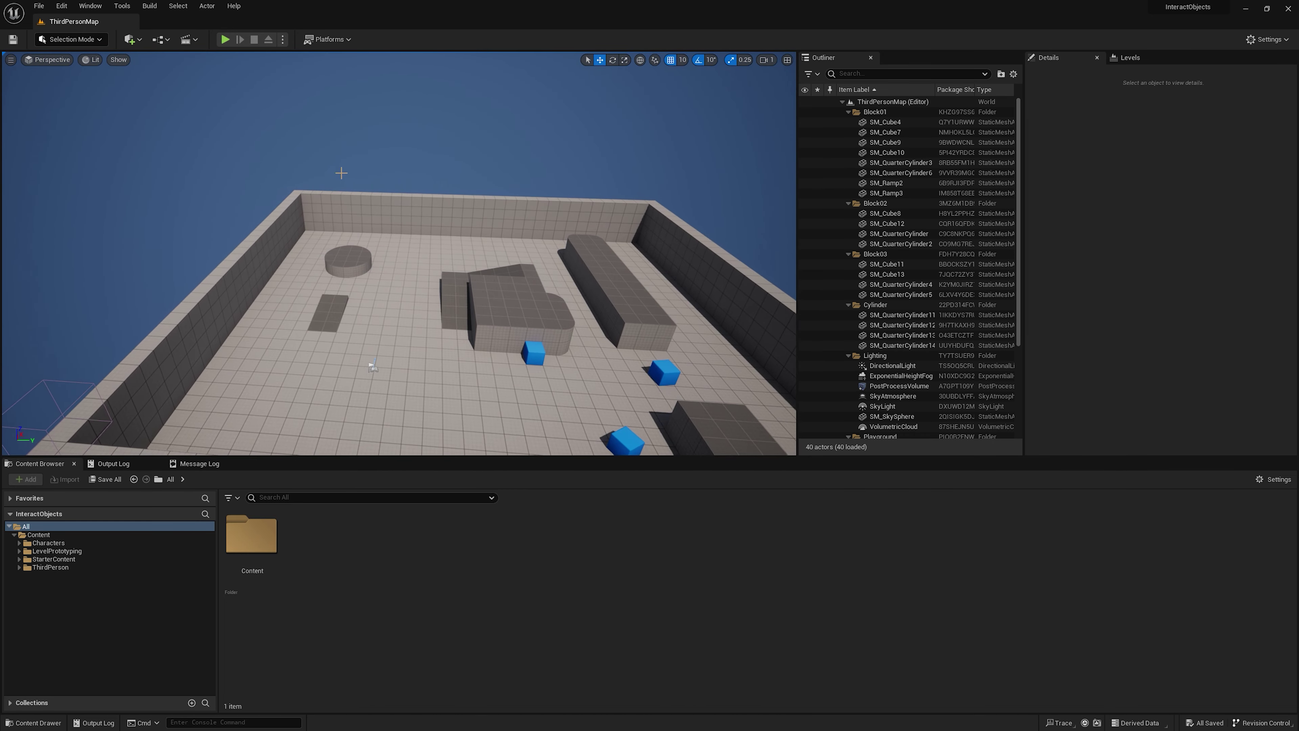
key("alt+p")
left_click(424, 227)
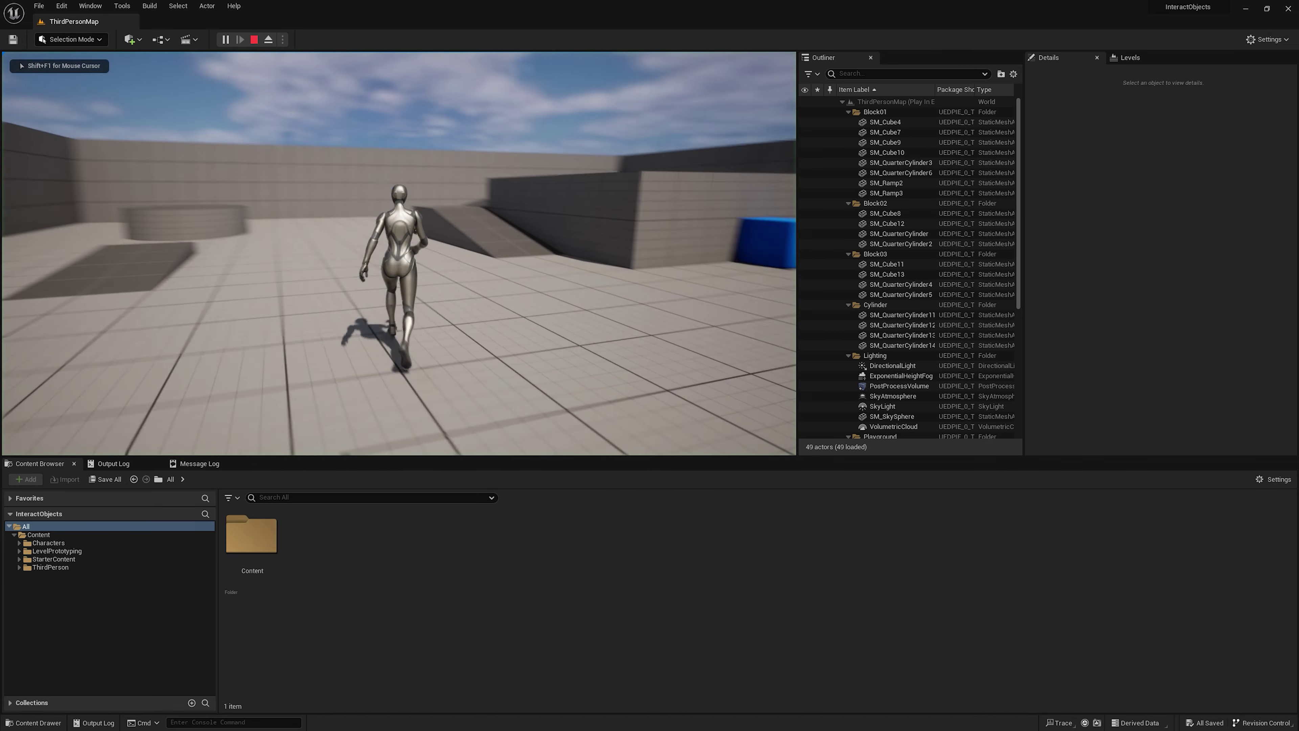
key("space")
key("space")
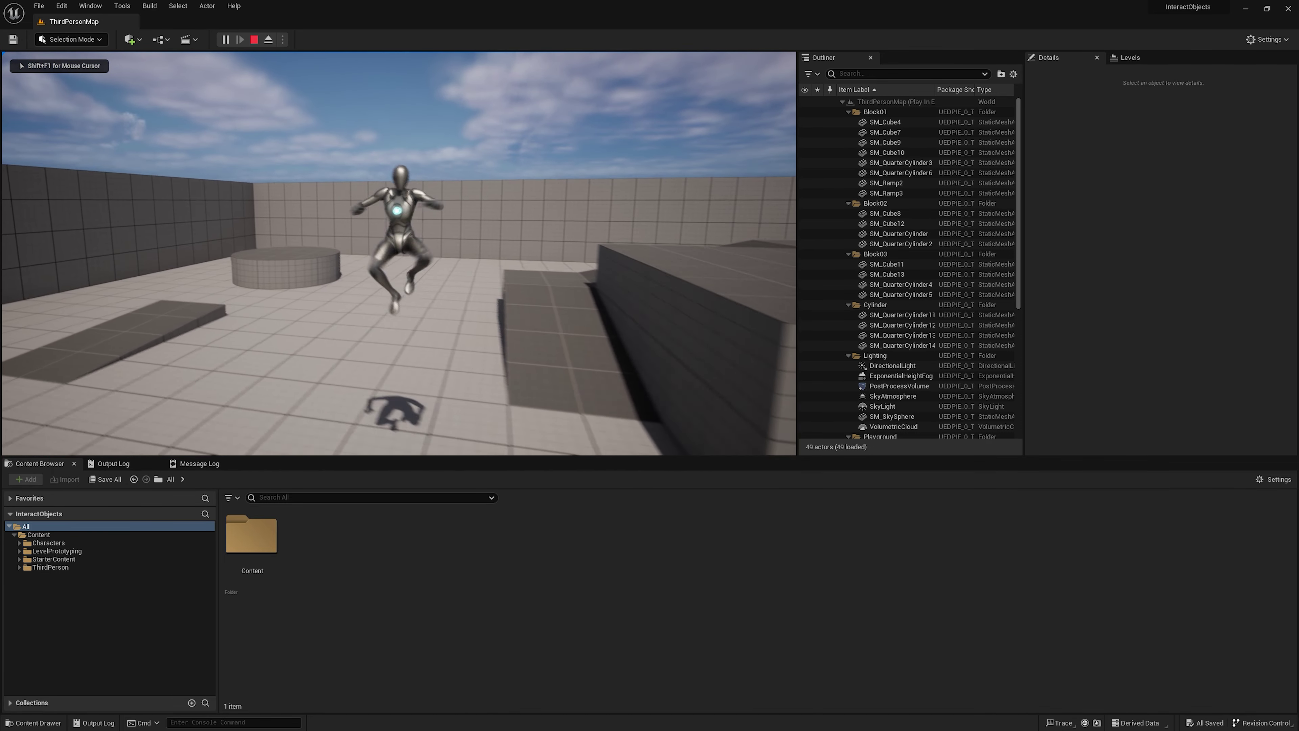
key("space")
key("Escape")
Step: Play again and run the character up the ramp onto the block, then stop
right_click_drag(342, 165, 343, 165)
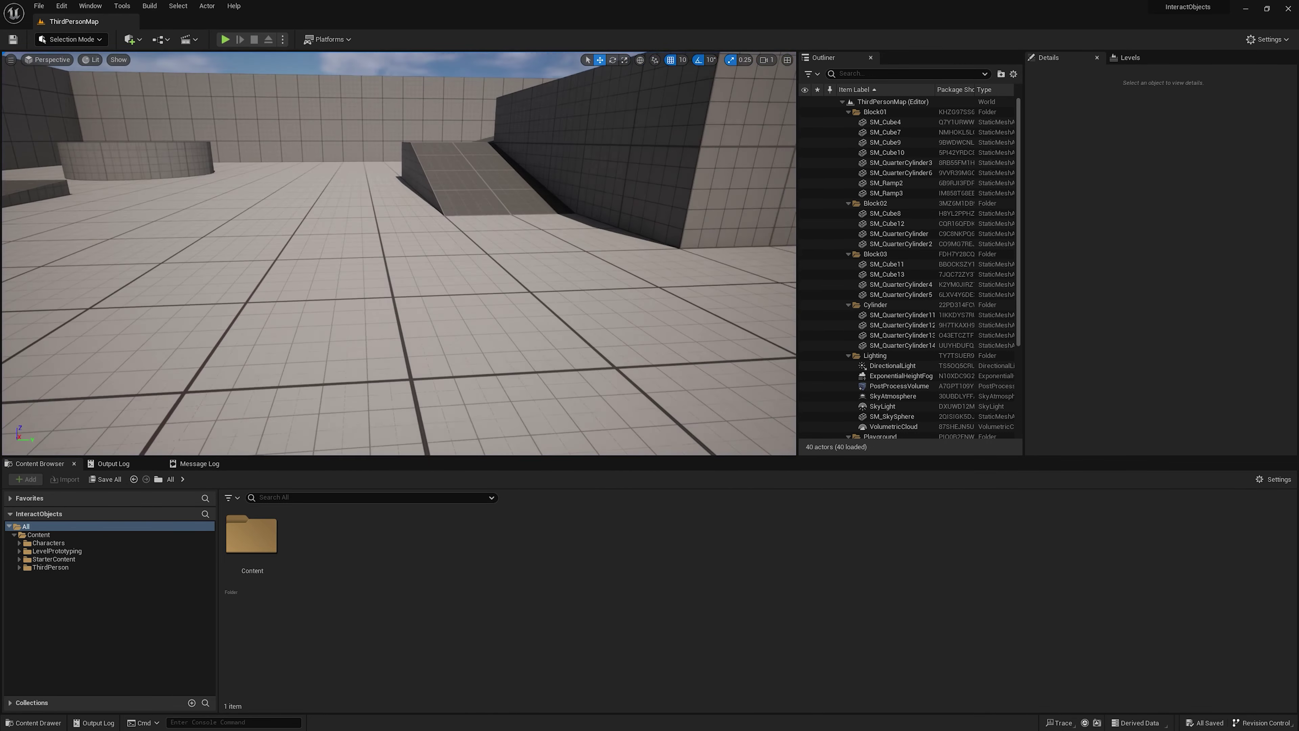
key("alt+p")
left_click(398, 255)
key("w")
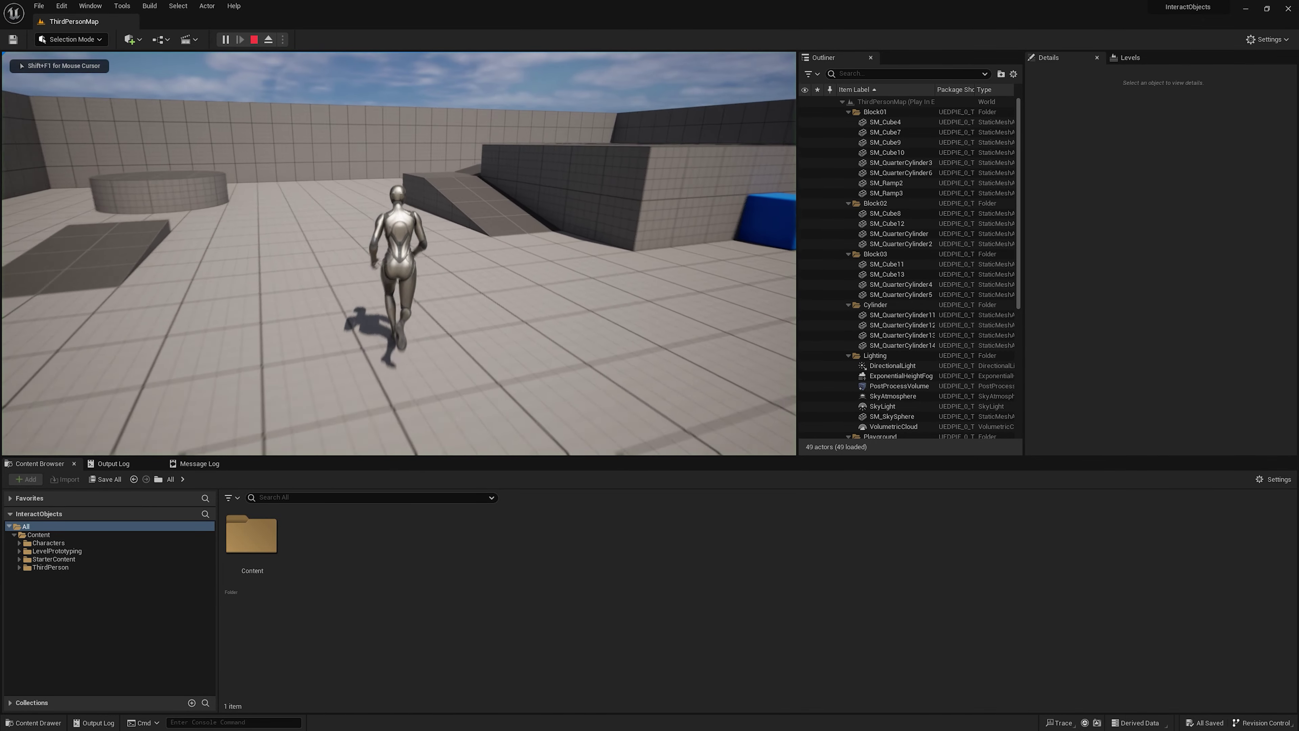
key("s")
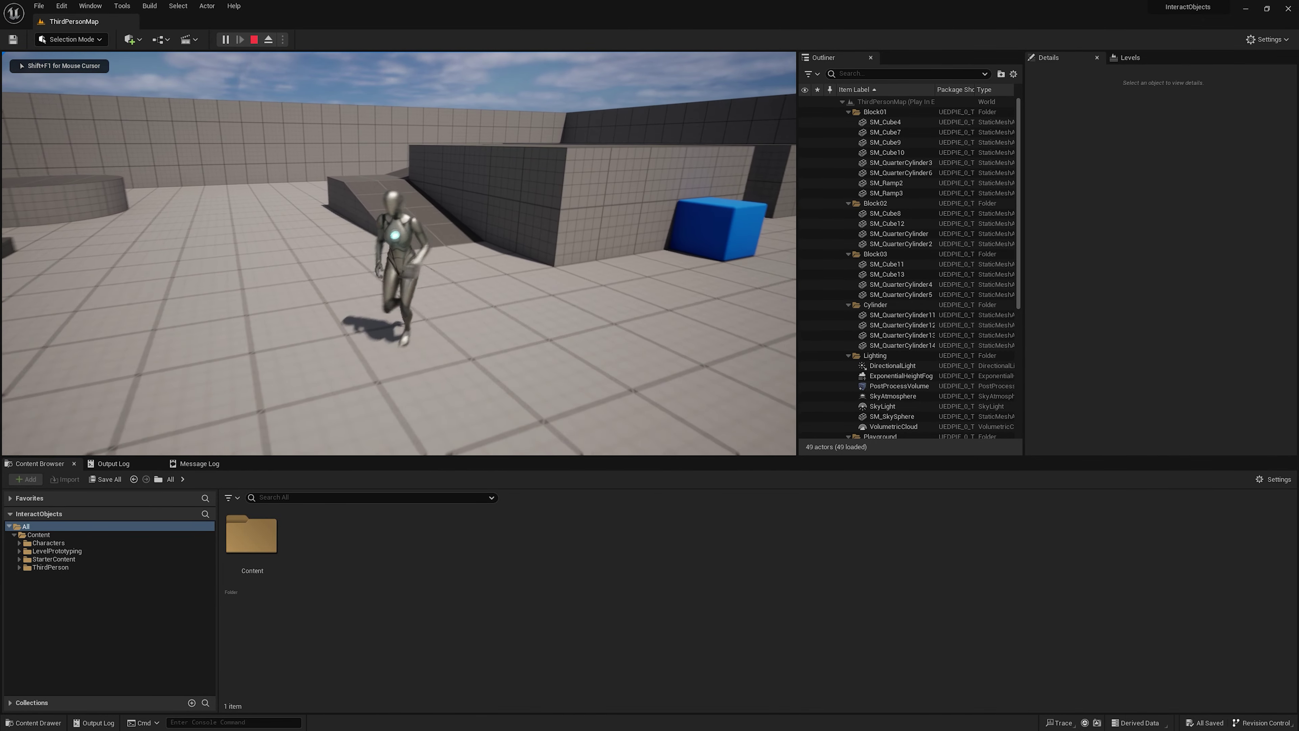
key("w")
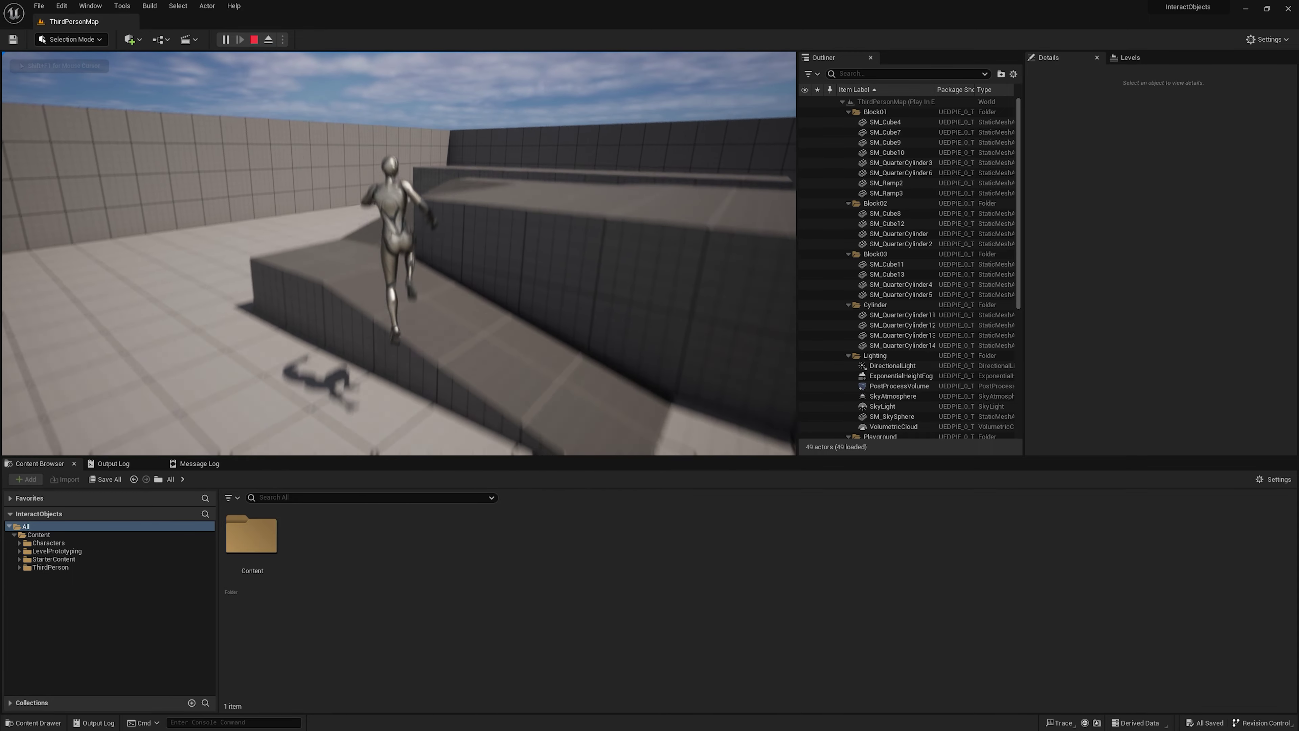
key("Escape")
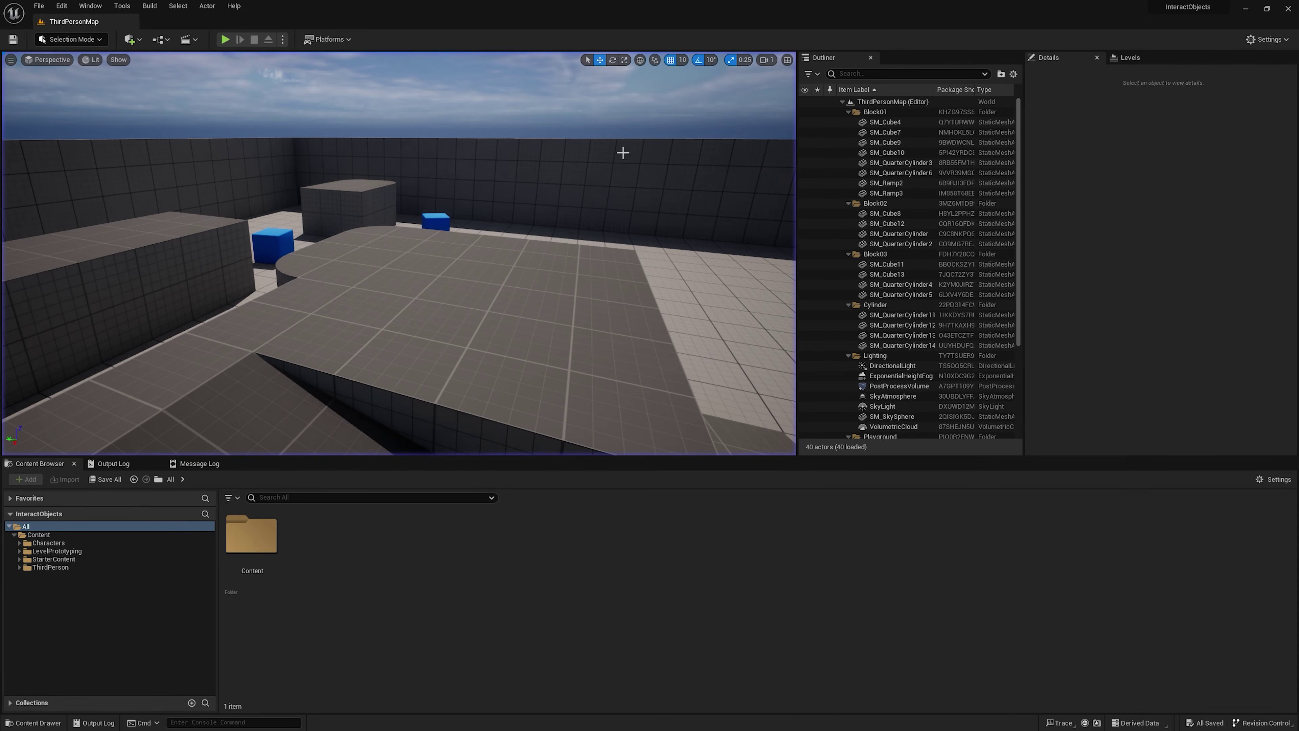
right_click_drag(399, 251, 398, 250)
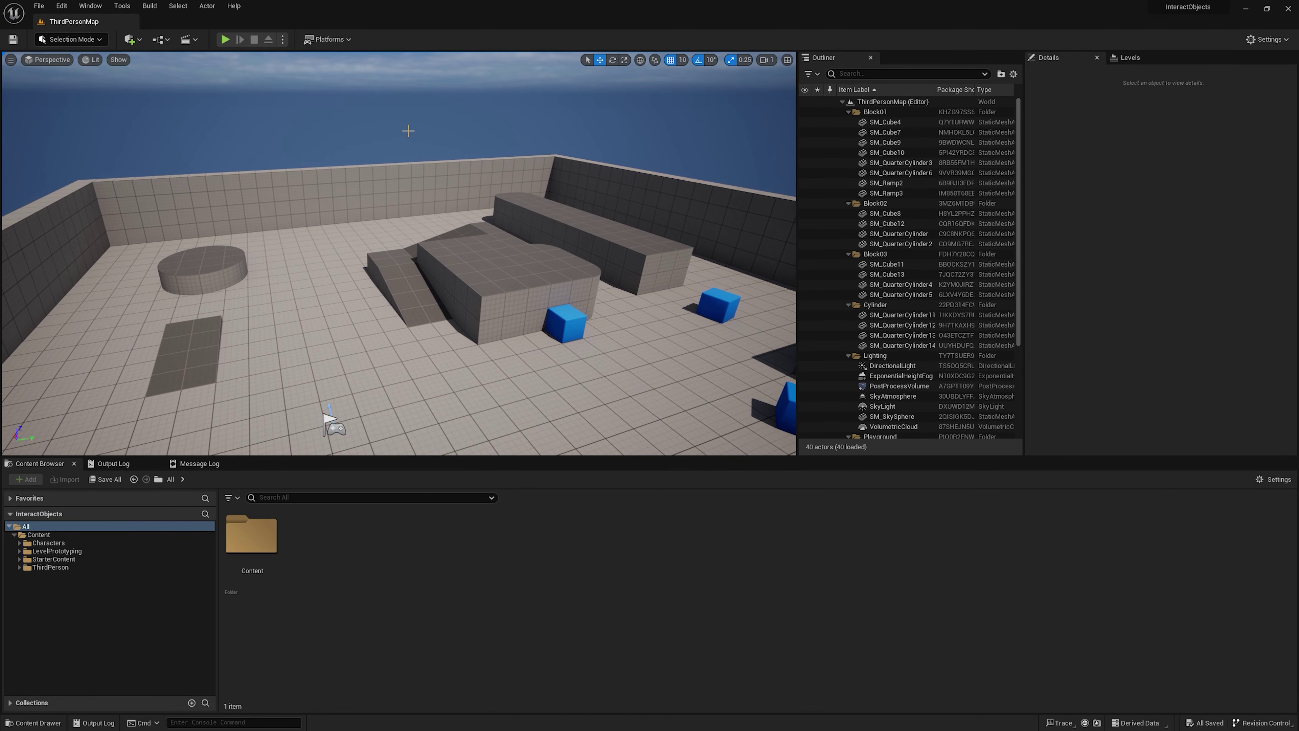
Step: Start another play-test and walk the character forward and along the ramp
left_click(225, 40)
key("w")
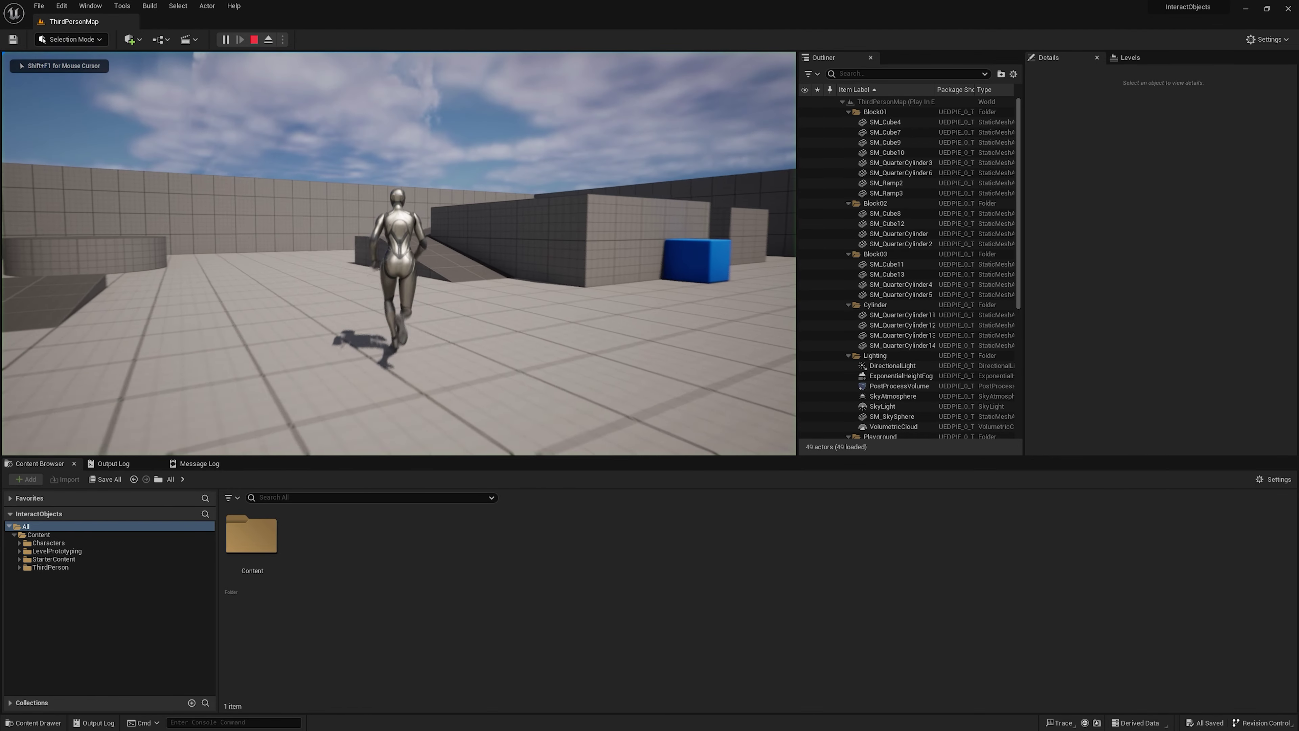
key("a")
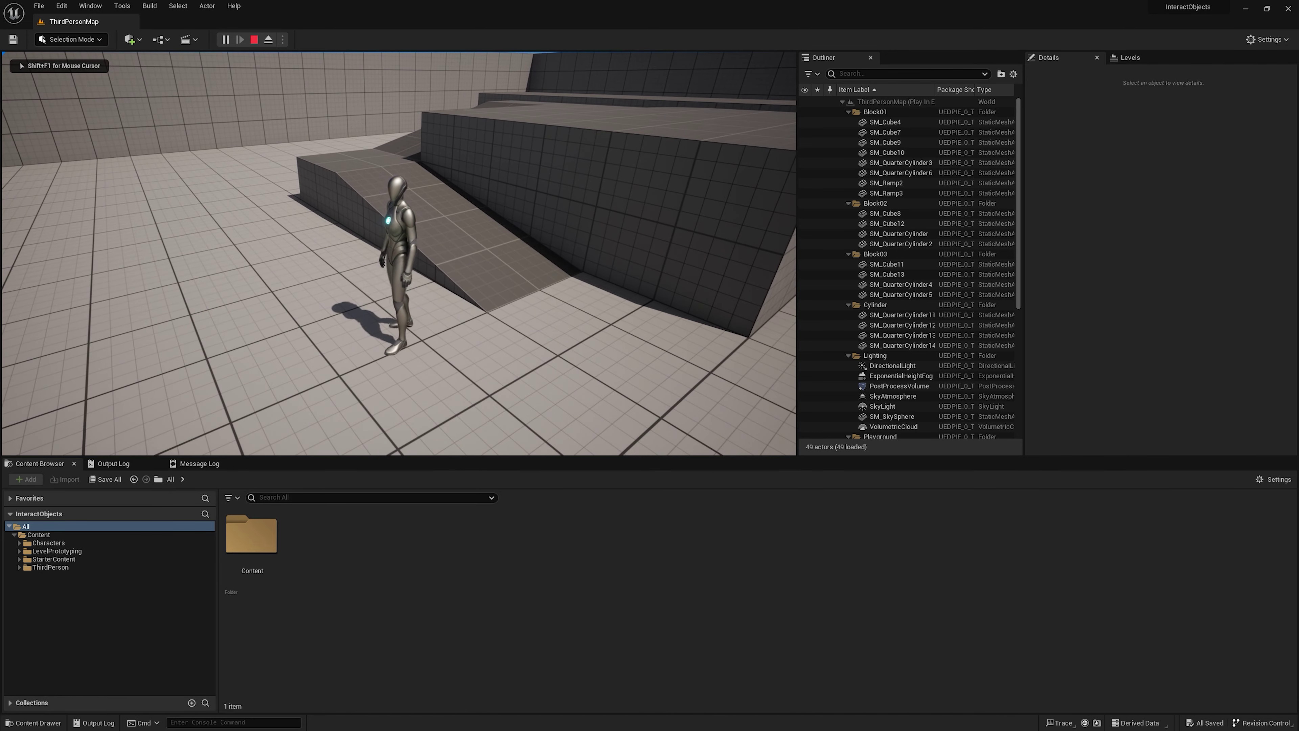
key("s")
Step: Eject with F8 to select the character, then repossess it and jump
key("F8")
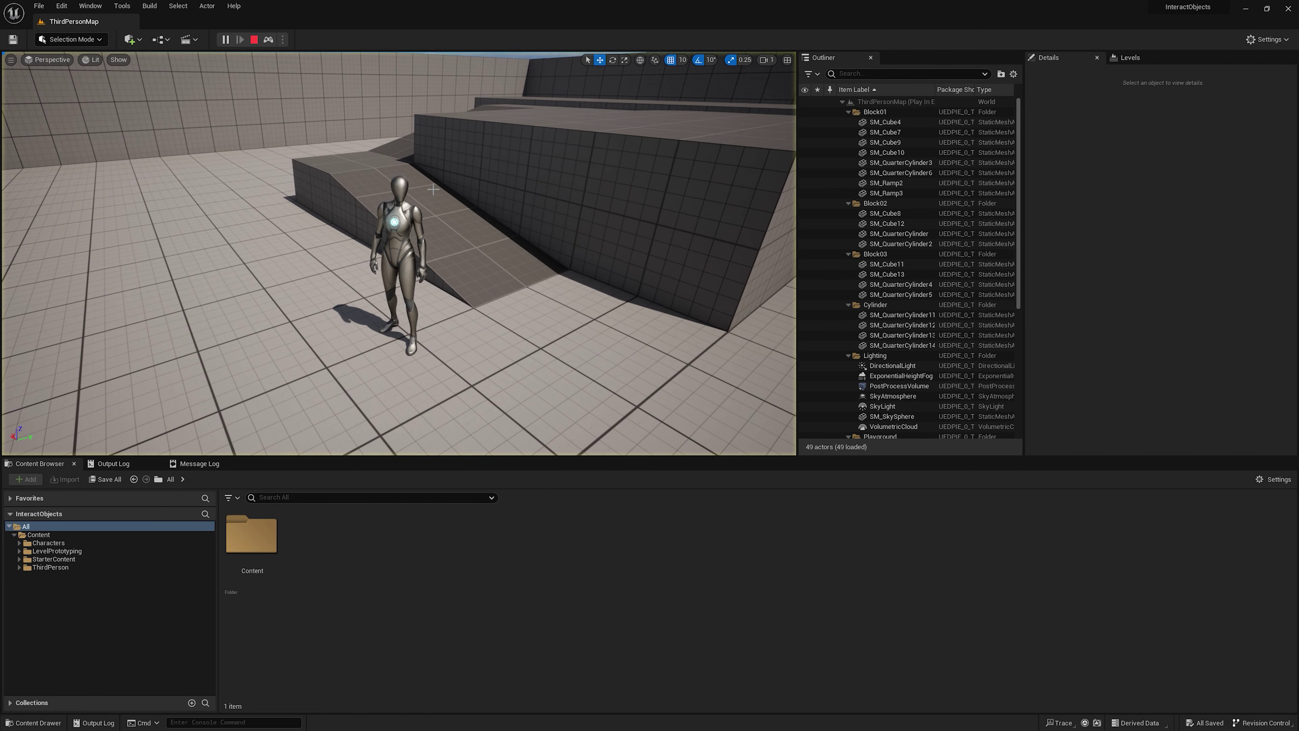
left_click(393, 221)
key("F8")
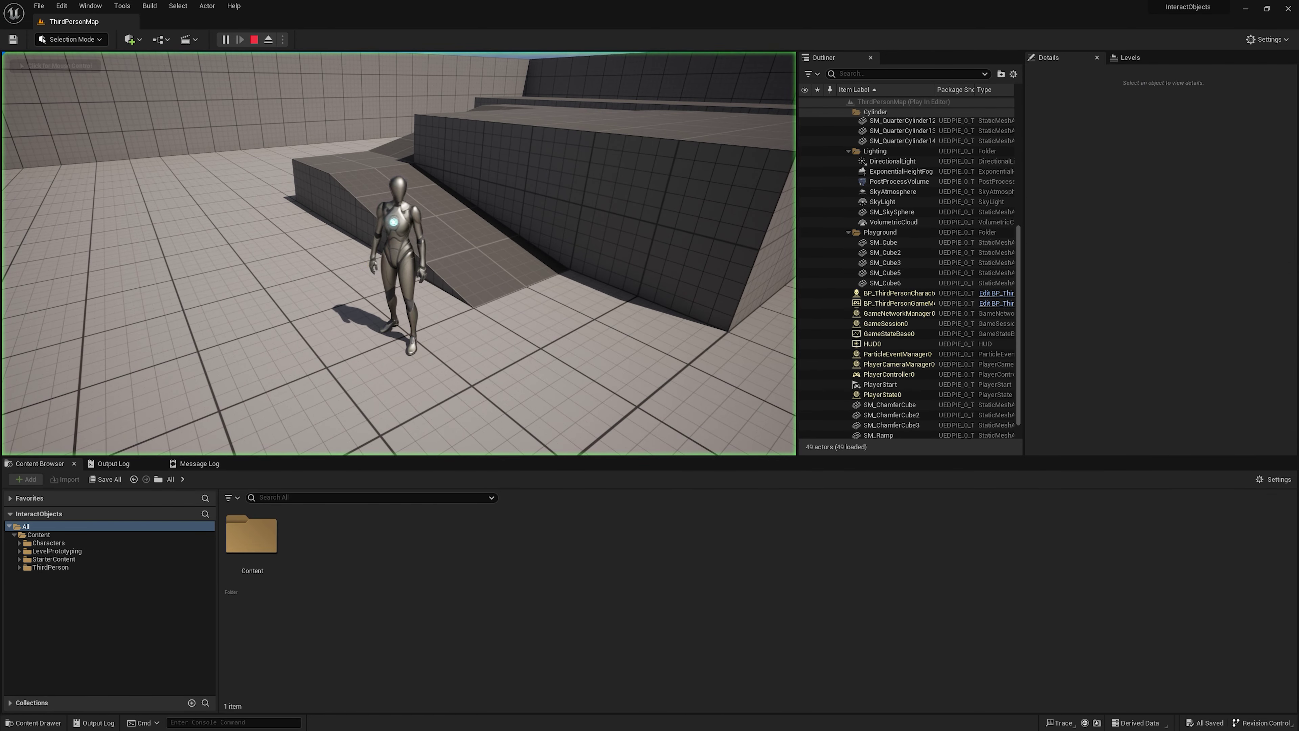
left_click(393, 221)
key("space")
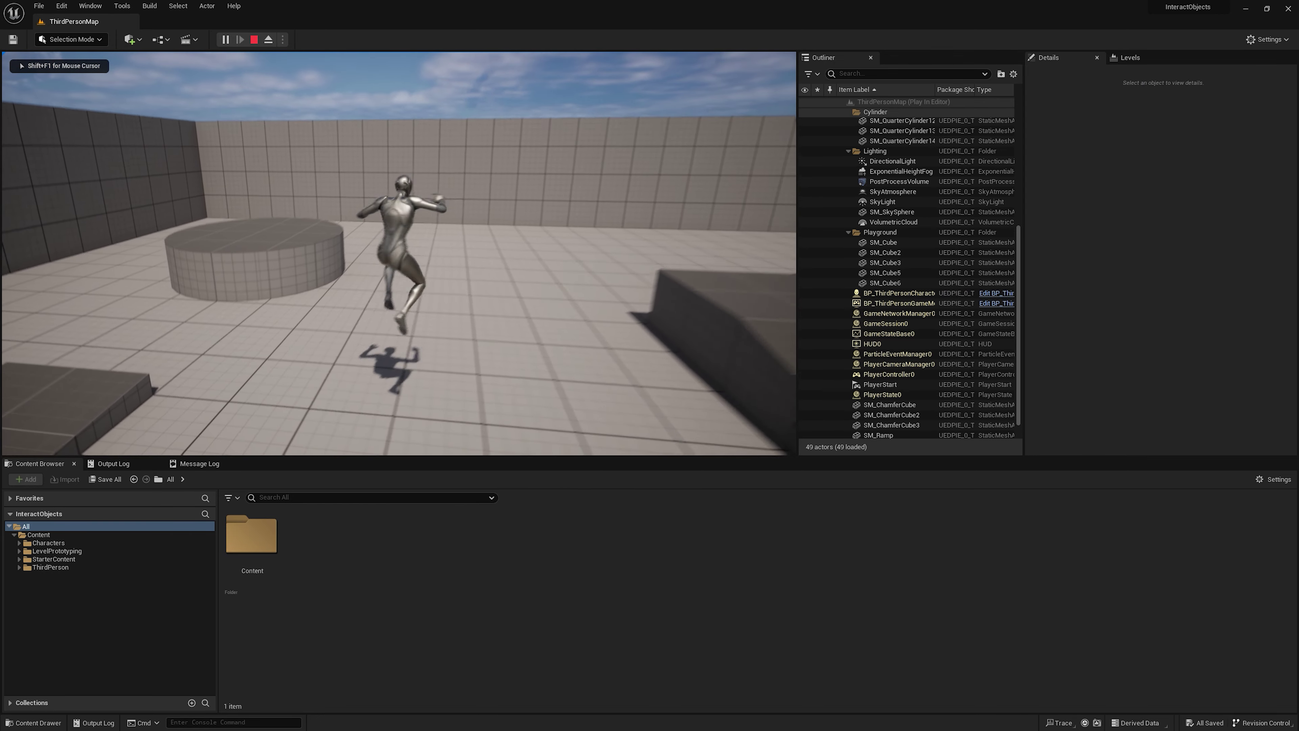
Step: Eject again, fly toward the ramp and select BP_ThirdPersonCharacter0 to show its details
key("F8")
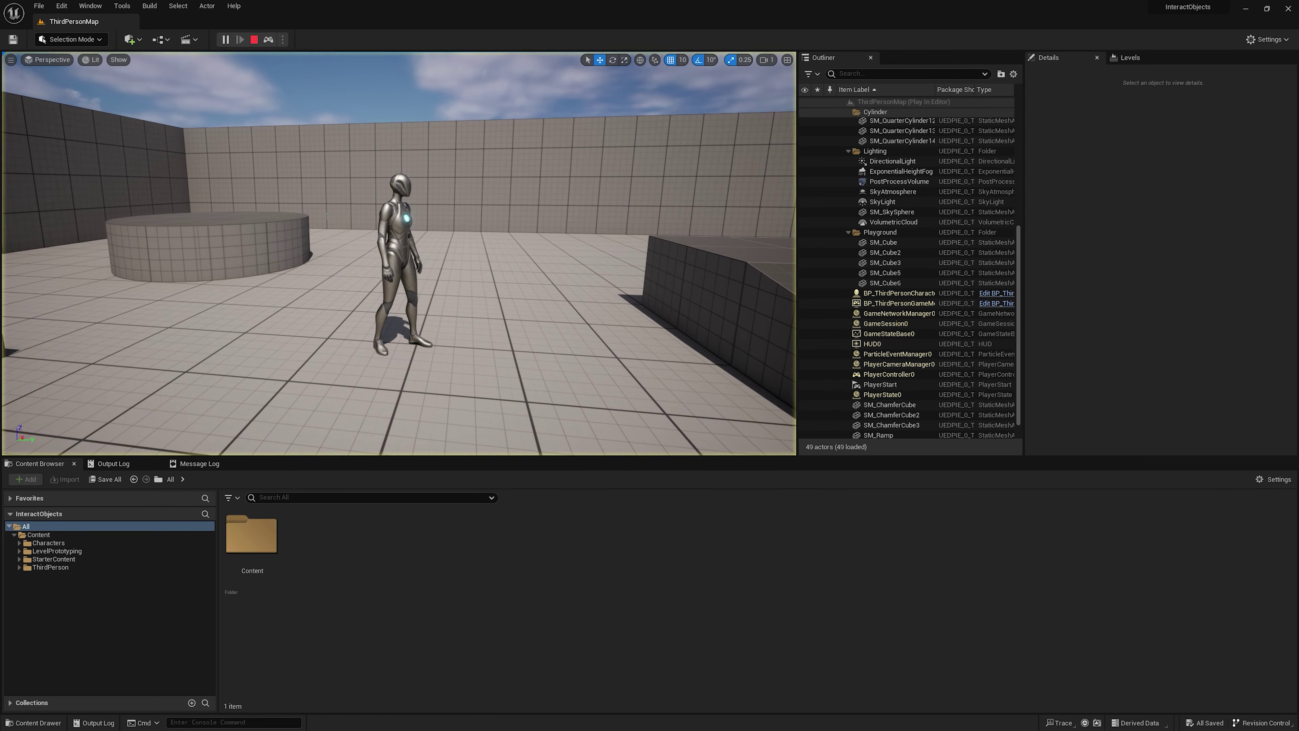
right_click_drag(399, 251, 460, 245)
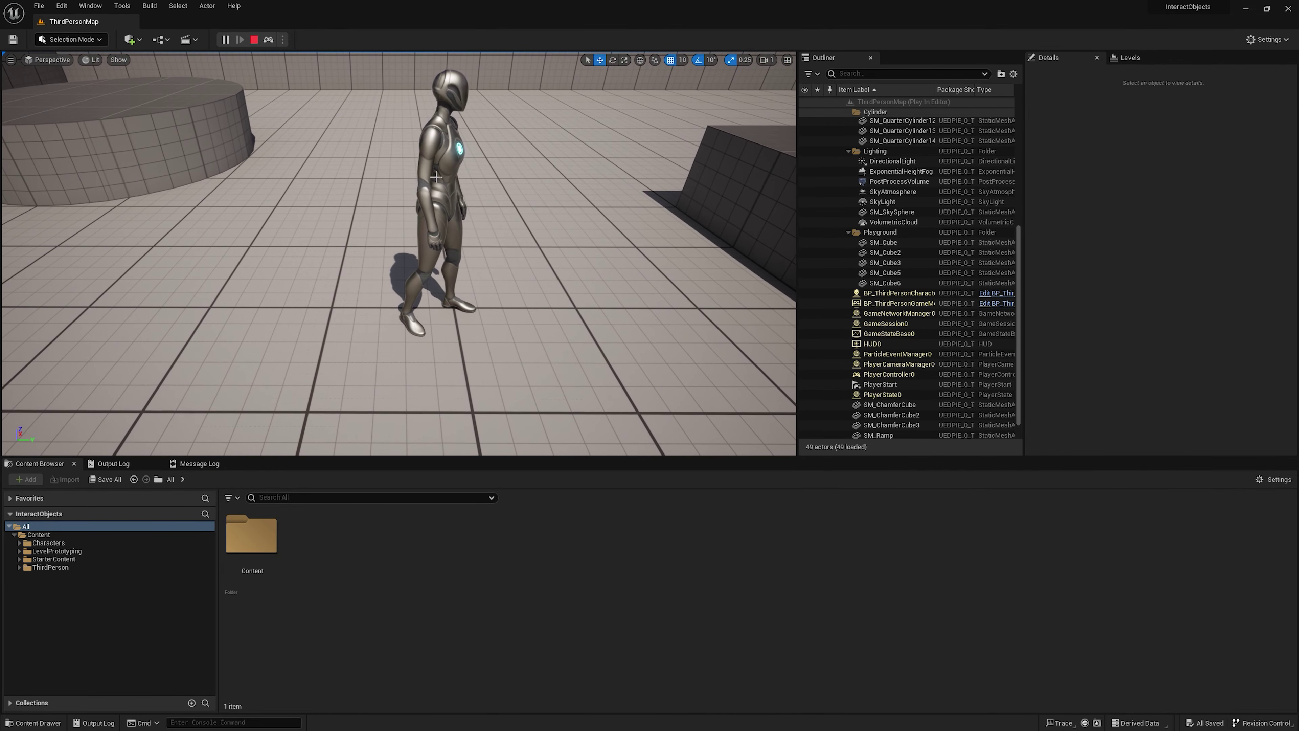
left_click(442, 215)
right_click_drag(538, 163, 588, 133)
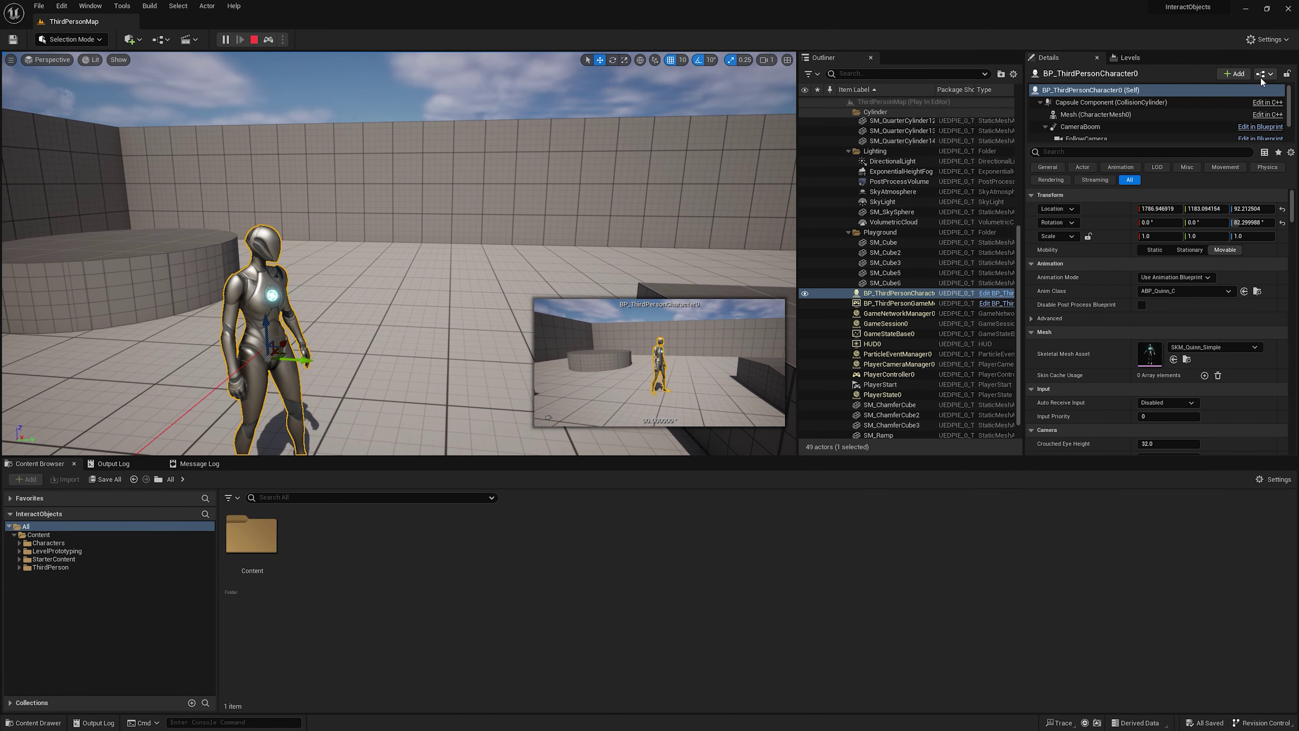
Step: Open BP_ThirdPersonCharacter's Blueprint event graph from Details and bring Jump Input into view
left_click(1261, 77)
left_click(1224, 100)
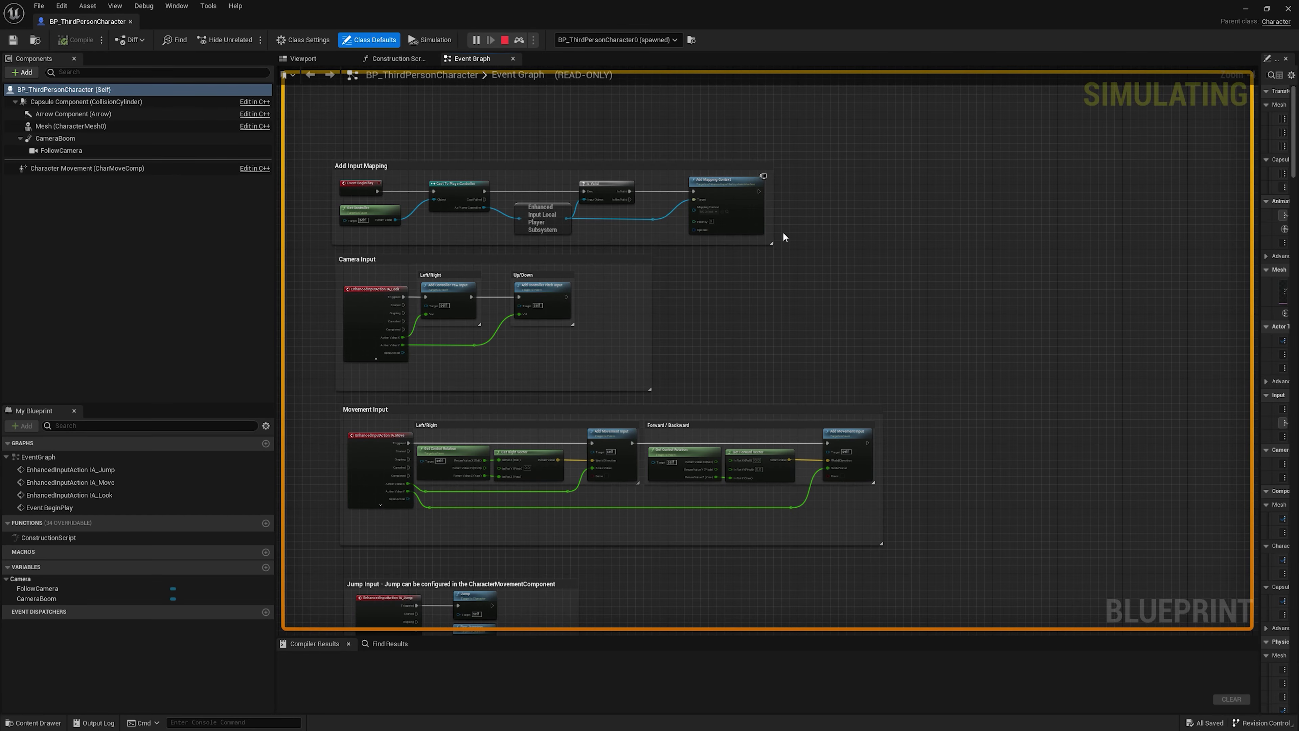
right_click_drag(832, 308, 850, 172)
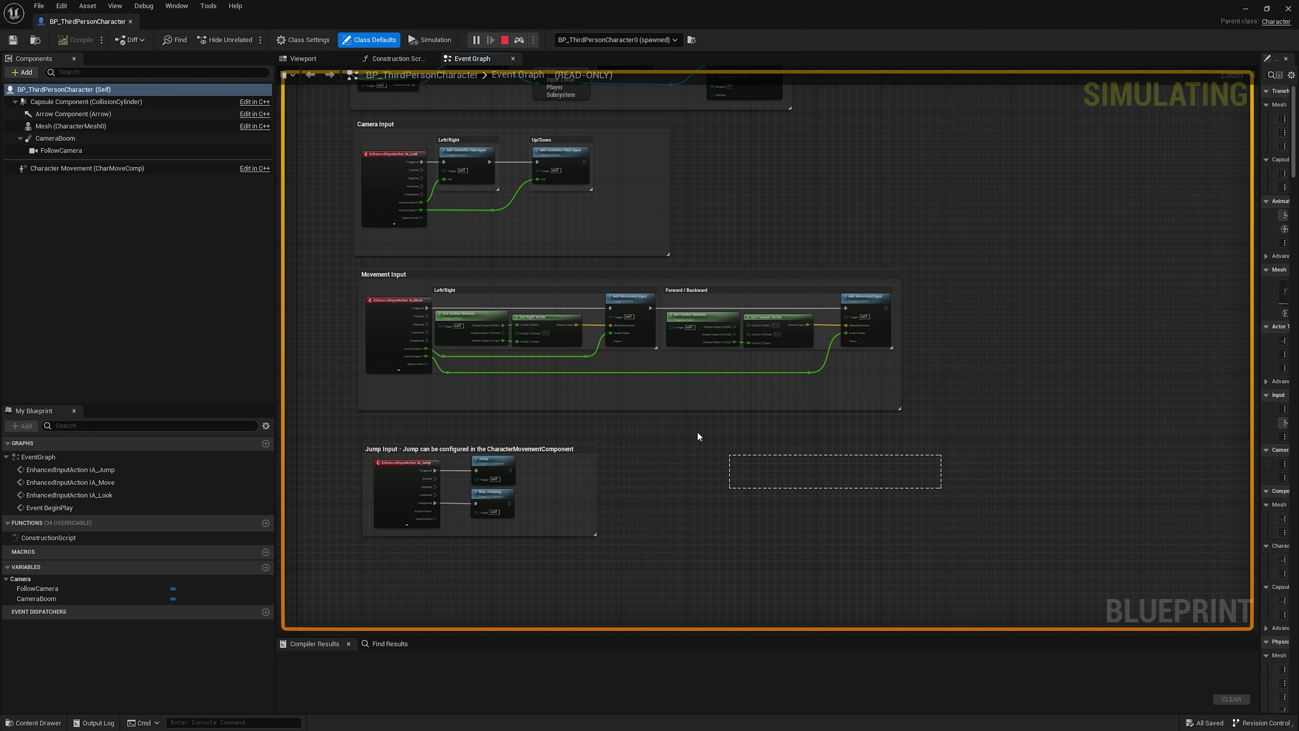
left_click(434, 178)
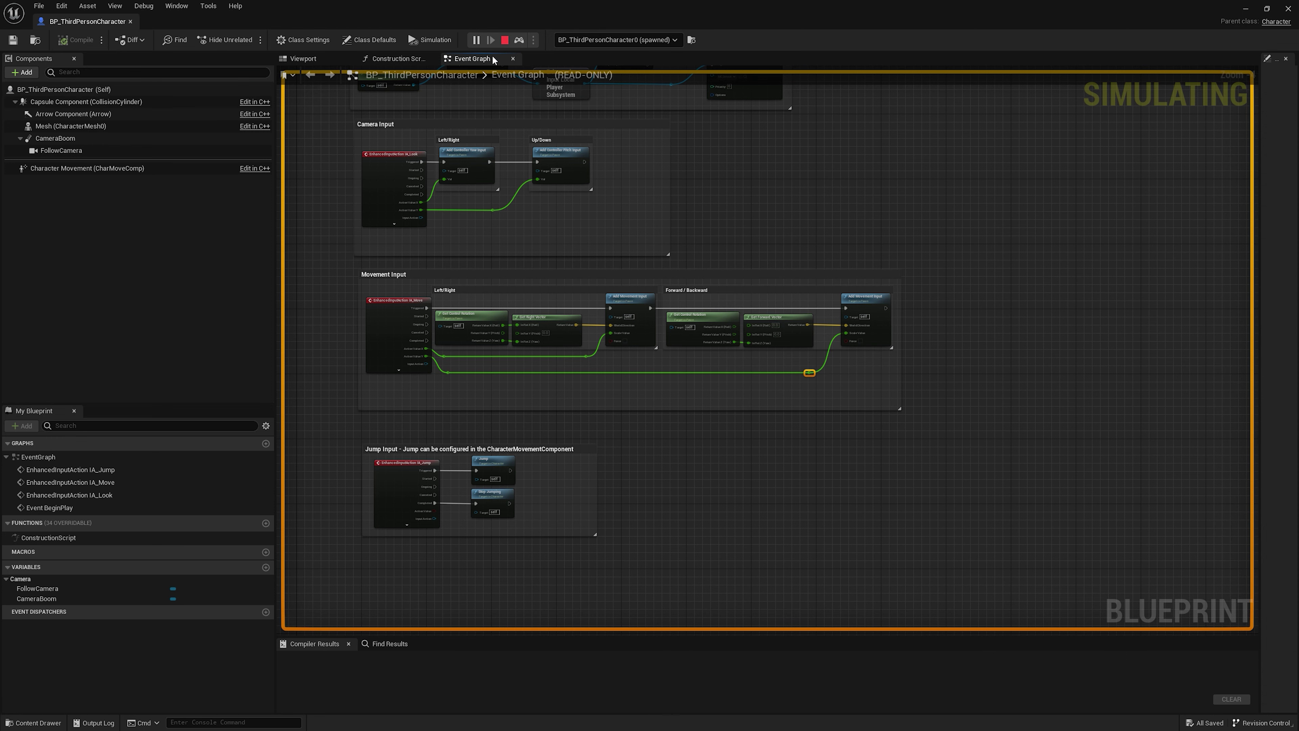
Step: Stop the simulation and open the IA_Jump input action via Goto Definition
key("Escape")
scroll(365, 347, "up", 2)
scroll(422, 370, "up", 2)
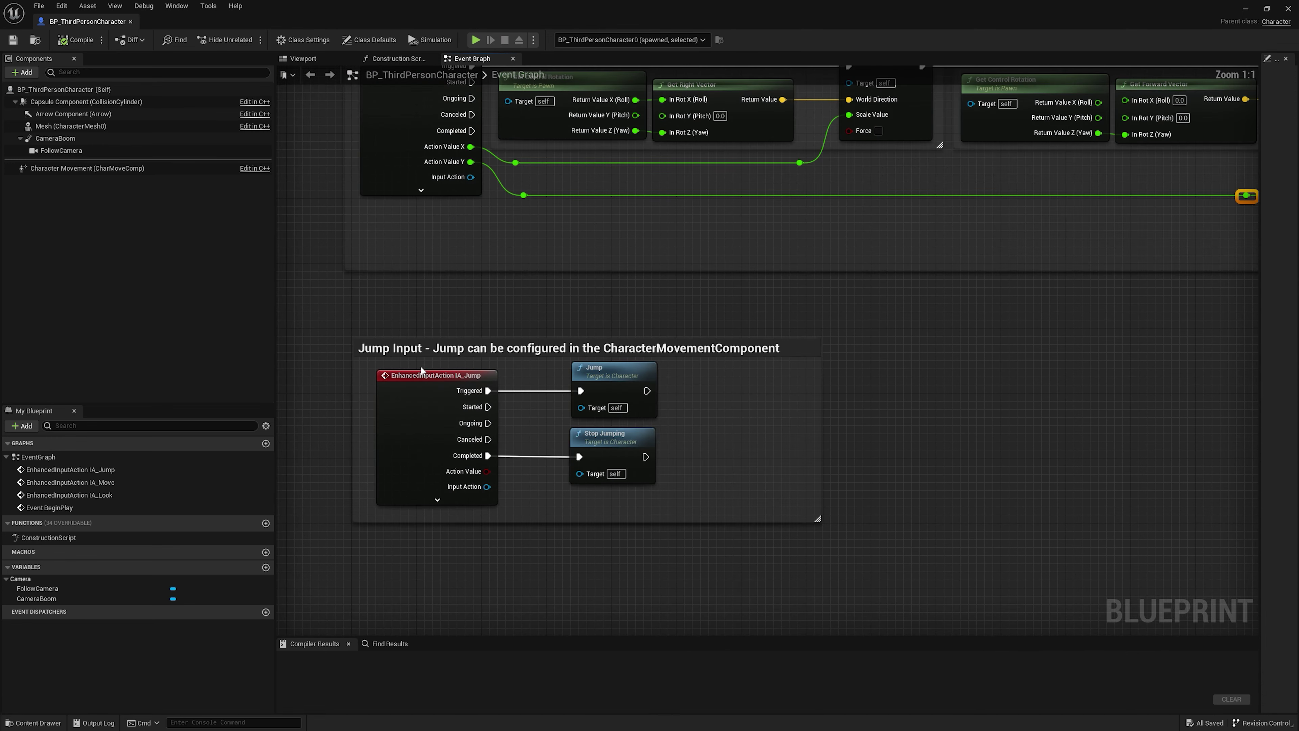
left_click(391, 375)
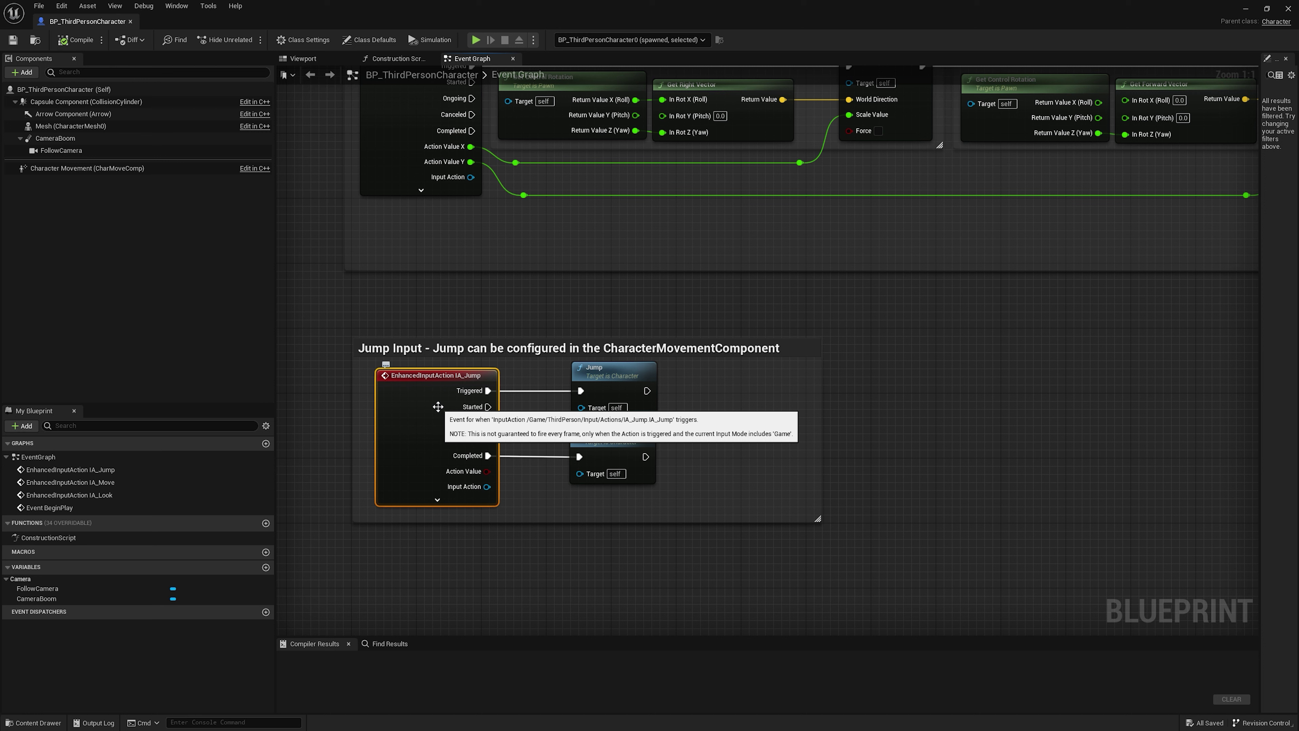
right_click(418, 399)
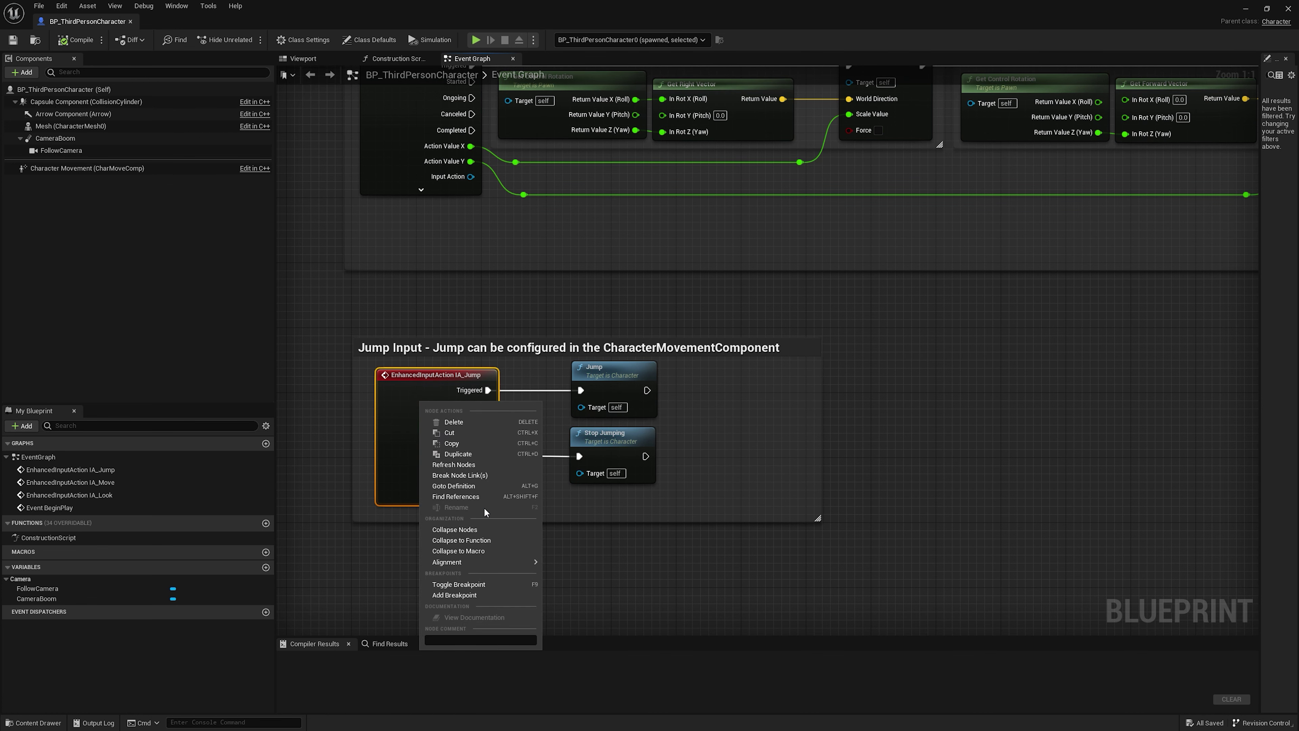
left_click(460, 485)
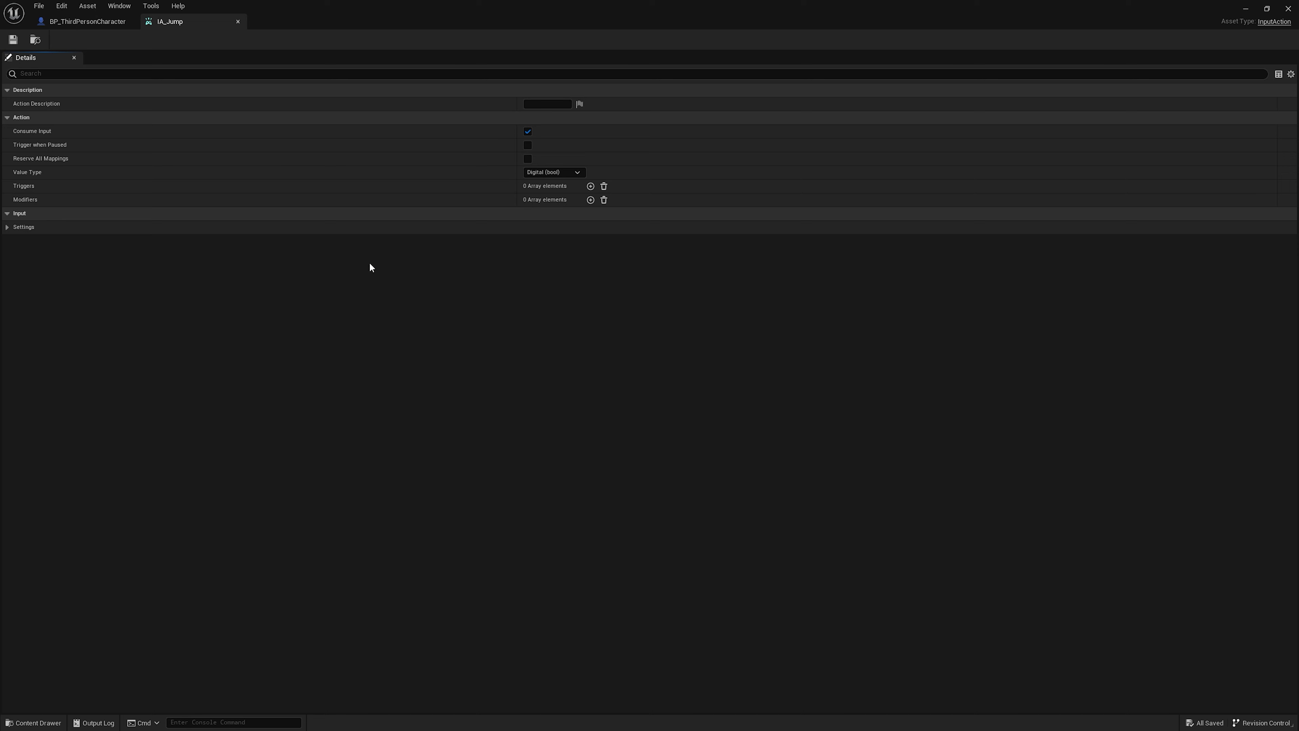
Step: Detach the IA_Jump editor into an enlarged floating window placed beside the viewport
left_click_drag(167, 22, 505, 214)
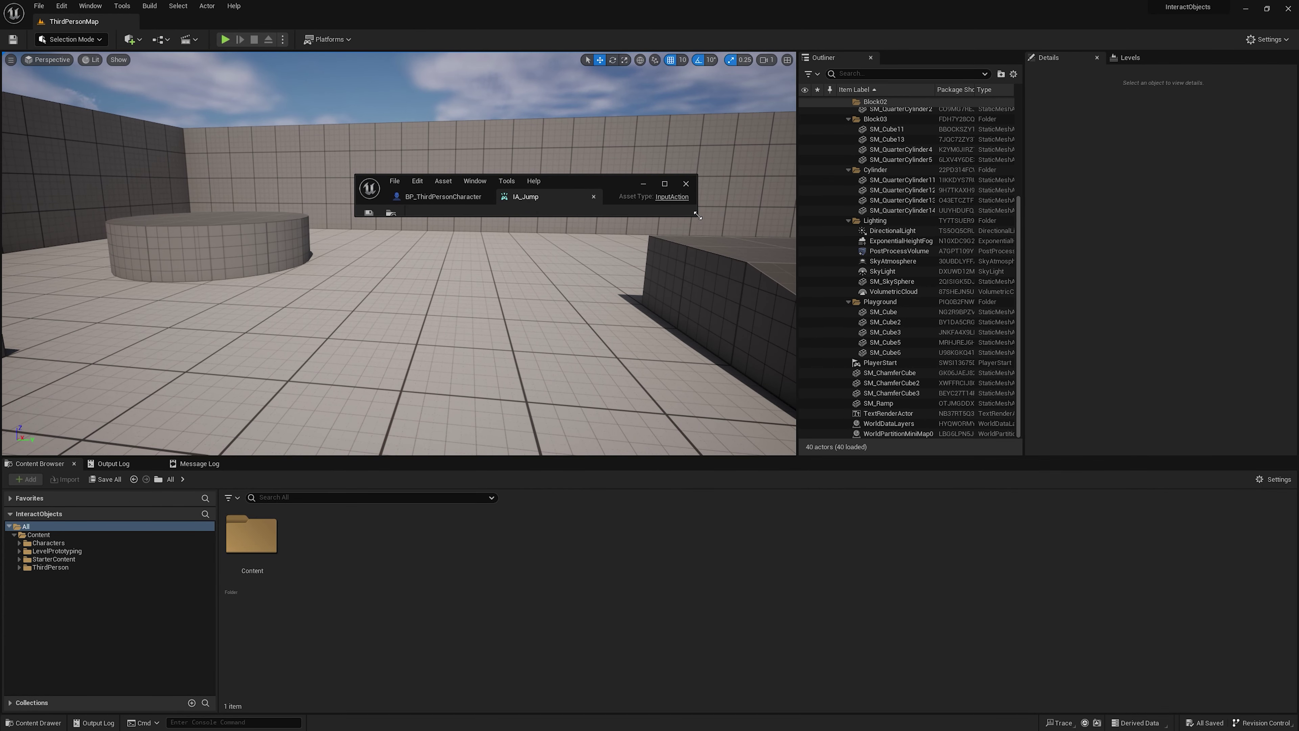
left_click_drag(697, 215, 1198, 564)
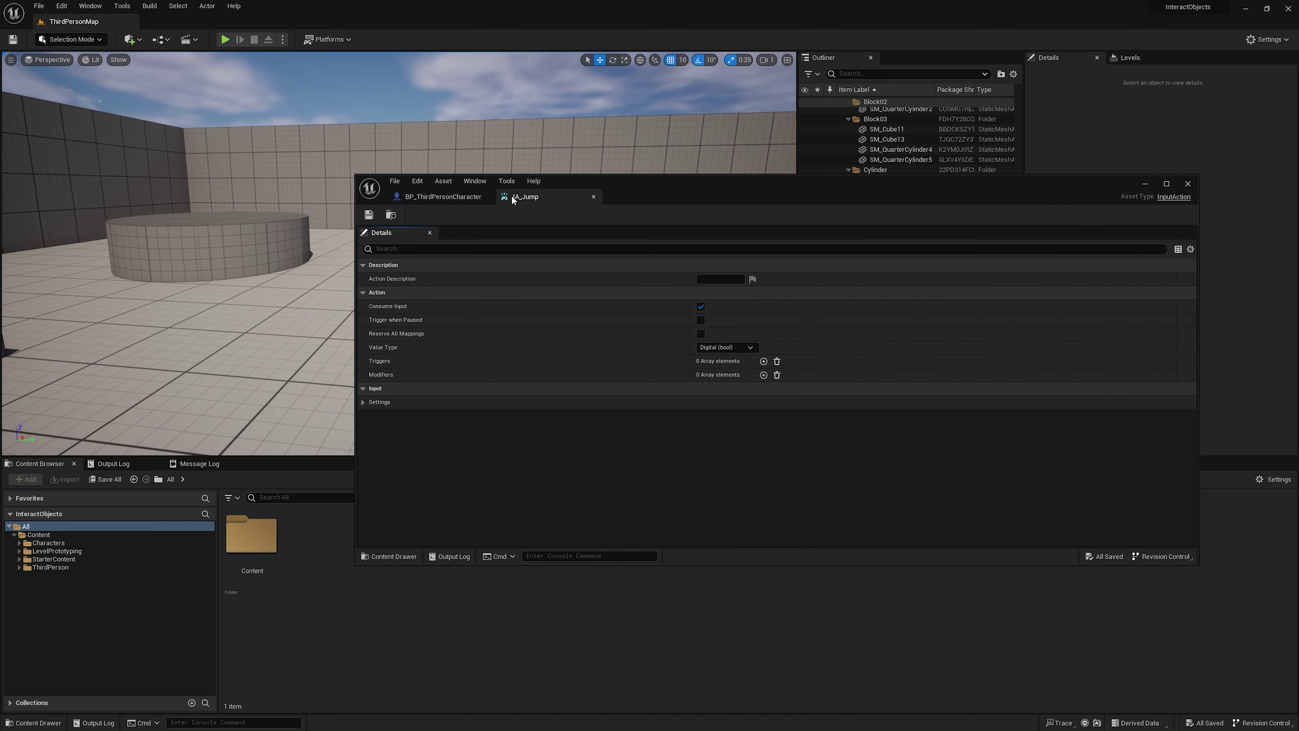
left_click(389, 216)
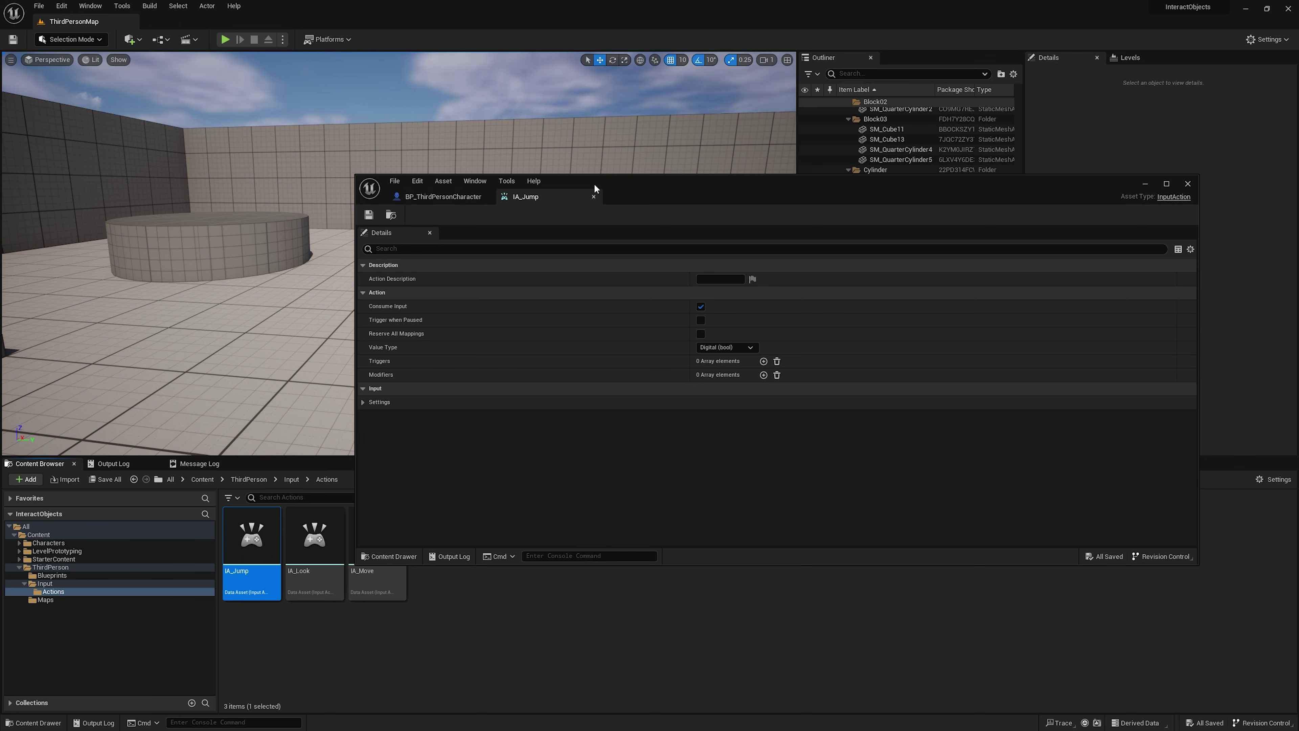
left_click_drag(595, 191, 631, 119)
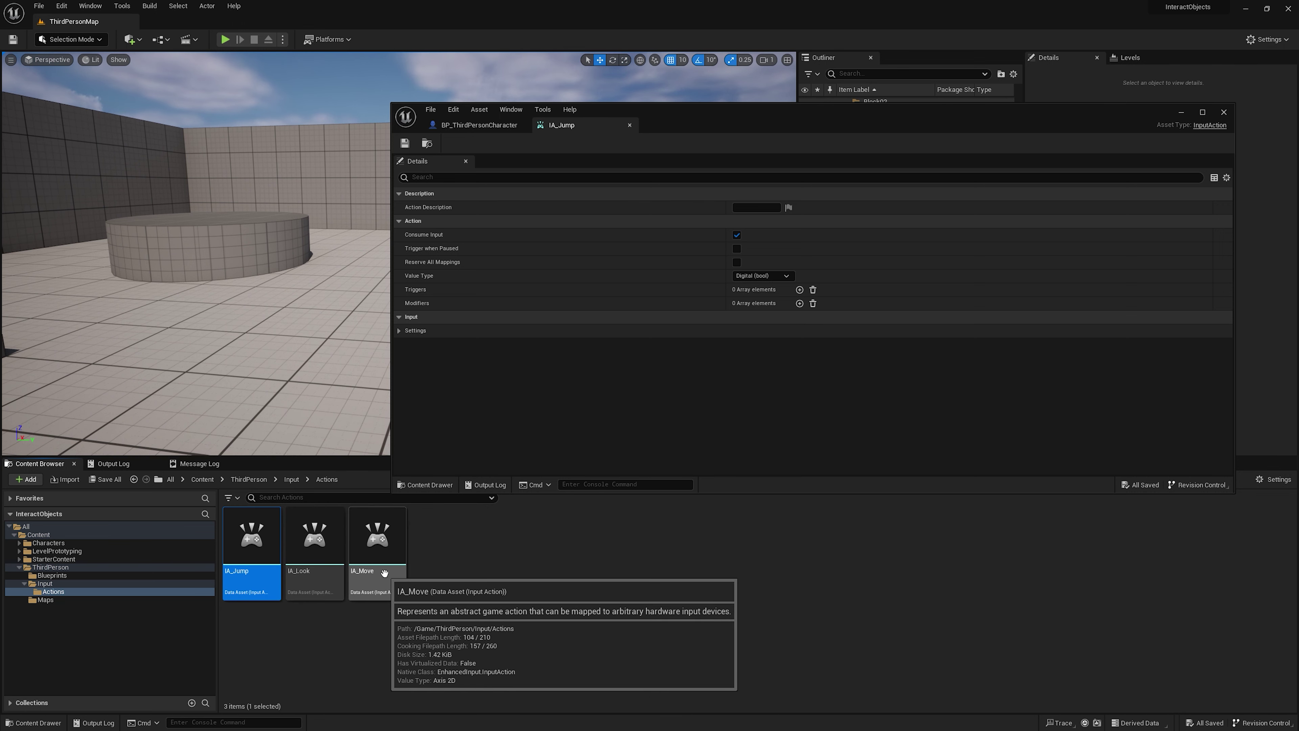
Step: Duplicate IA_Jump and rename the copy IA_Interact
key("ctrl+d")
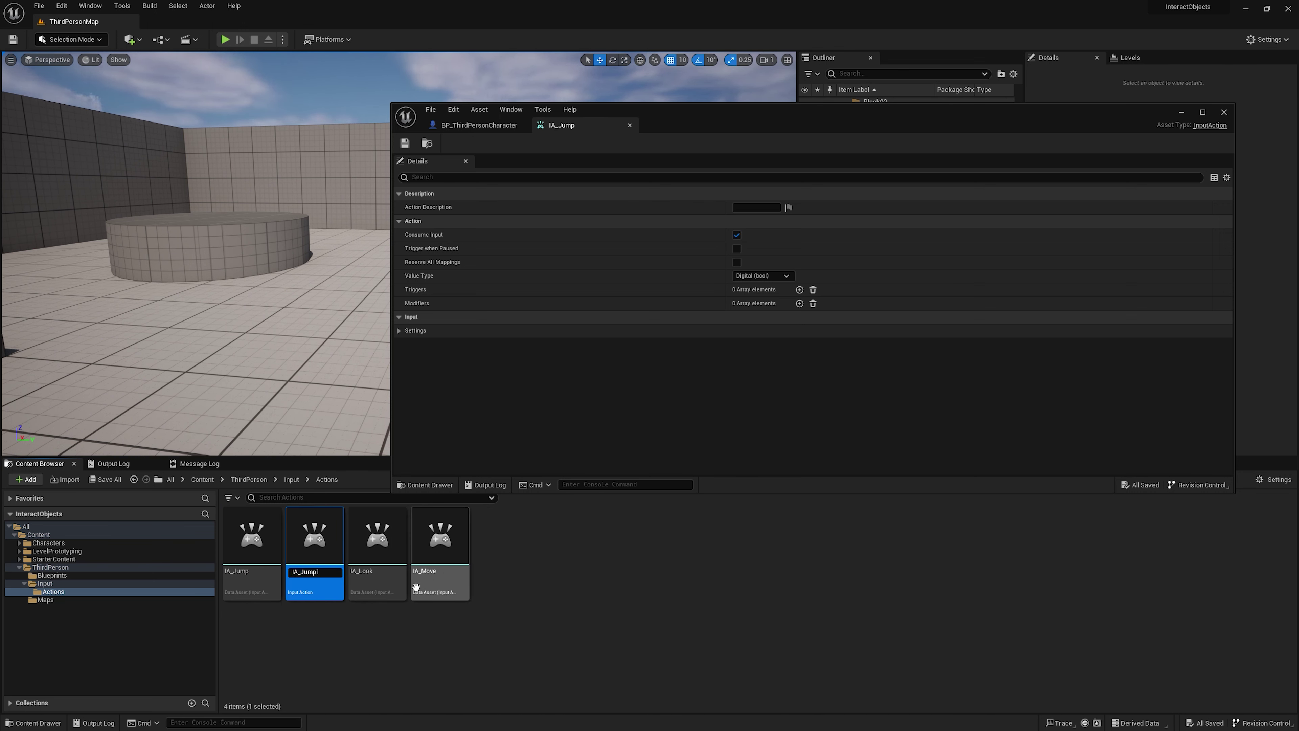
key("BackSpace")
key("BackSpace")
key("Return")
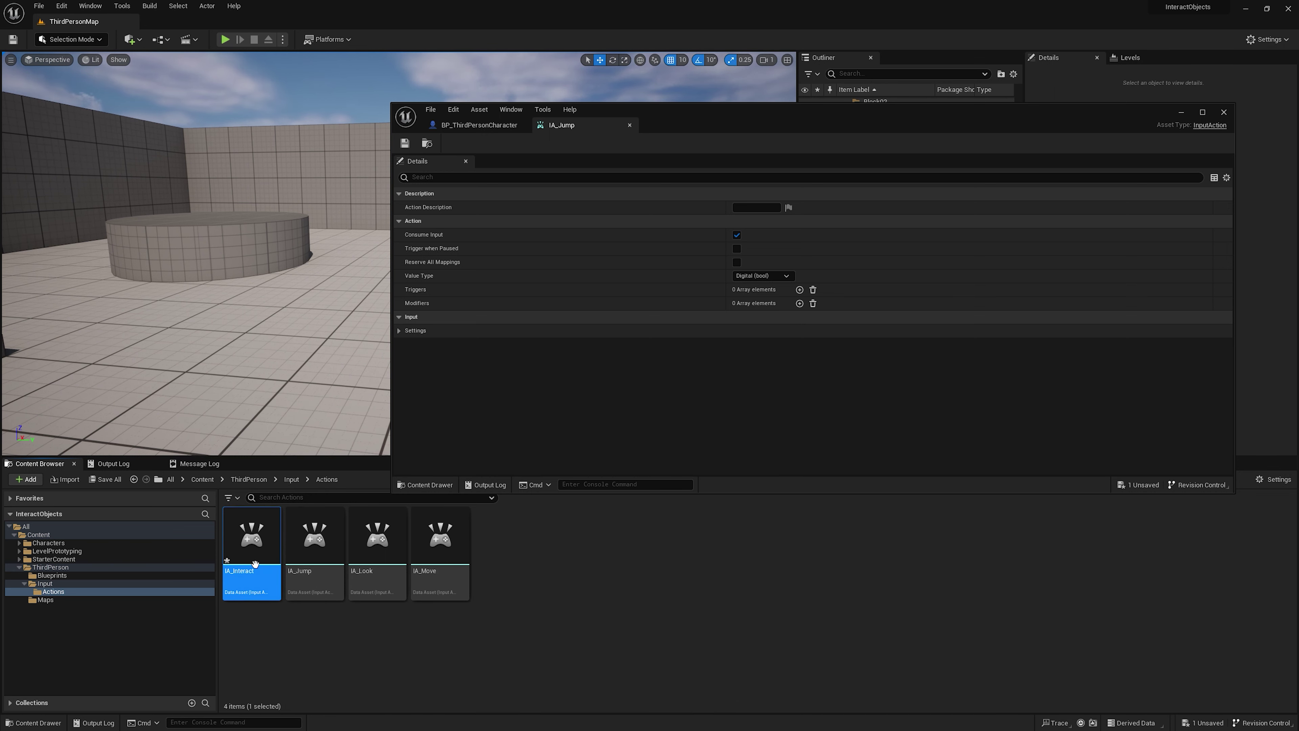
Step: Open IA_Interact and IA_Move to compare value types, then browse to the Input folder
double_click(252, 537)
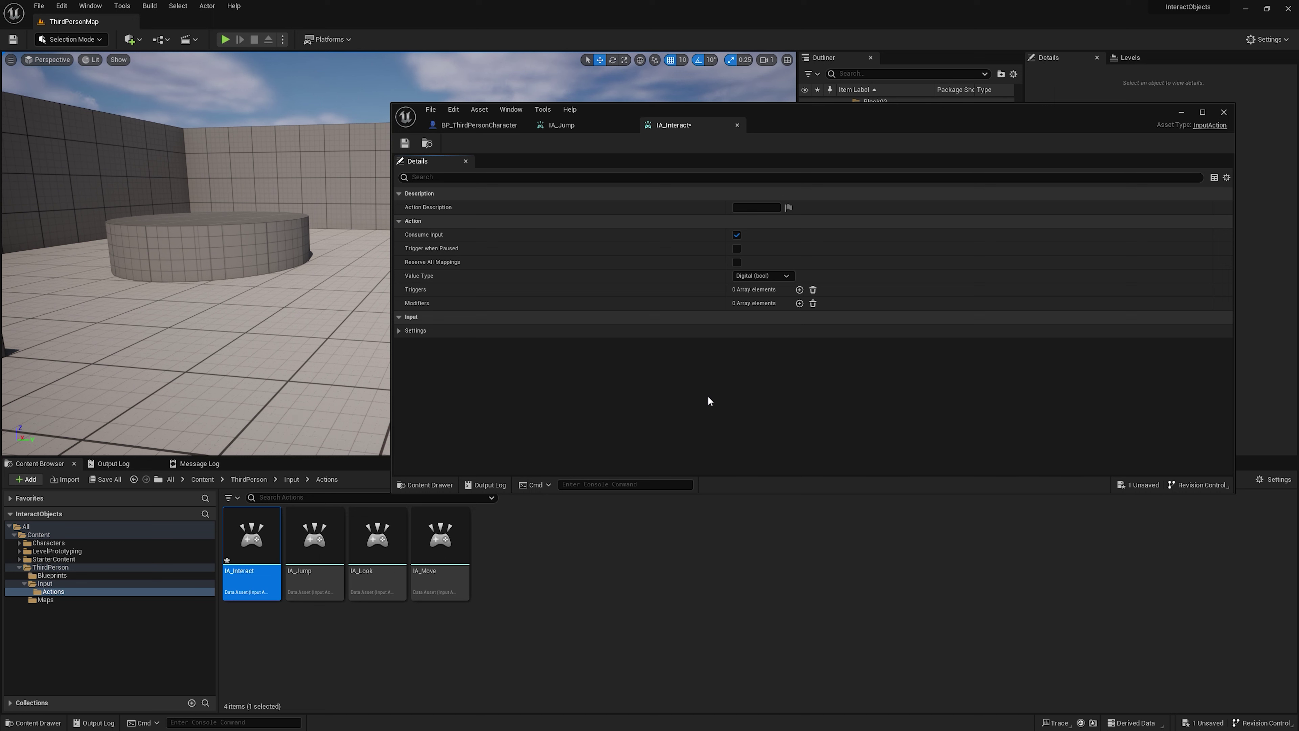
double_click(439, 534)
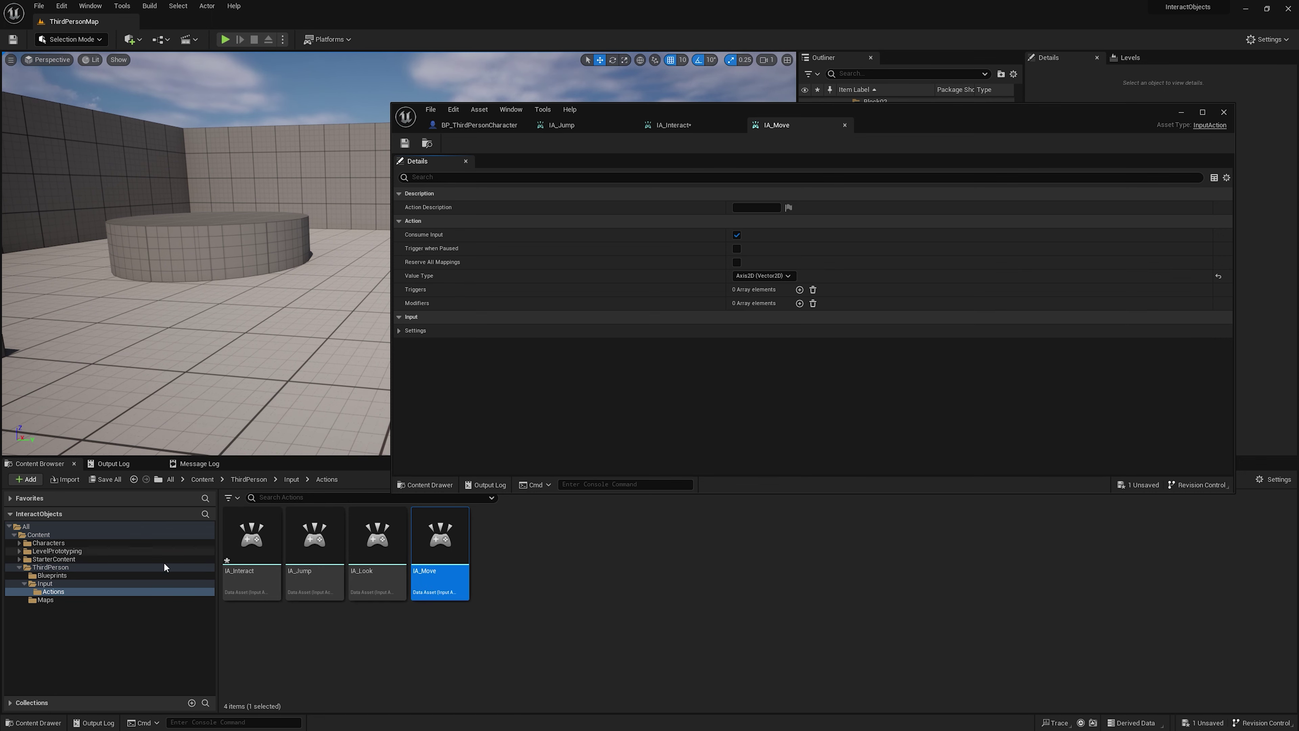
left_click(51, 583)
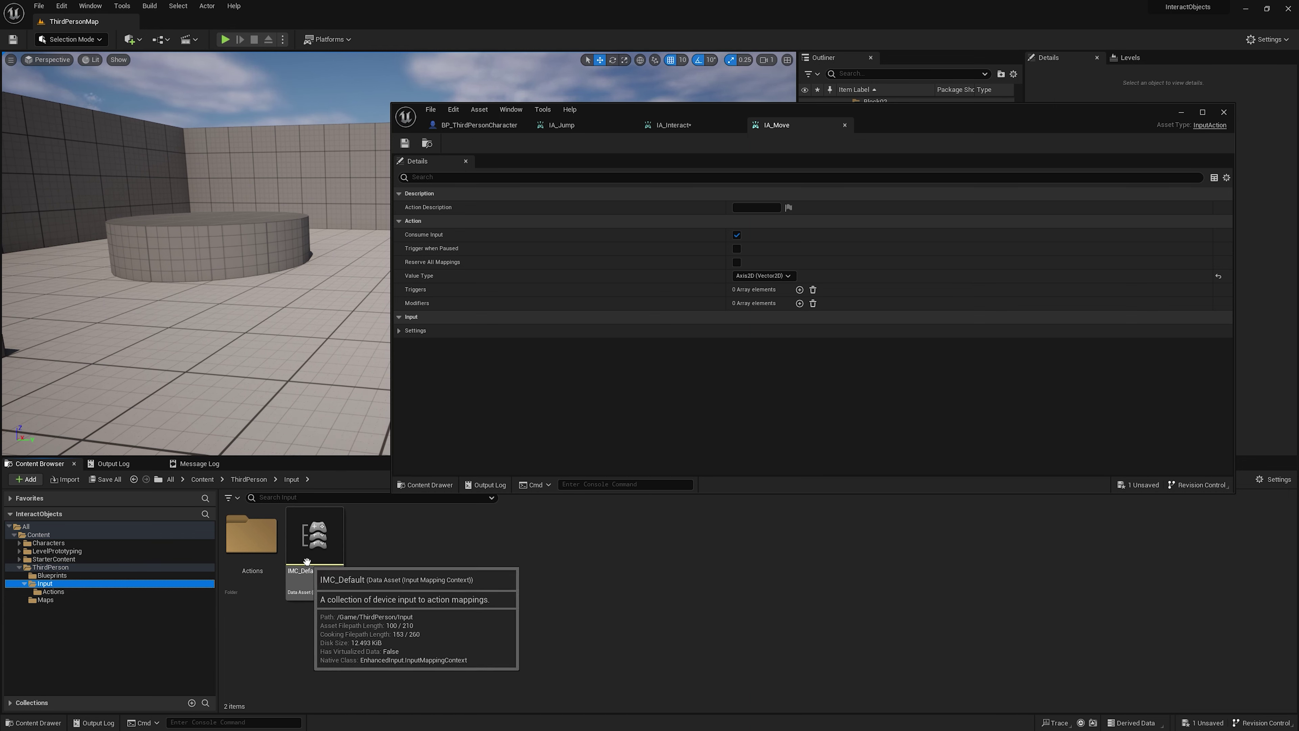
Step: Add a new IMC_Default mapping for IA_Interact bound to the E key
double_click(317, 540)
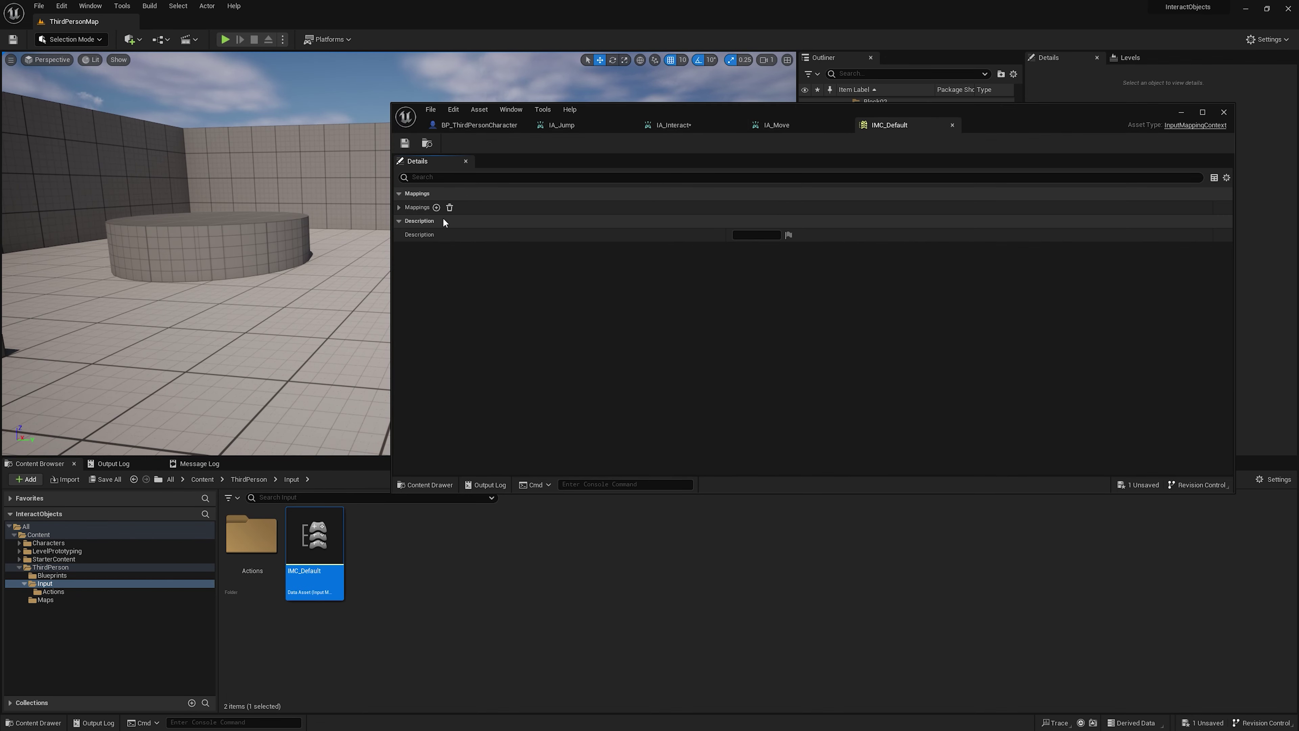
left_click(399, 207)
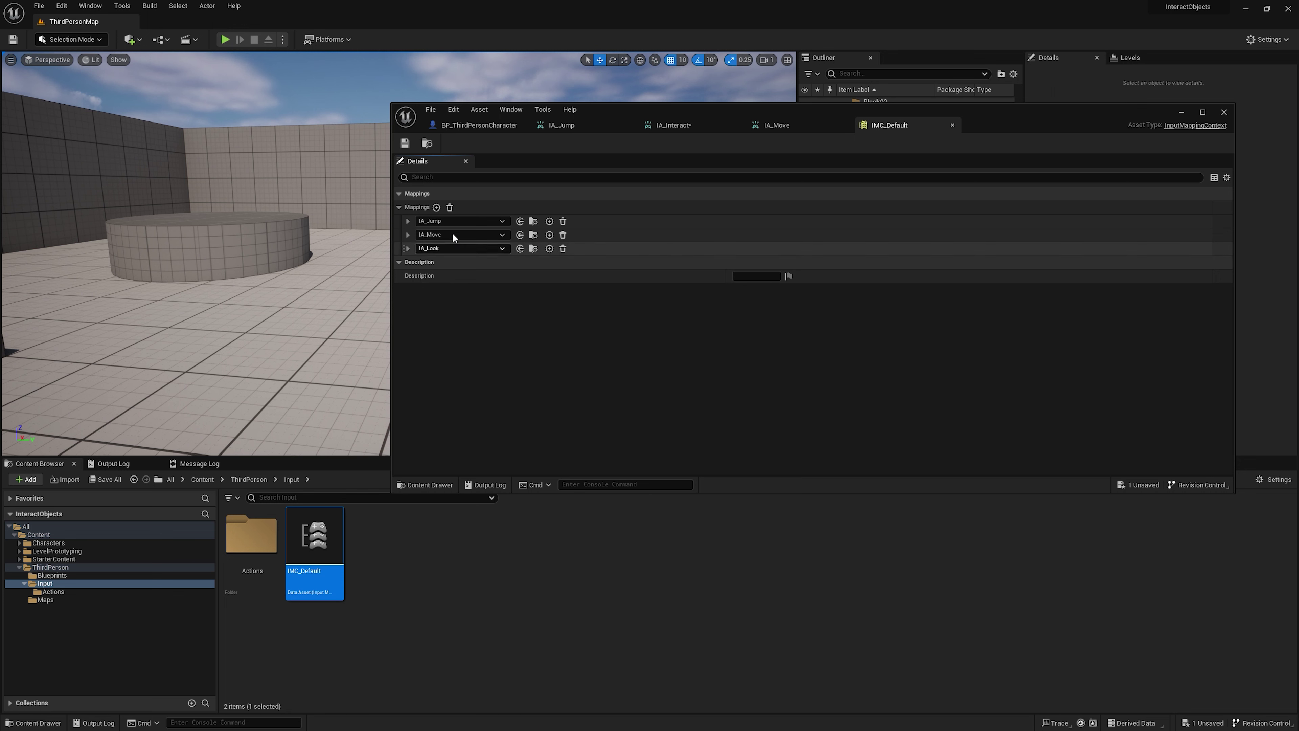
left_click(437, 207)
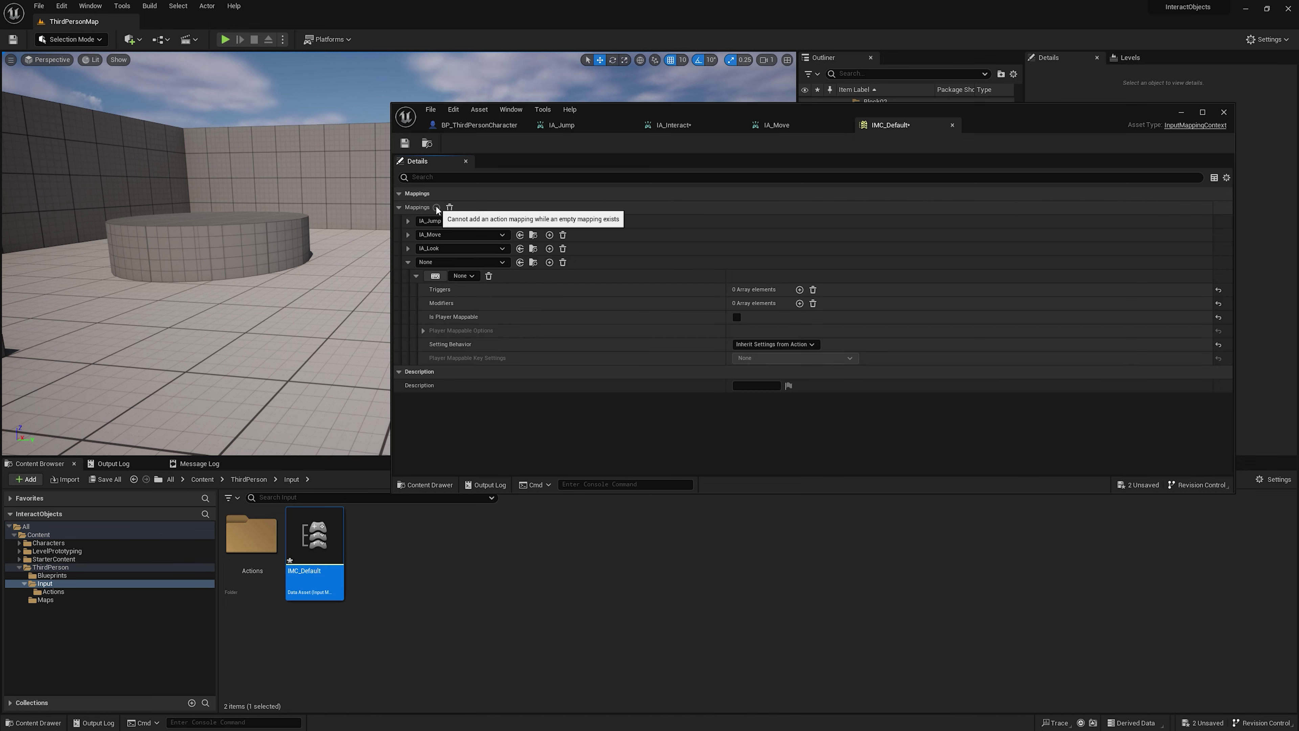
left_click(431, 263)
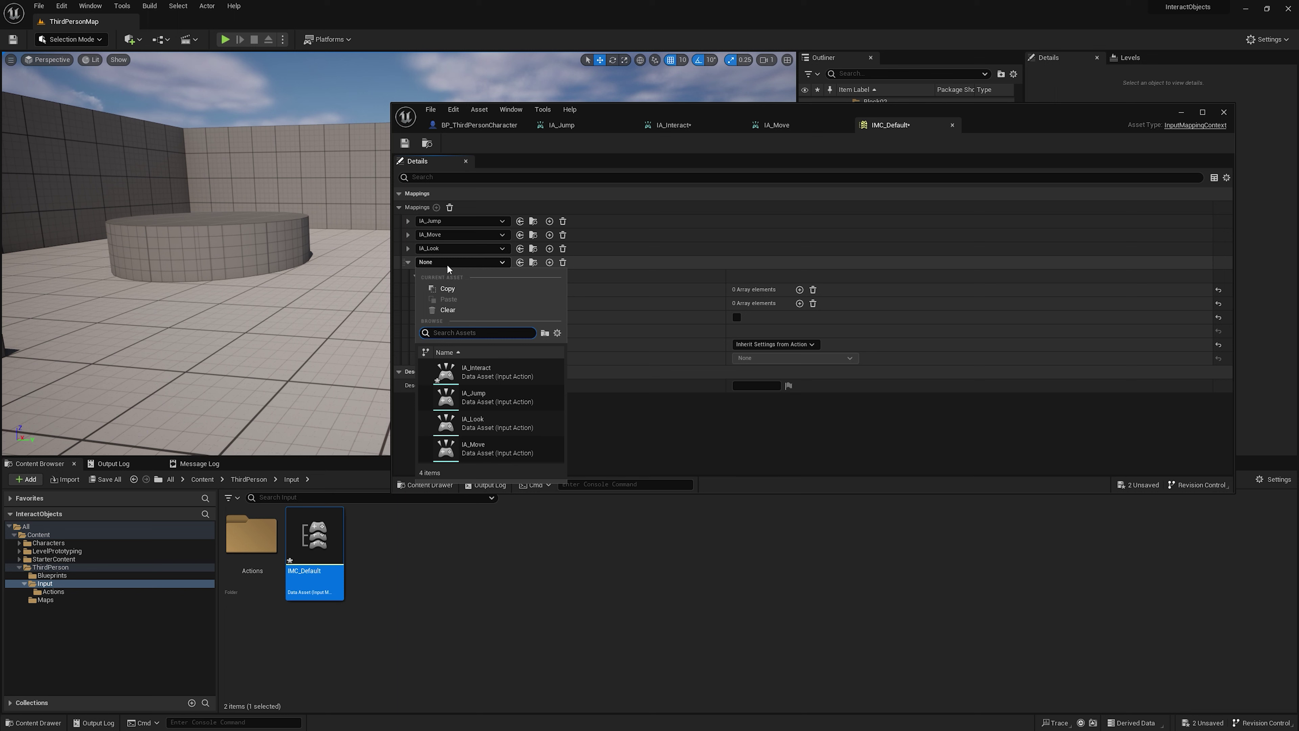
left_click(486, 367)
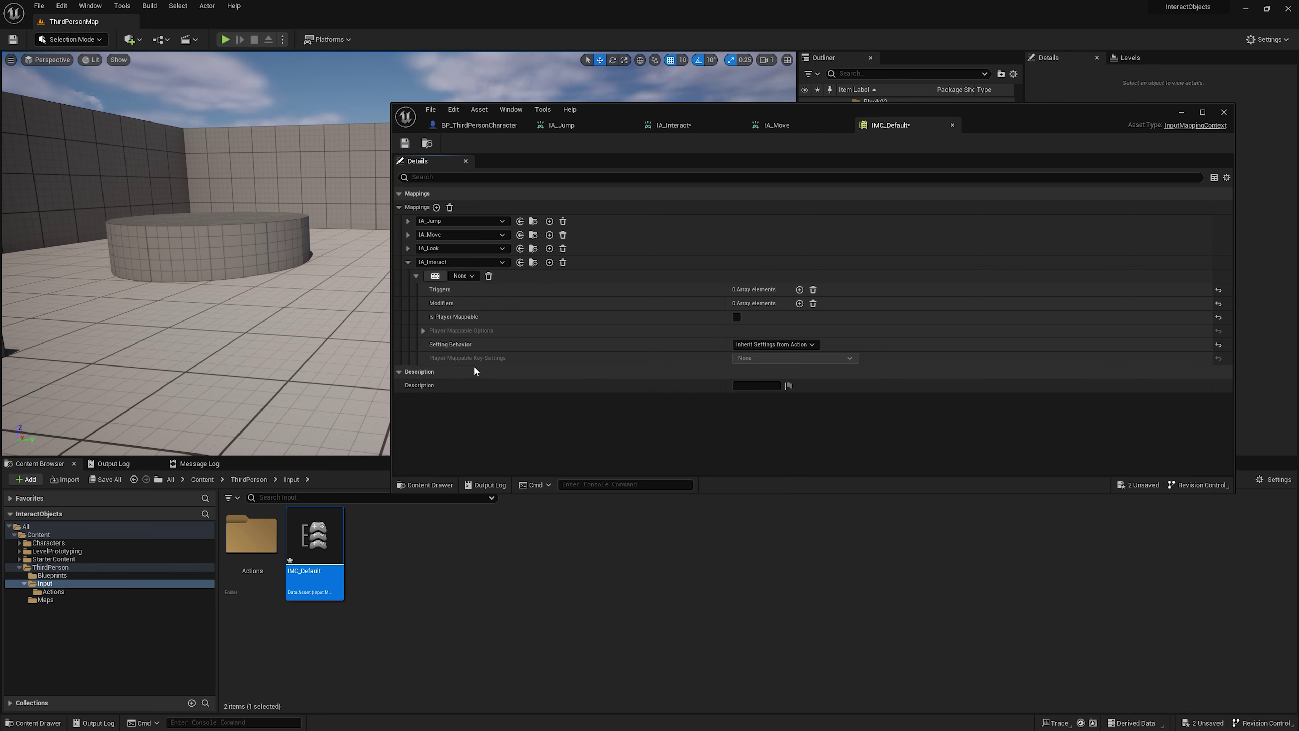
left_click(474, 277)
type("e")
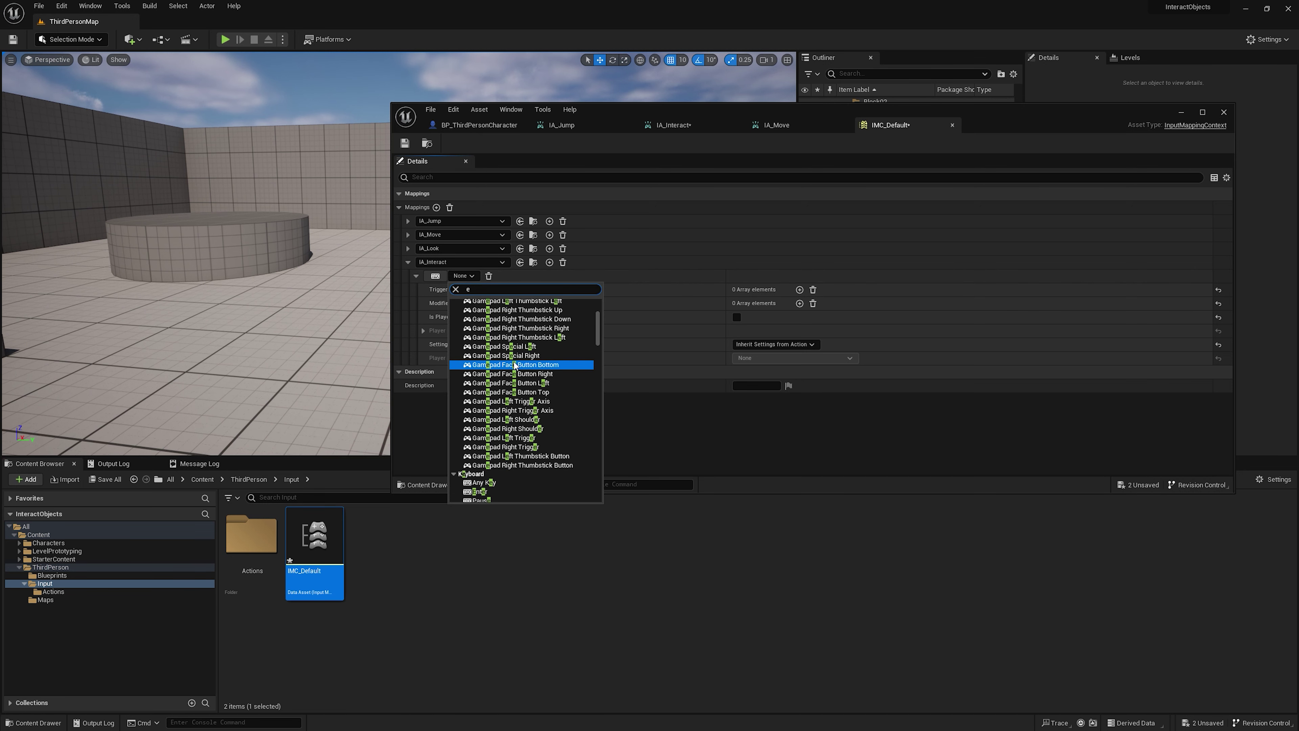
scroll(504, 433, "down", 3)
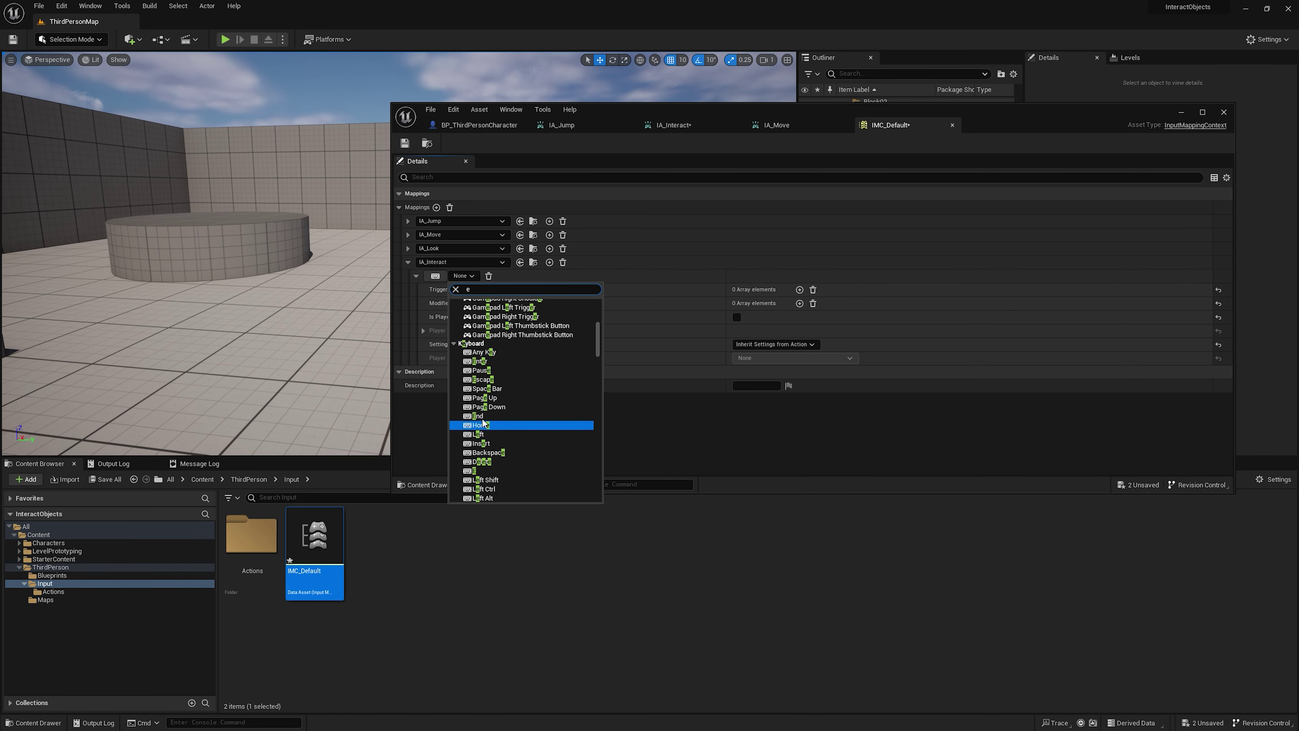
left_click(474, 474)
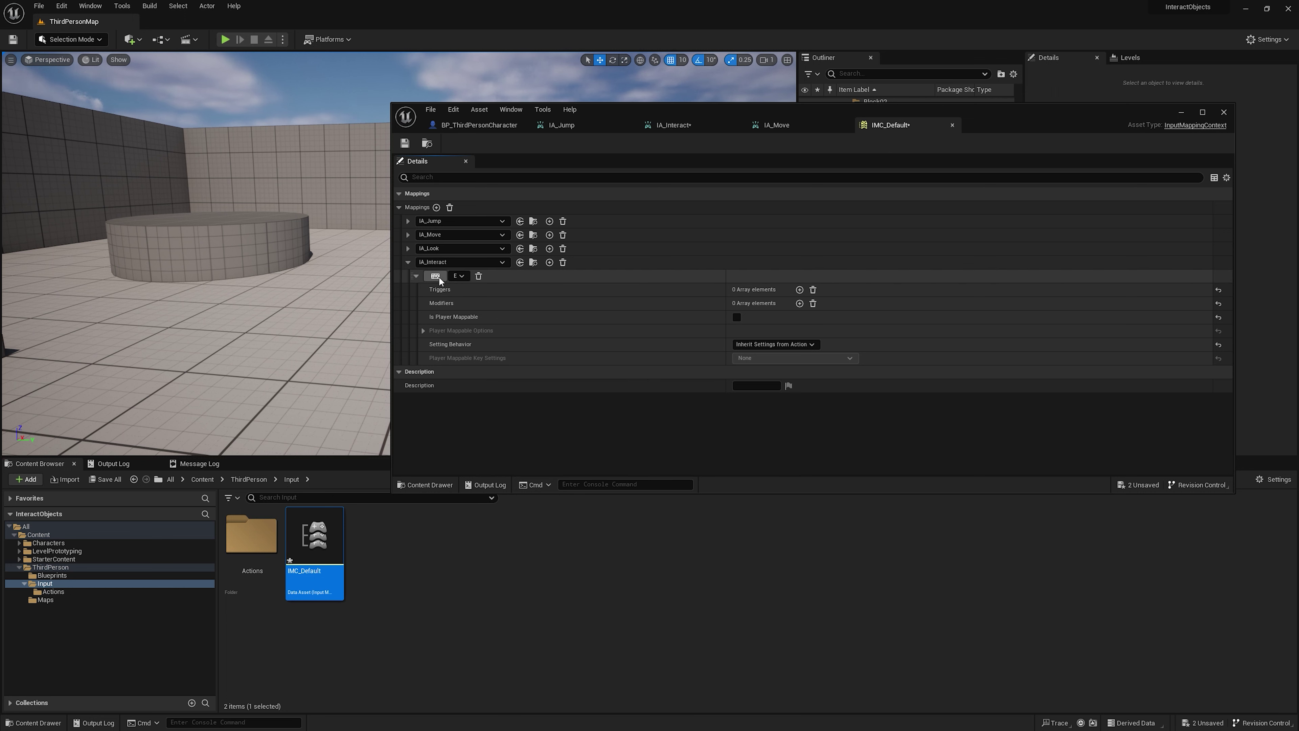
Step: Compare the IA_Jump and IA_Interact bindings, close IMC_Default, and start play
left_click(408, 262)
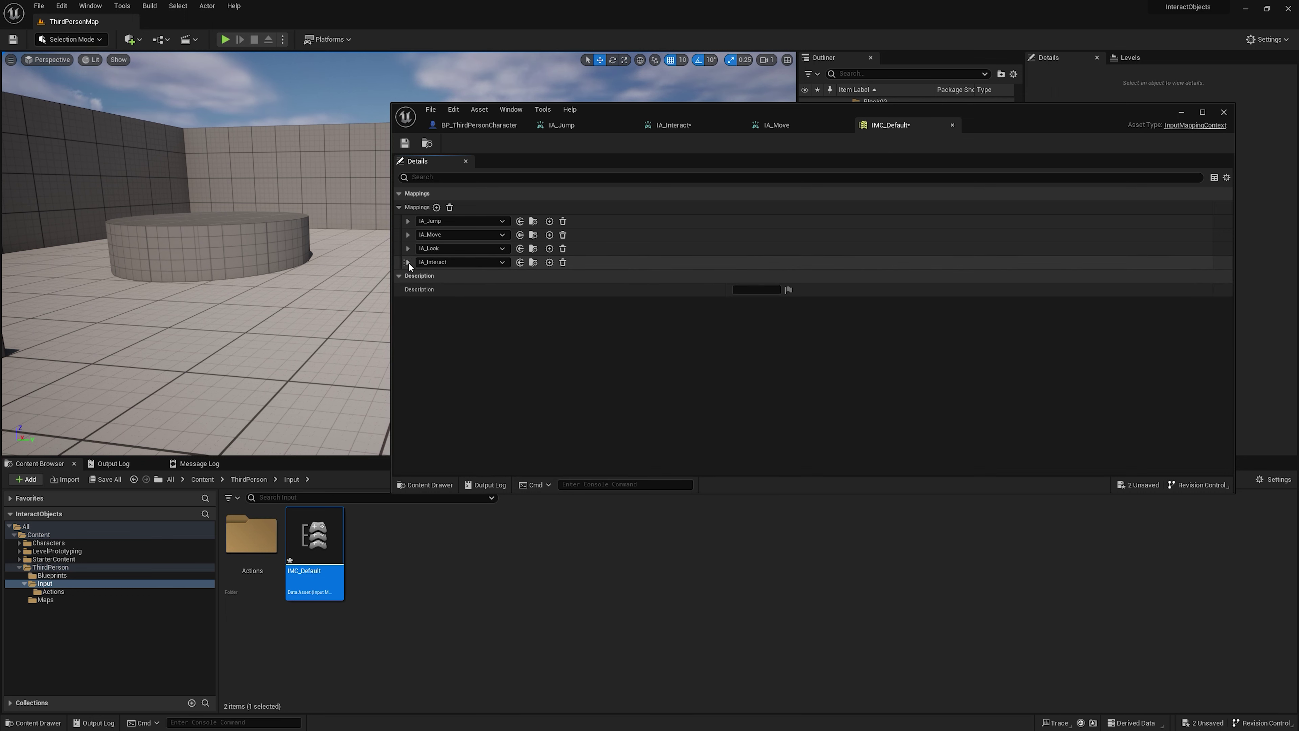
left_click(408, 221)
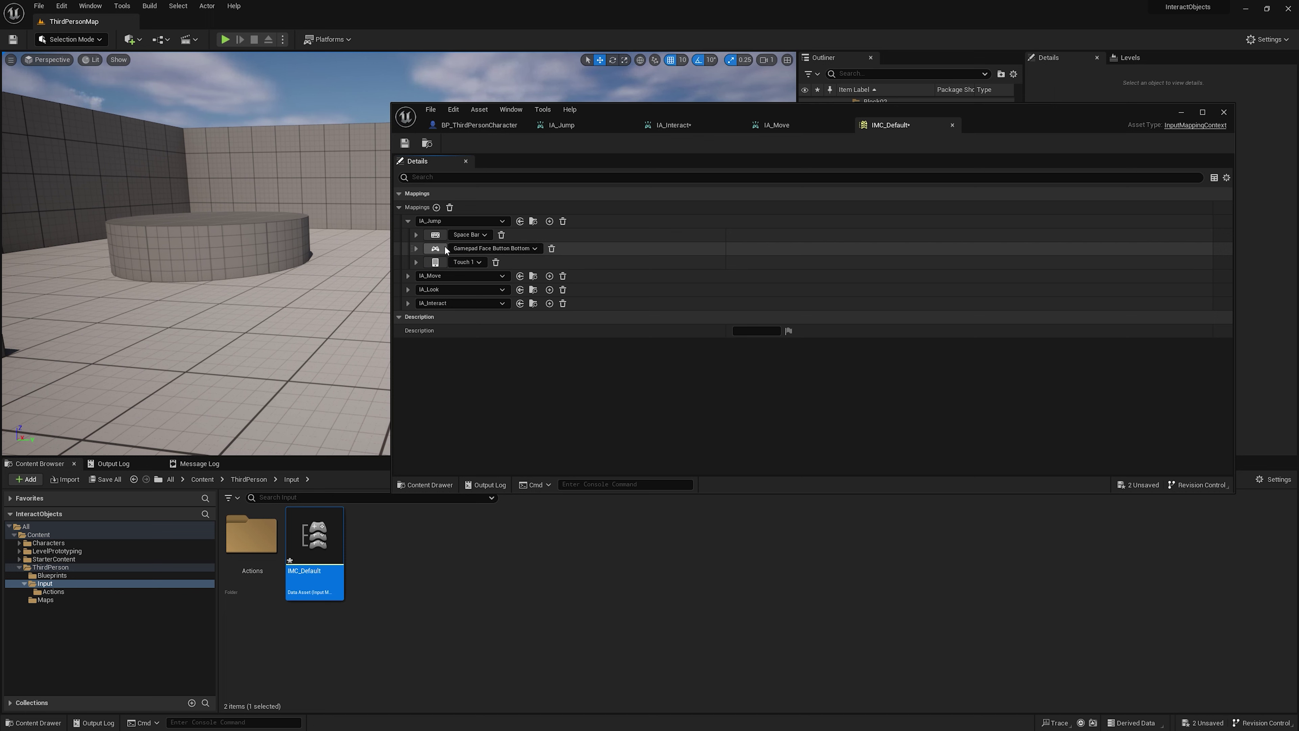
left_click(408, 303)
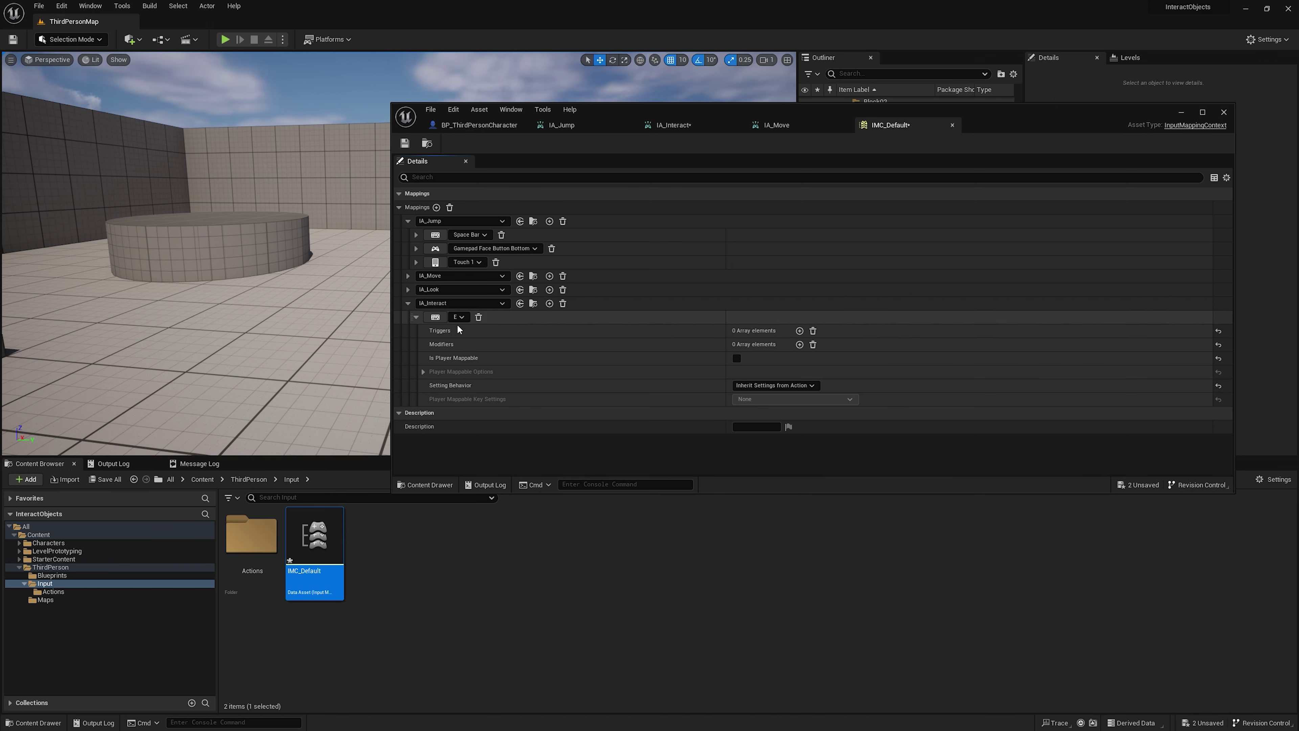
left_click(407, 304)
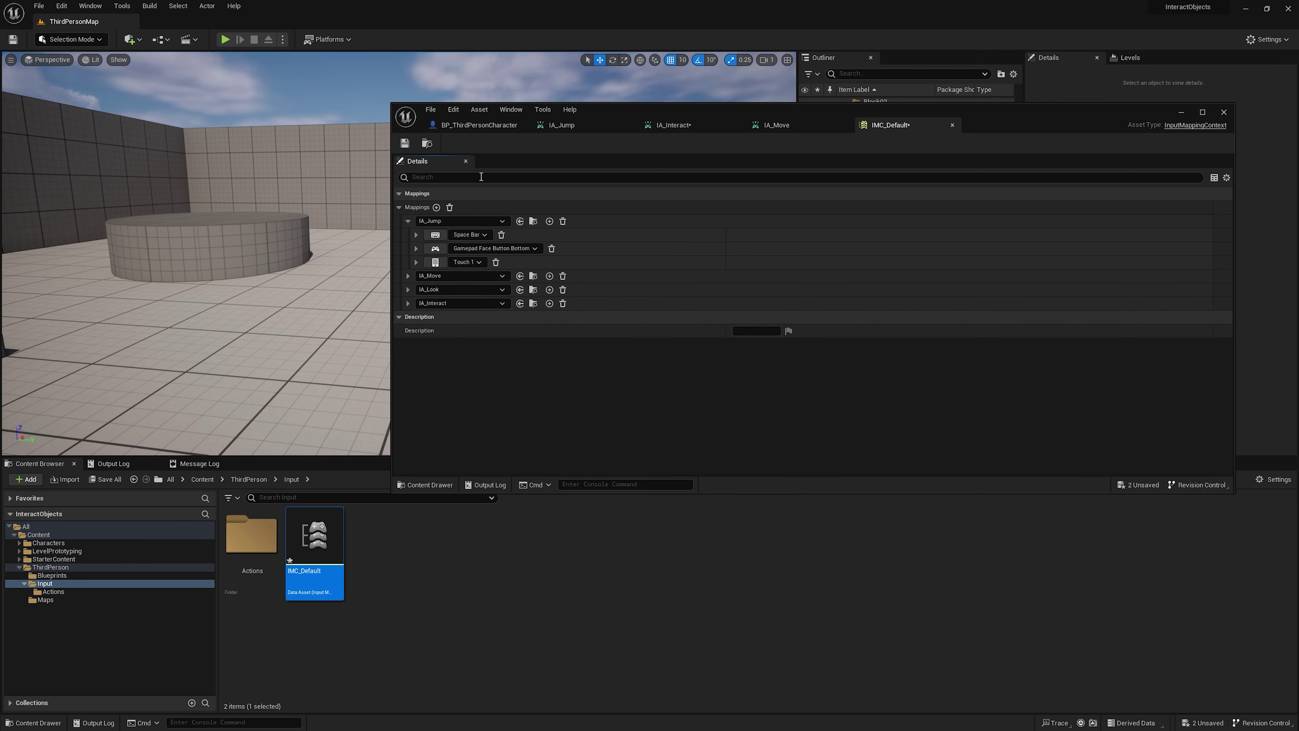
left_click(1223, 112)
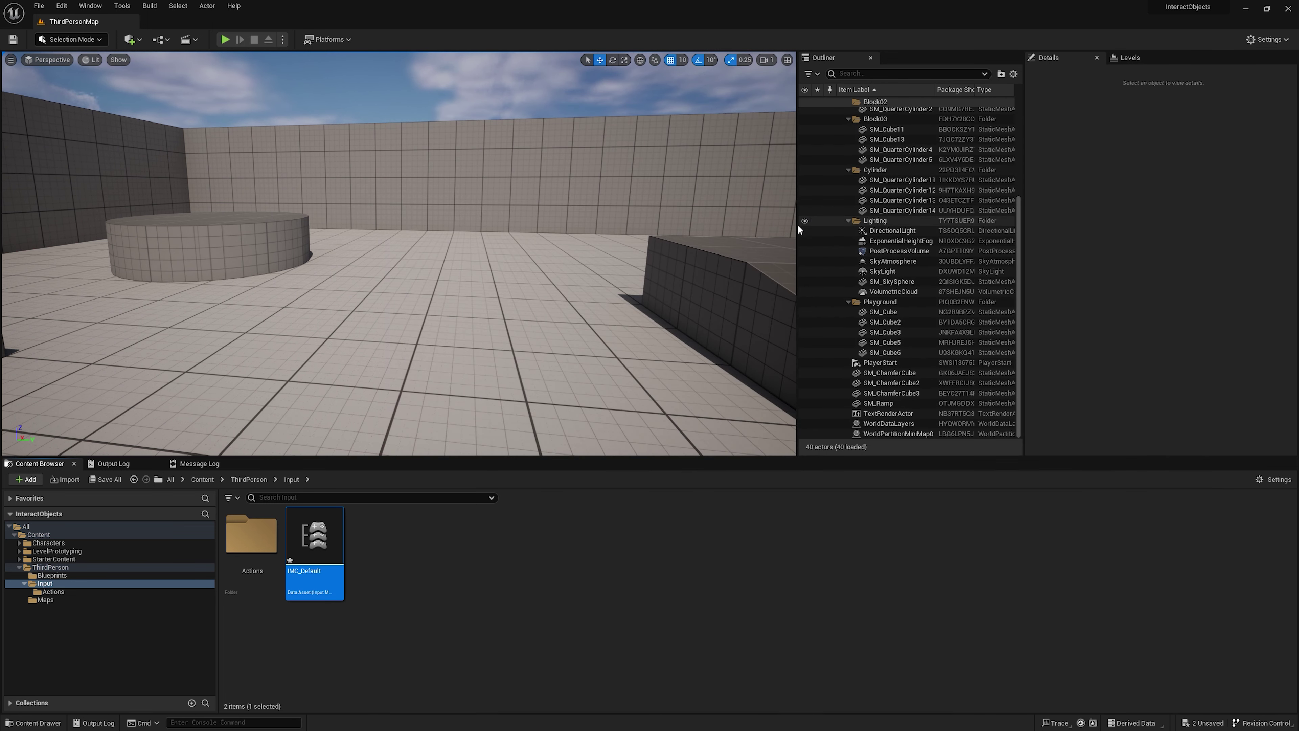
left_click(401, 553)
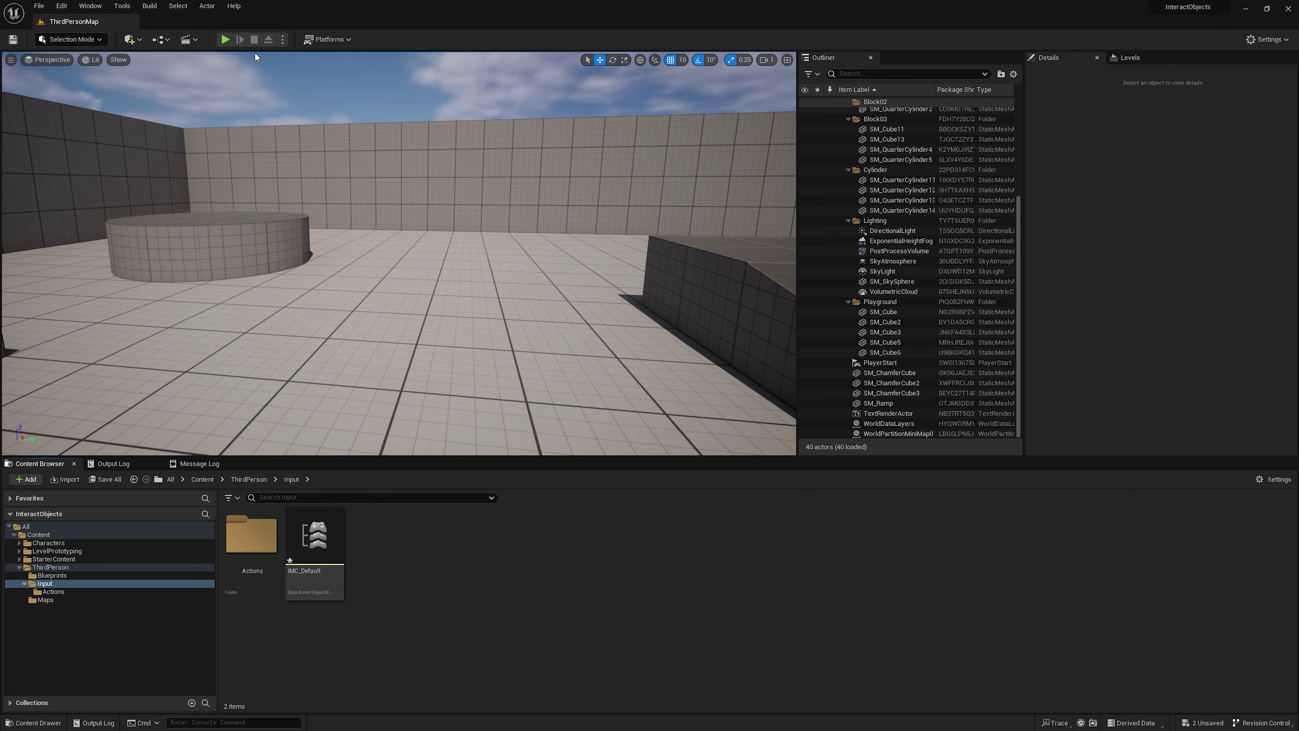
left_click(225, 40)
Step: Eject, select the character and dock its Blueprint editor as a main-window tab
key("F8")
left_click(407, 208)
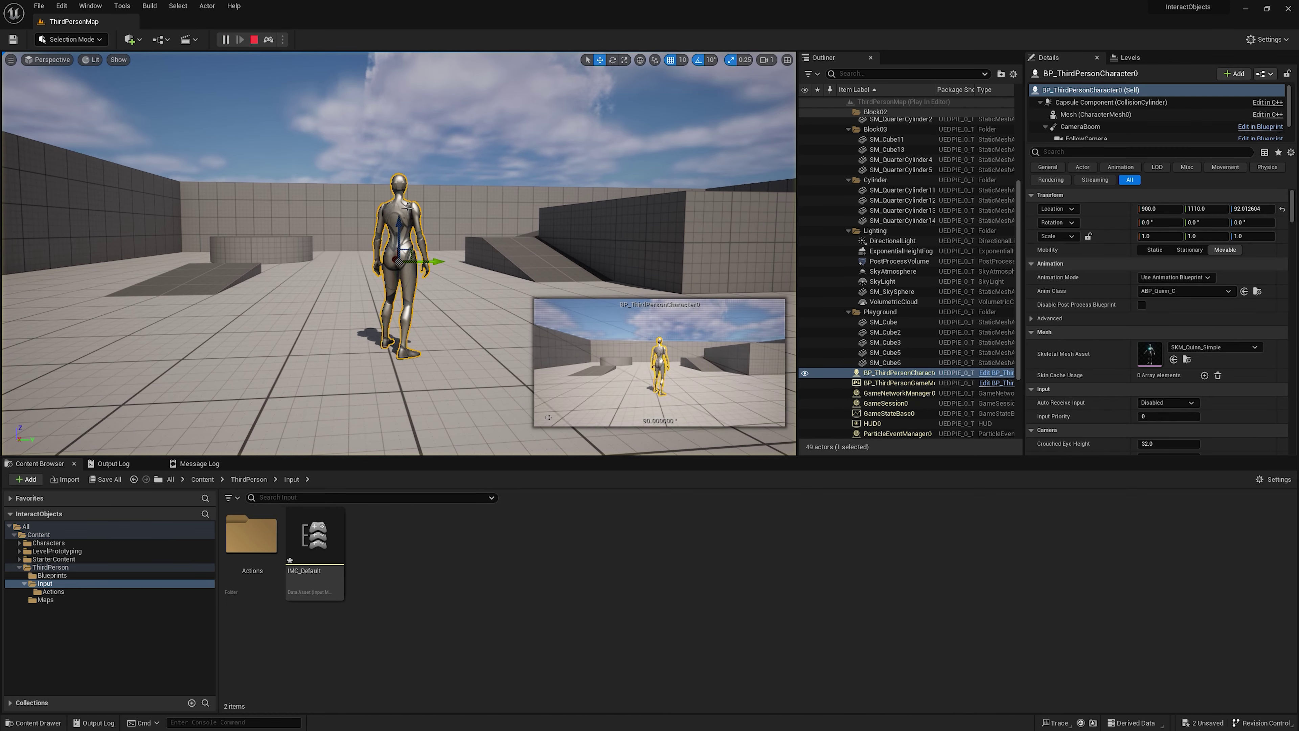
left_click(1264, 73)
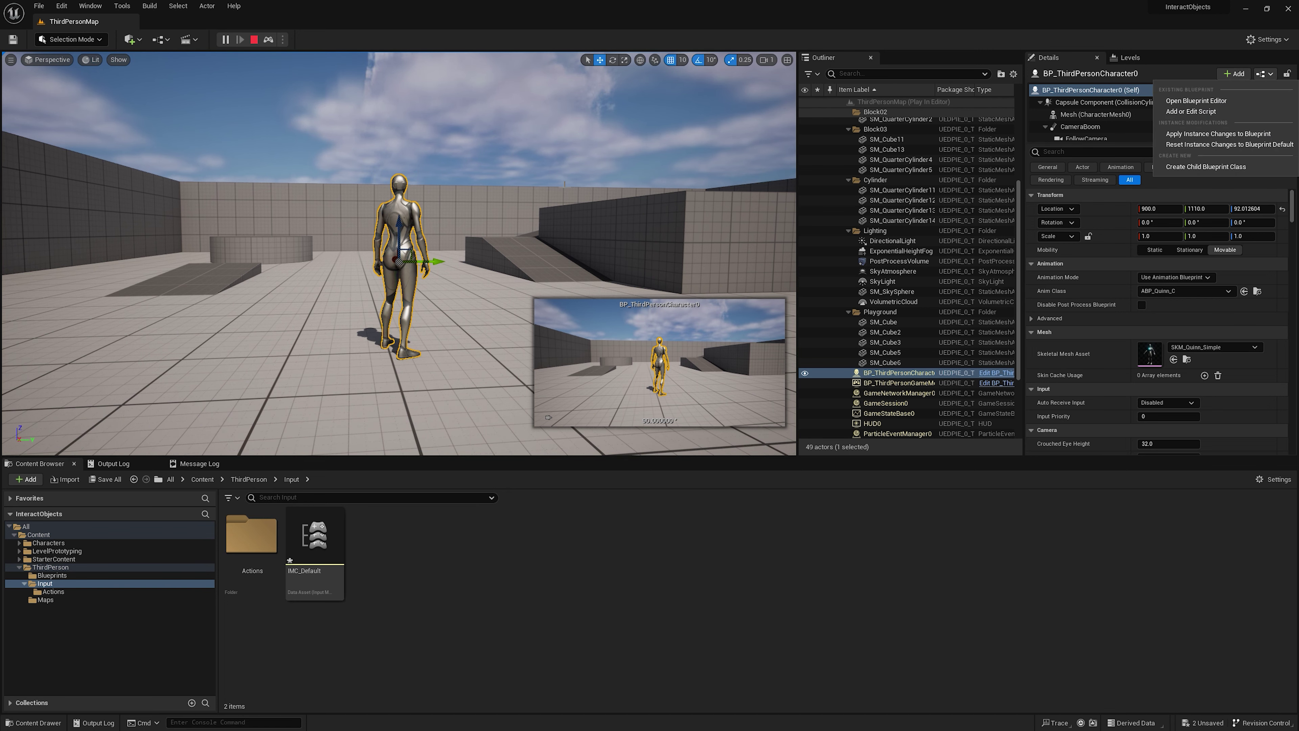
left_click(1196, 100)
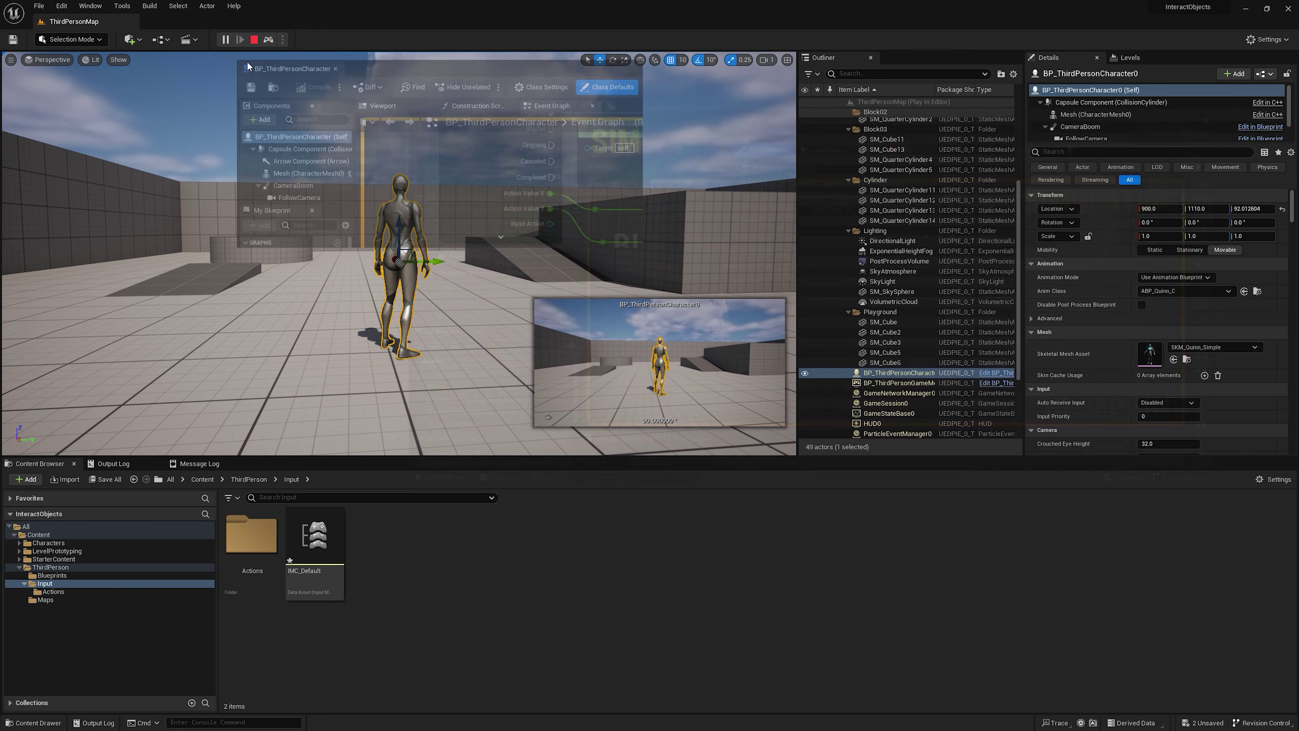
left_click_drag(467, 126, 178, 24)
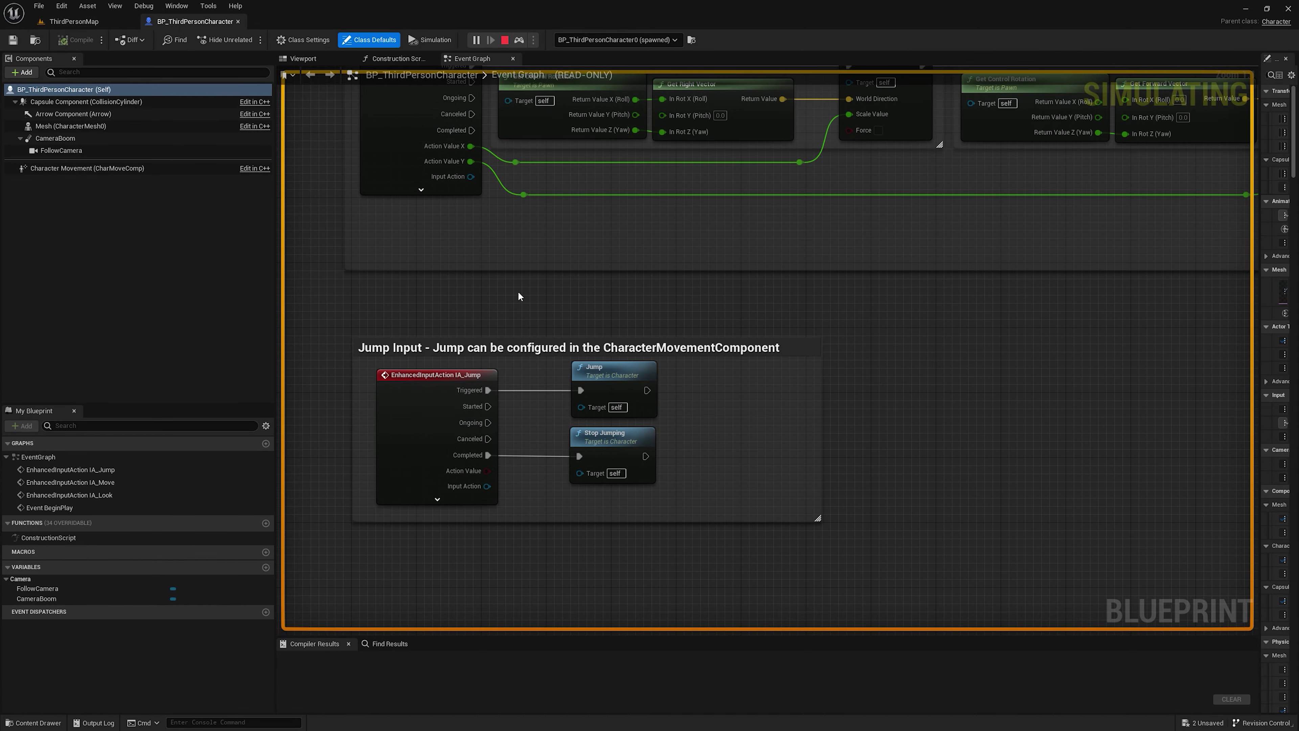
Step: Pan the Event Graph to the Jump Input nodes and stop the play session
mouse_move(551, 499)
right_mouse_down()
mouse_move(608, 244)
mouse_move(591, 388)
right_mouse_up()
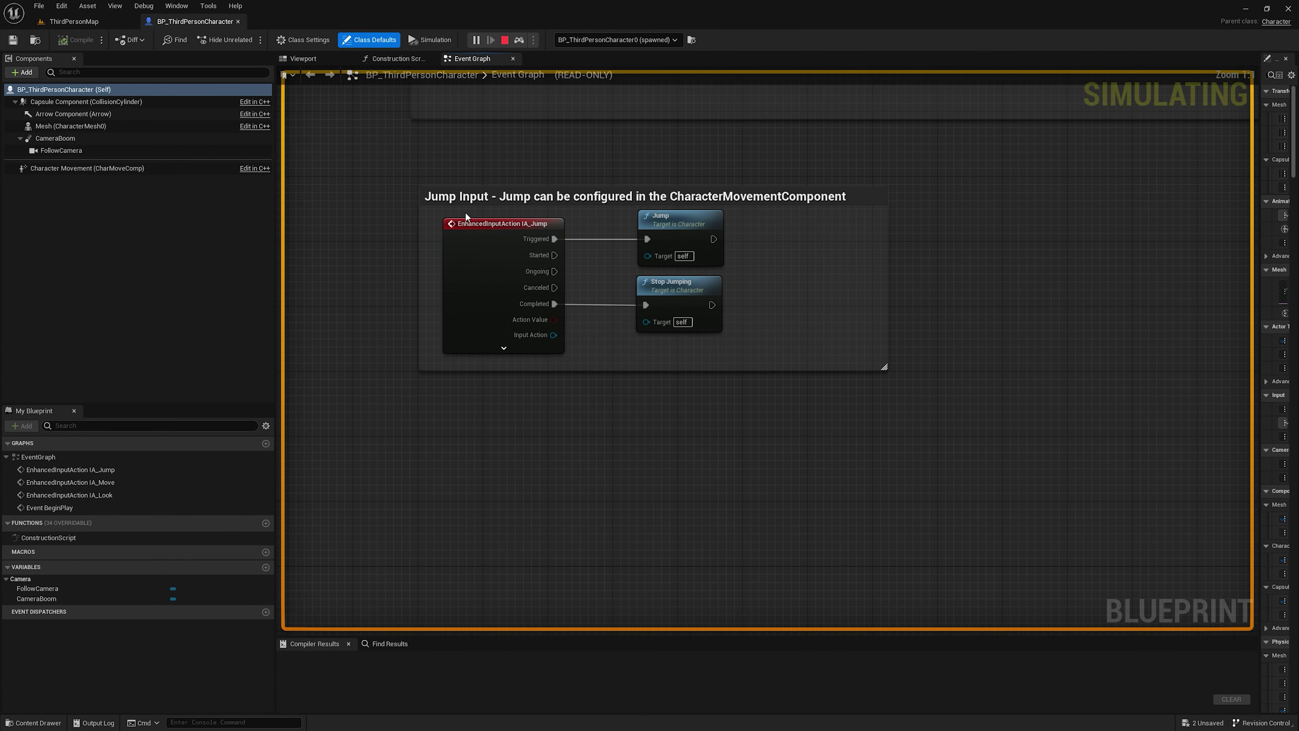
left_click_drag(439, 212, 597, 351)
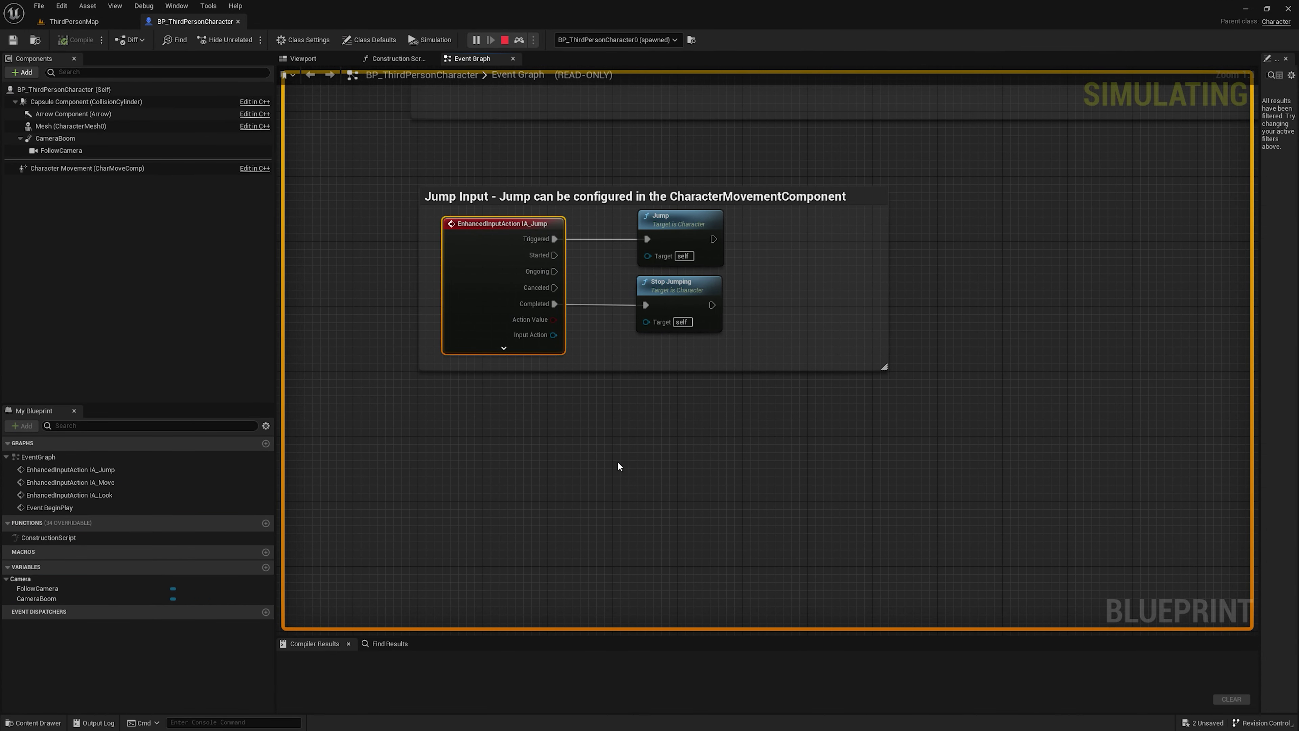
right_click_drag(617, 461, 605, 359)
left_click(530, 317)
right_click(493, 352)
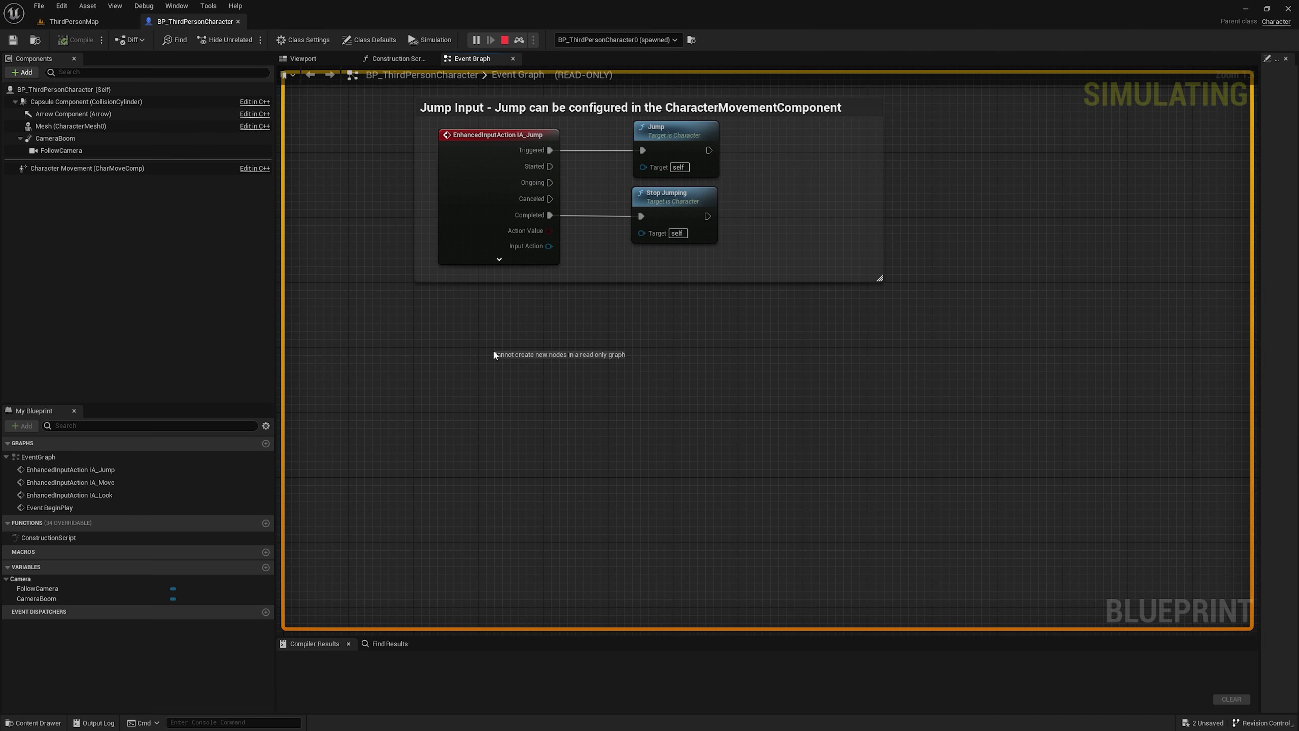
left_click(504, 40)
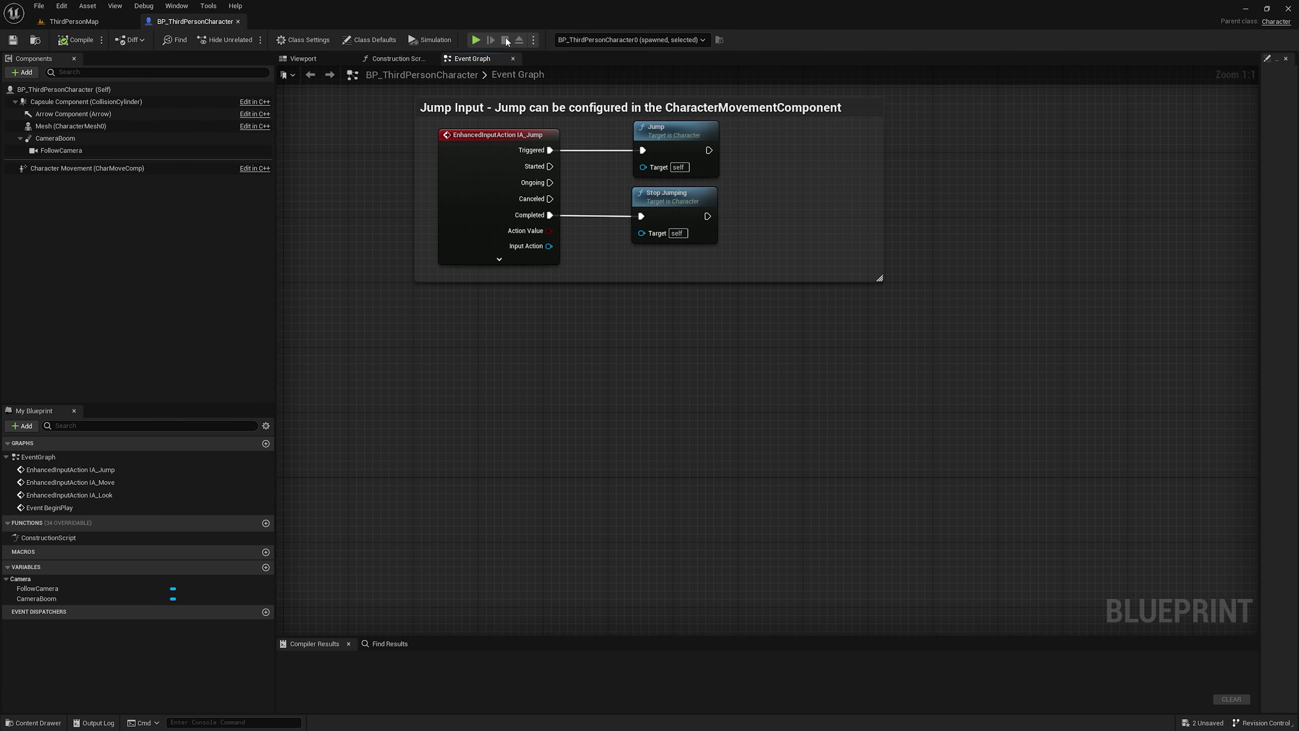
Step: Add an IA_Interact input event below the jump nodes
right_click(498, 379)
type("intera")
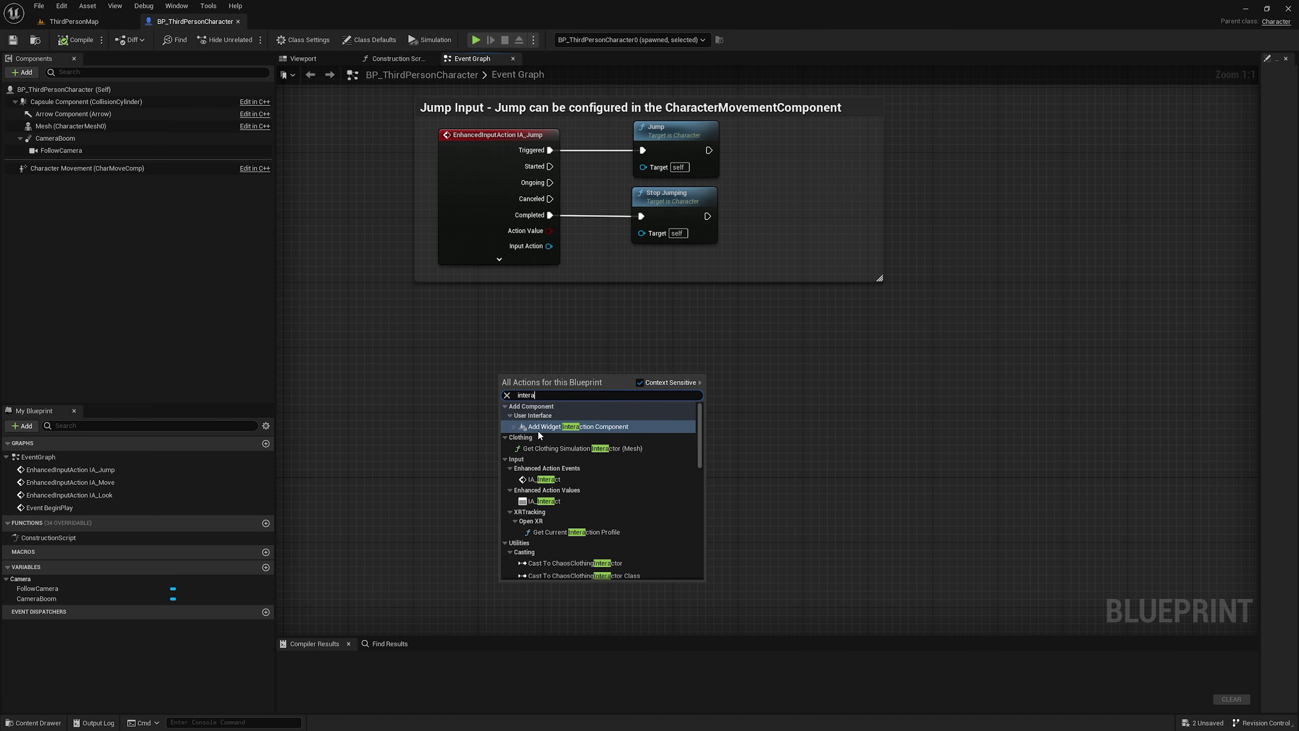
left_click(531, 482)
left_click_drag(552, 387, 497, 341)
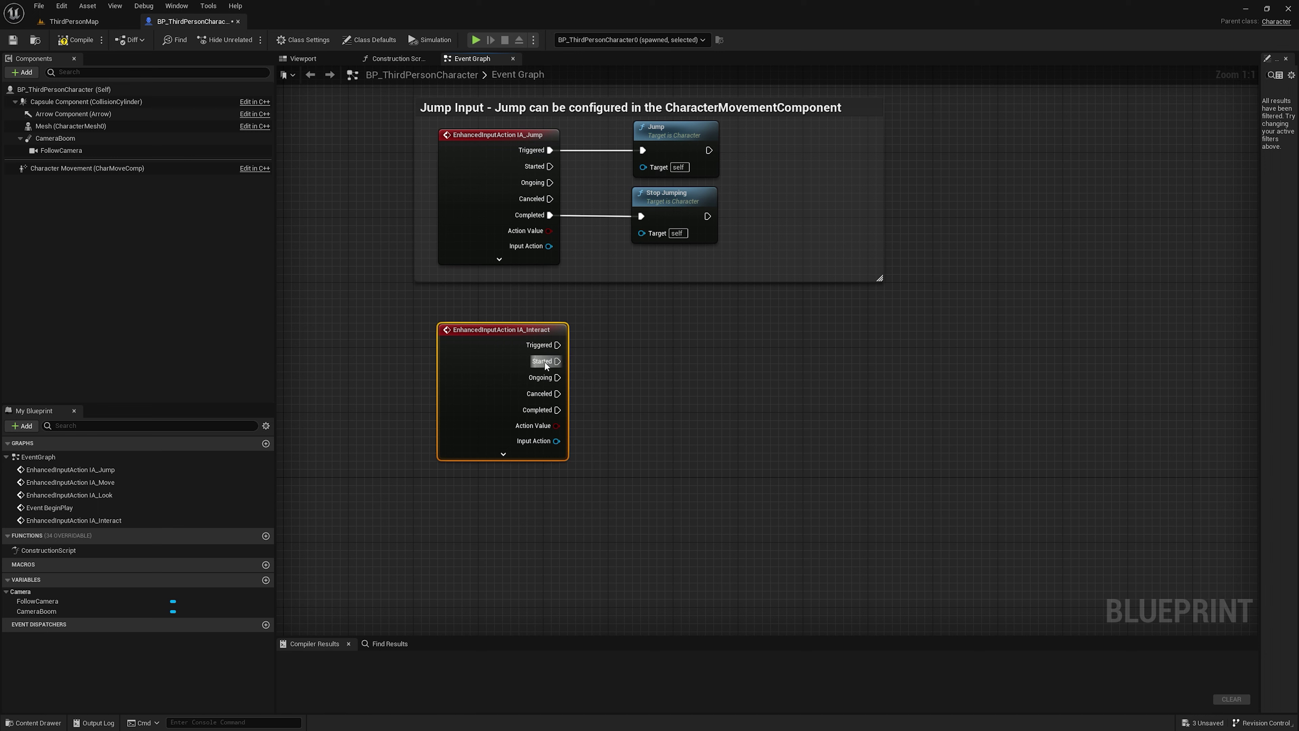
Step: Wire a Print String "Hello" node from the Started pin and compile the blueprint
right_click_drag(603, 337, 601, 362)
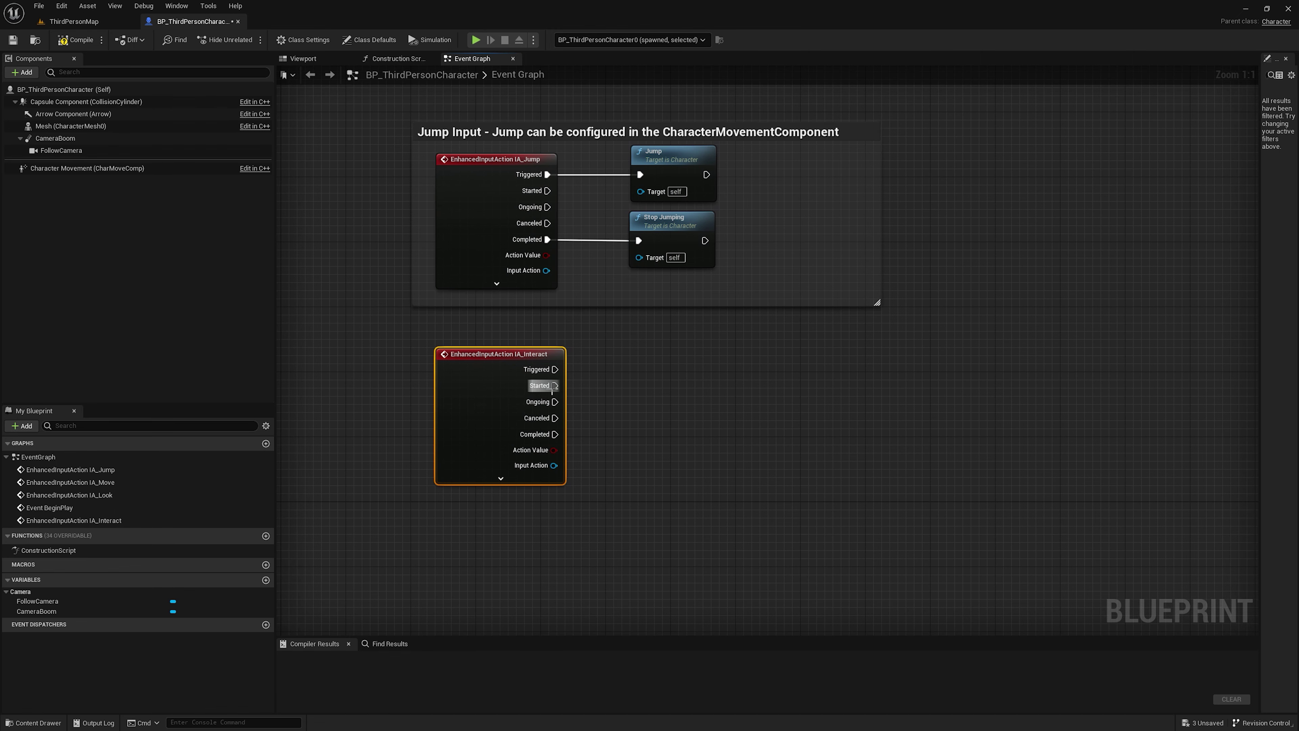
left_click_drag(554, 385, 672, 385)
type("print")
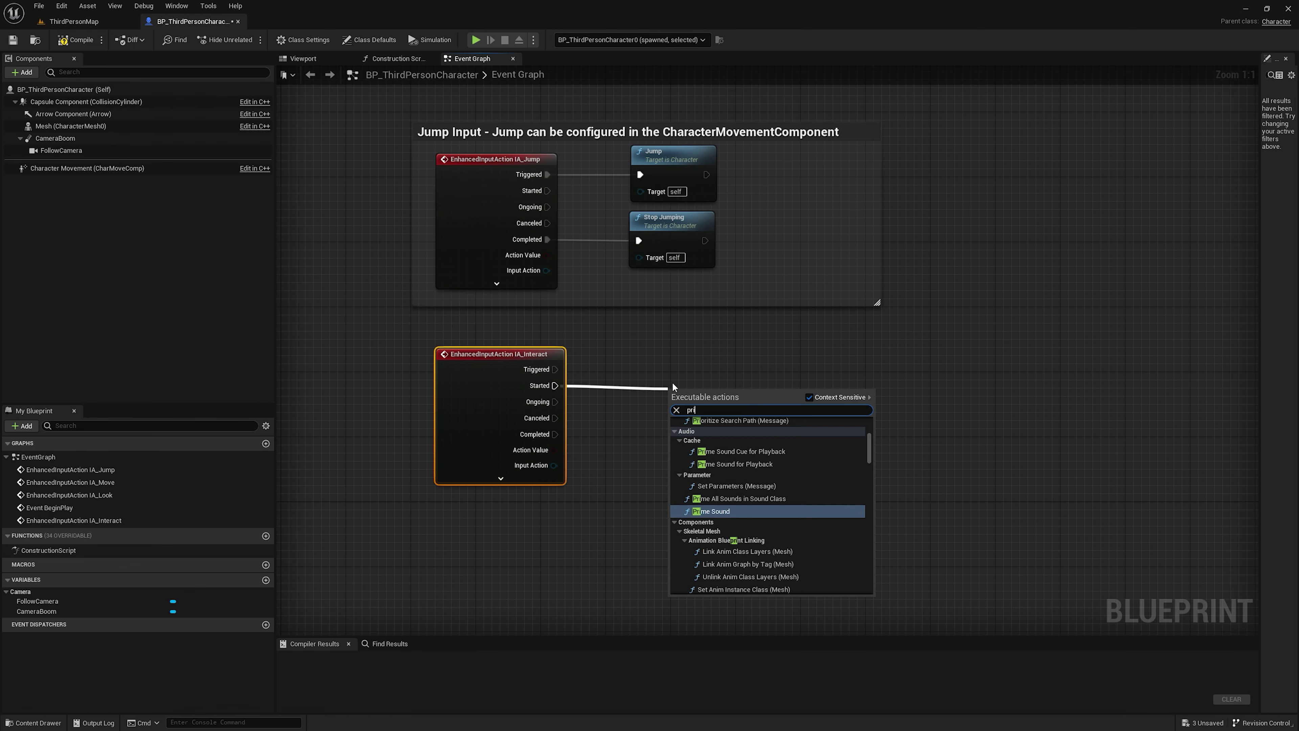
key("Return")
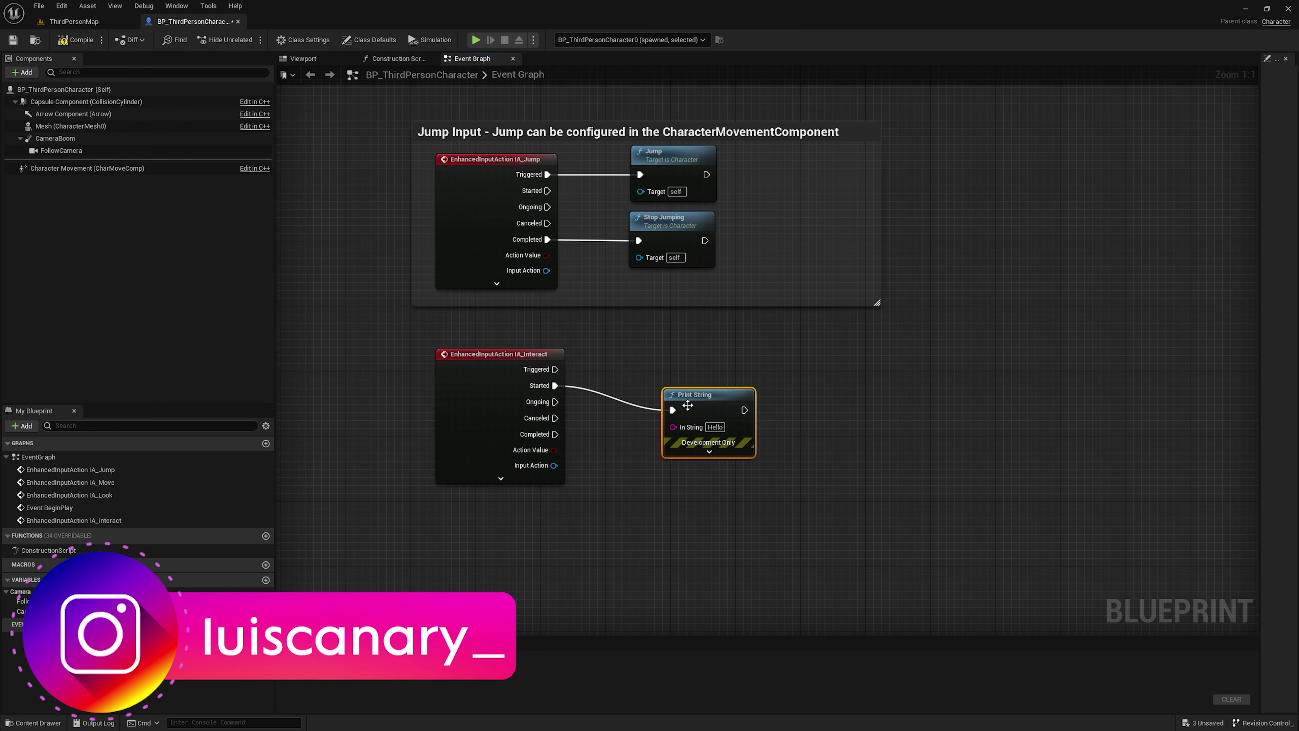
left_click_drag(714, 433, 679, 410)
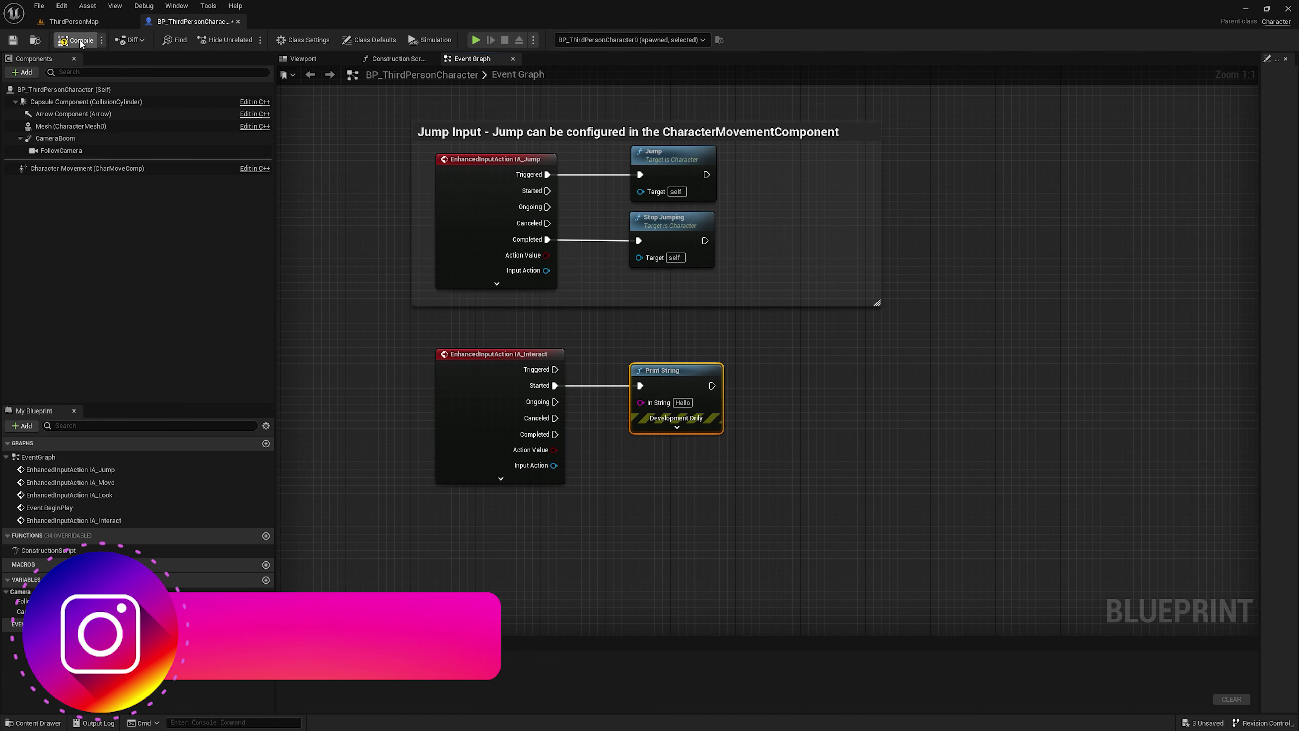
left_click(61, 44)
left_click(64, 22)
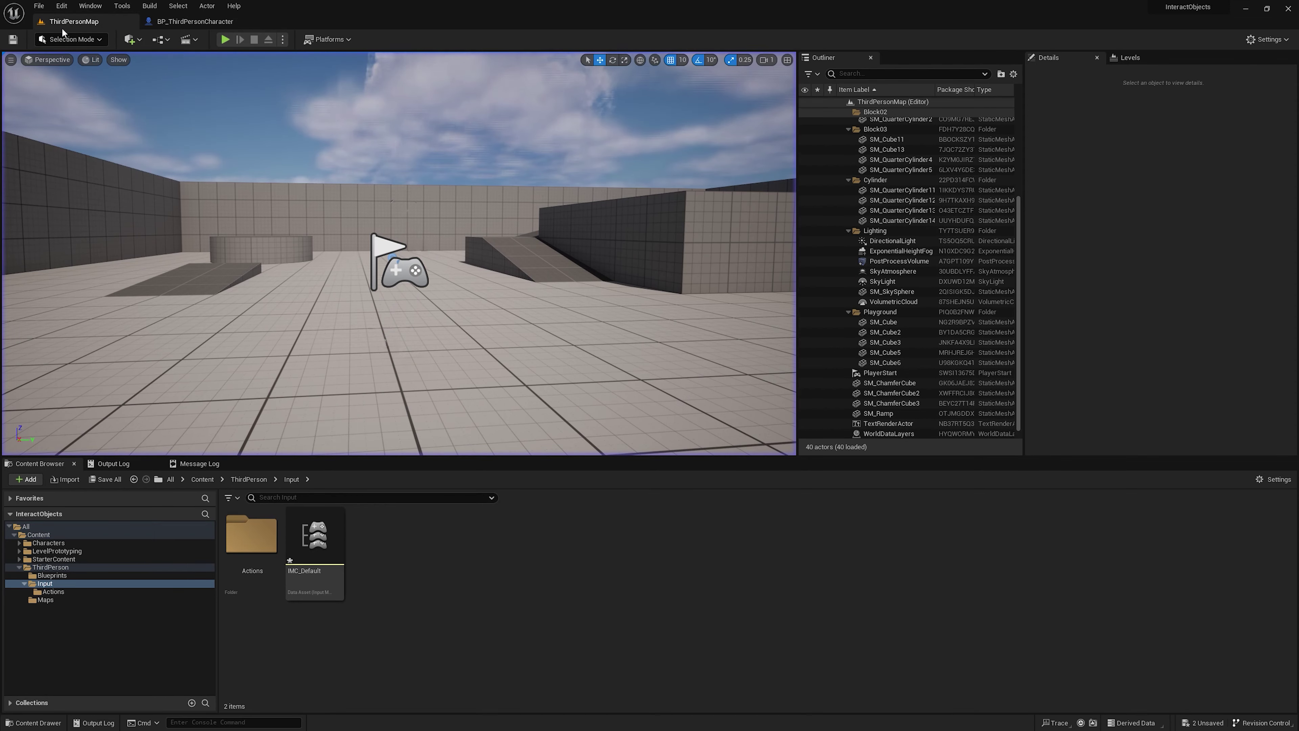
left_click(226, 39)
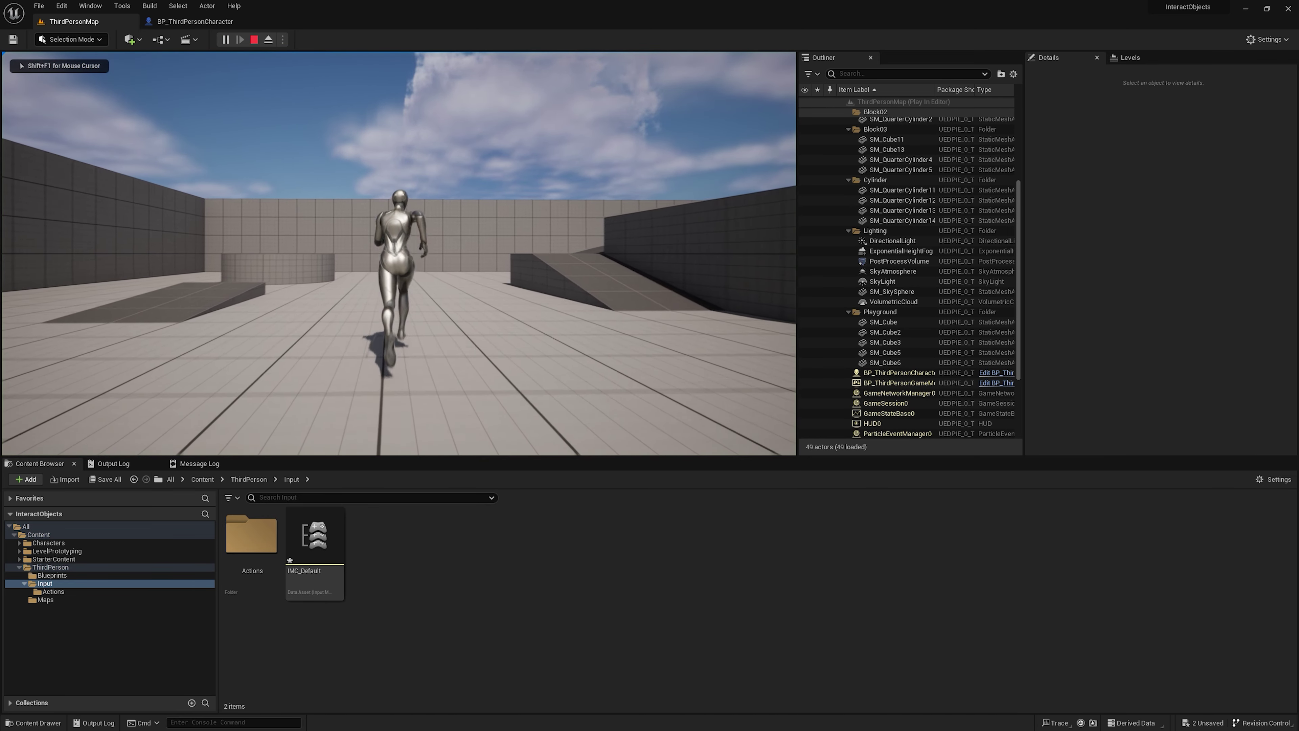
key("w")
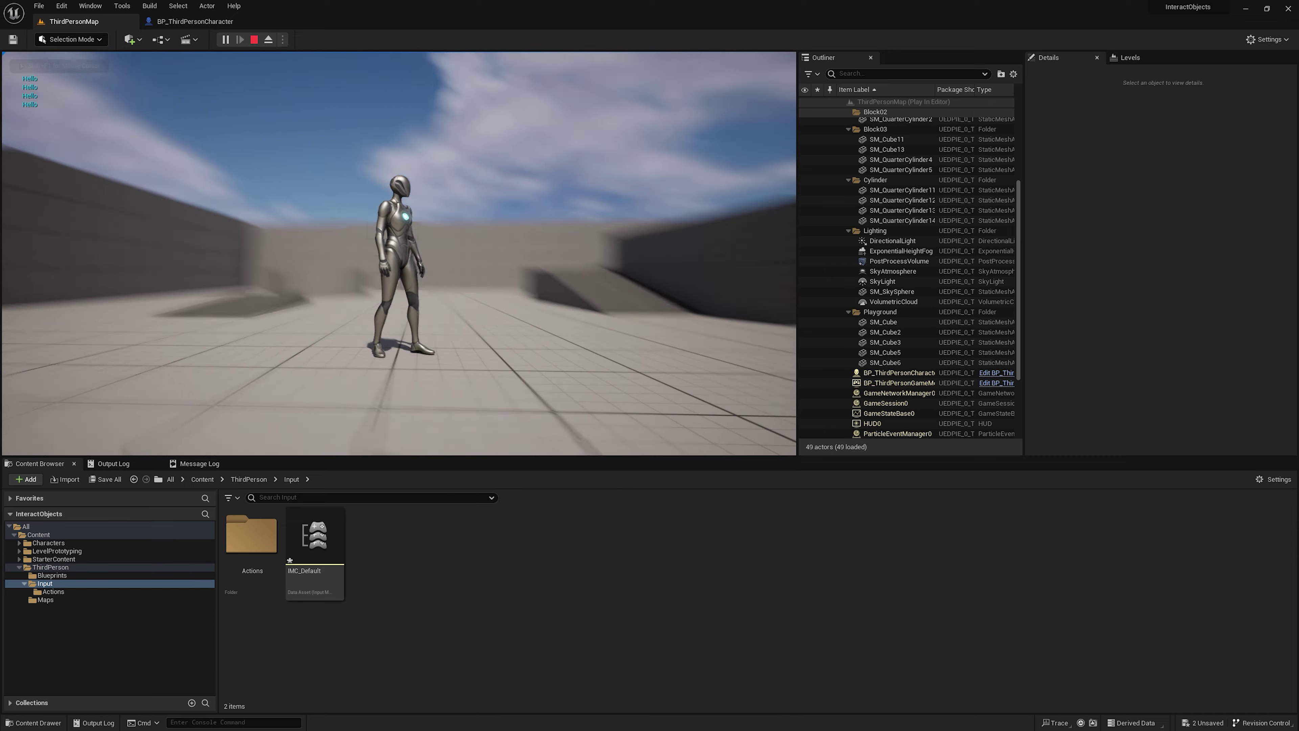
key("w")
key("space")
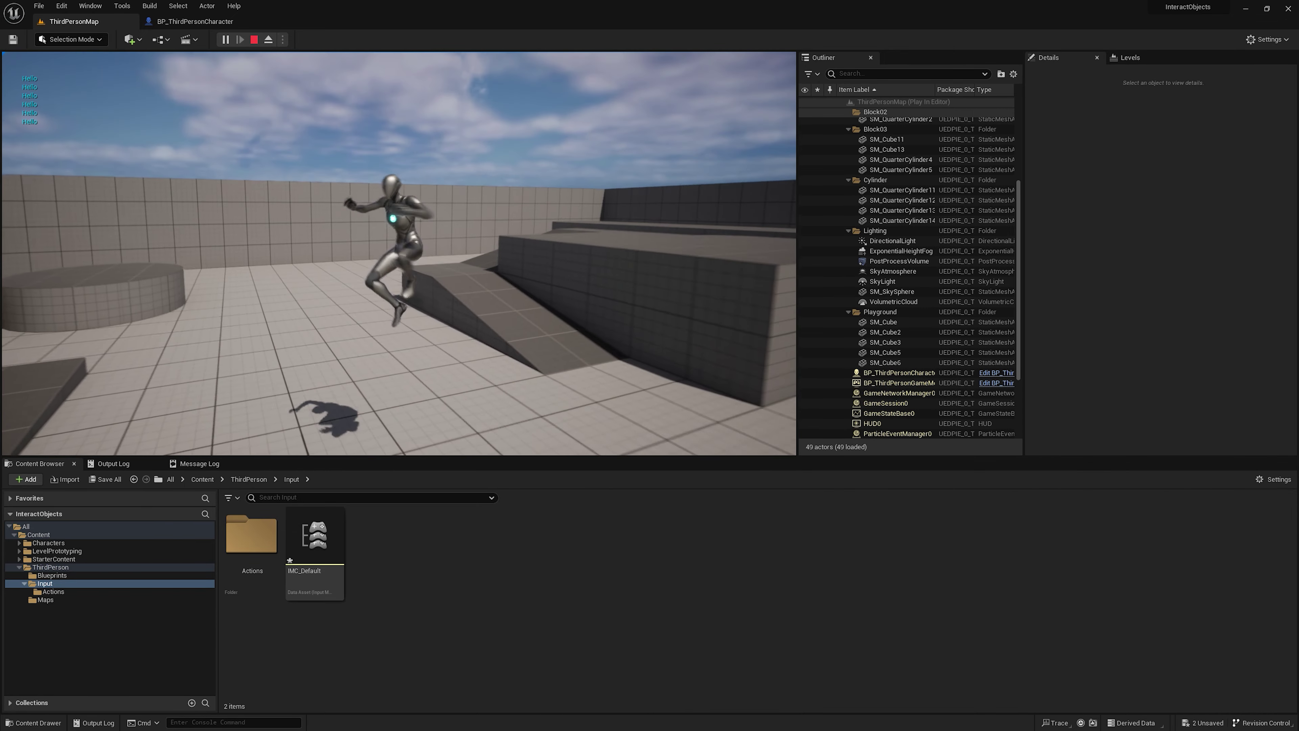
key("space")
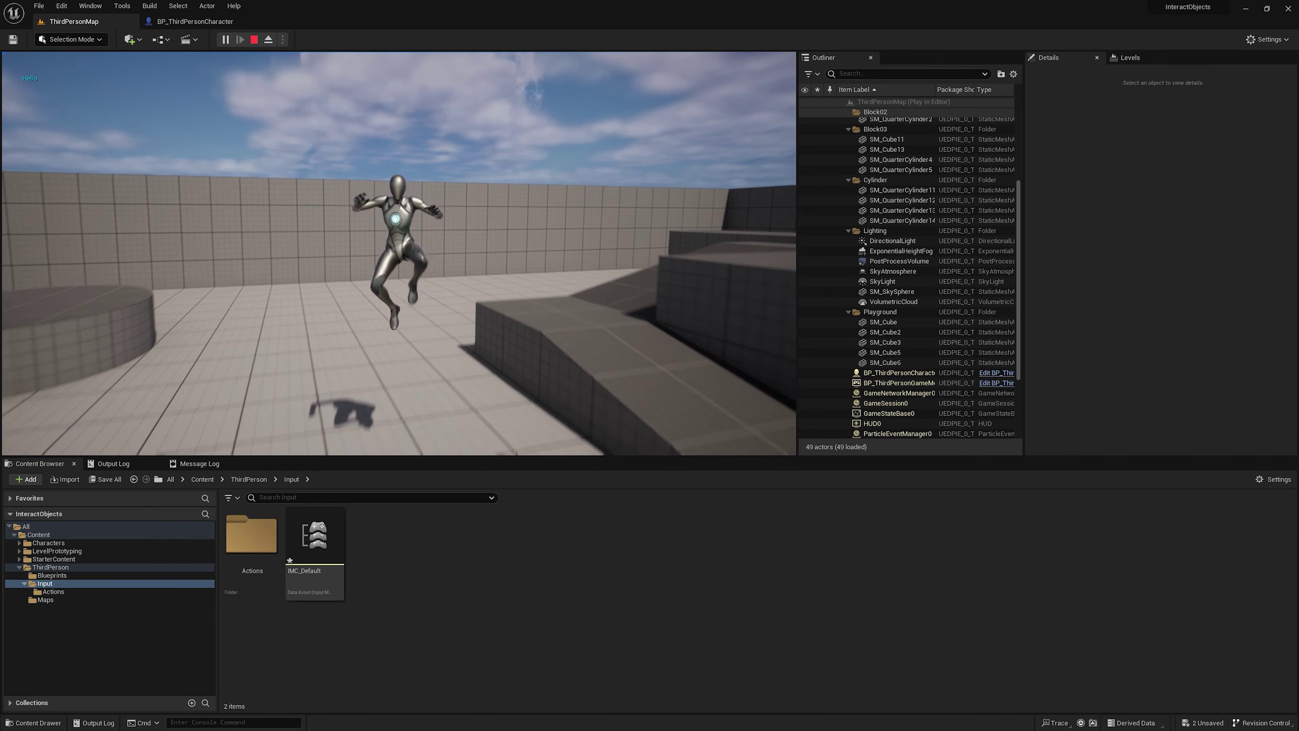
key("Escape")
left_click(194, 21)
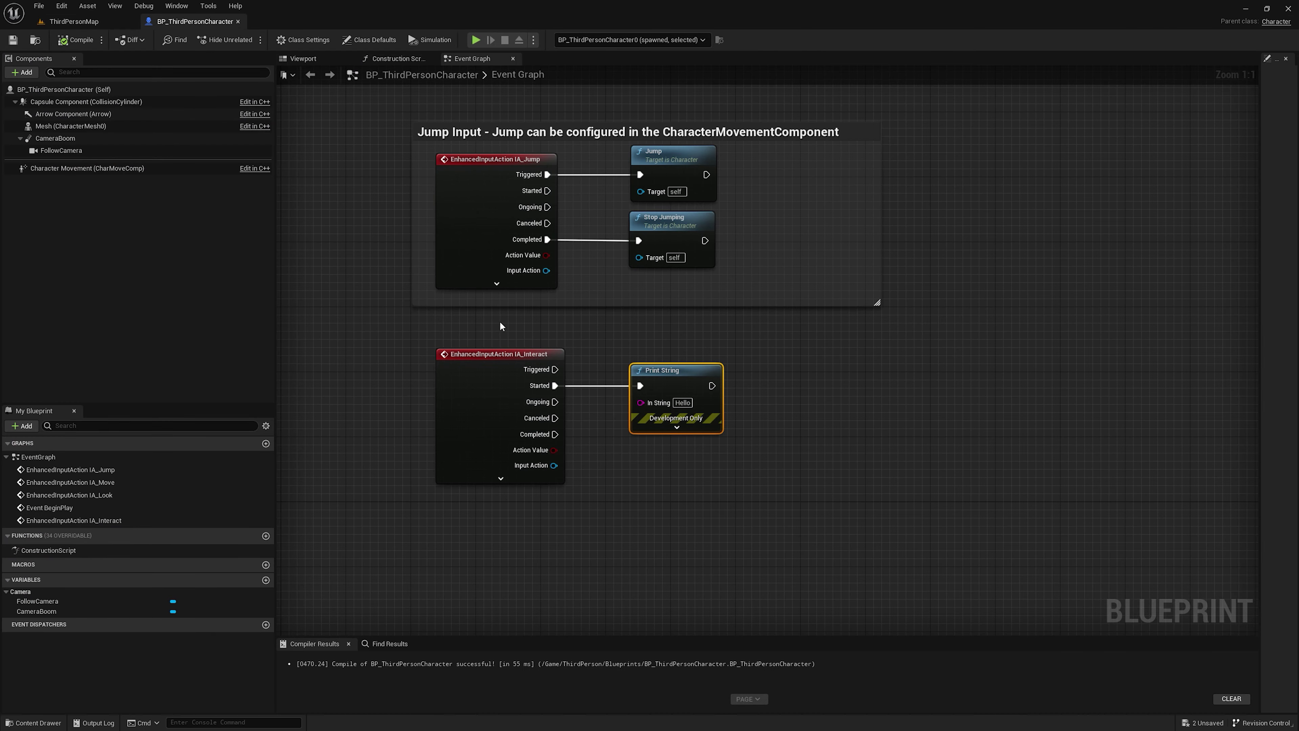
left_click_drag(420, 325, 746, 501)
left_click_drag(421, 325, 795, 518)
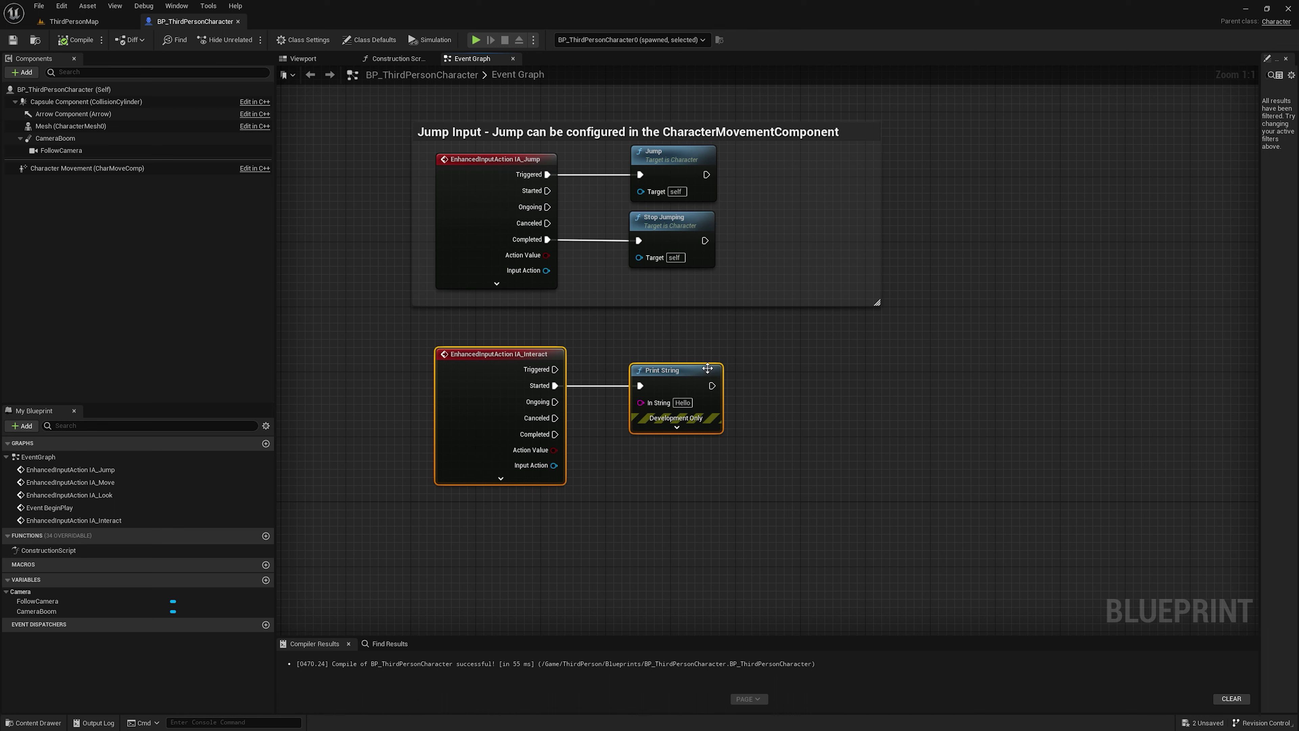
left_click(465, 339)
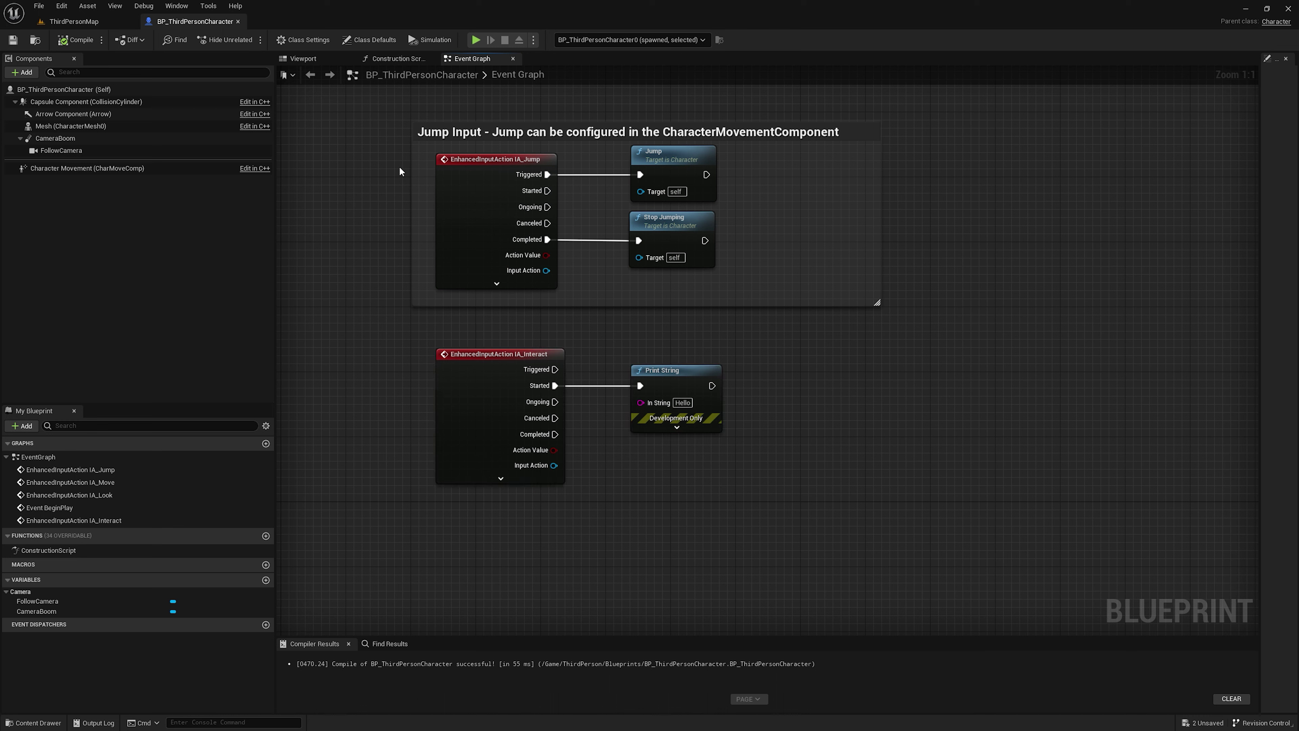
left_click(90, 22)
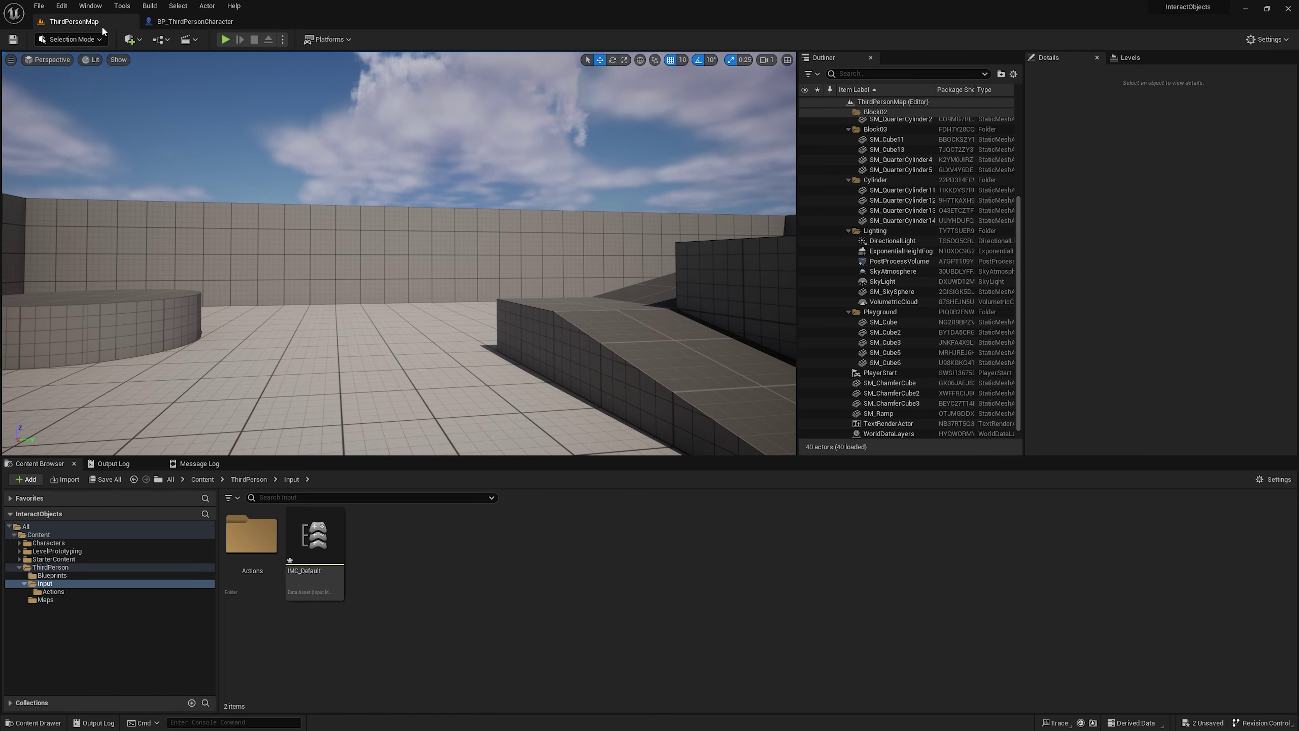
Step: Create a new folder named Blueprints under Content
left_click(40, 536)
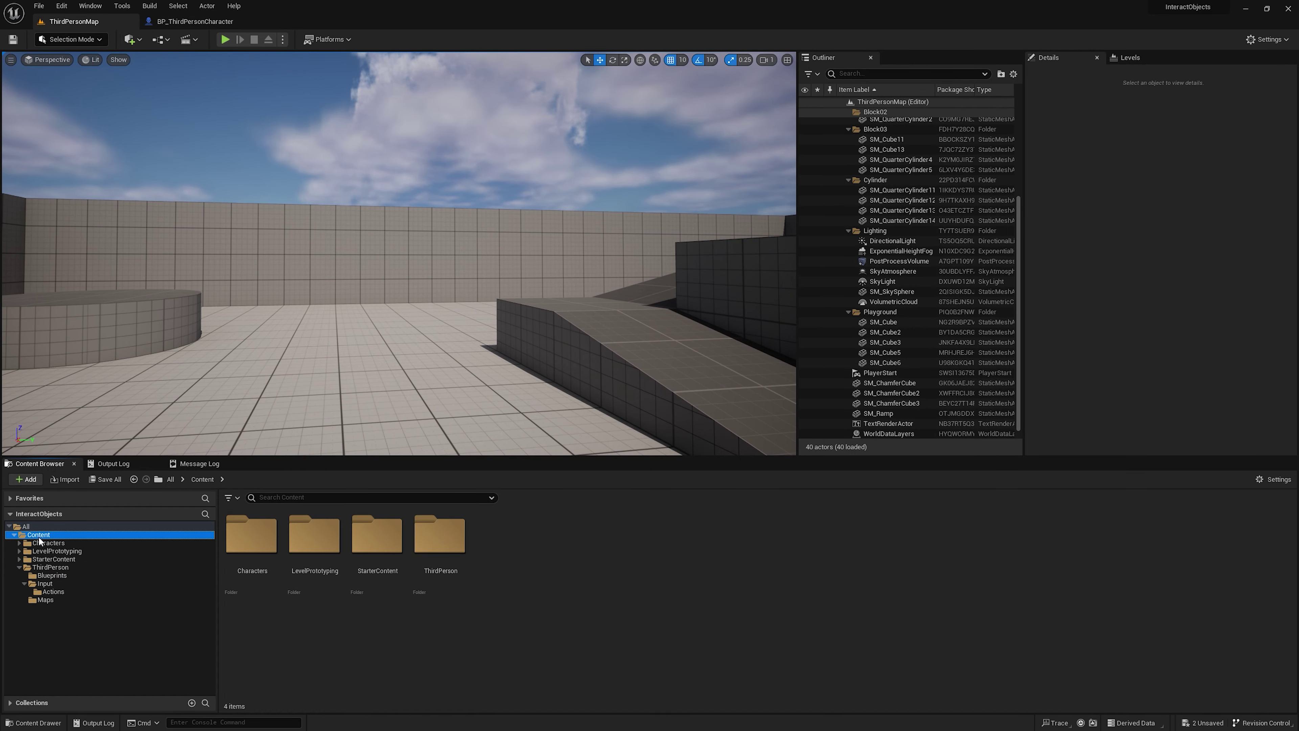
right_click(53, 535)
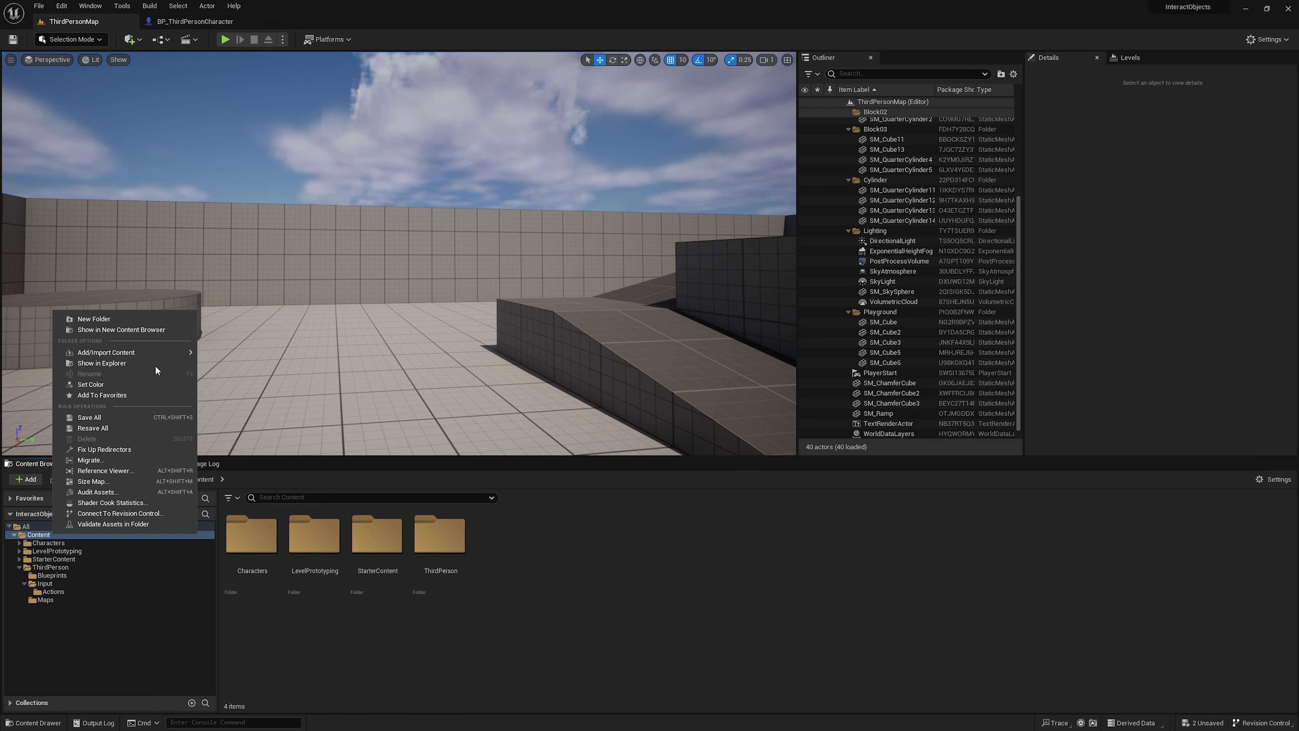
left_click(85, 318)
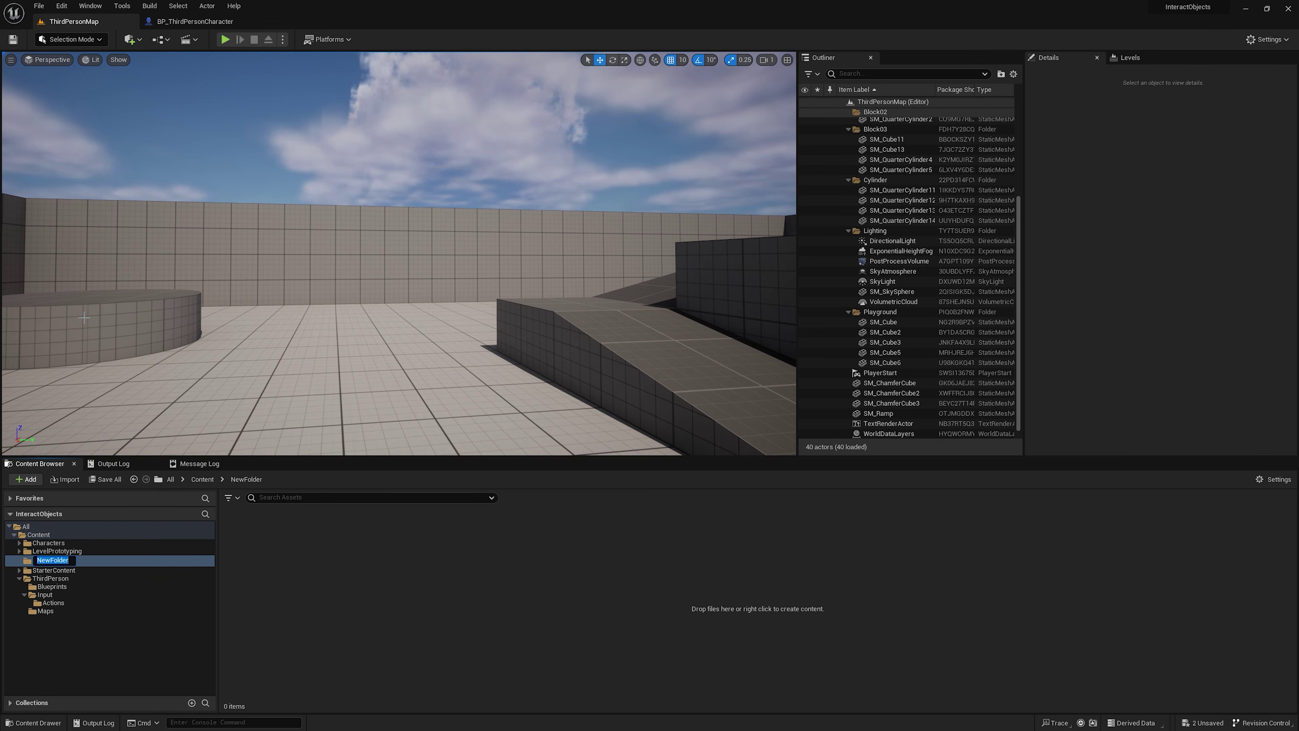
type("Bluep")
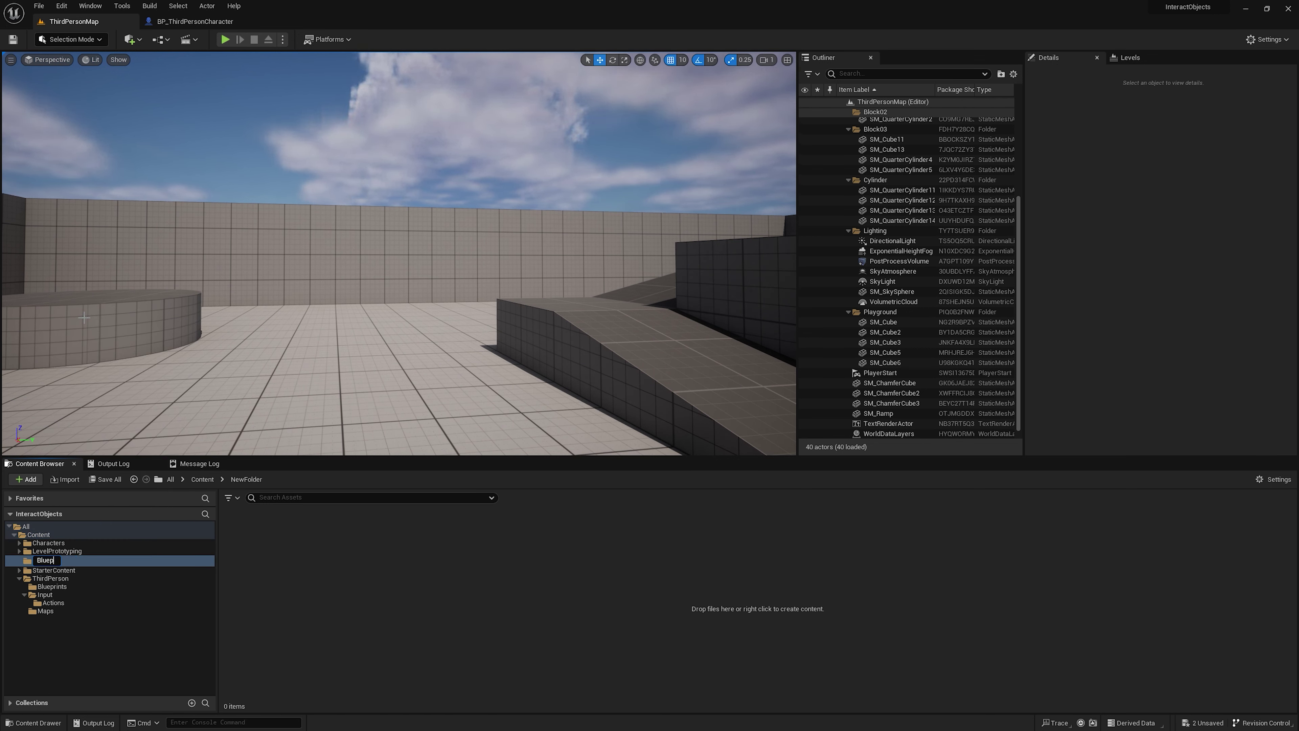
type("rints")
key("Return")
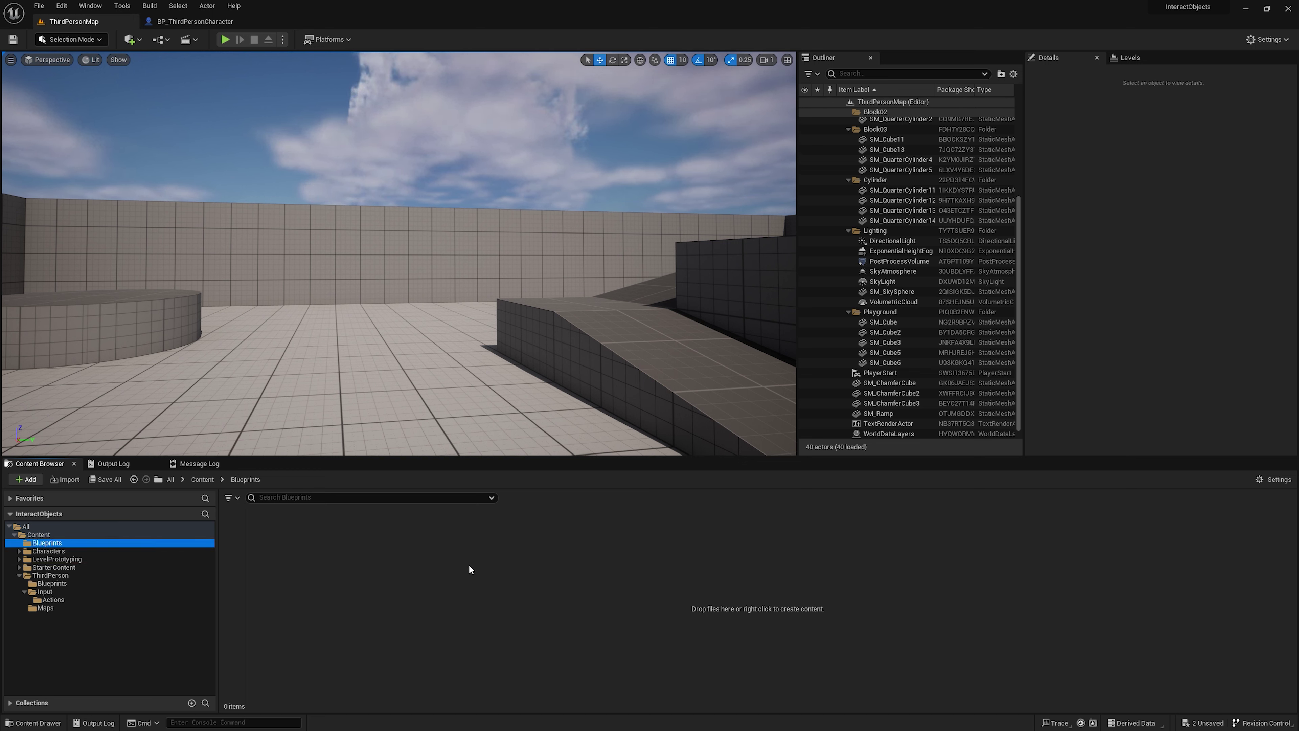
Step: Create an Actor Blueprint class named BP_Door inside Blueprints
right_click(458, 539)
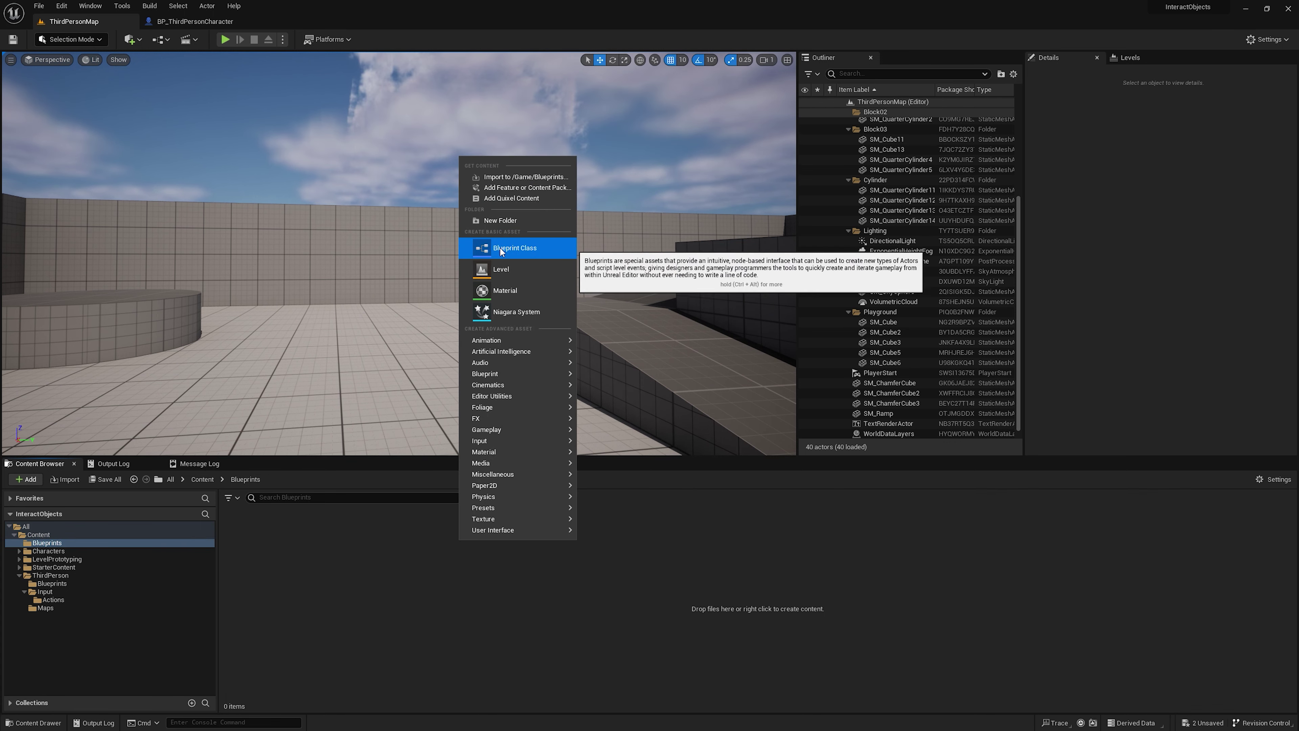
left_click(520, 247)
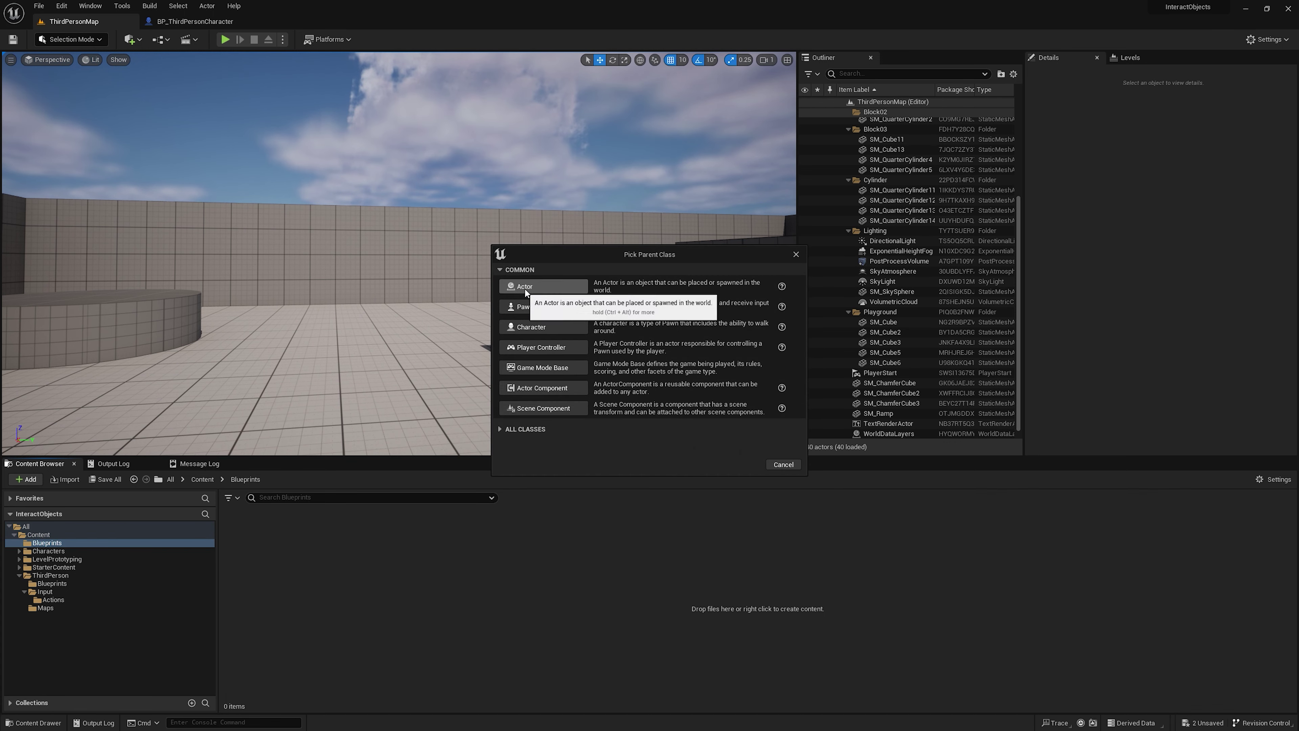
left_click(507, 286)
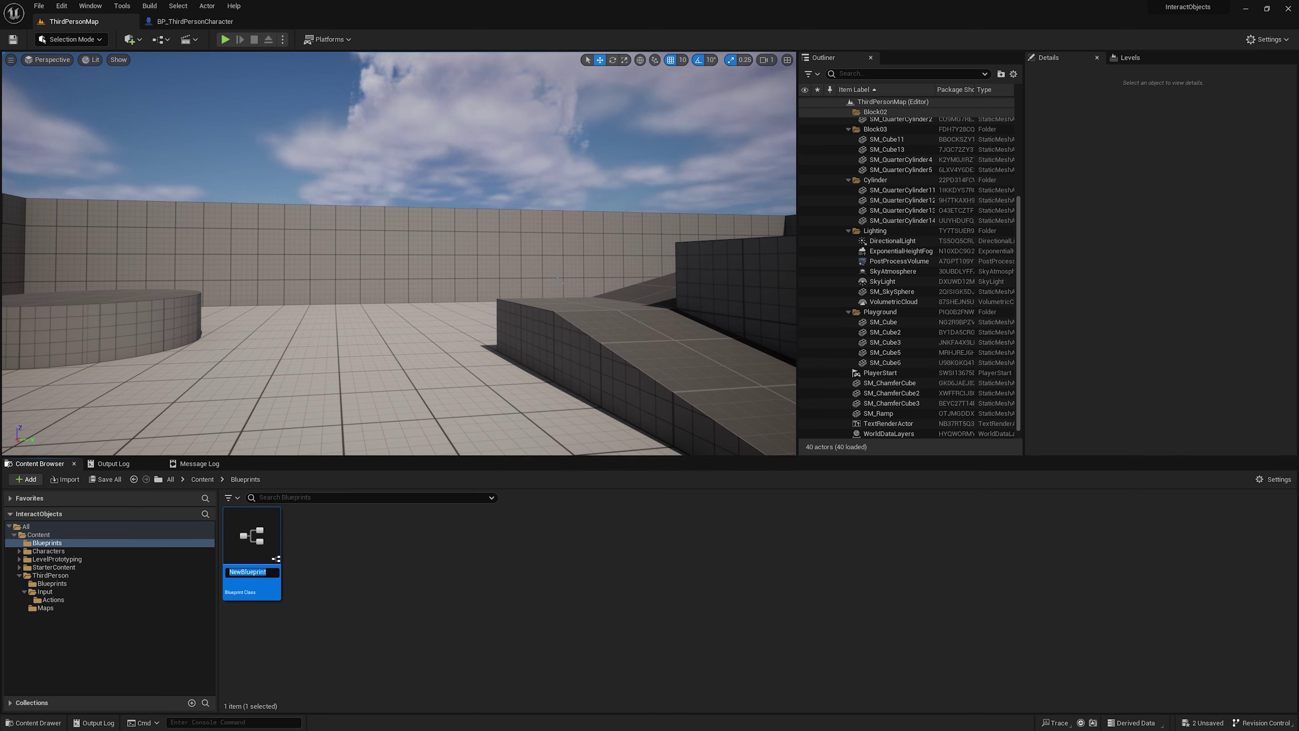
type("BP_Door")
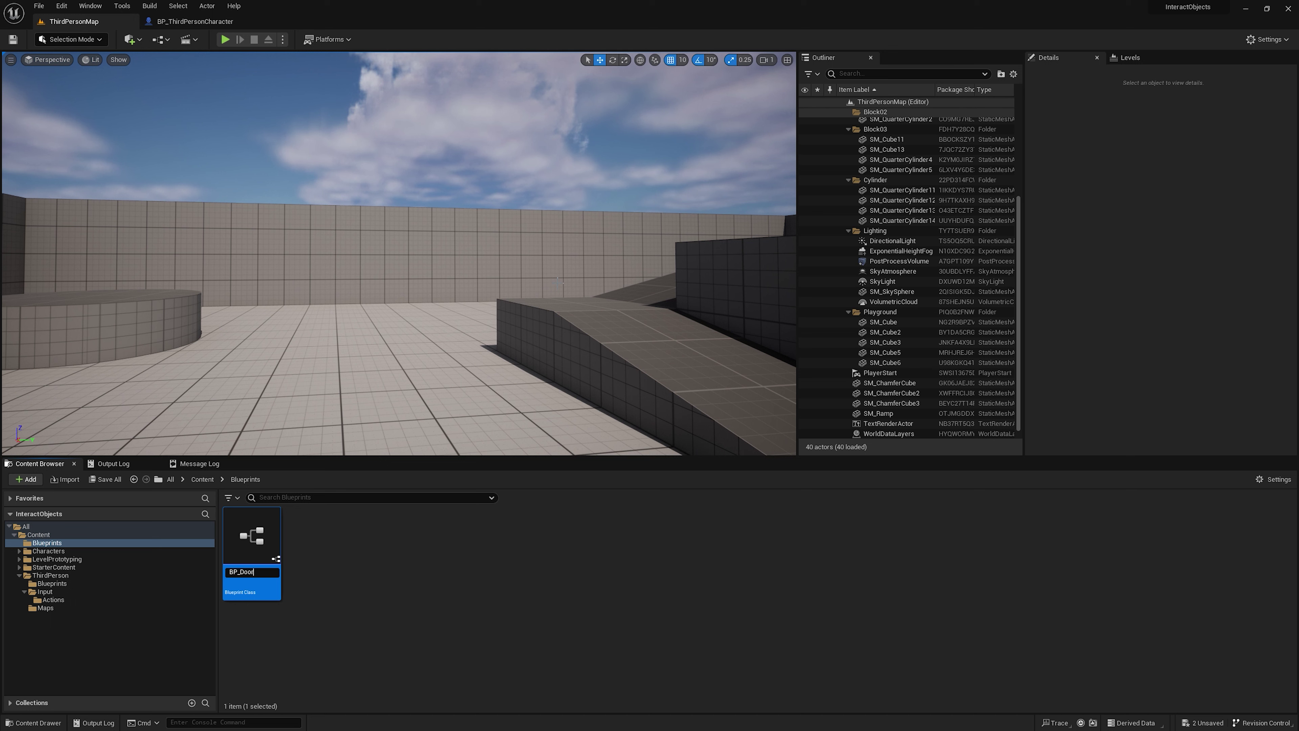
key("Return")
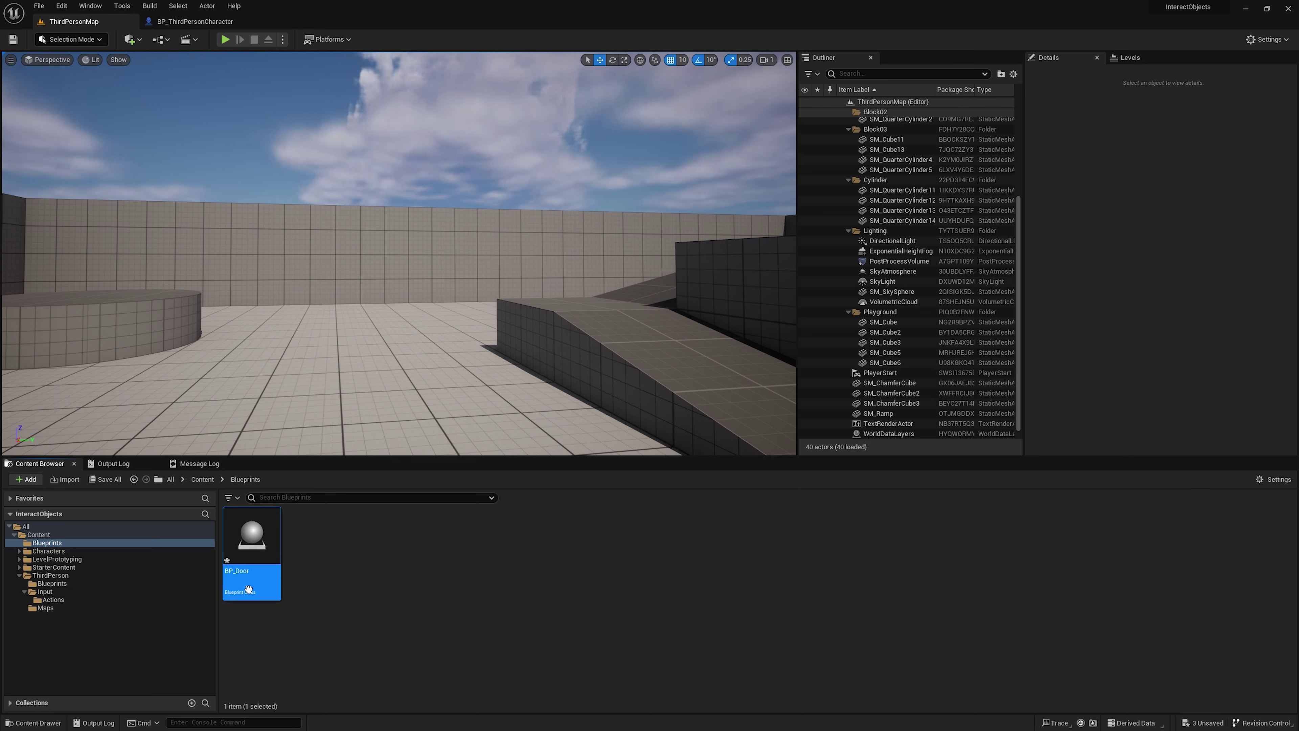
Step: Open BP_Door and add a Static Mesh component under DefaultSceneRoot
double_click(265, 540)
left_click_drag(568, 412, 568, 460)
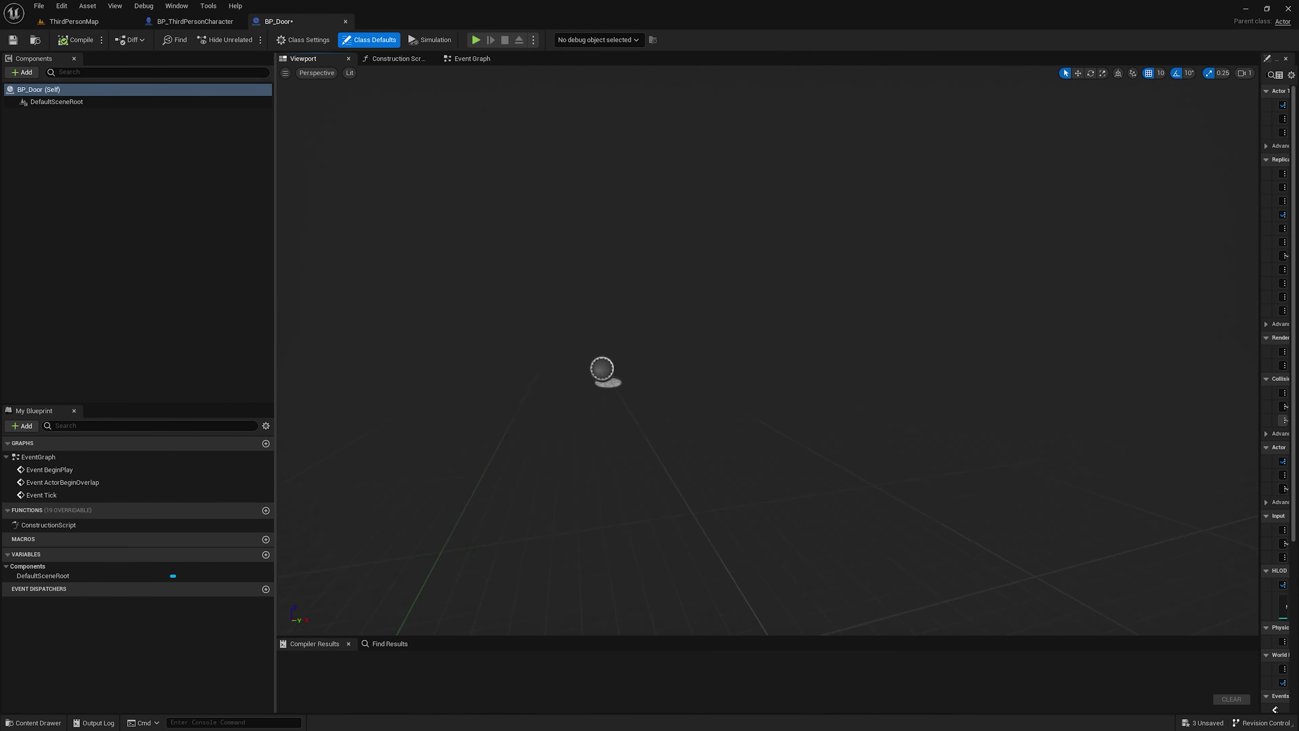
left_click_drag(854, 303, 854, 302)
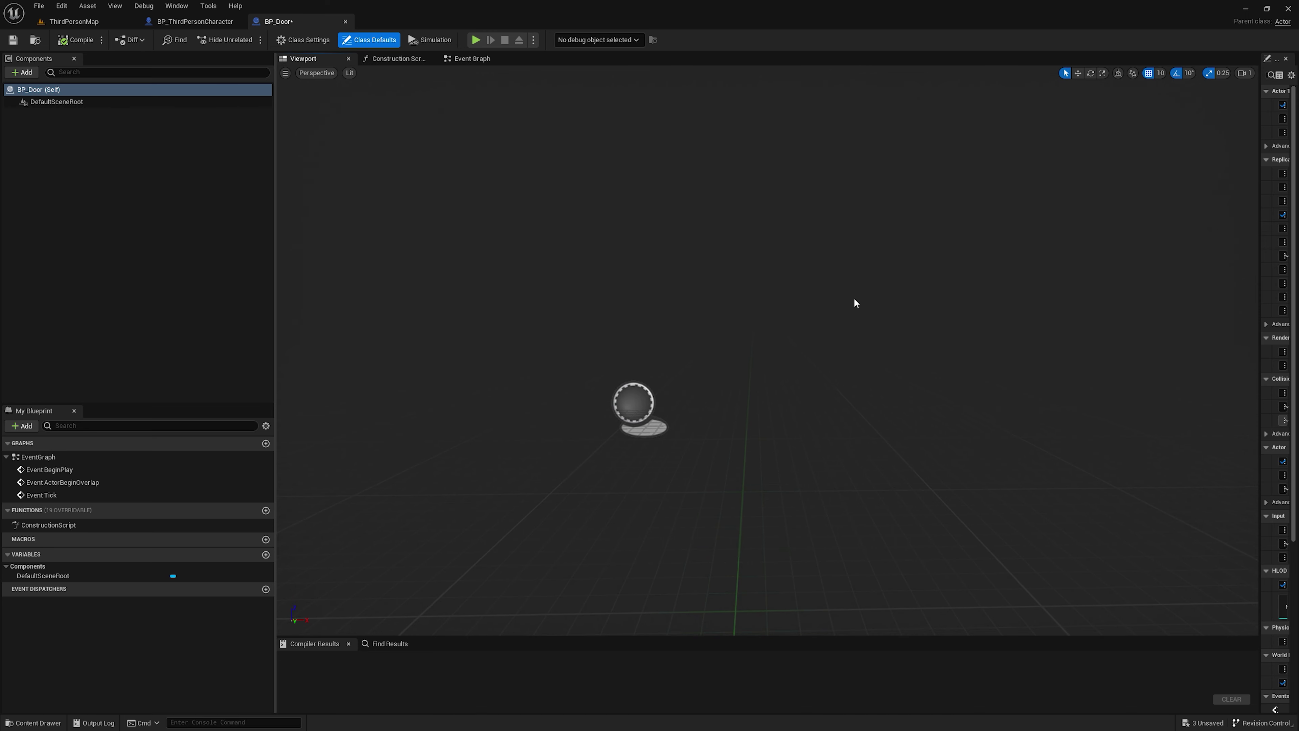
left_click_drag(1260, 253, 1099, 276)
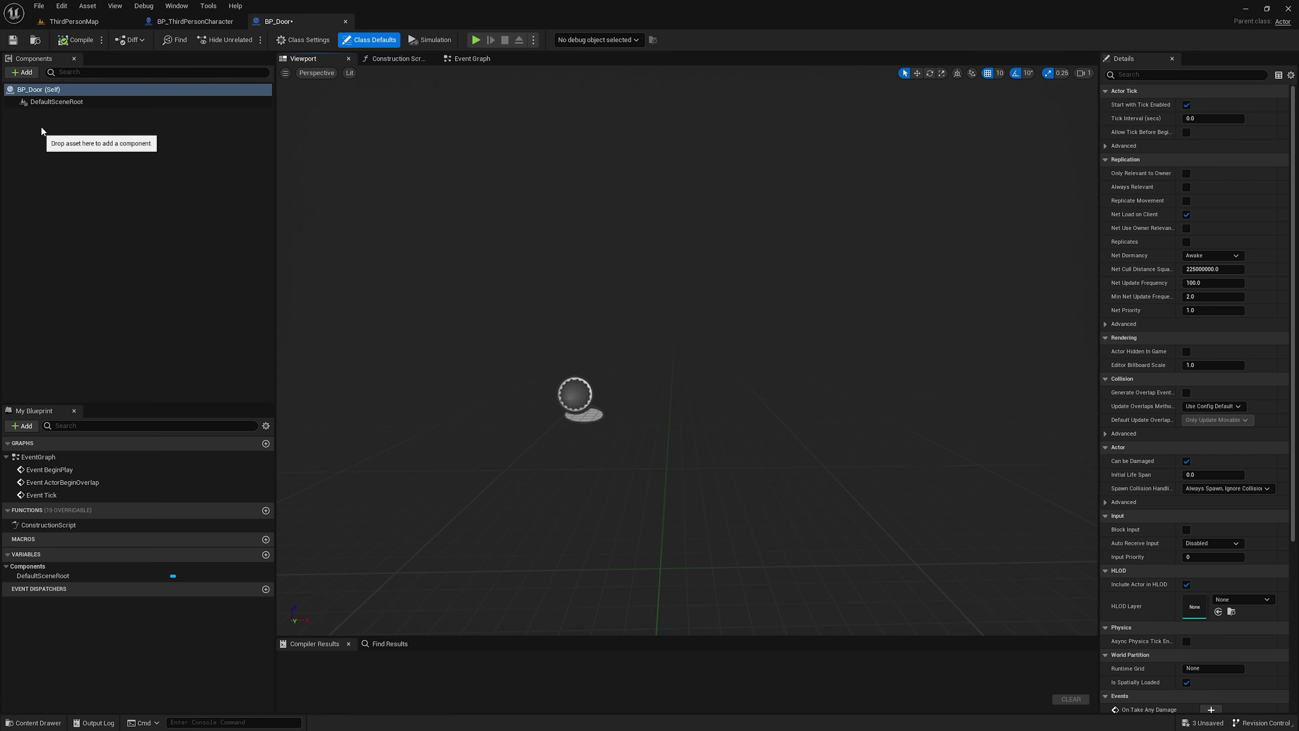
left_click(22, 72)
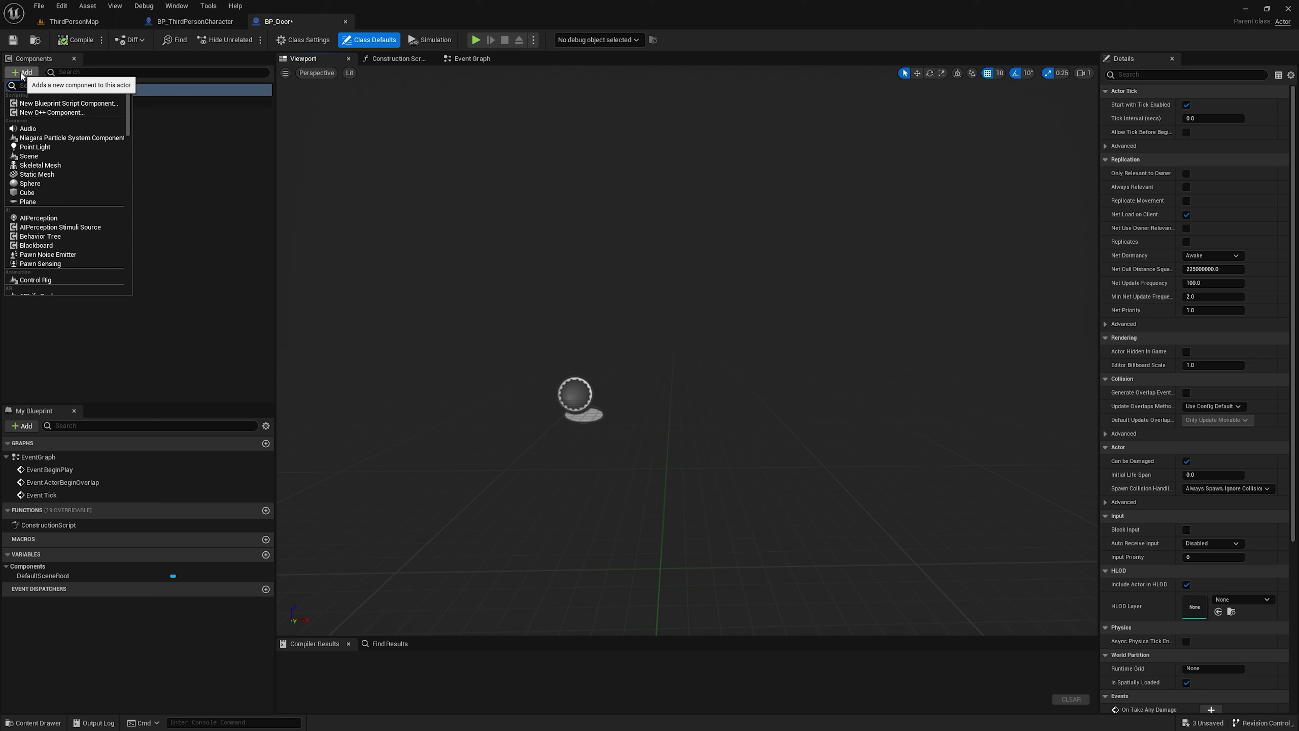
type("stat")
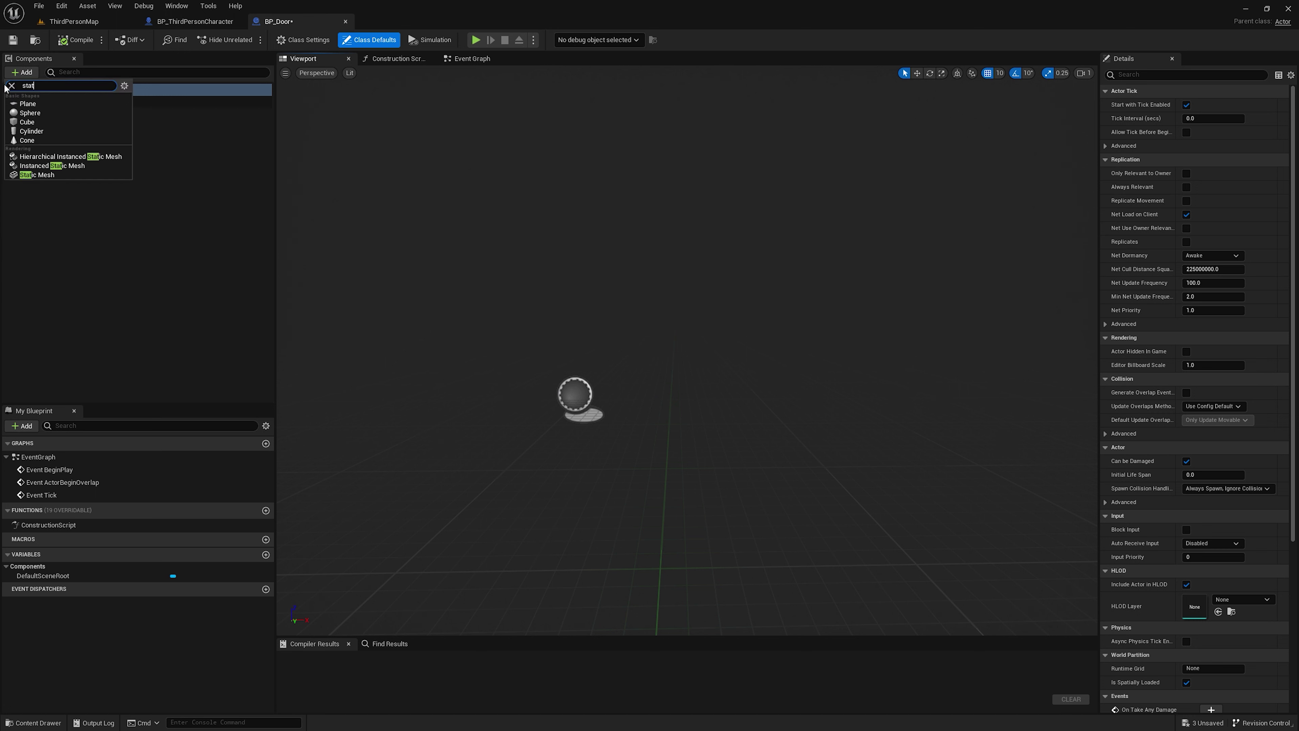
type("ic")
left_click(30, 174)
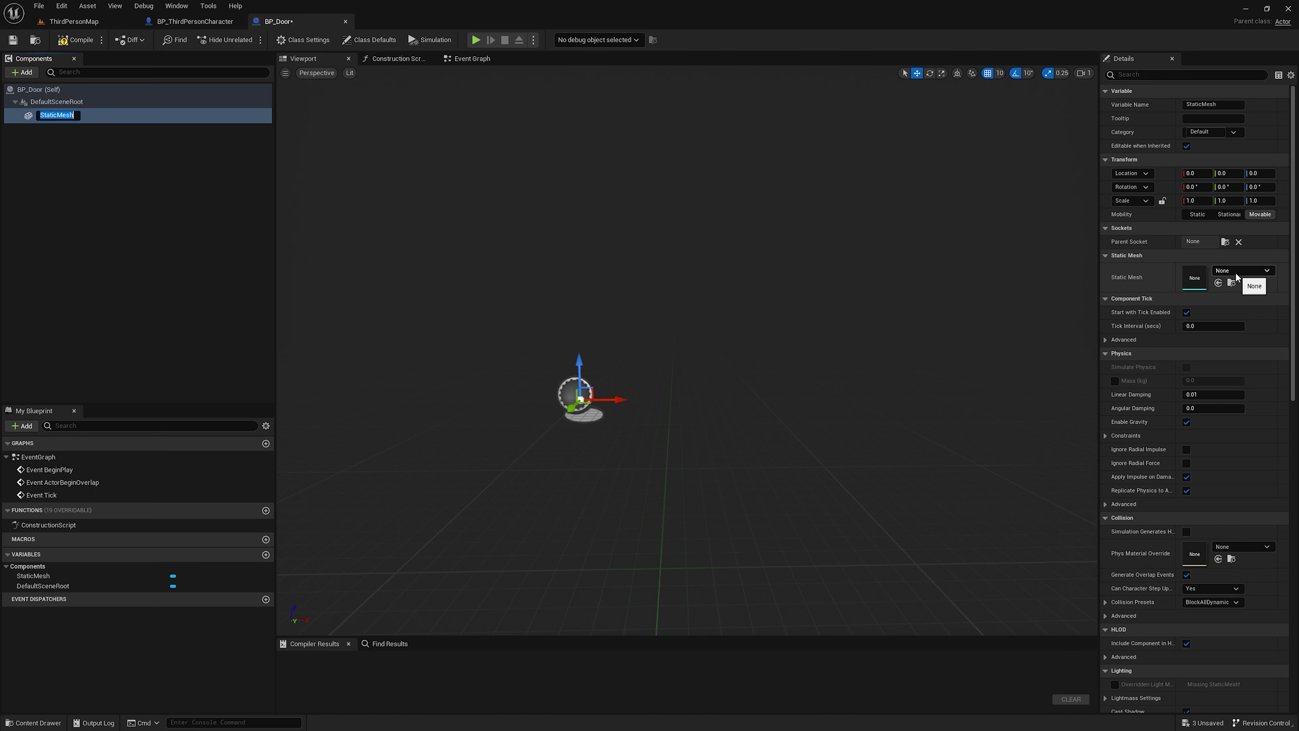
Step: Keep the StaticMesh name and assign it the SM_Door mesh, then inspect the door
key("Return")
left_click(1267, 271)
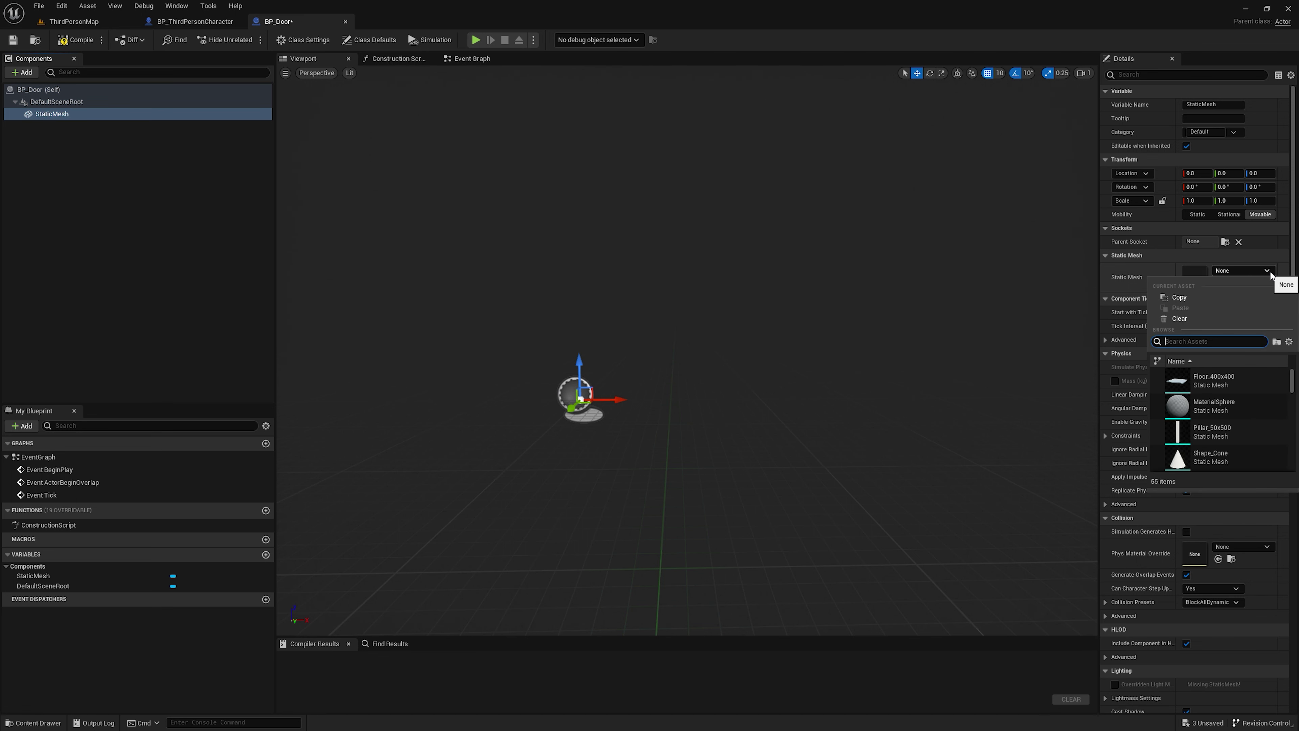
type("door")
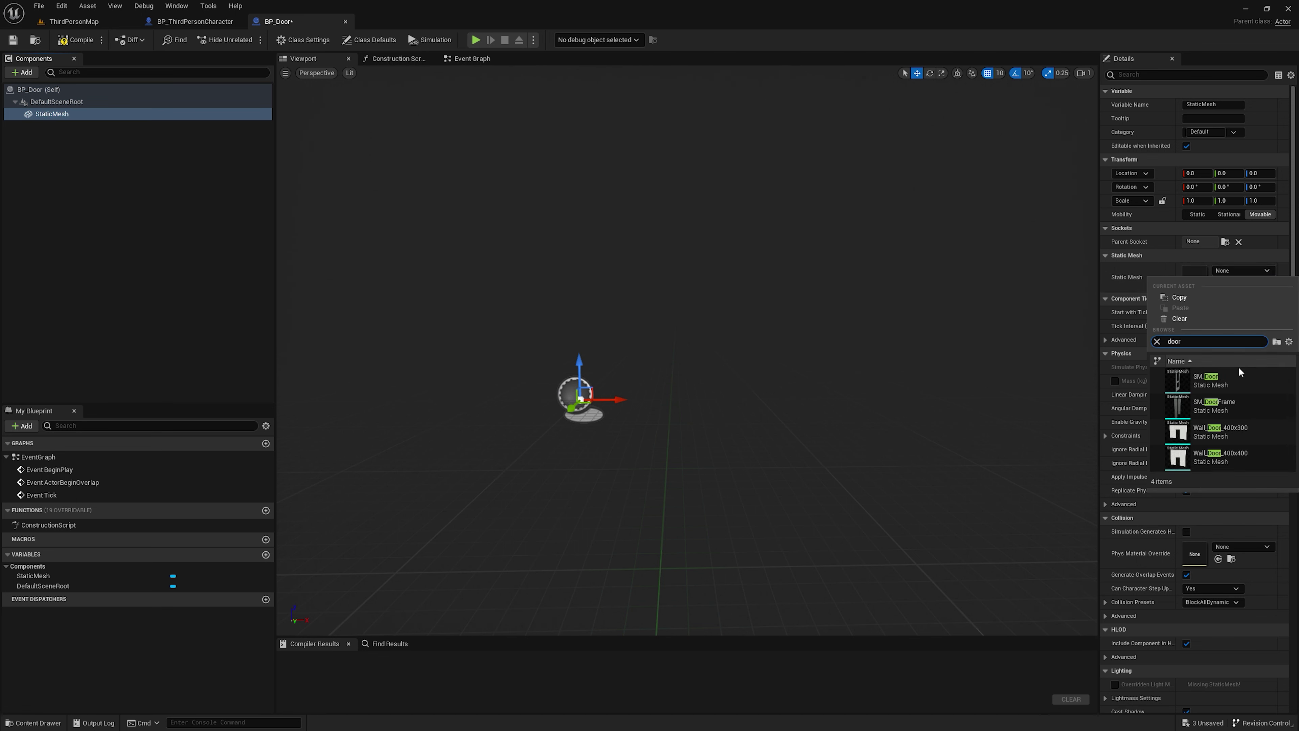
left_click(1238, 378)
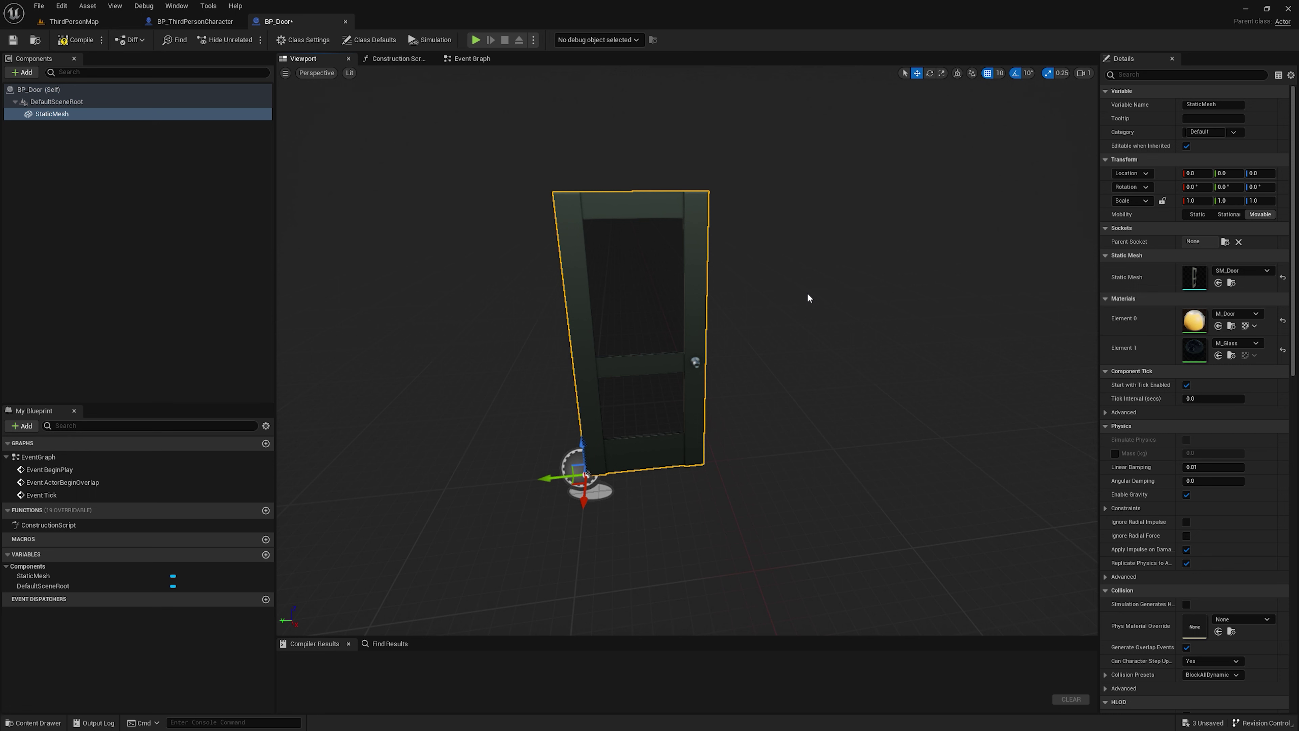
mouse_move(596, 327)
left_mouse_down()
mouse_move(646, 260)
mouse_move(557, 334)
left_mouse_up()
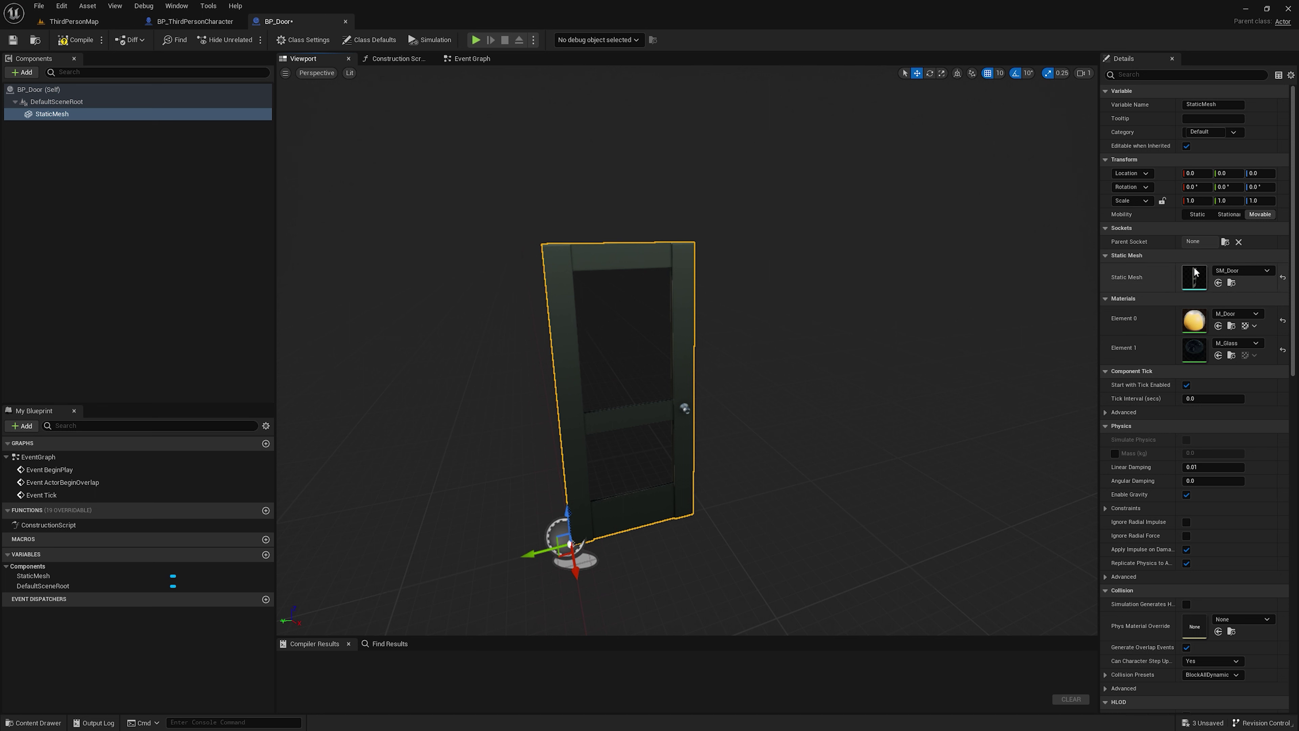
Step: Add a box simplified collision to the SM_Door mesh and check it from several angles
double_click(1191, 280)
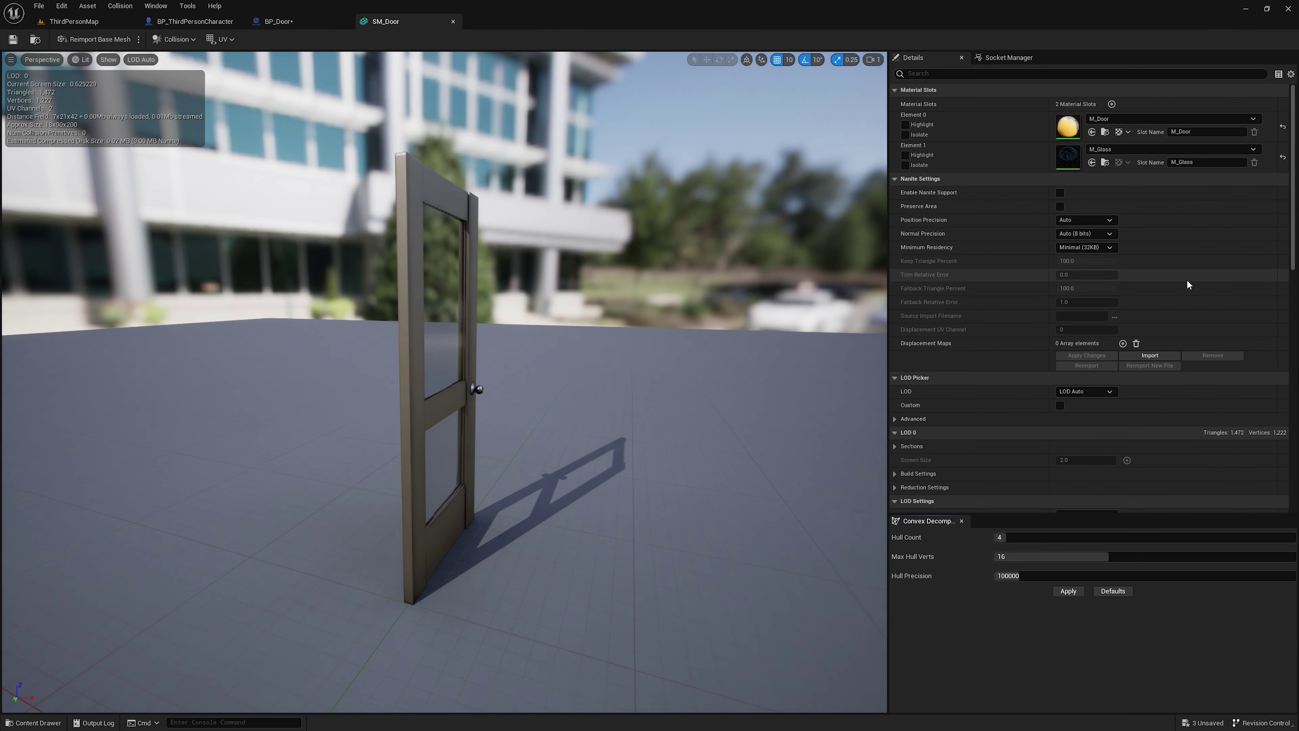
left_click_drag(445, 383, 512, 383)
left_click_drag(529, 214, 511, 213)
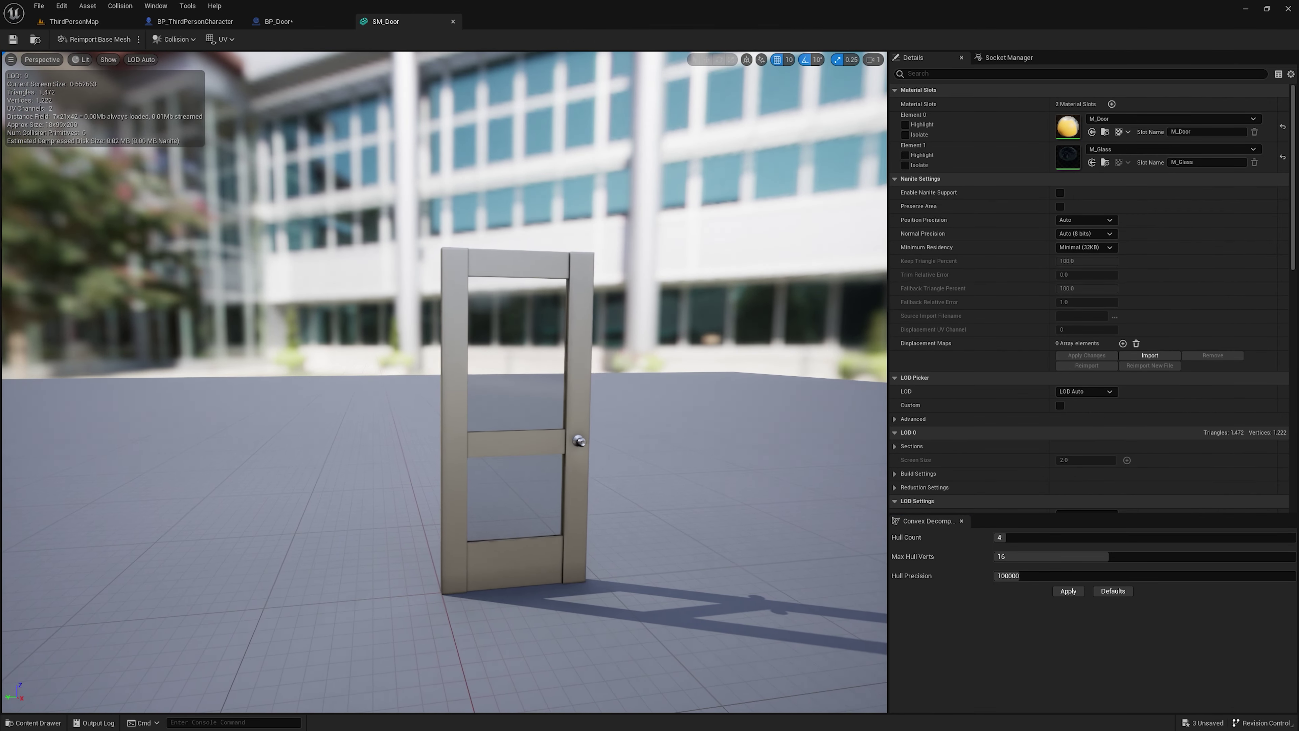
left_click(188, 41)
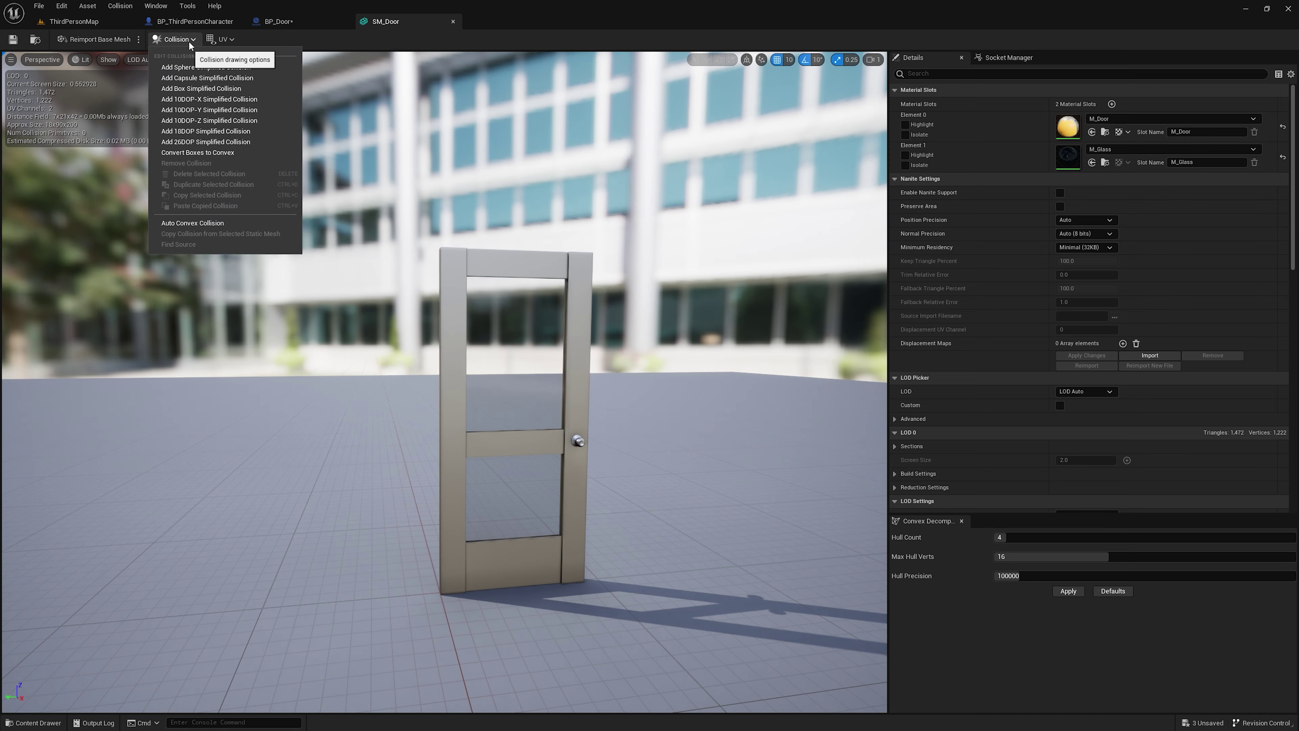
left_click(188, 90)
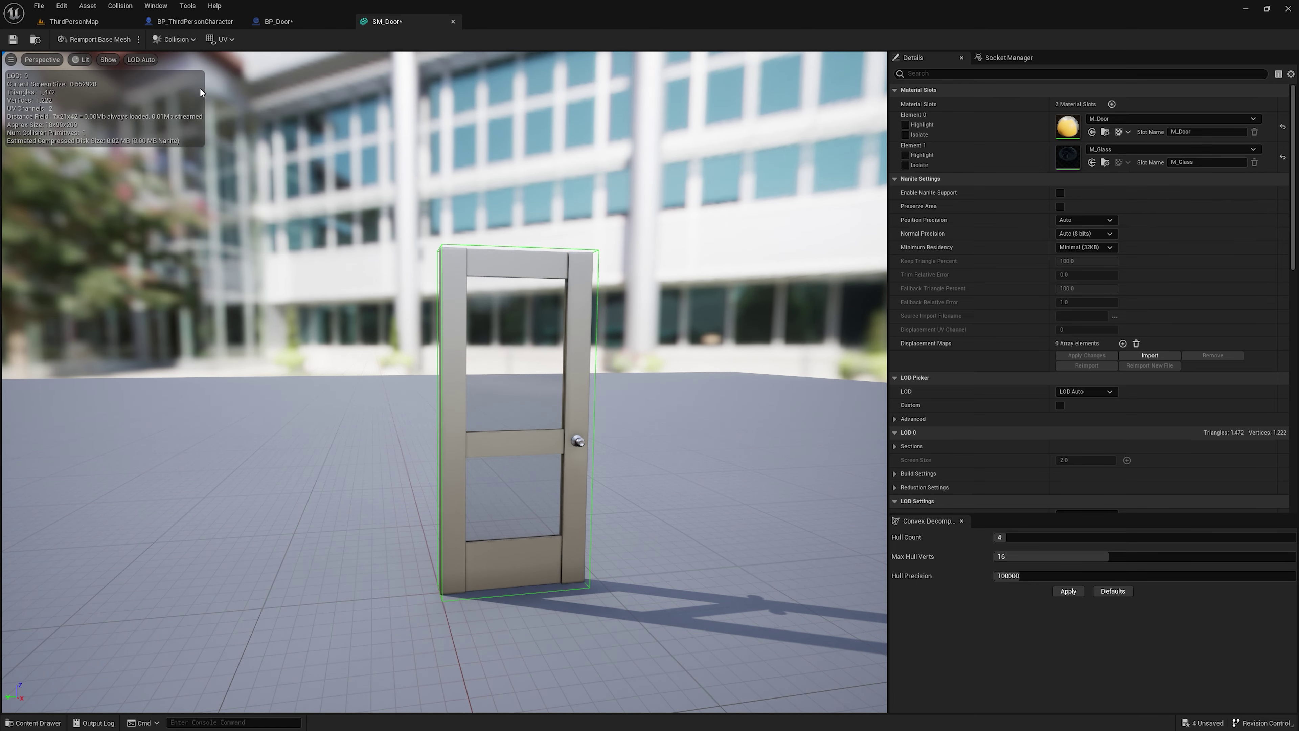
left_click_drag(340, 152, 490, 293)
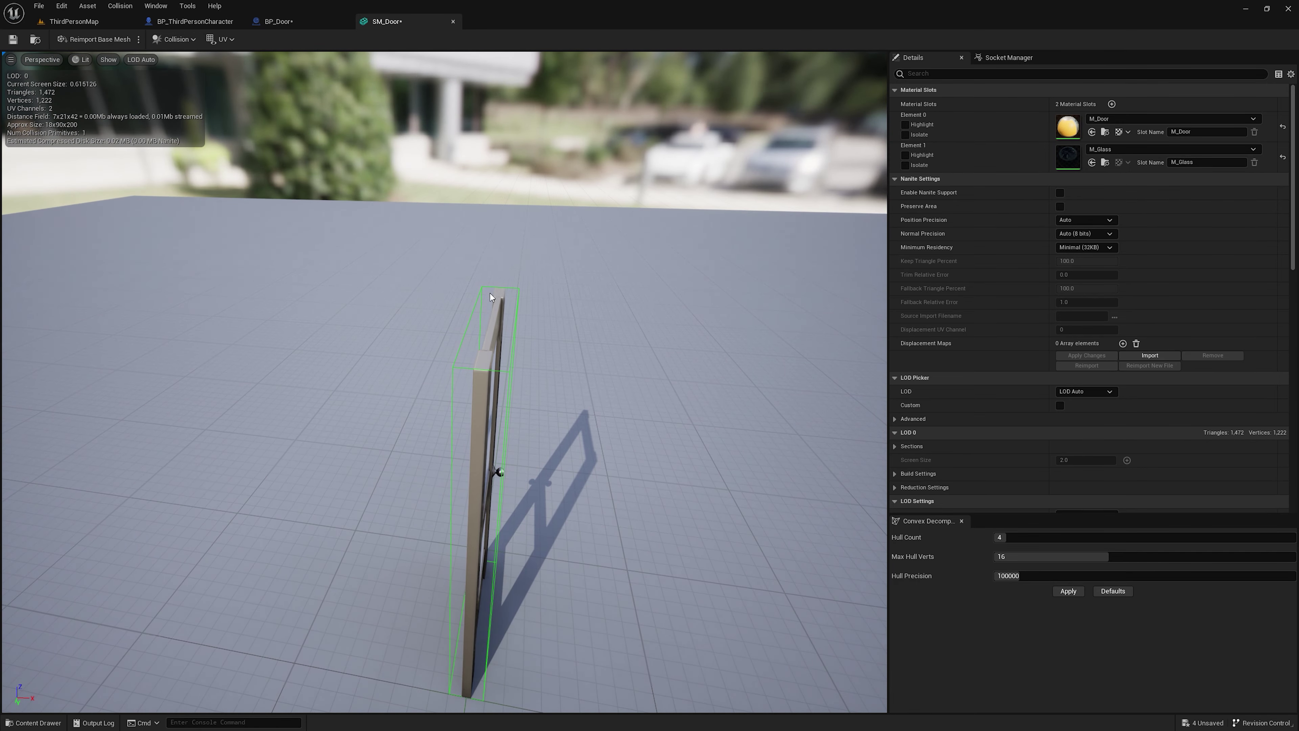
mouse_move(512, 371)
left_mouse_down()
mouse_move(639, 379)
mouse_move(563, 333)
mouse_move(612, 344)
left_mouse_up()
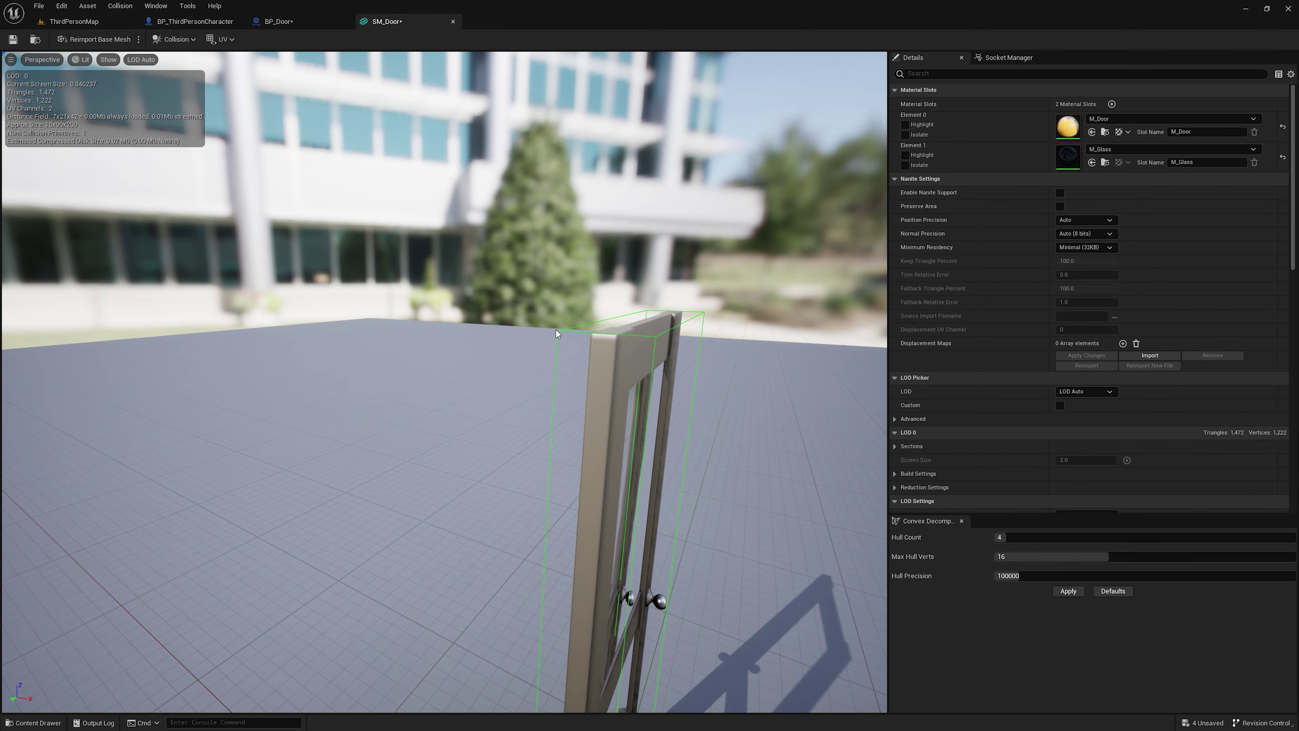
left_click_drag(623, 332, 505, 324)
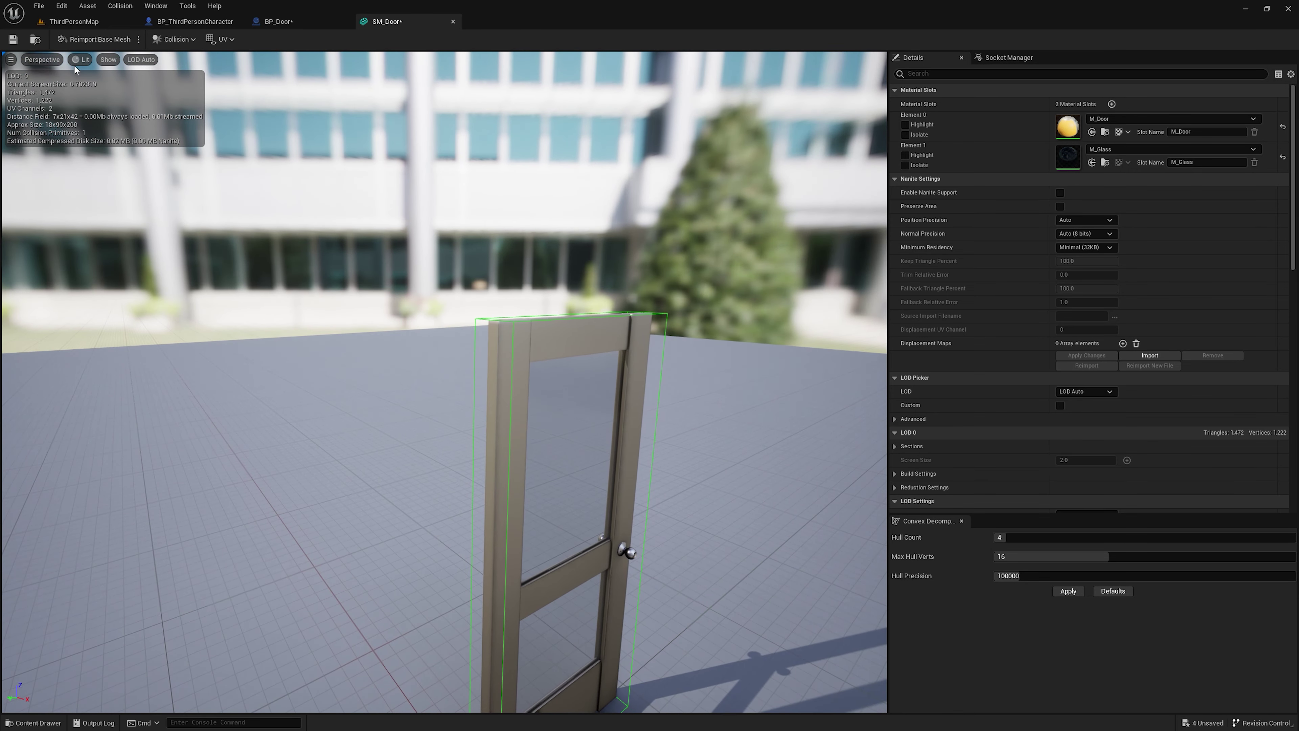
Step: Save SM_Door and return to the BP_Door Blueprint viewport
left_click(12, 39)
left_click(259, 23)
left_click_drag(655, 273, 636, 302)
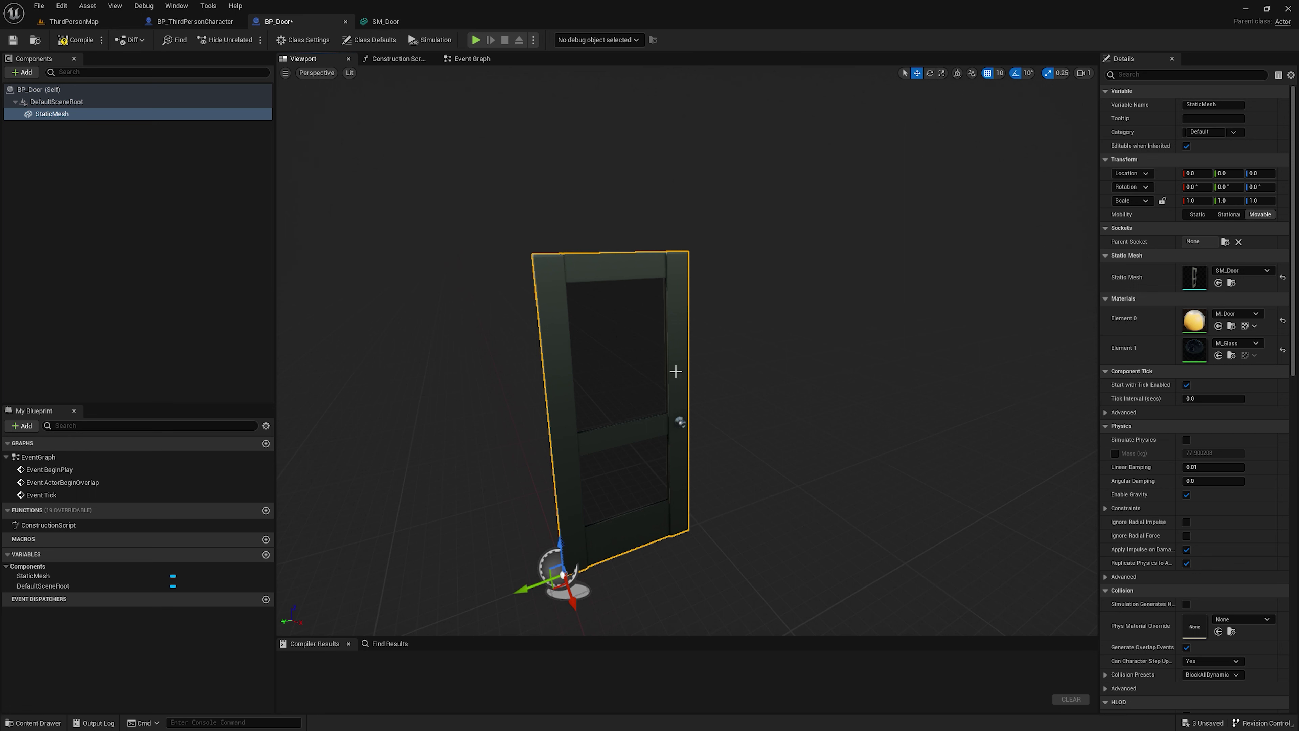
mouse_move(638, 324)
left_mouse_down()
mouse_move(603, 327)
mouse_move(629, 302)
left_mouse_up()
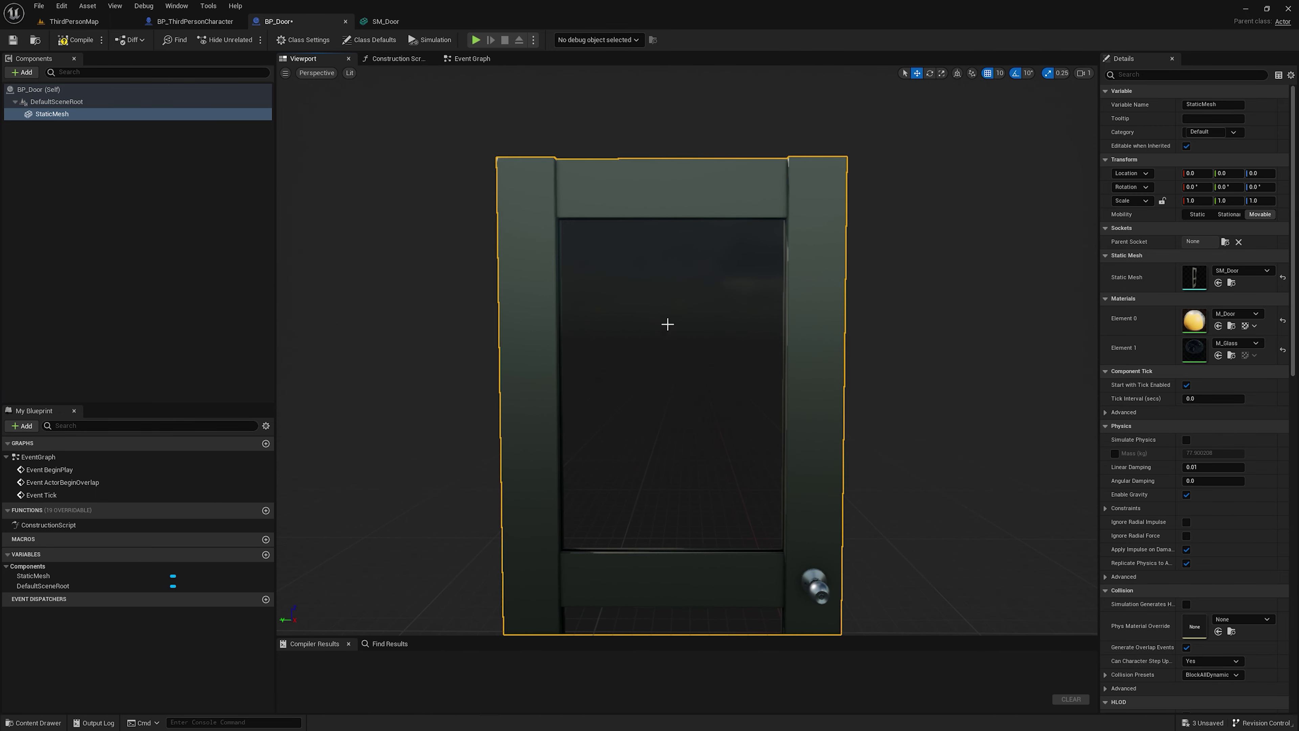
scroll(665, 290, "down", 5)
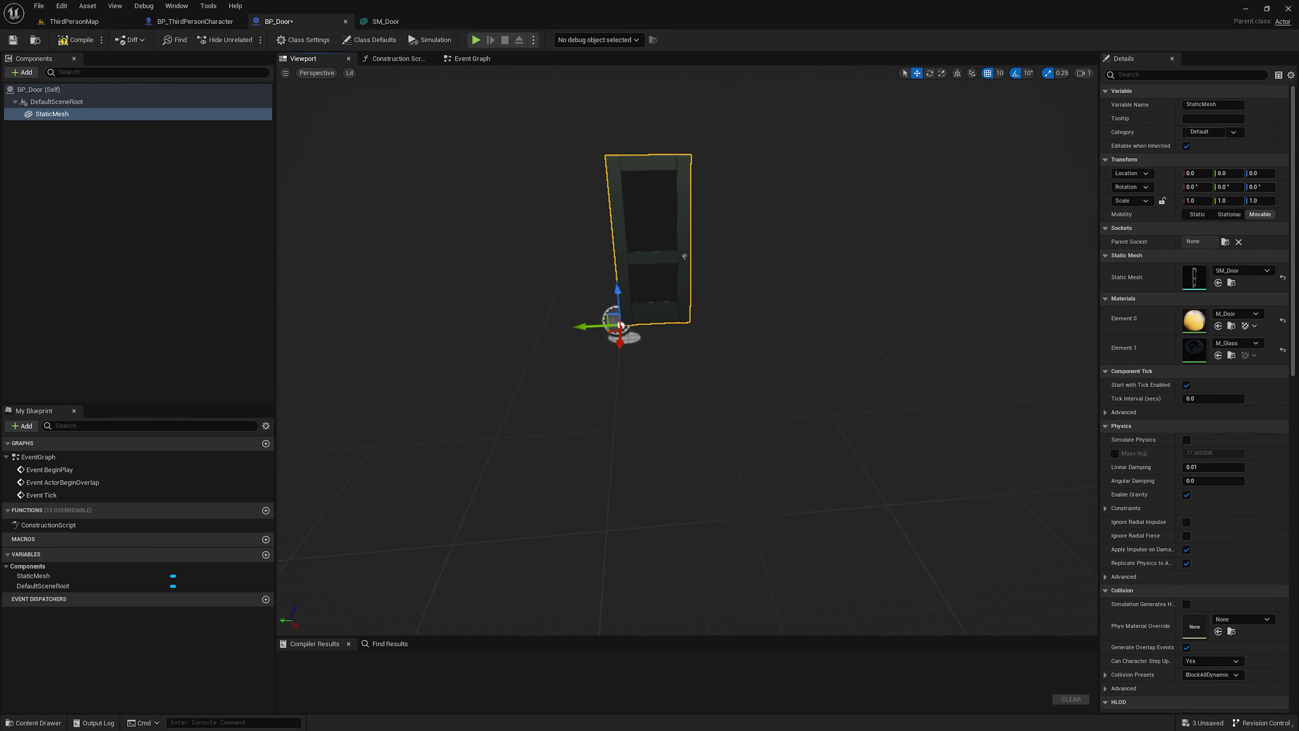
left_click_drag(500, 352, 531, 307, "alt")
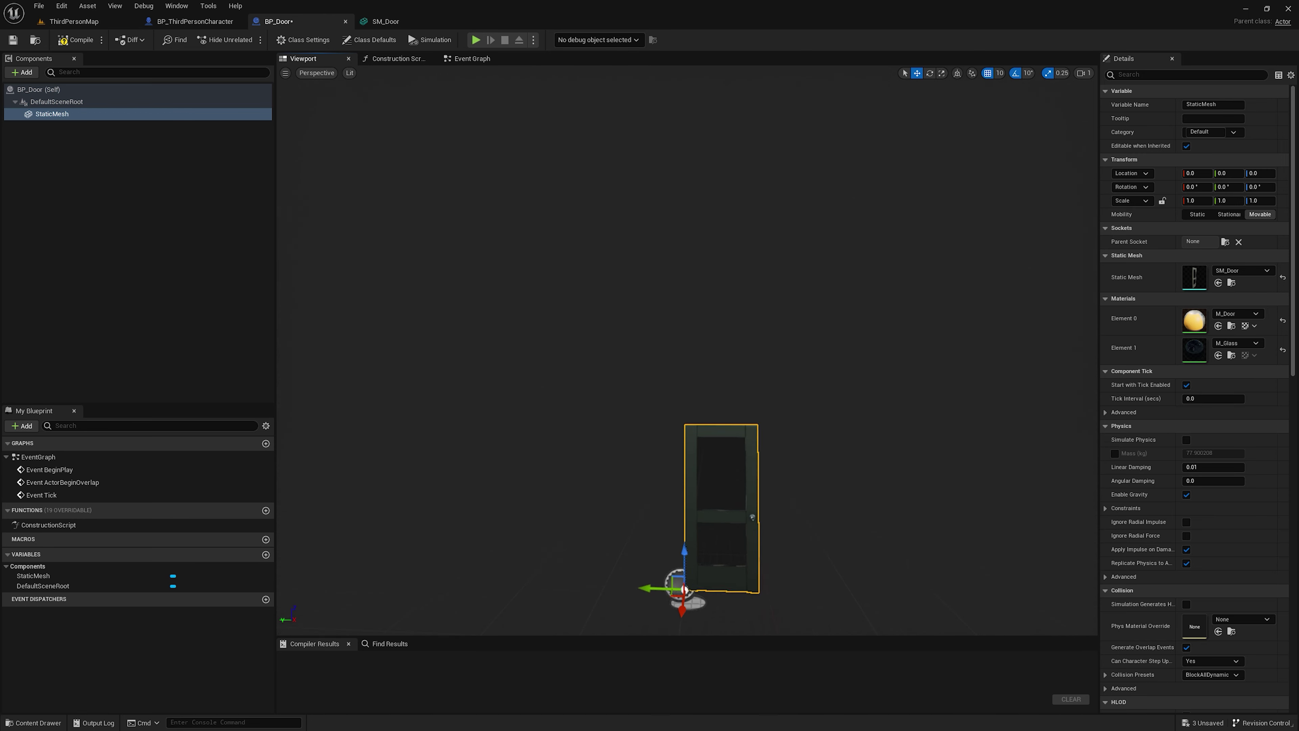
left_click_drag(685, 299, 614, 307, "alt")
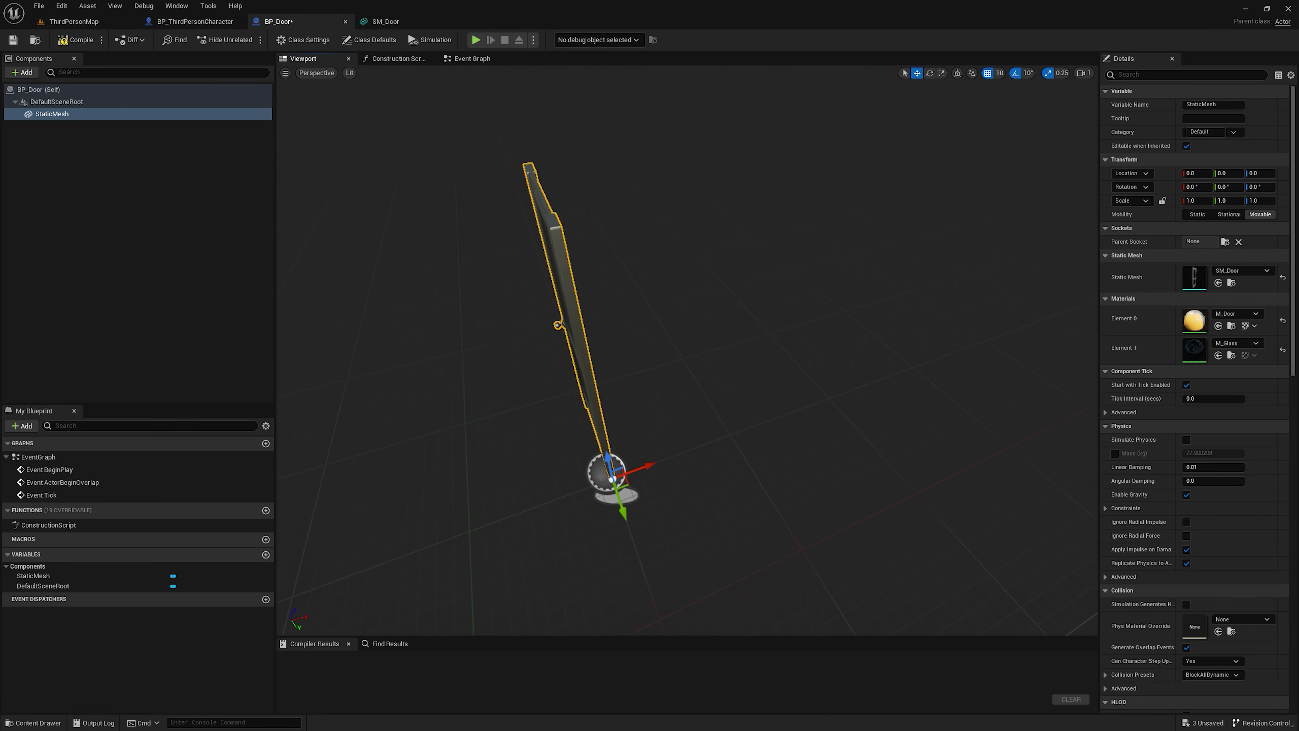
left_click_drag(703, 322, 681, 292, "alt")
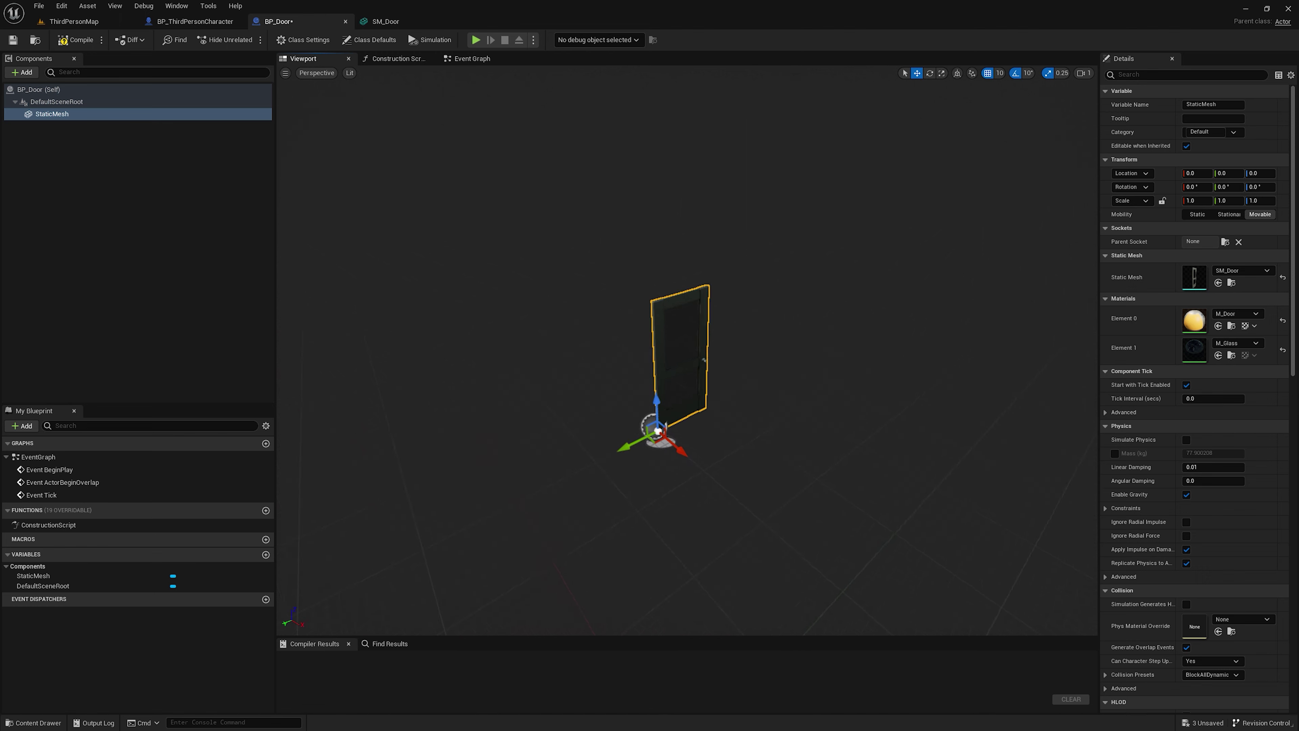
Step: Add a Box Collision component to BP_Door, scale it to 4.5 and place it at 0, -50, 70
left_click(258, 197)
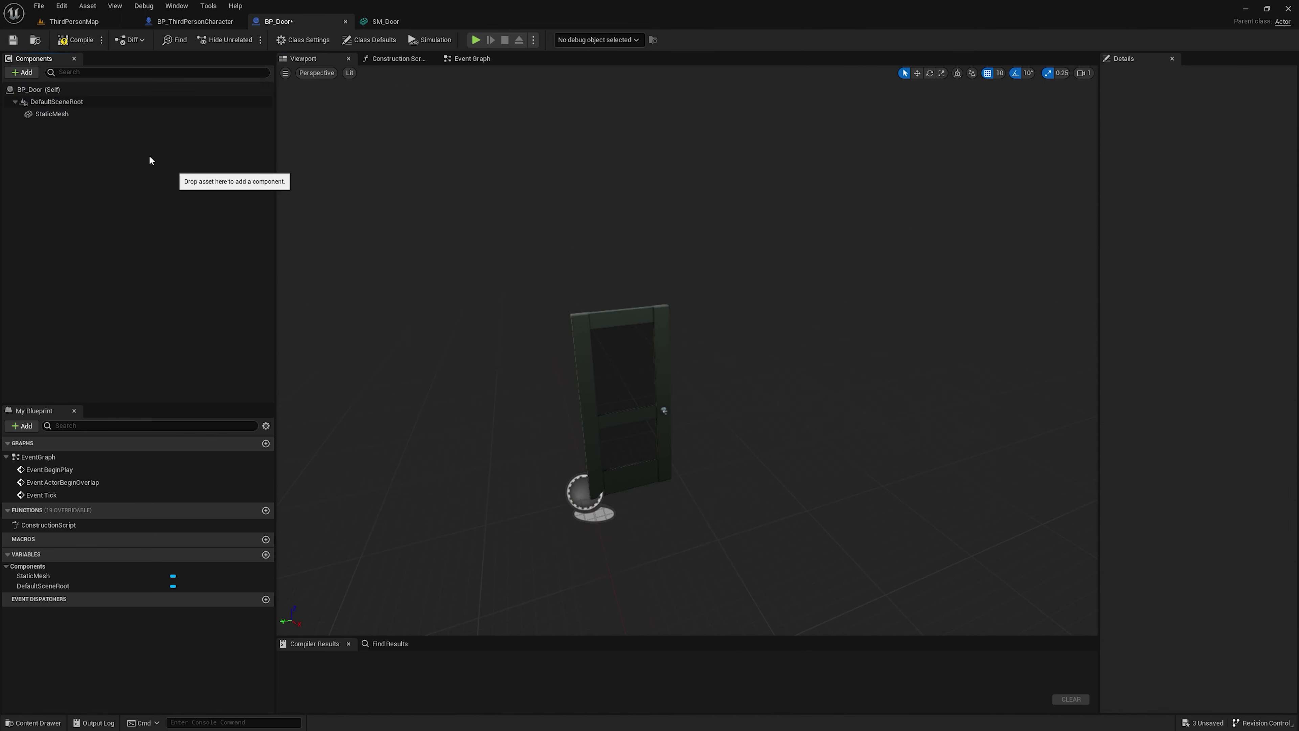
left_click(8, 74)
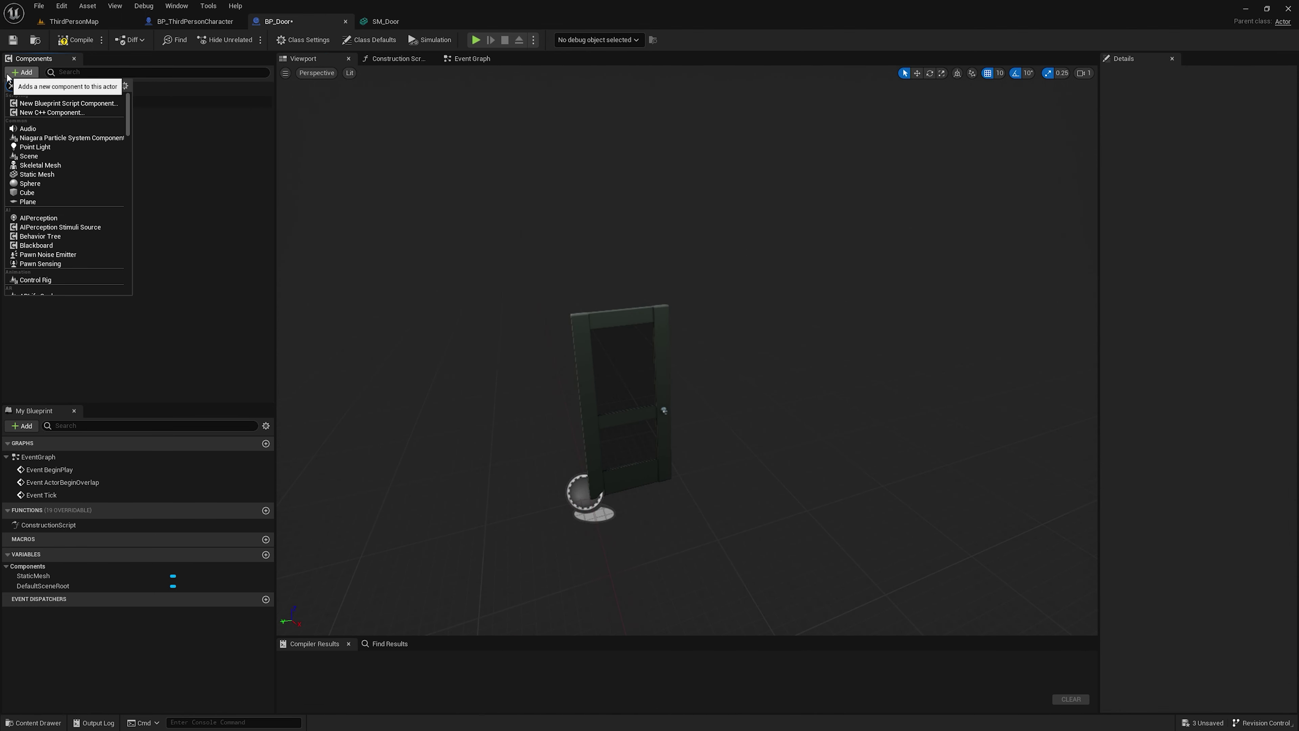
type("box")
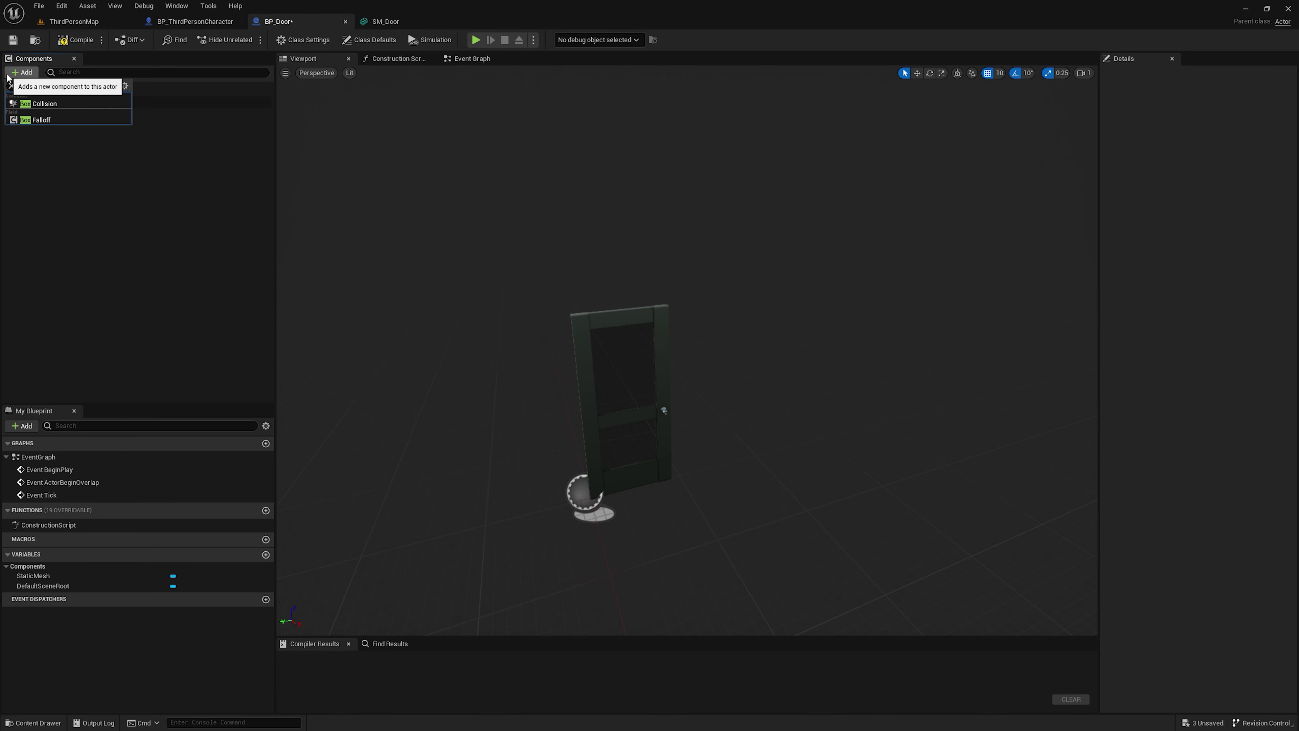
left_click(38, 104)
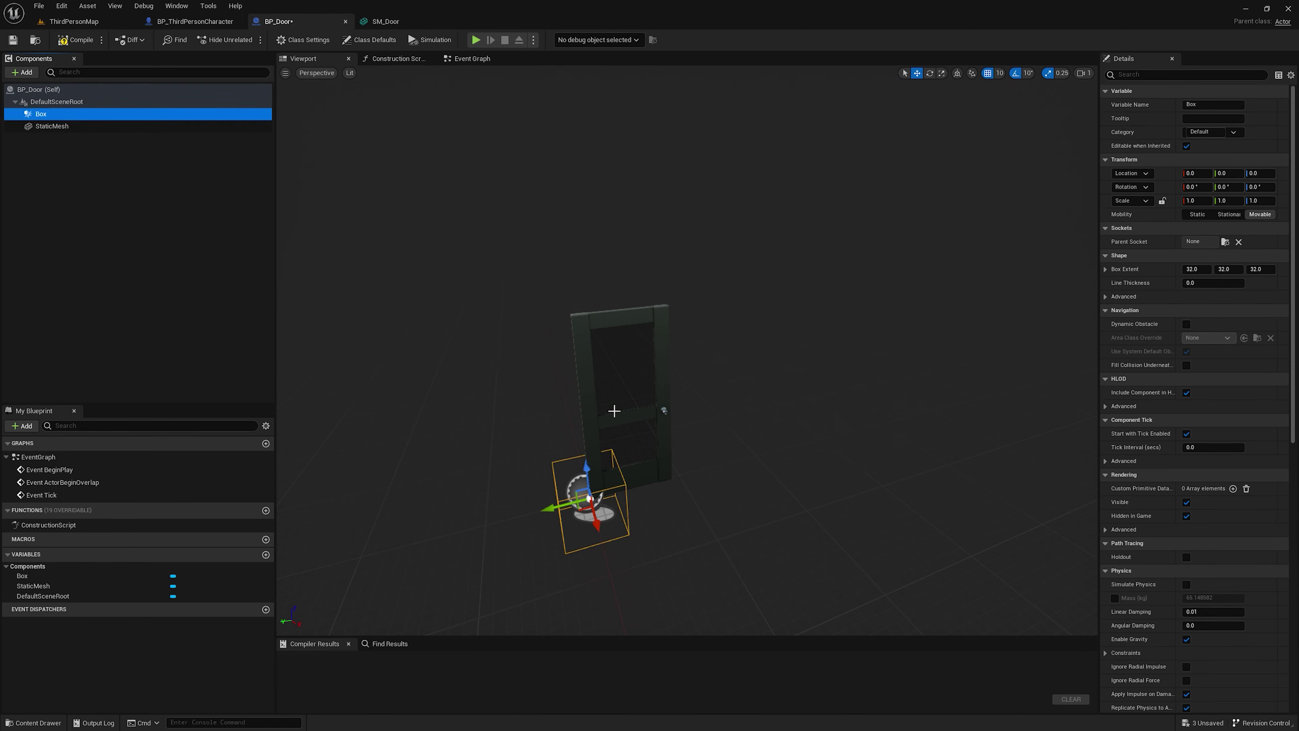
key("f")
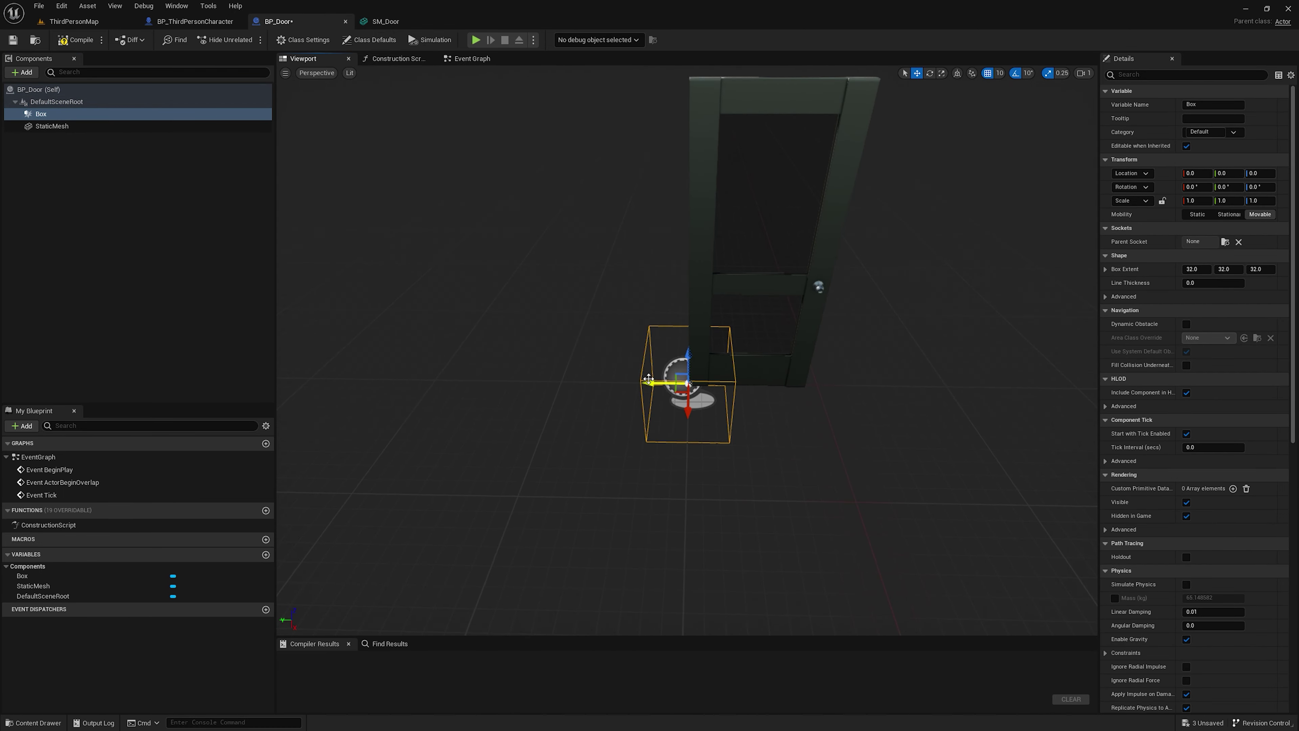
mouse_move(648, 378)
left_mouse_down()
mouse_move(701, 382)
mouse_move(729, 349)
left_mouse_up()
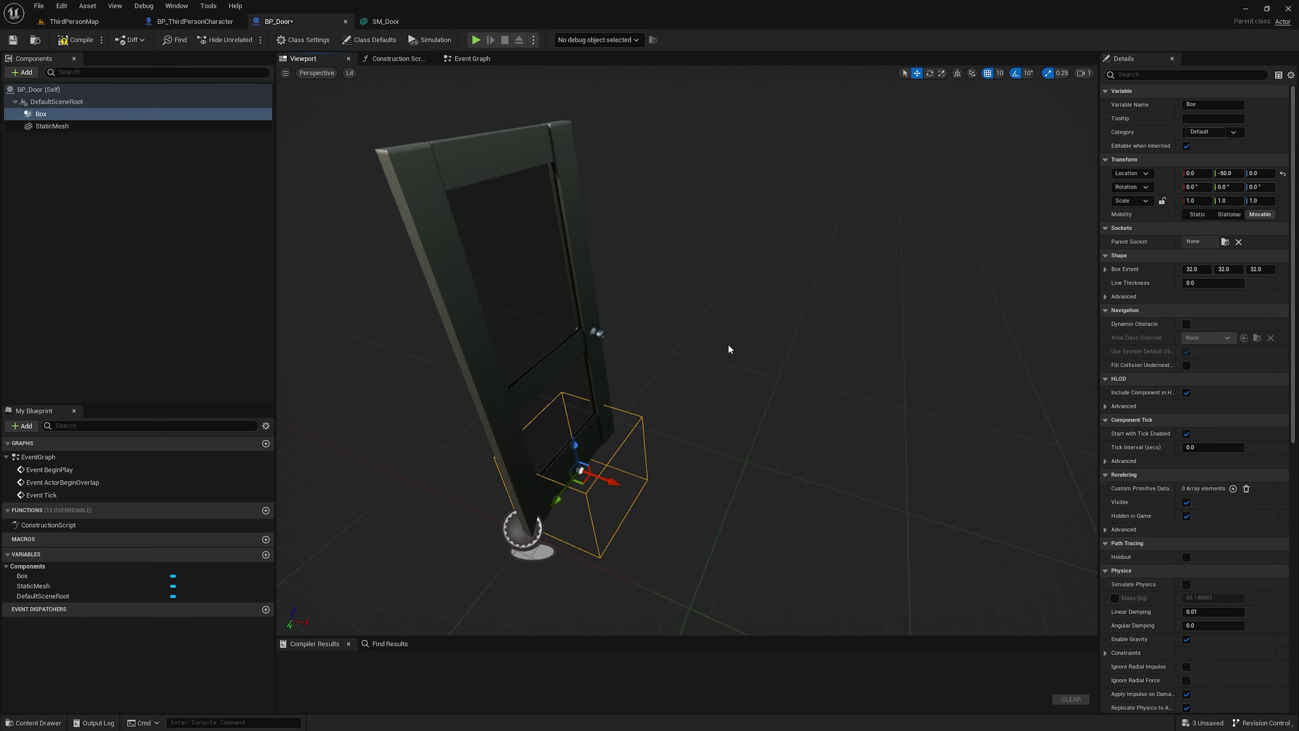
key("r")
left_click_drag(585, 469, 665, 435)
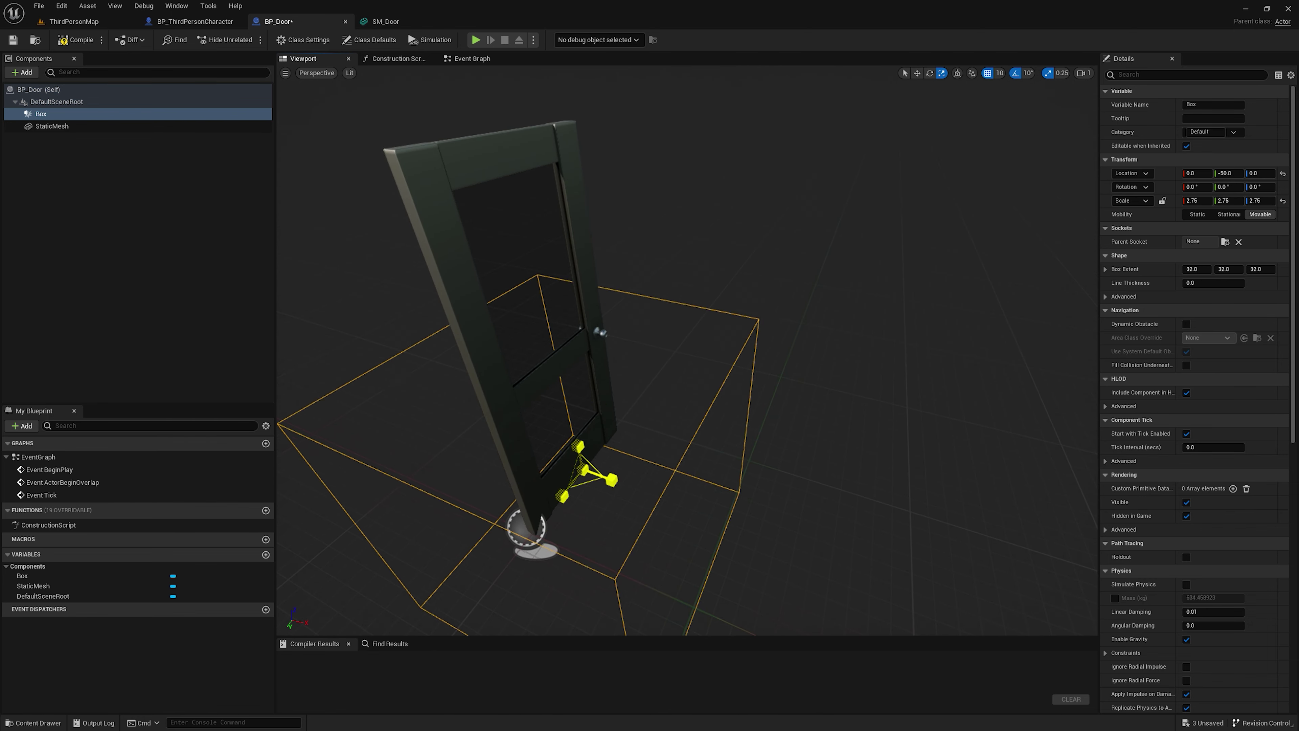
key("f")
mouse_move(730, 383)
left_mouse_down("alt")
mouse_move(619, 460)
mouse_move(617, 404)
mouse_move(522, 259)
left_mouse_up("alt")
key("w")
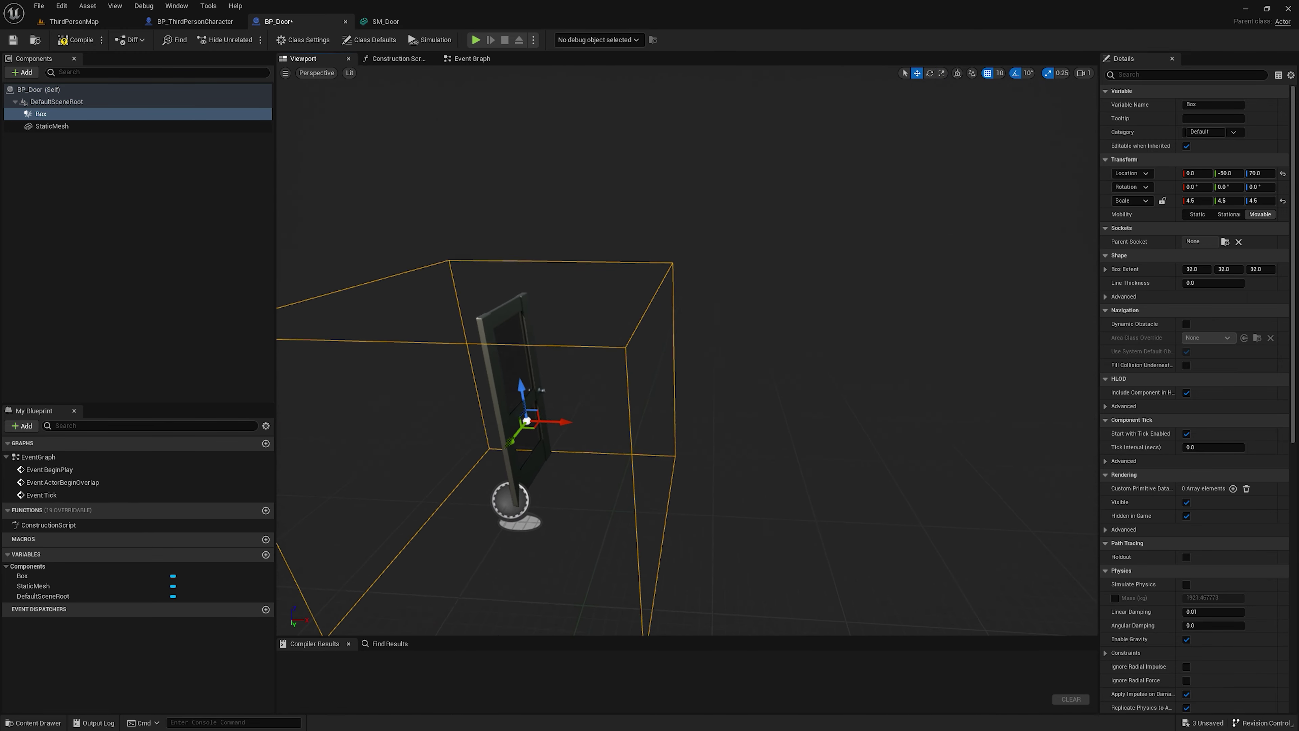
Step: Inspect the box from top, left and perspective viewport views
left_click(317, 73)
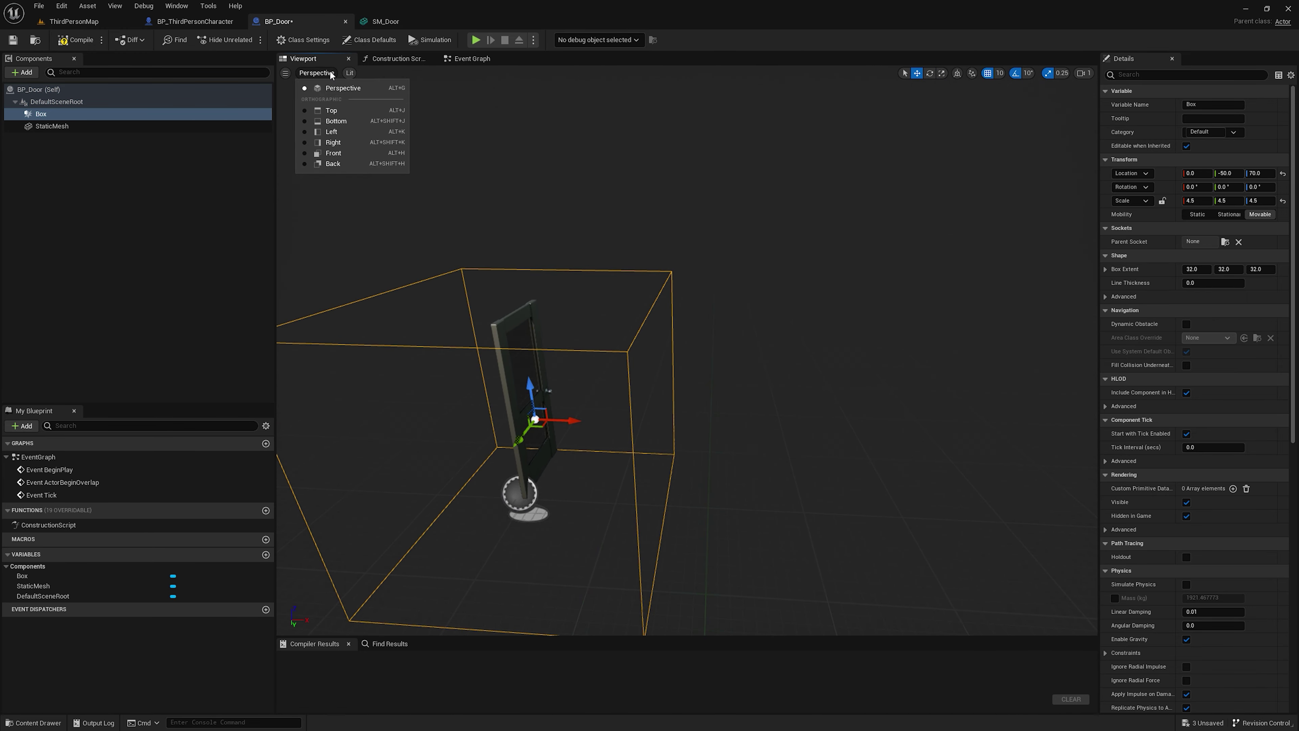
left_click(396, 110)
scroll(729, 336, "up", 5)
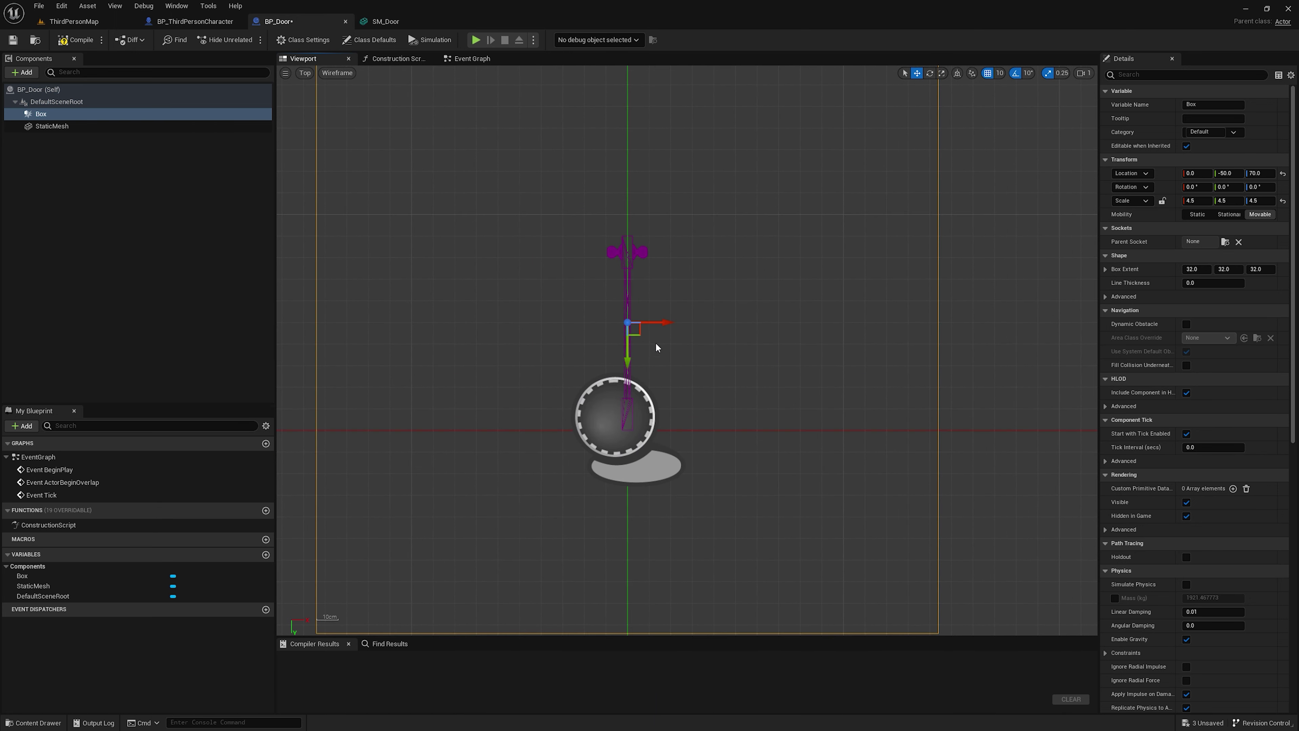
scroll(640, 318, "down", 1)
scroll(632, 339, "down", 1)
scroll(615, 249, "down", 2)
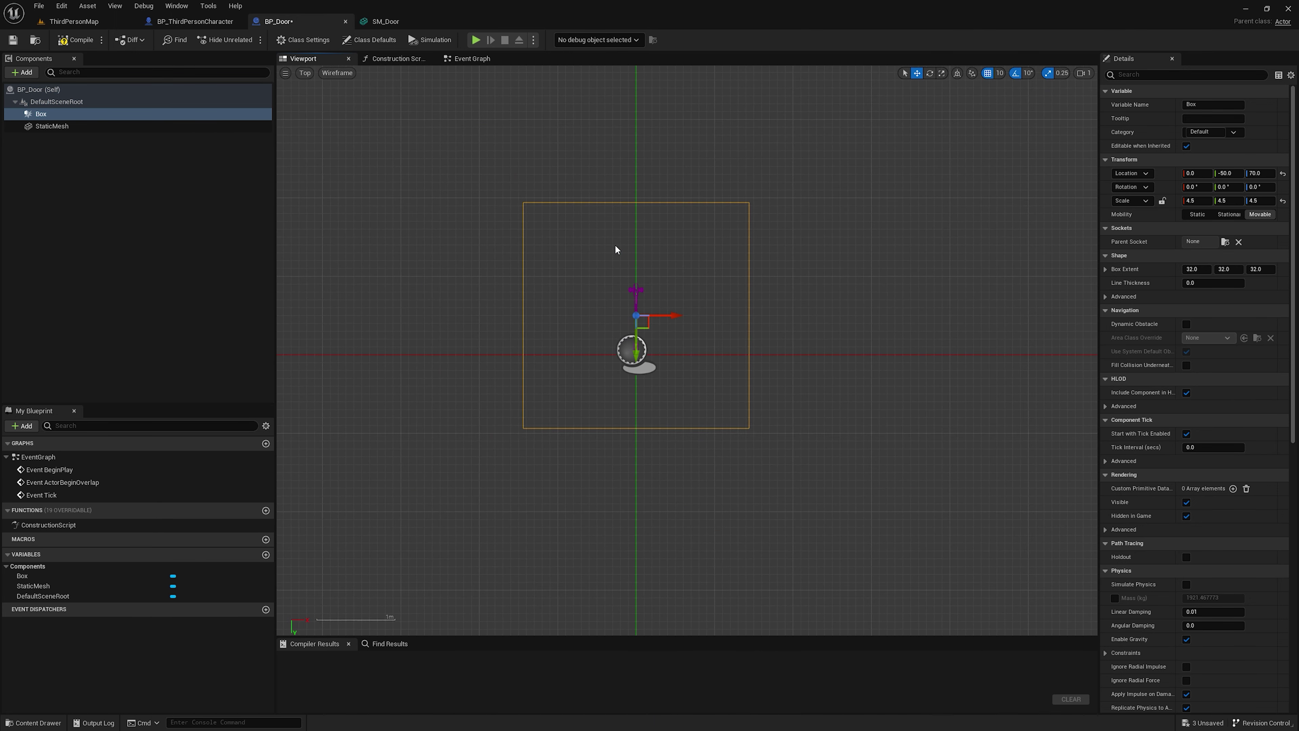
left_click_drag(635, 346, 638, 348)
left_click(305, 73)
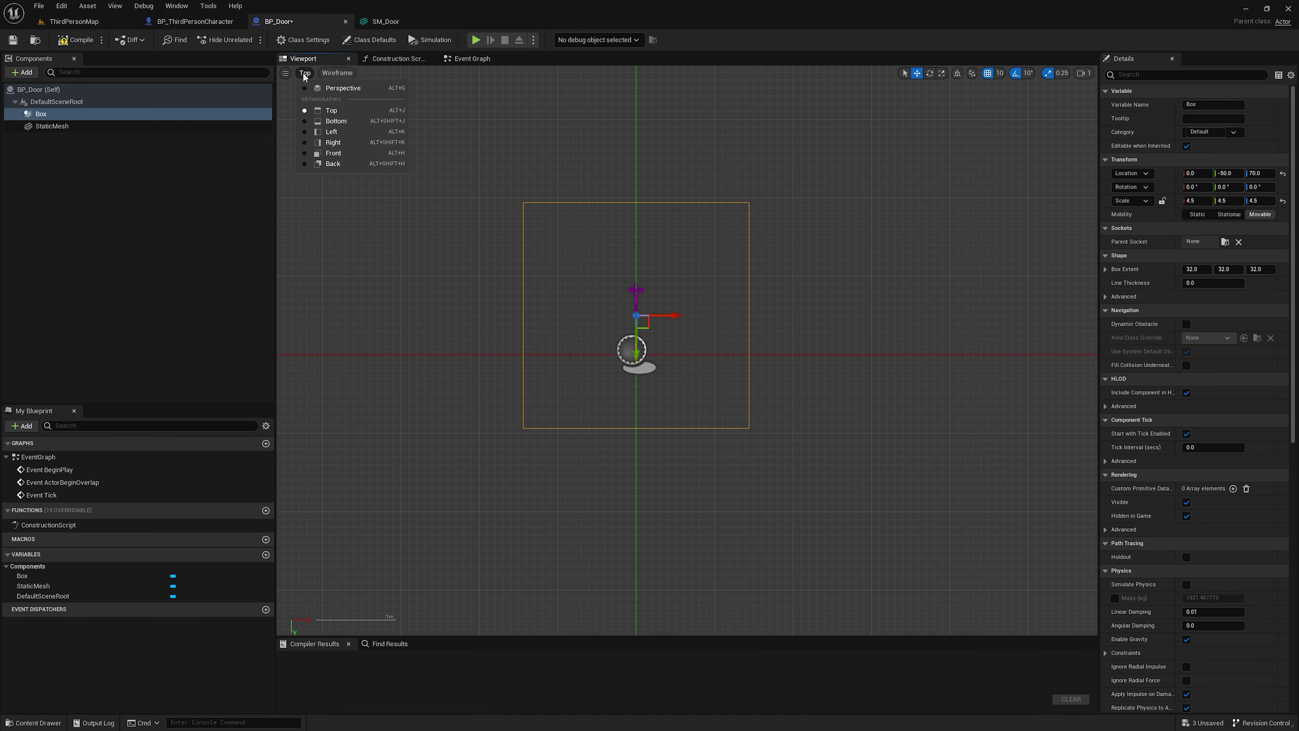
left_click(333, 132)
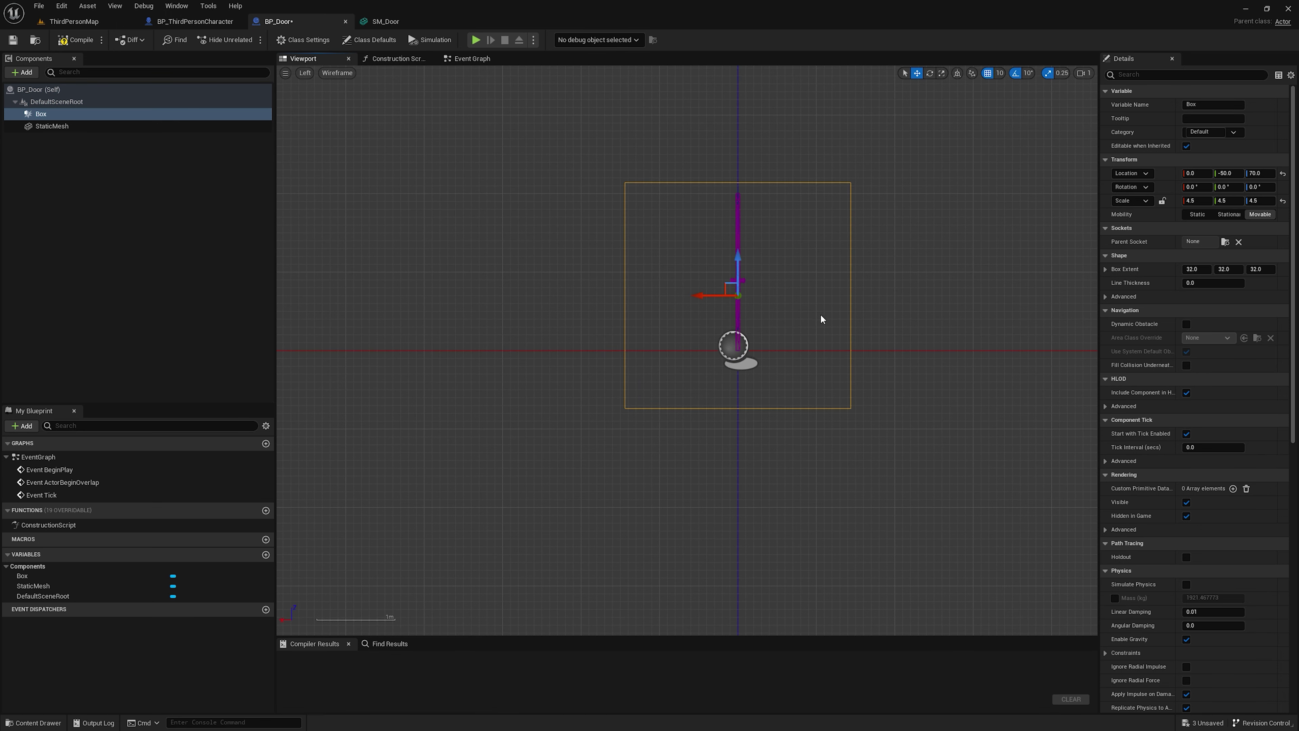
left_click(306, 73)
left_click(333, 98)
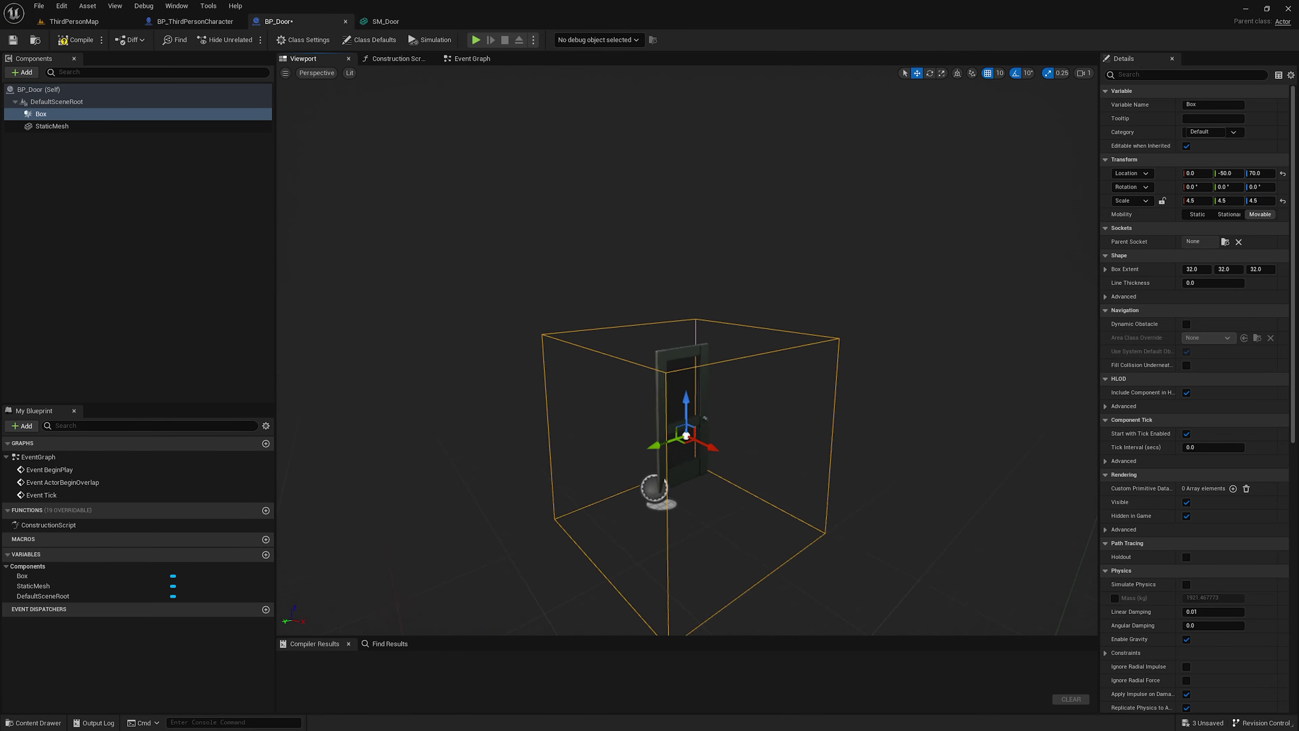
right_click_drag(685, 353, 685, 354)
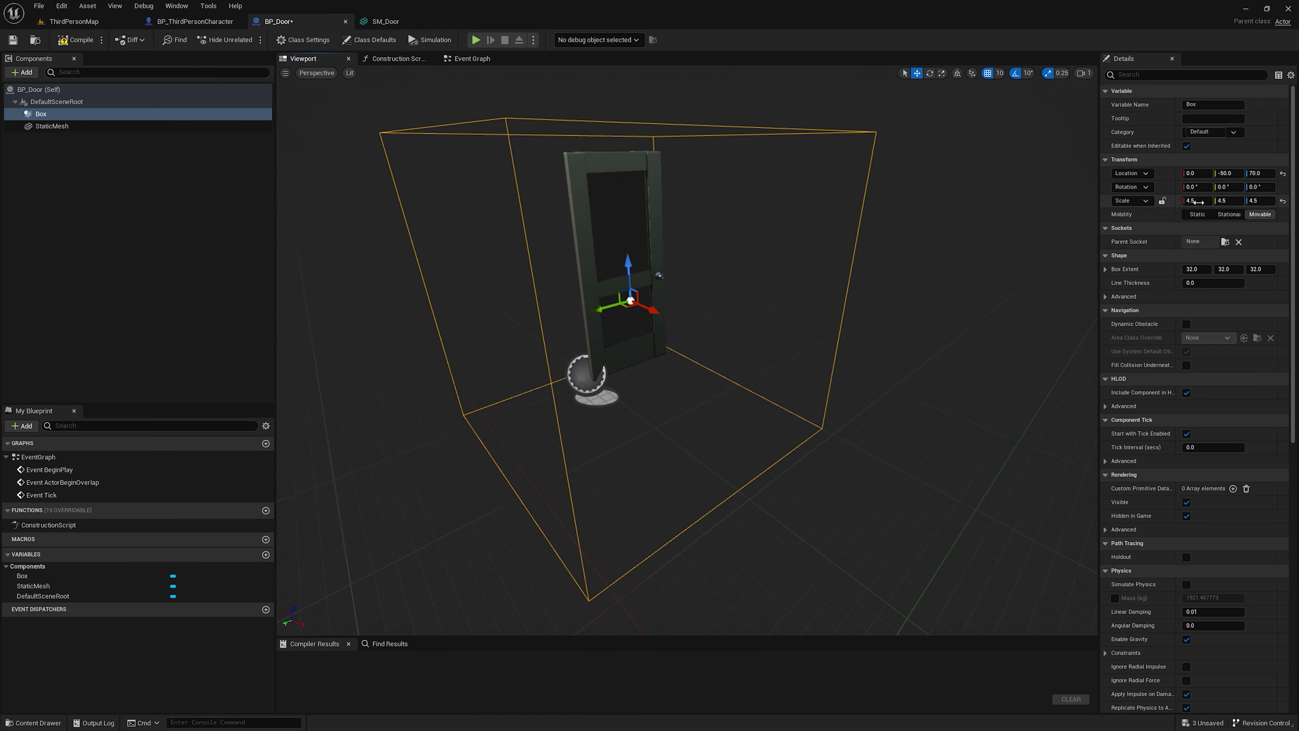
type("5")
Step: Set the Box scale to 3.0 on all axes, raise it to Z 110, then deselect it
key("Tab")
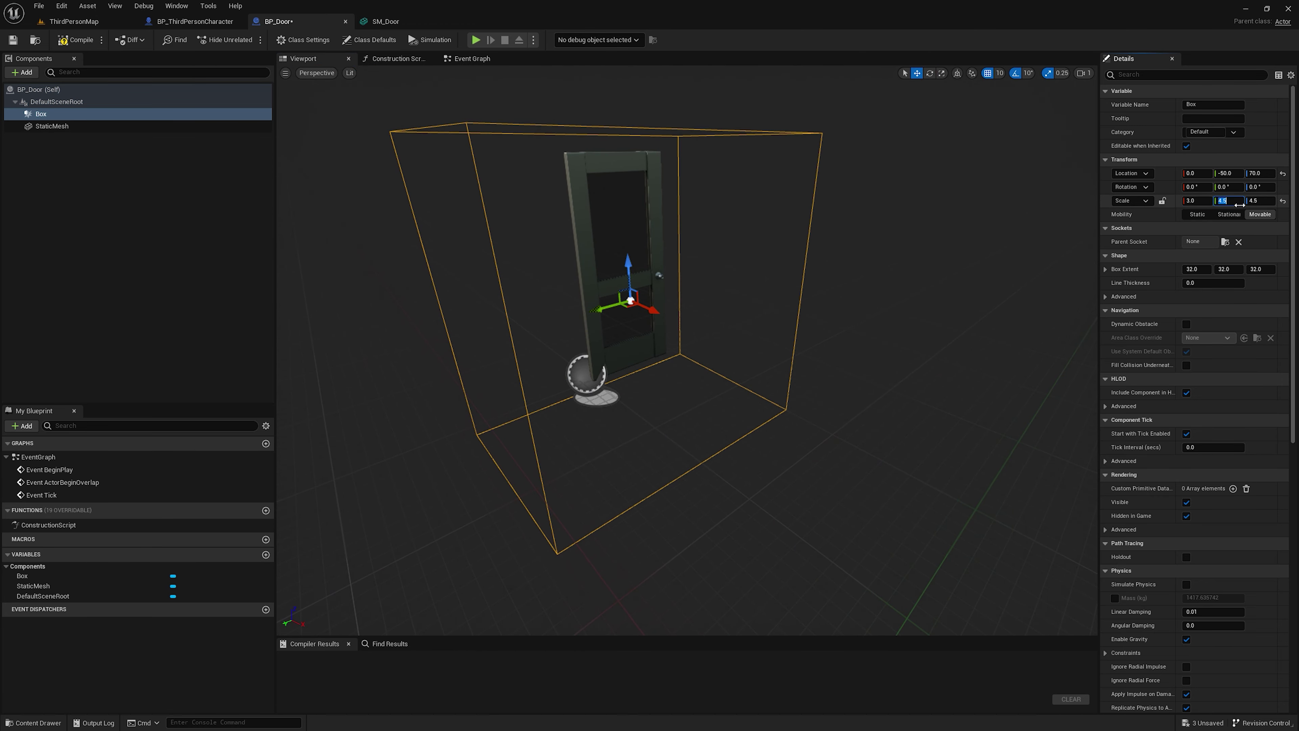
type("3")
key("Tab")
type("3")
left_click(1230, 201)
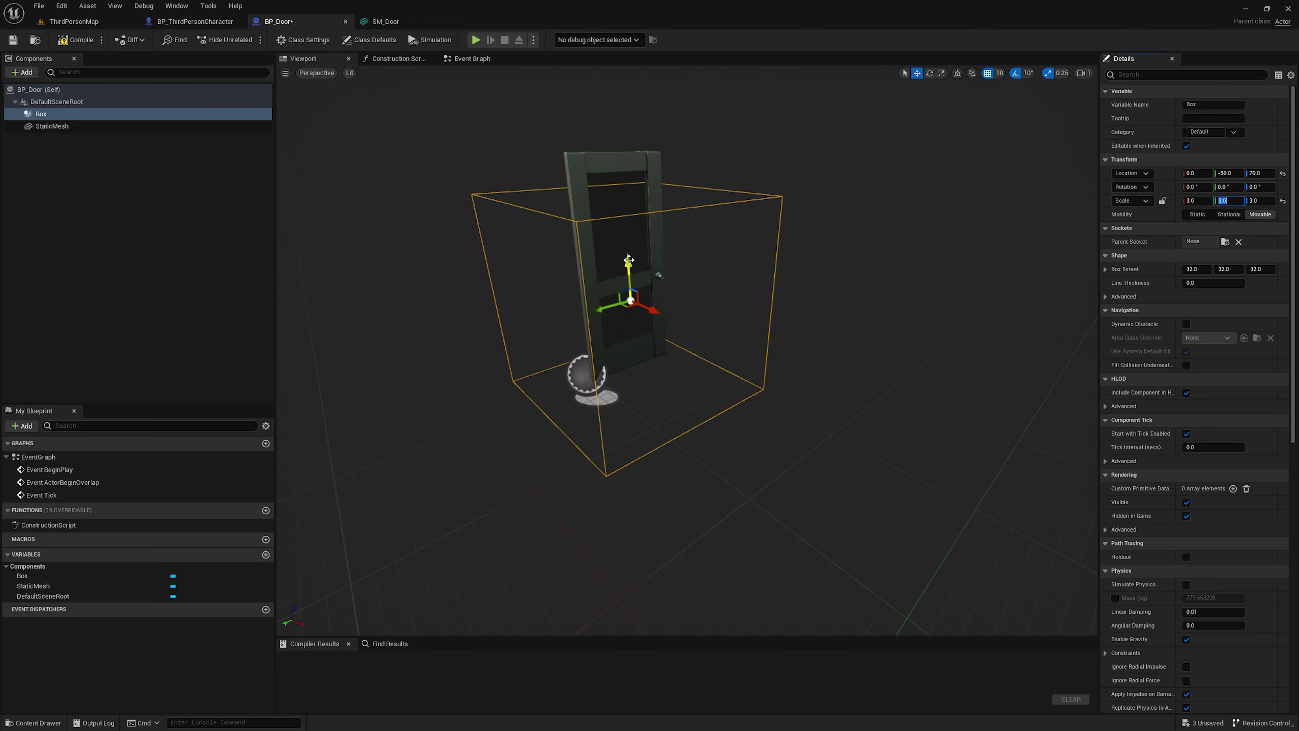
left_click_drag(629, 260, 629, 215)
right_click_drag(629, 215, 629, 215)
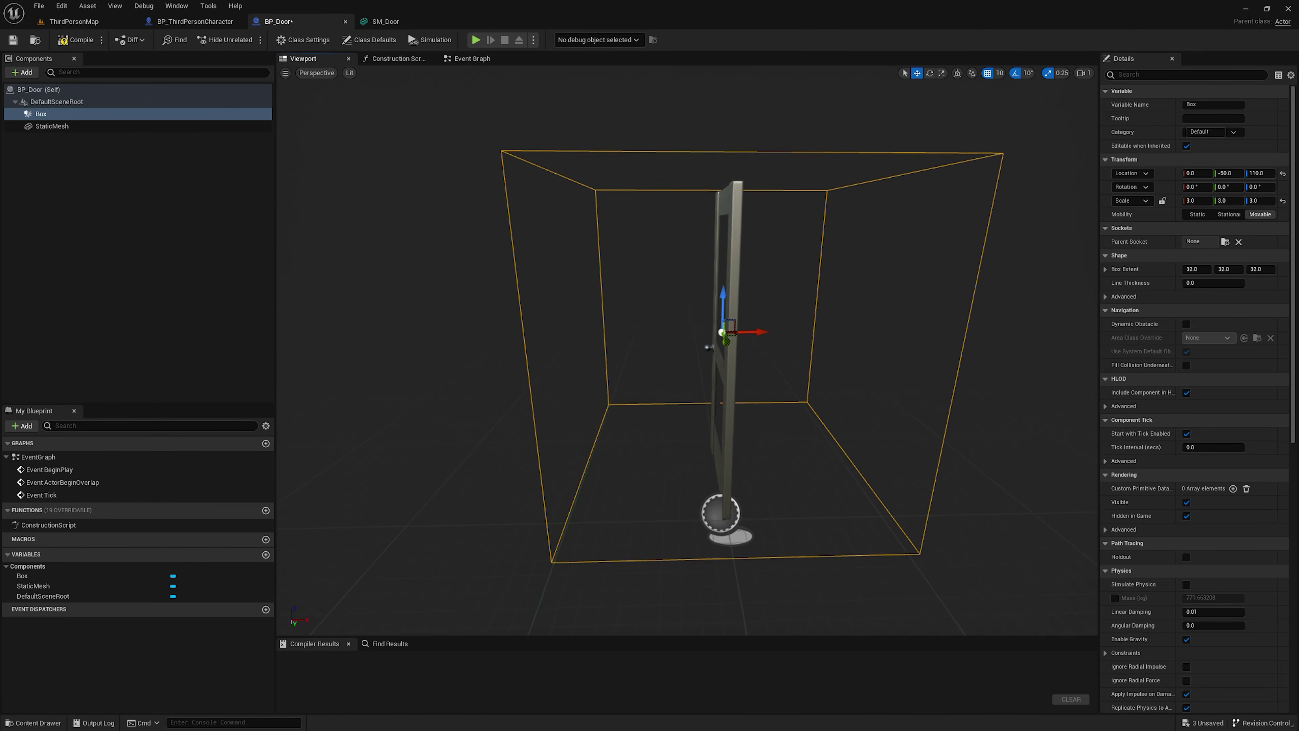
right_click_drag(685, 353, 685, 353)
scroll(725, 386, "down", 5)
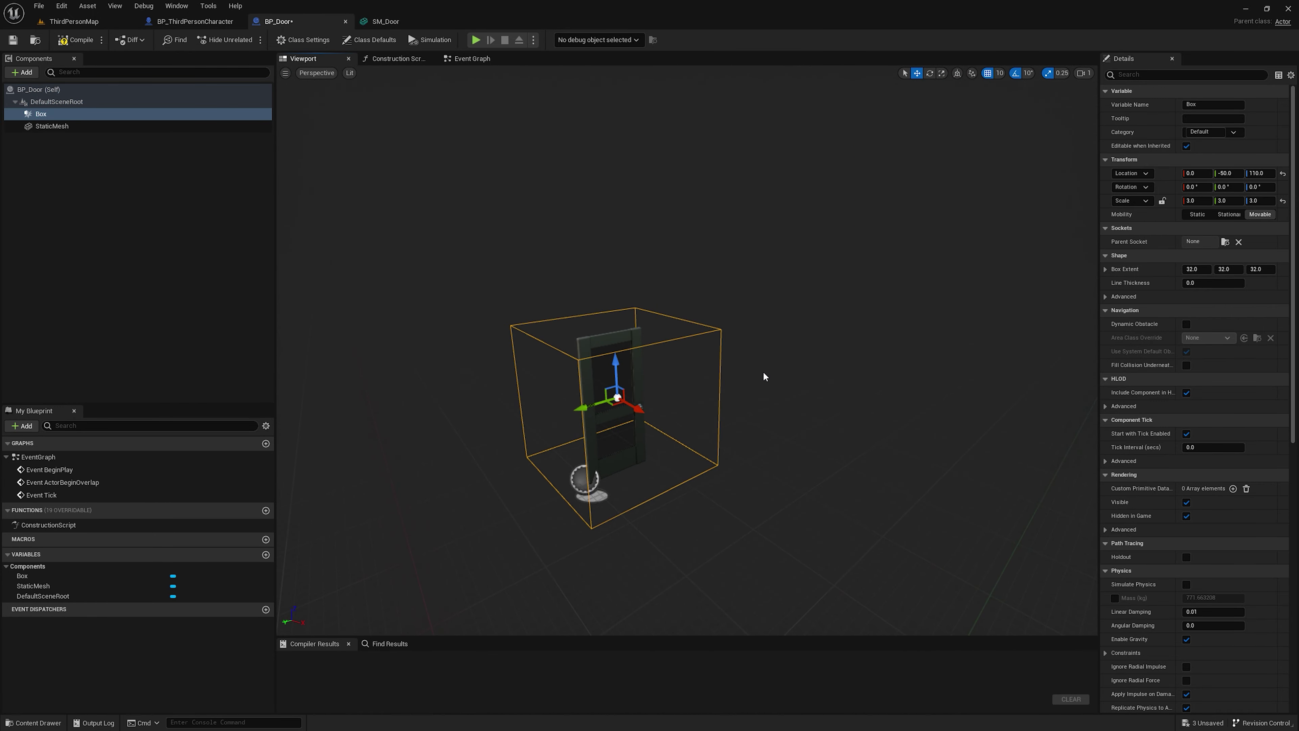
right_click_drag(817, 299, 816, 298)
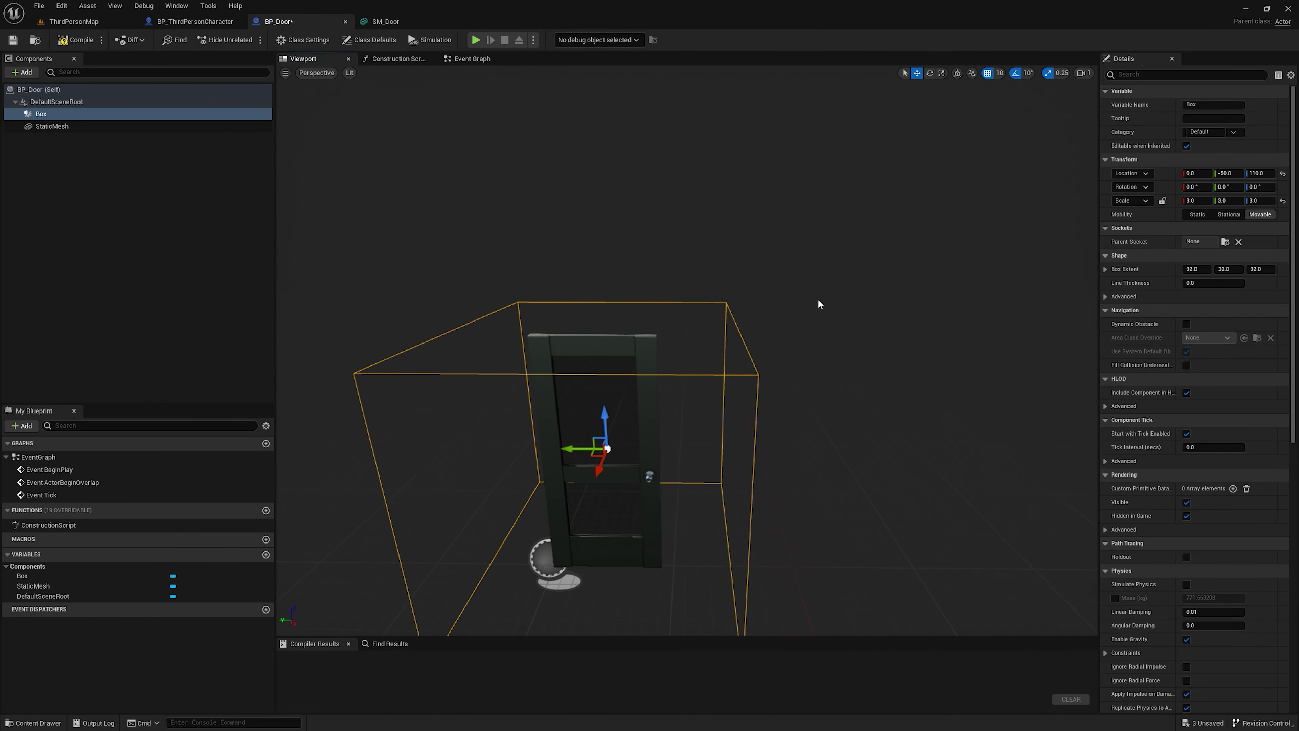
right_click_drag(708, 305, 708, 305)
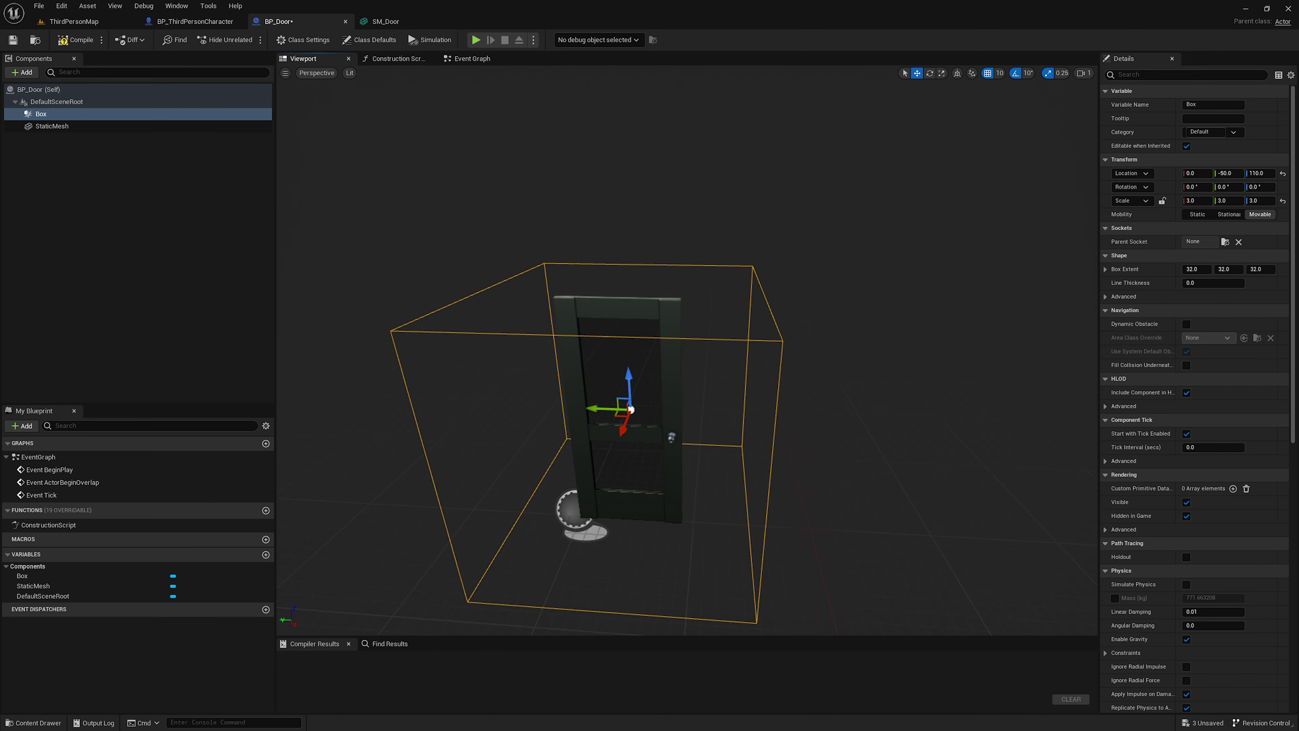
left_click(376, 297)
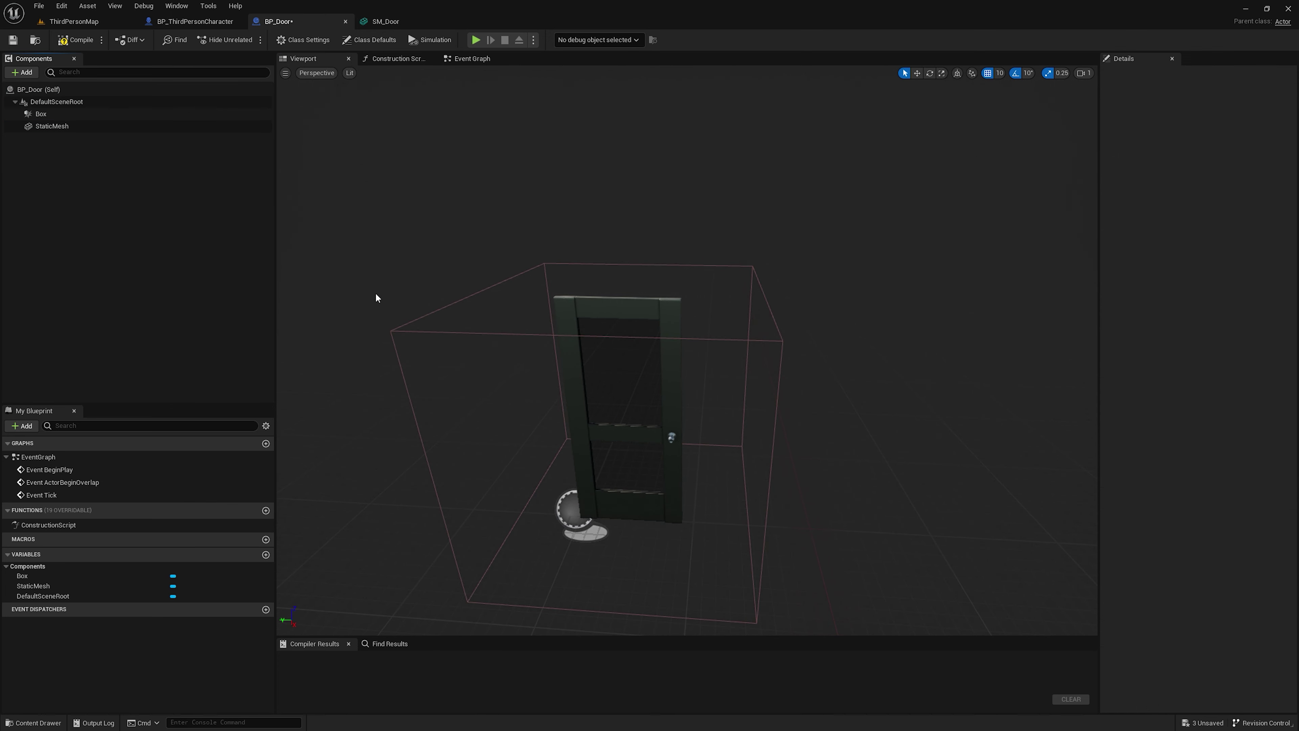
Step: Compile BP_Door and orbit around the door to check its box collision
left_click(74, 46)
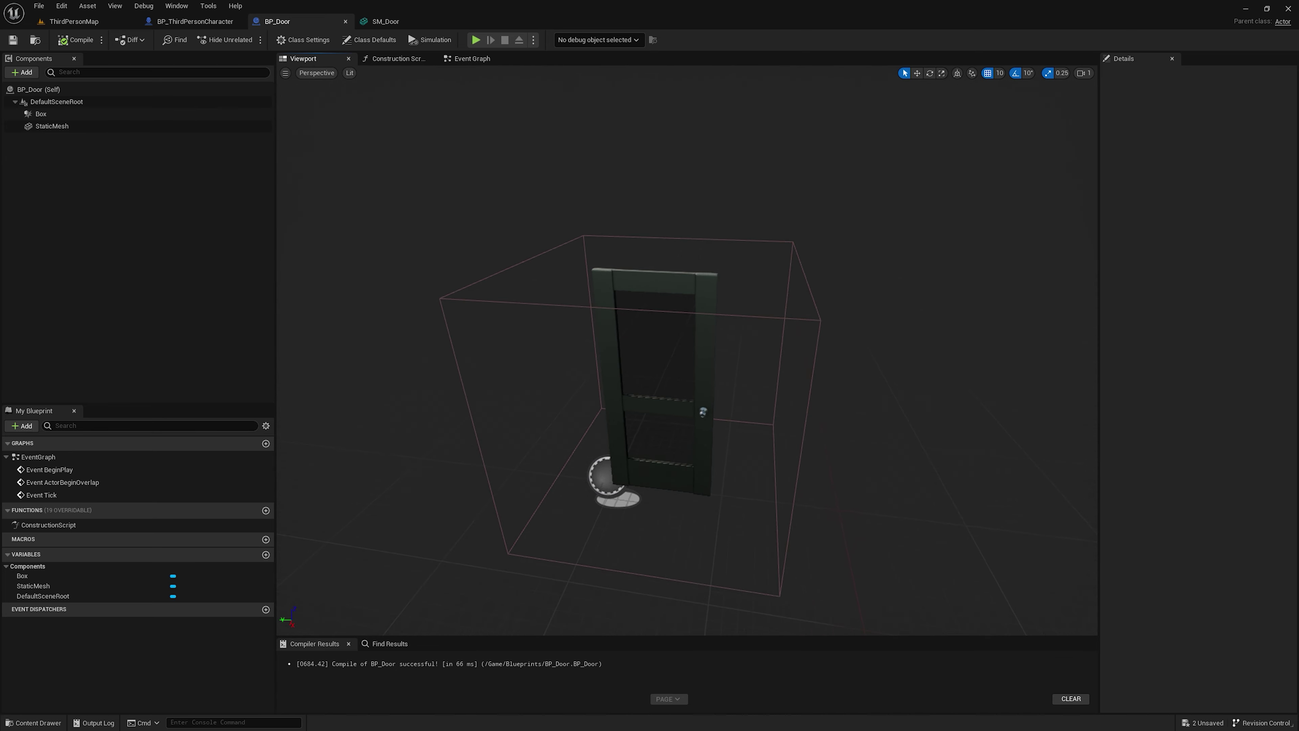
mouse_move(665, 389)
left_mouse_down("alt")
mouse_move(603, 409)
mouse_move(667, 348)
left_mouse_up("alt")
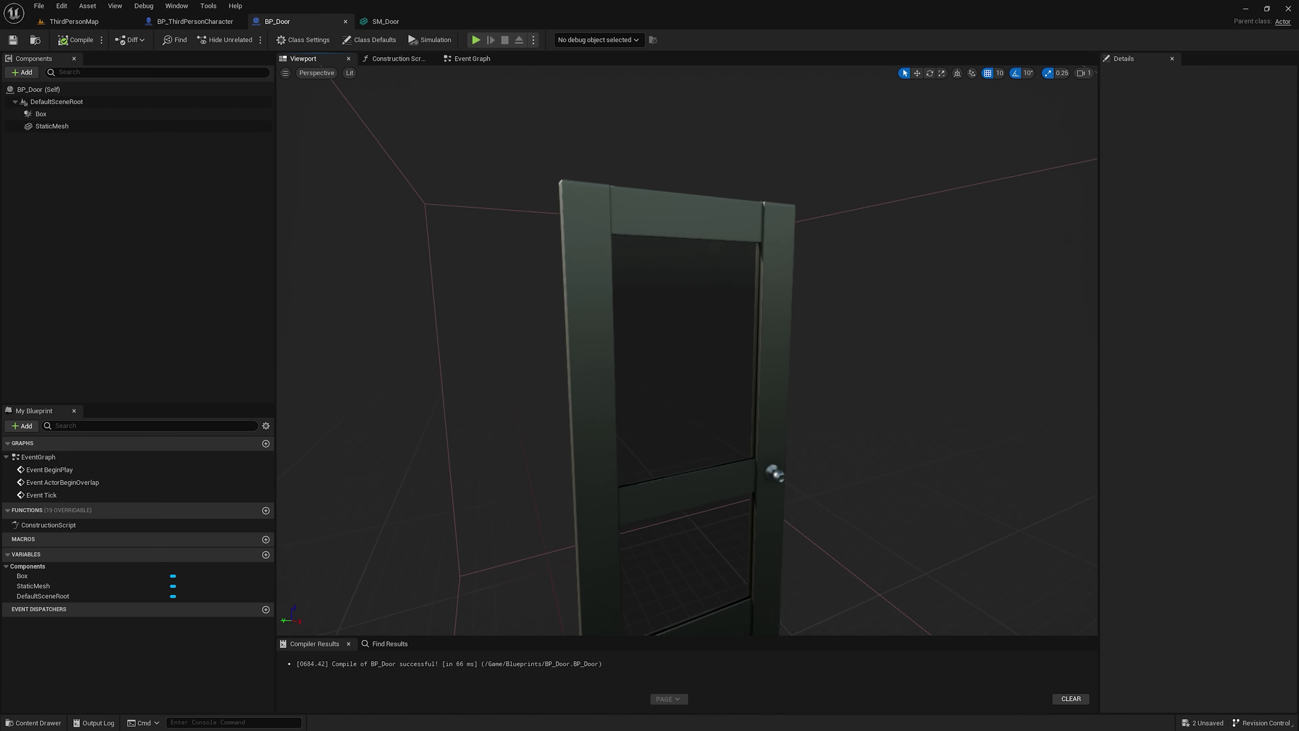
mouse_move(667, 348)
left_mouse_down("alt")
mouse_move(649, 385)
mouse_move(588, 389)
mouse_move(680, 389)
mouse_move(720, 331)
left_mouse_up("alt")
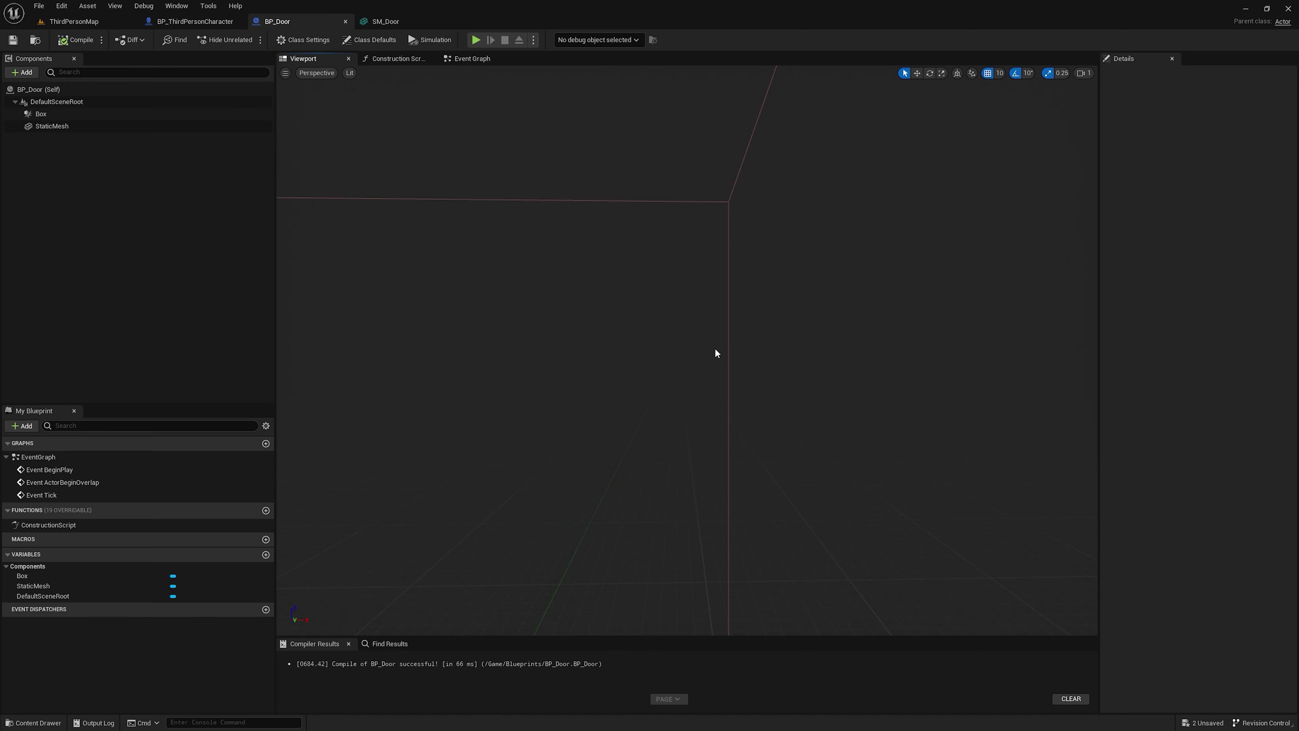
left_click_drag(756, 331, 843, 338, "alt")
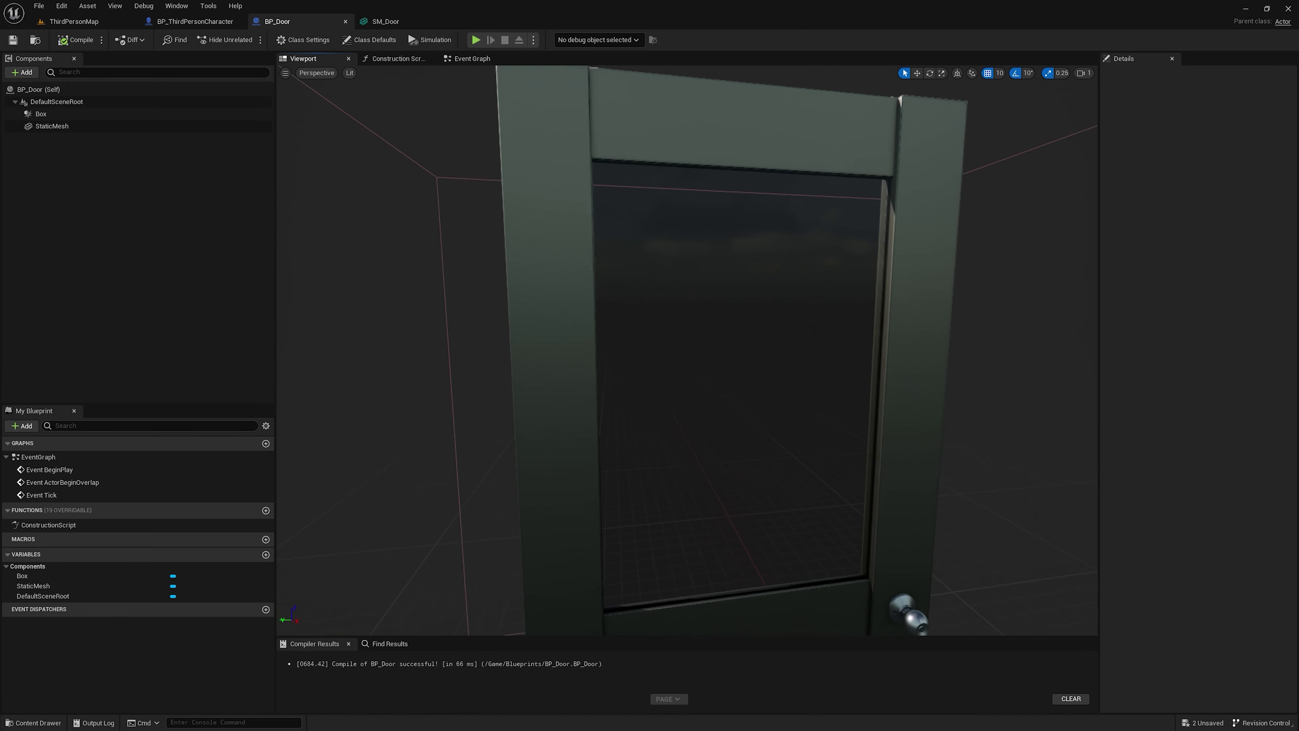
scroll(734, 327, "down", 5)
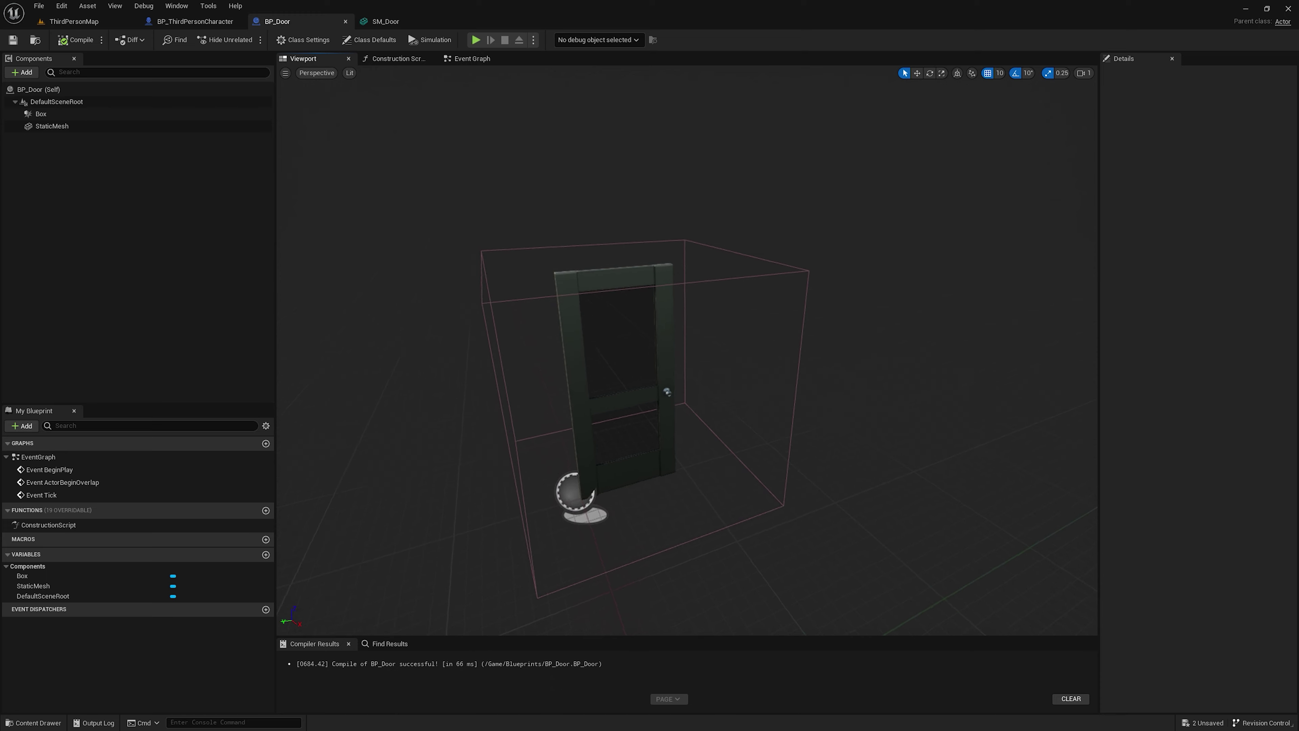
mouse_move(735, 327)
left_mouse_down("alt")
mouse_move(735, 296)
mouse_move(777, 296)
left_mouse_up("alt")
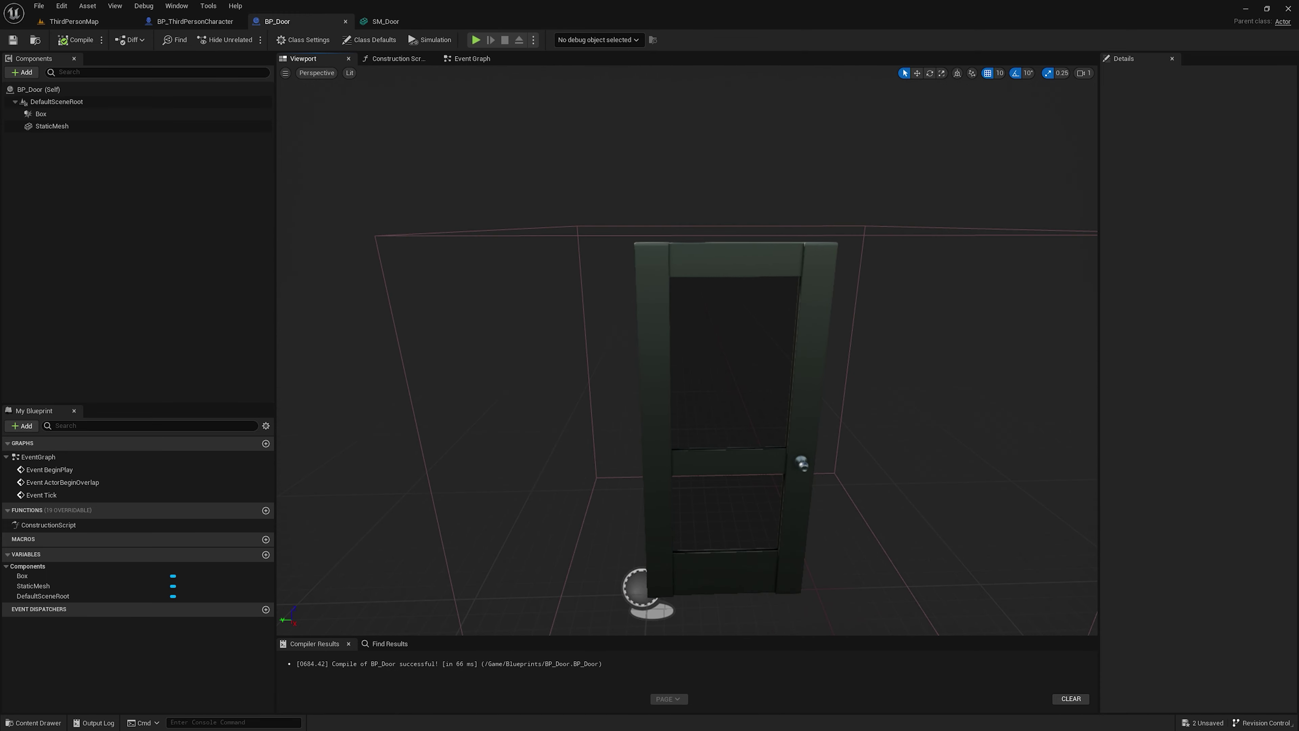
Step: In the character's Event Graph, disconnect Print String from IA_Interact Started and move it far right
left_click(165, 22)
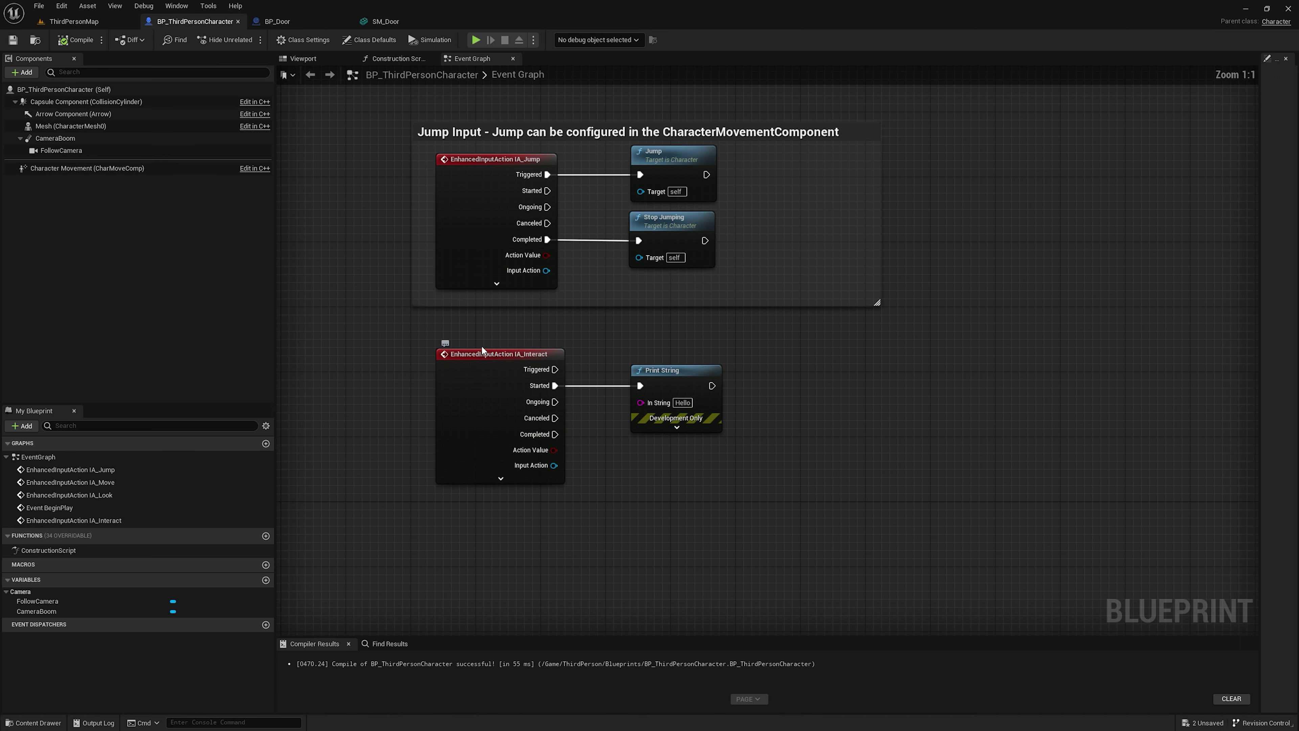
left_click_drag(402, 334, 594, 509)
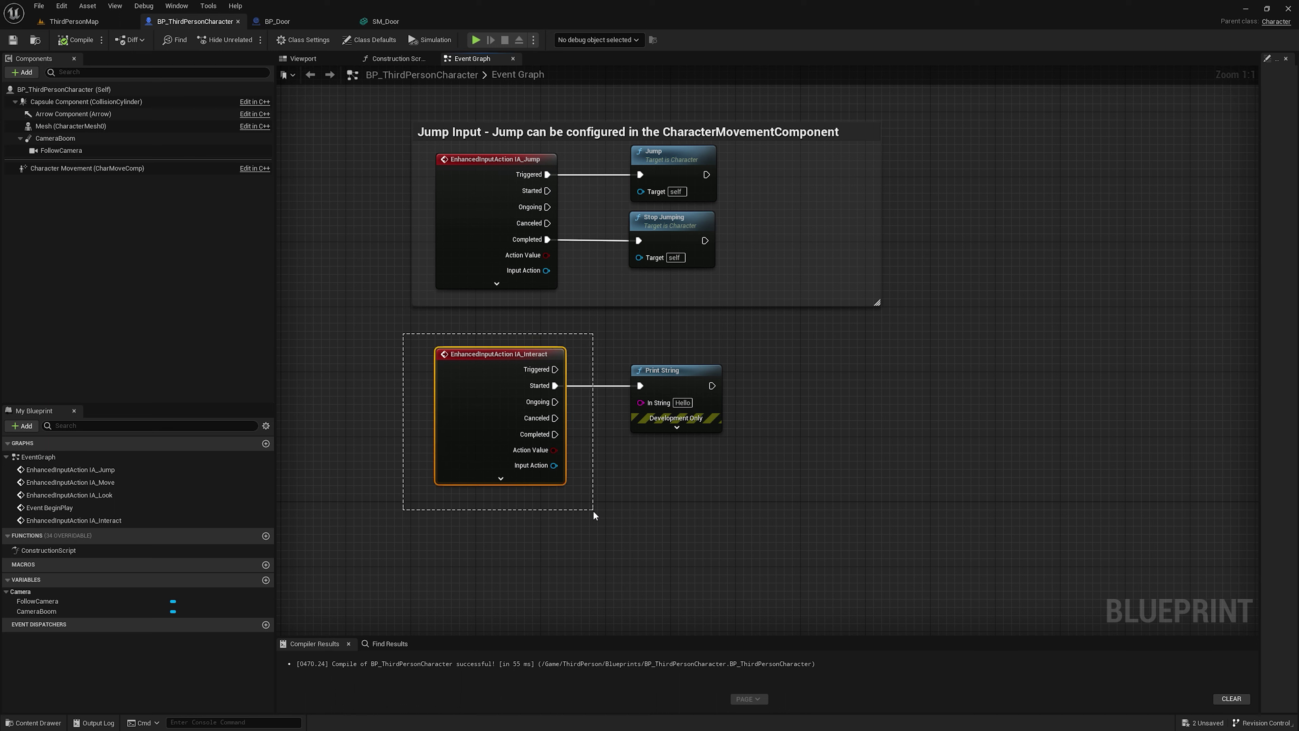
left_click(627, 389)
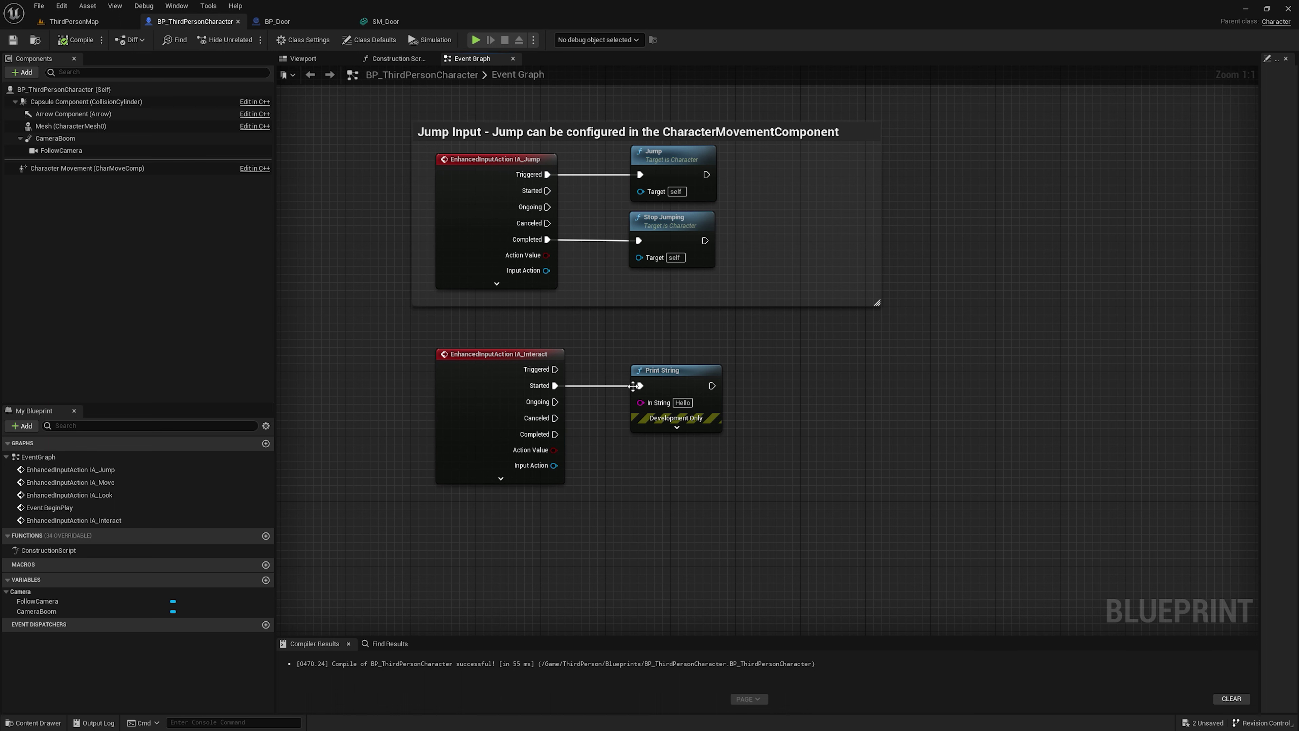
left_click(640, 387, "alt")
left_click_drag(648, 388, 1142, 363)
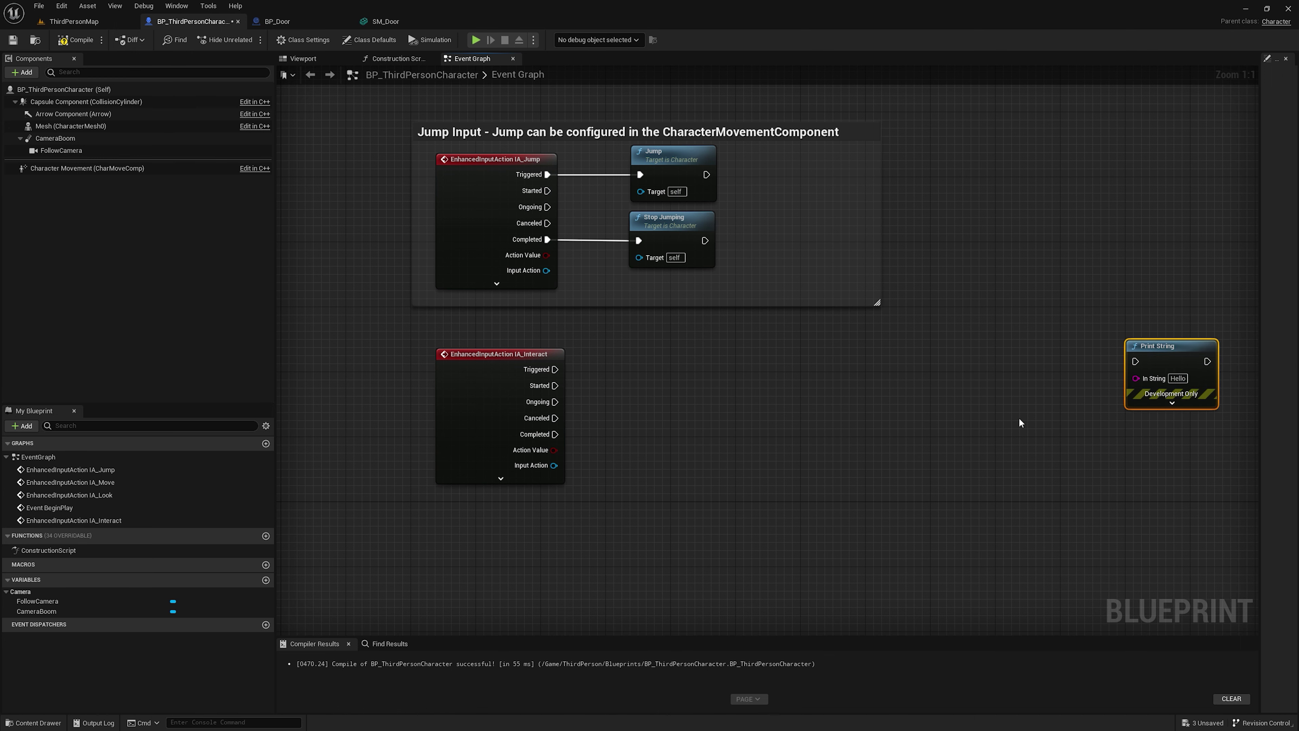
right_click_drag(1019, 423, 708, 367)
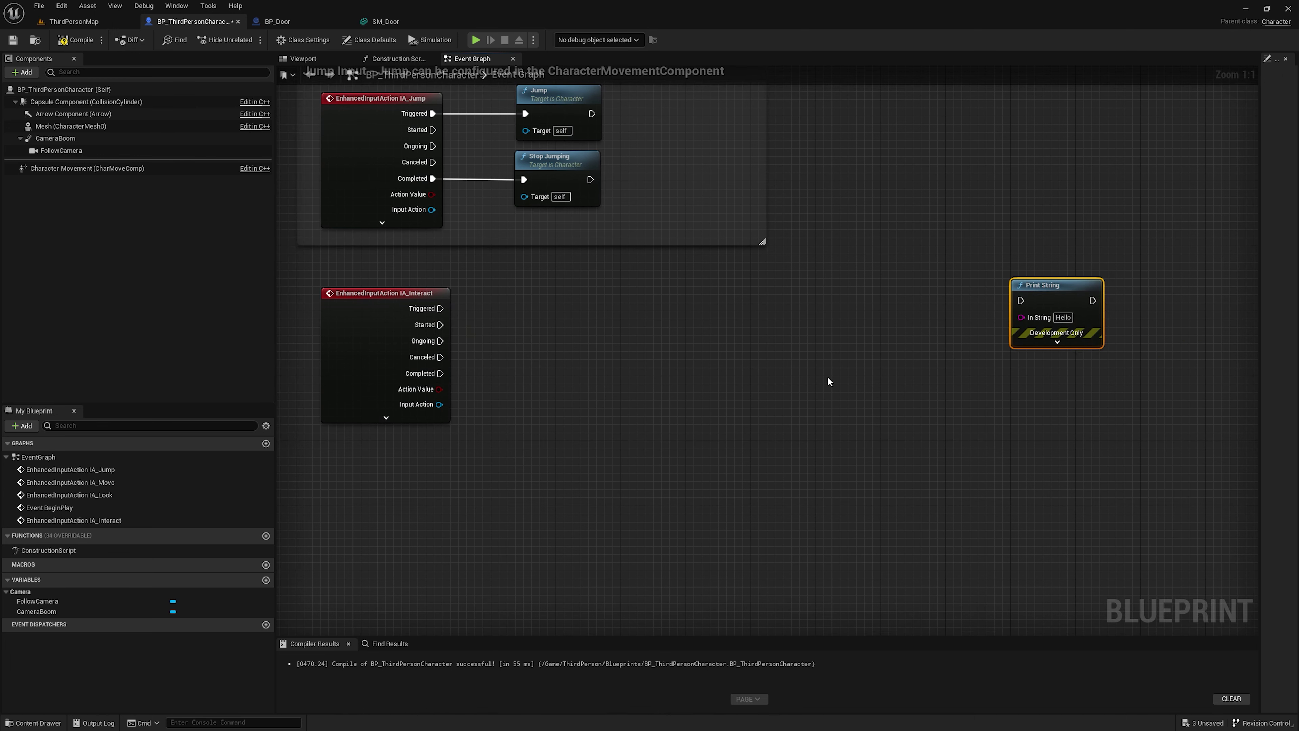
Step: Add a Multi Line Trace By Channel node from the 'line trace' search and nudge it into place
right_click(708, 367)
type("line trac")
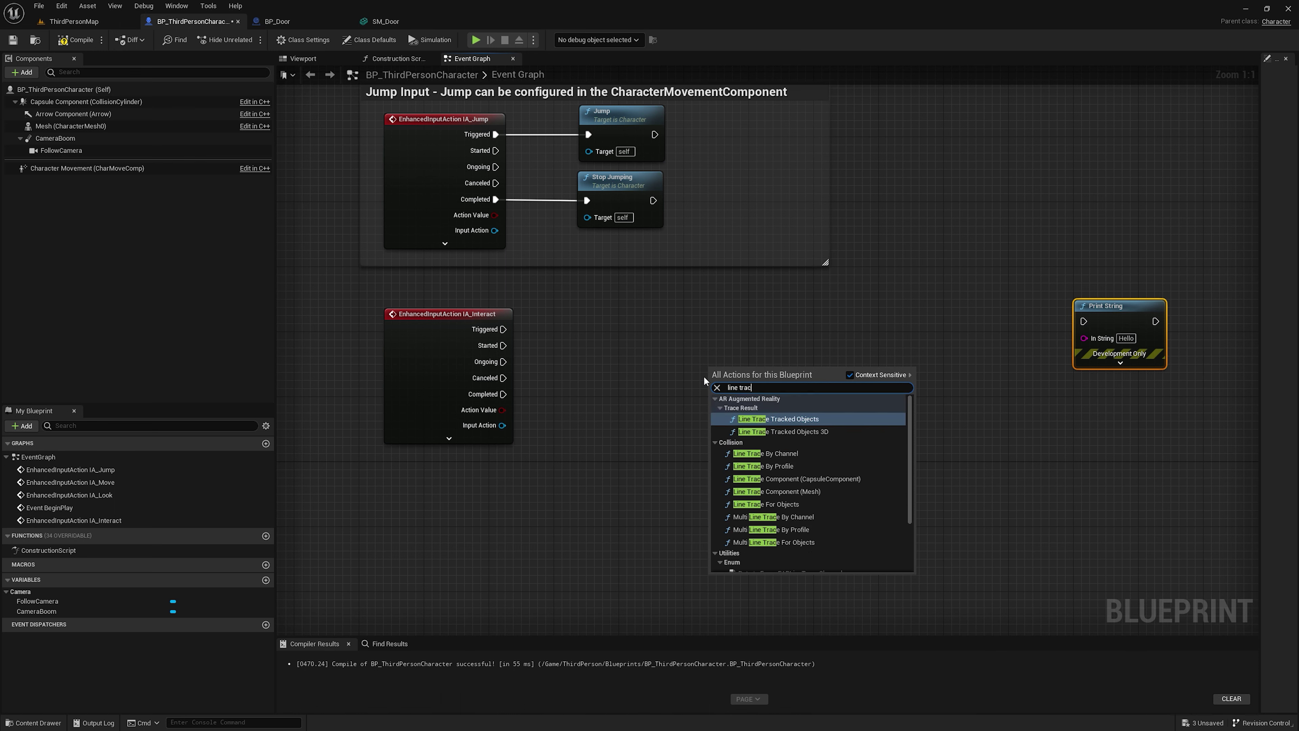
type("e")
key("Return")
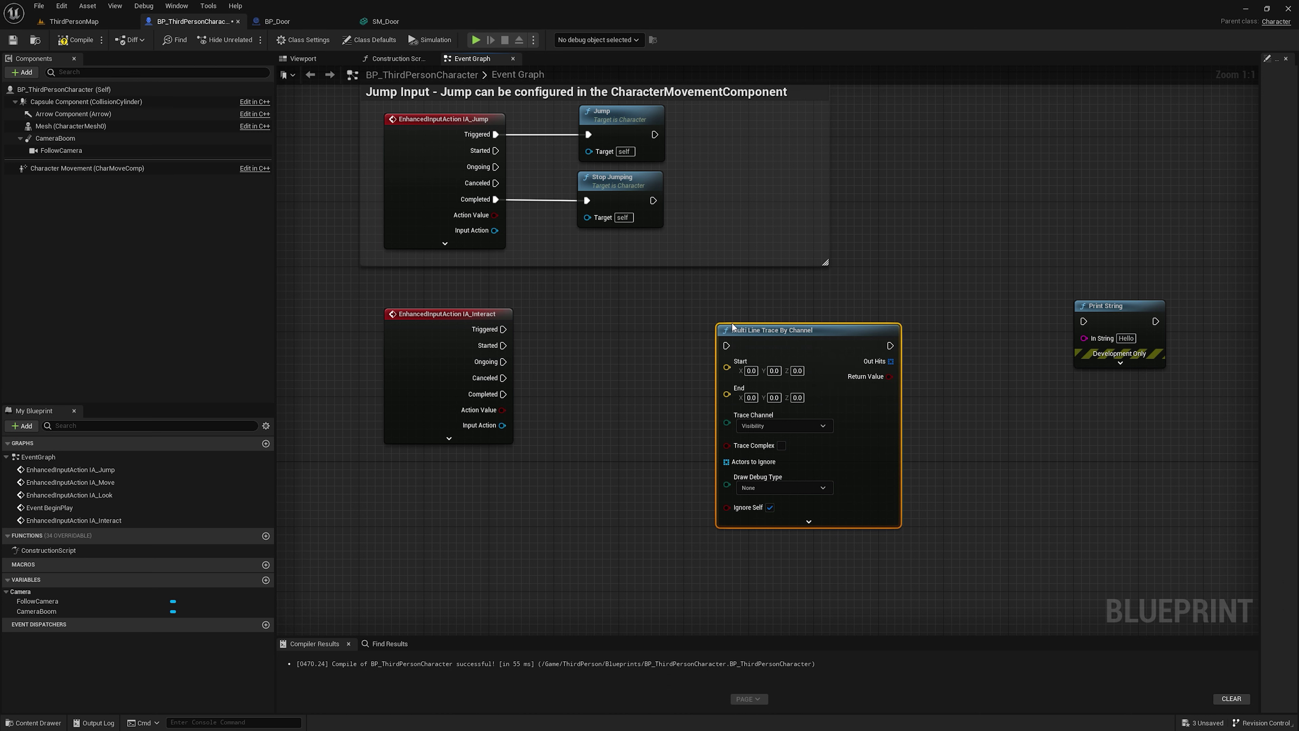
left_click_drag(752, 332, 753, 321)
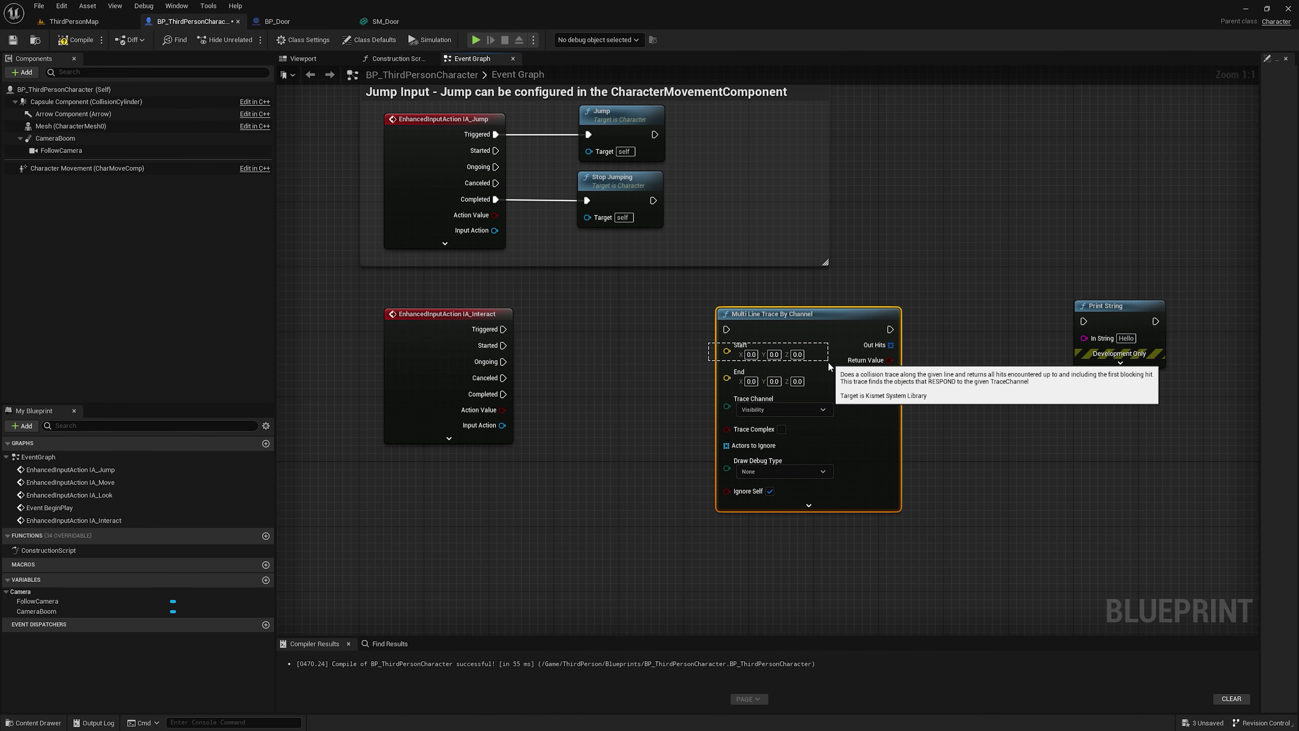
Step: Add a Get Actor Location node to the character graph, then play-test ThirdPersonMap
right_click_drag(718, 353, 772, 289)
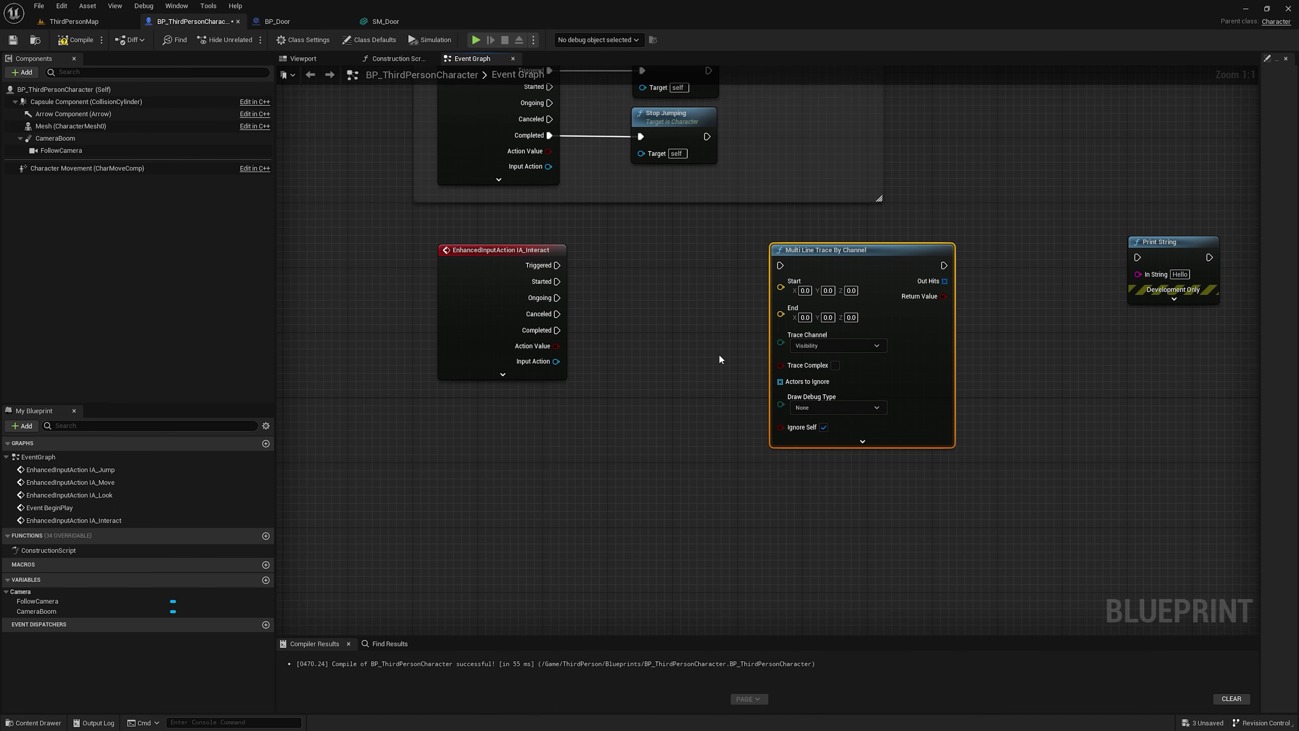
right_click(561, 454)
type("get actor loc")
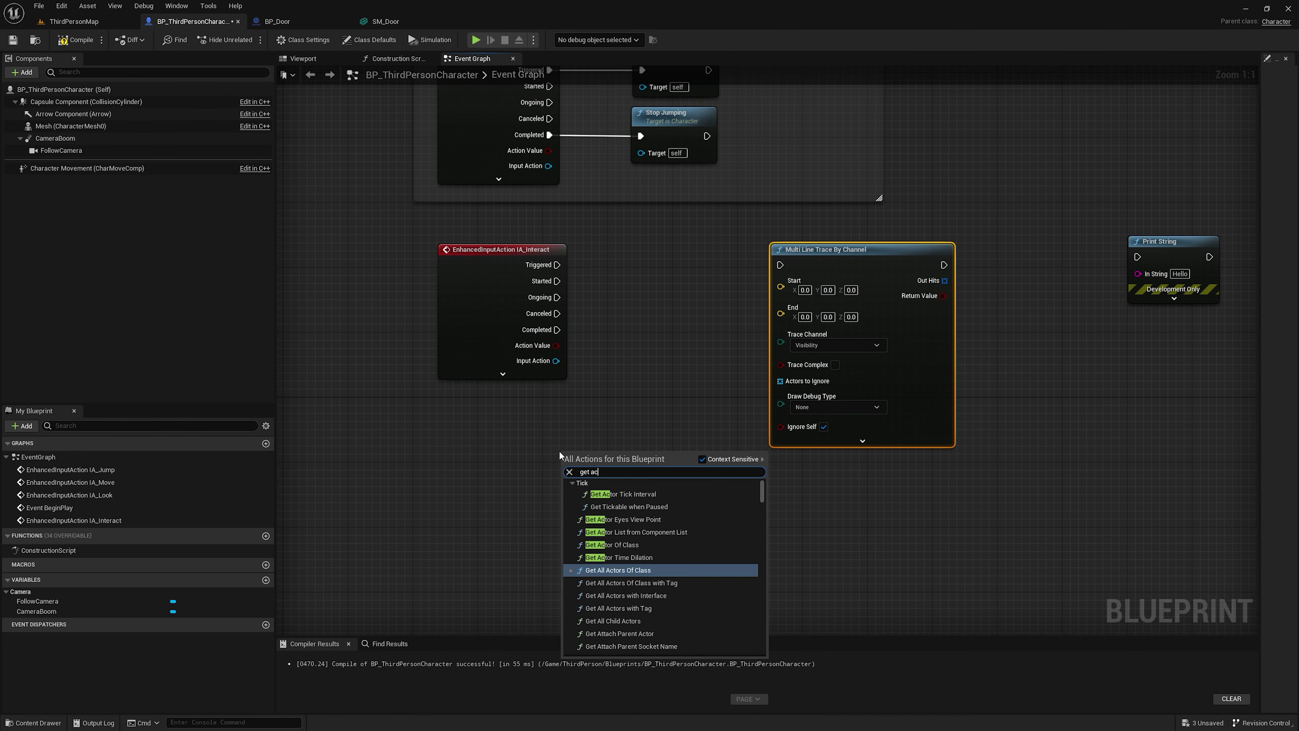
key("Return")
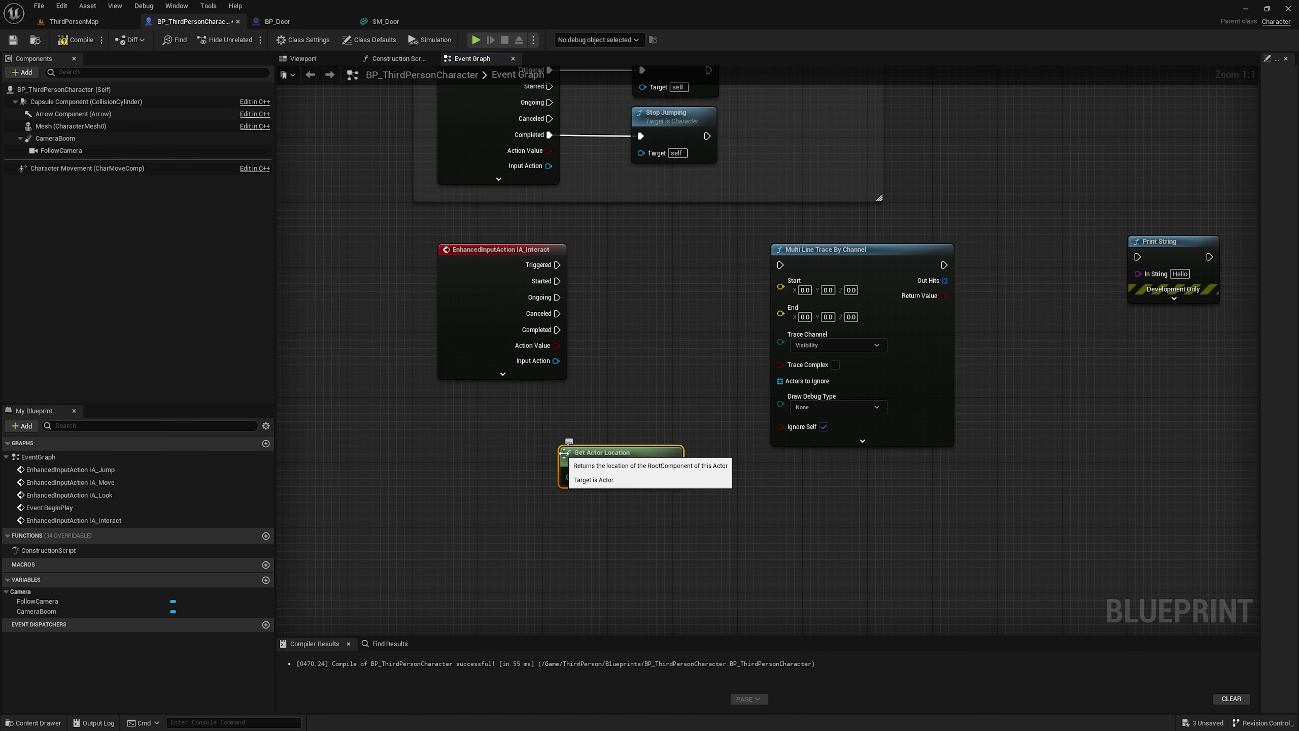
left_click_drag(635, 451, 521, 428)
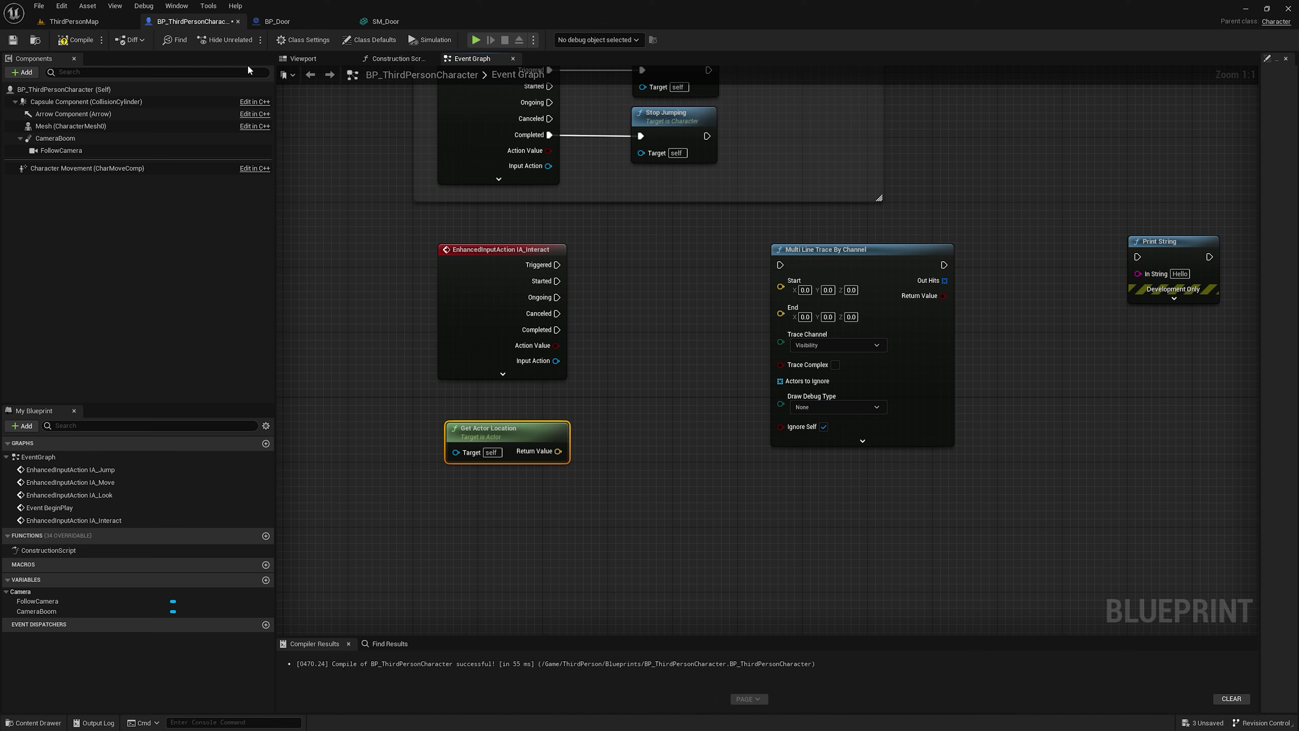
left_click(74, 21)
left_click(224, 40)
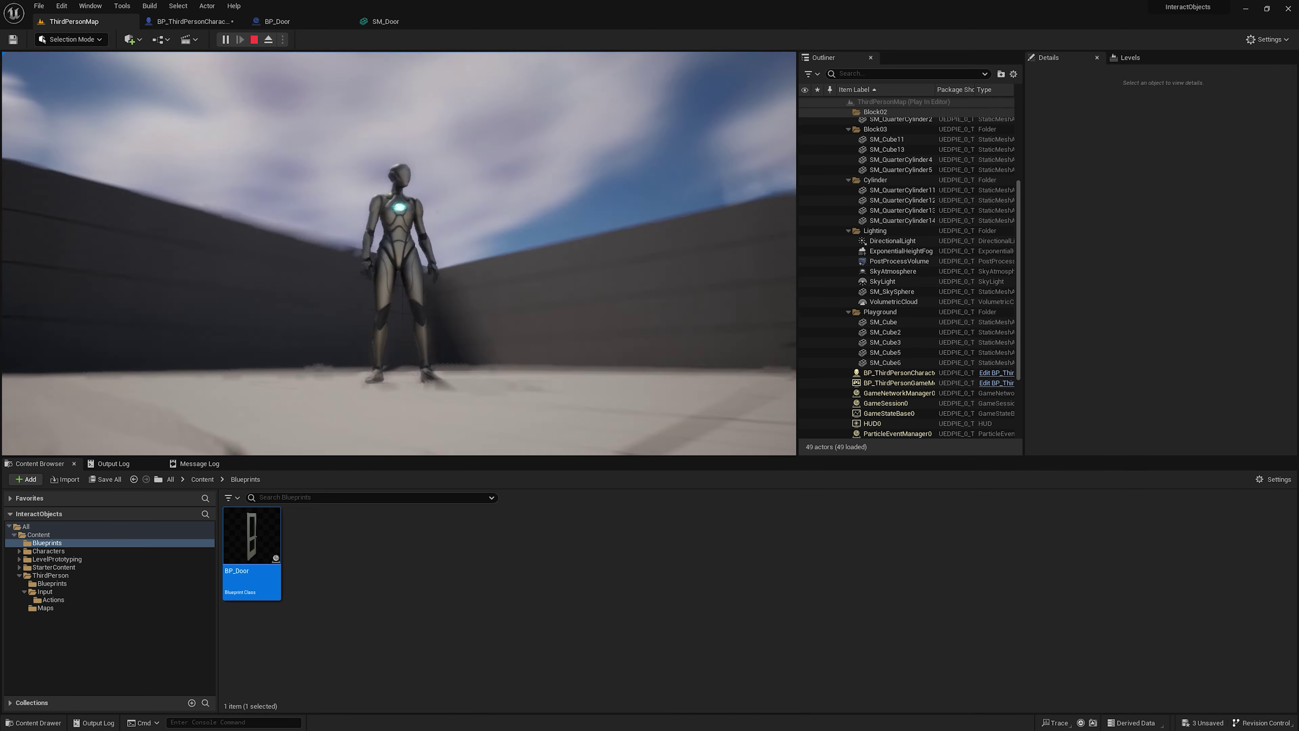
Step: Walk the character forward, stop the play-test, and return to the character Event Graph
key("w")
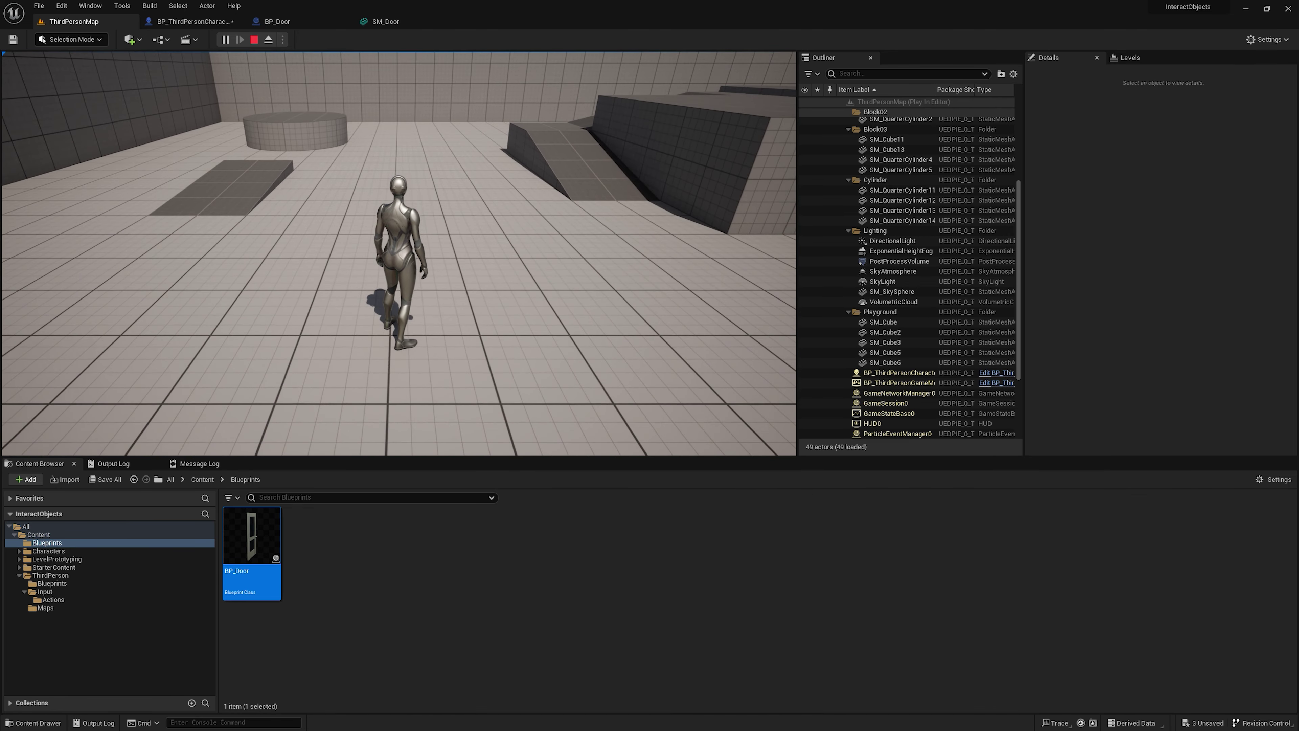
key("Escape")
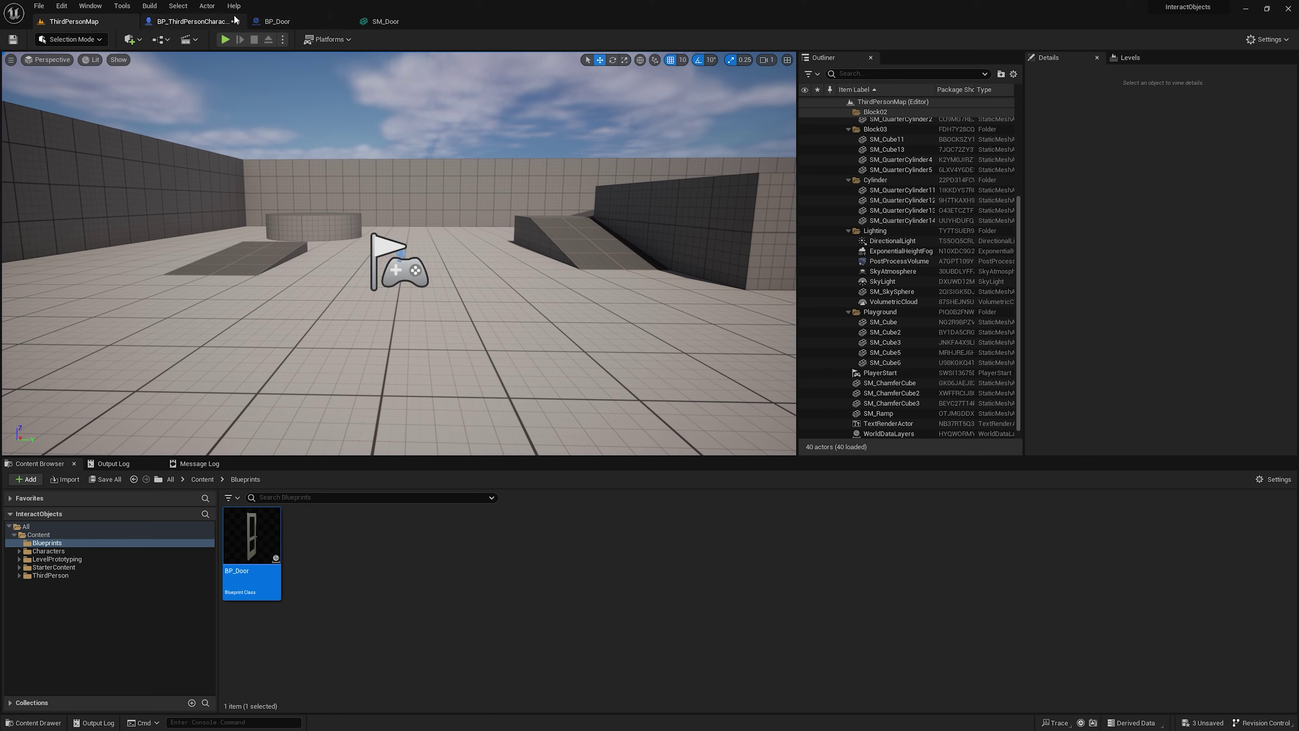
left_click(191, 21)
right_click_drag(599, 345, 588, 282)
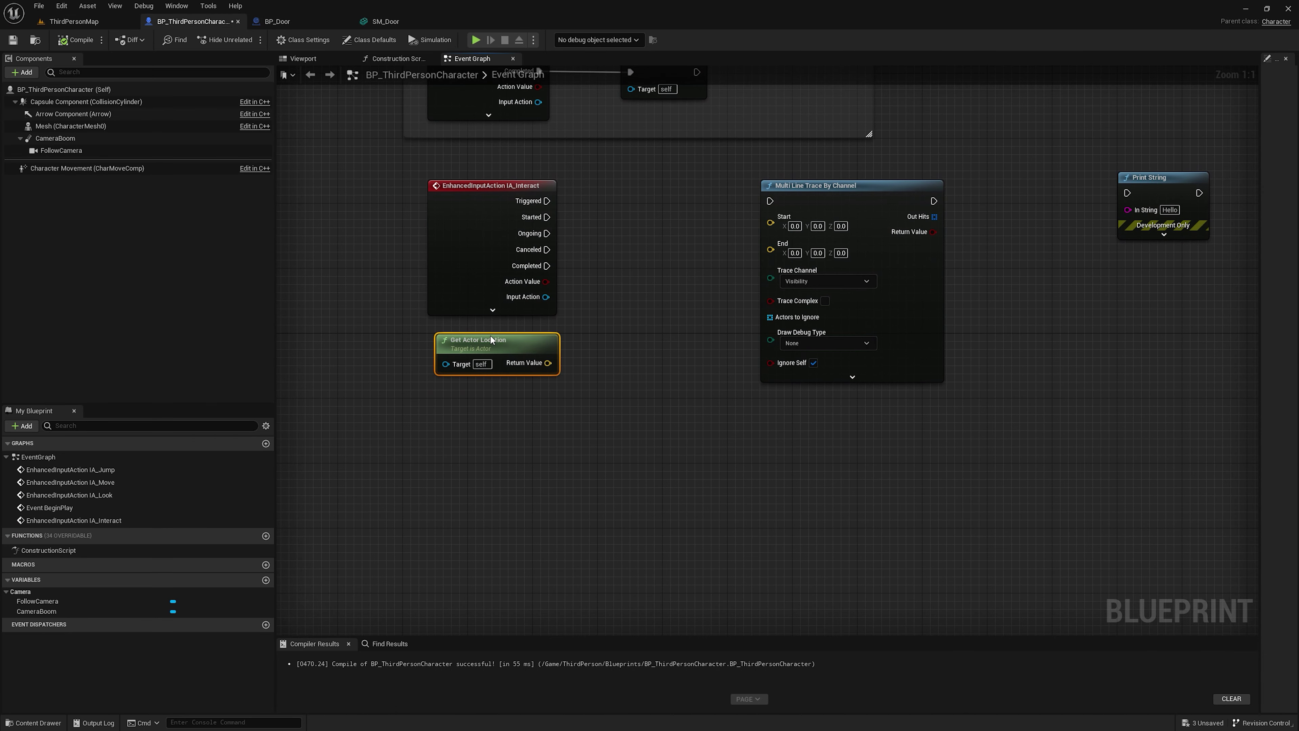
Step: Add a Follow Camera getter node below Get Actor Location
right_click_drag(592, 417, 677, 388)
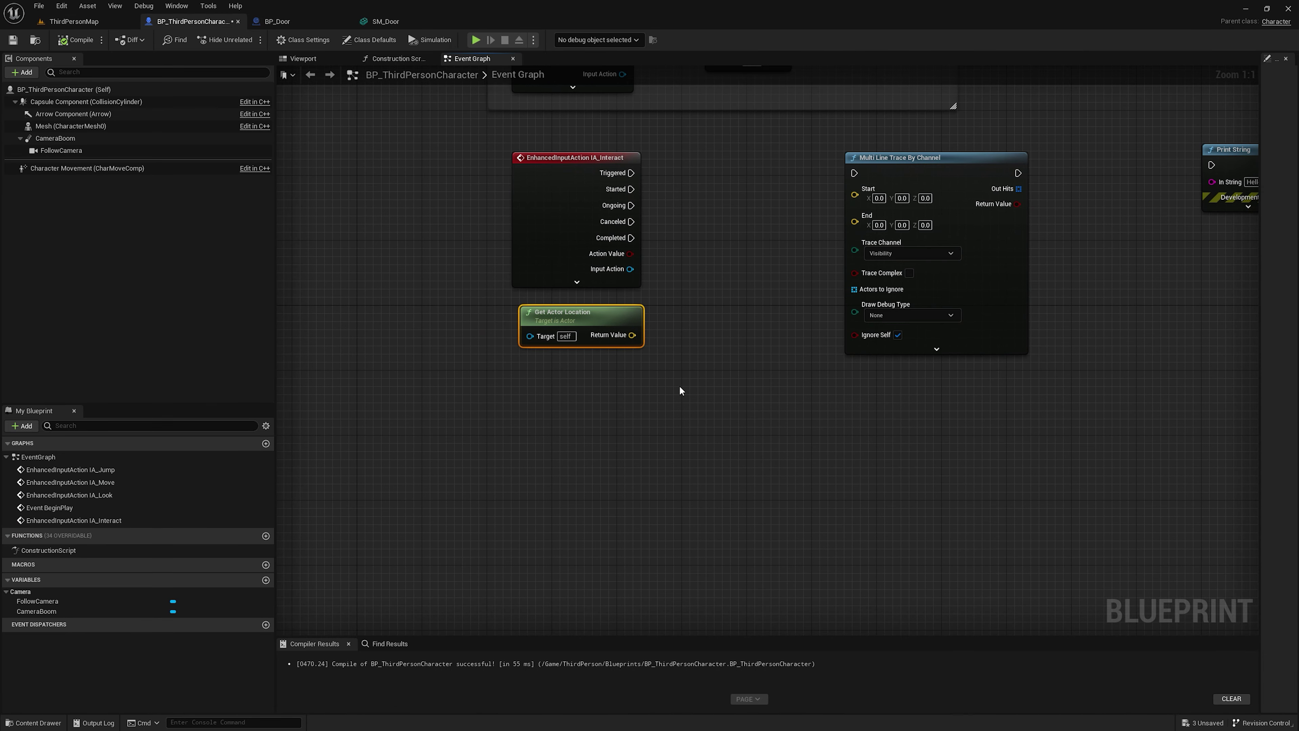
right_click(568, 411)
type("fol")
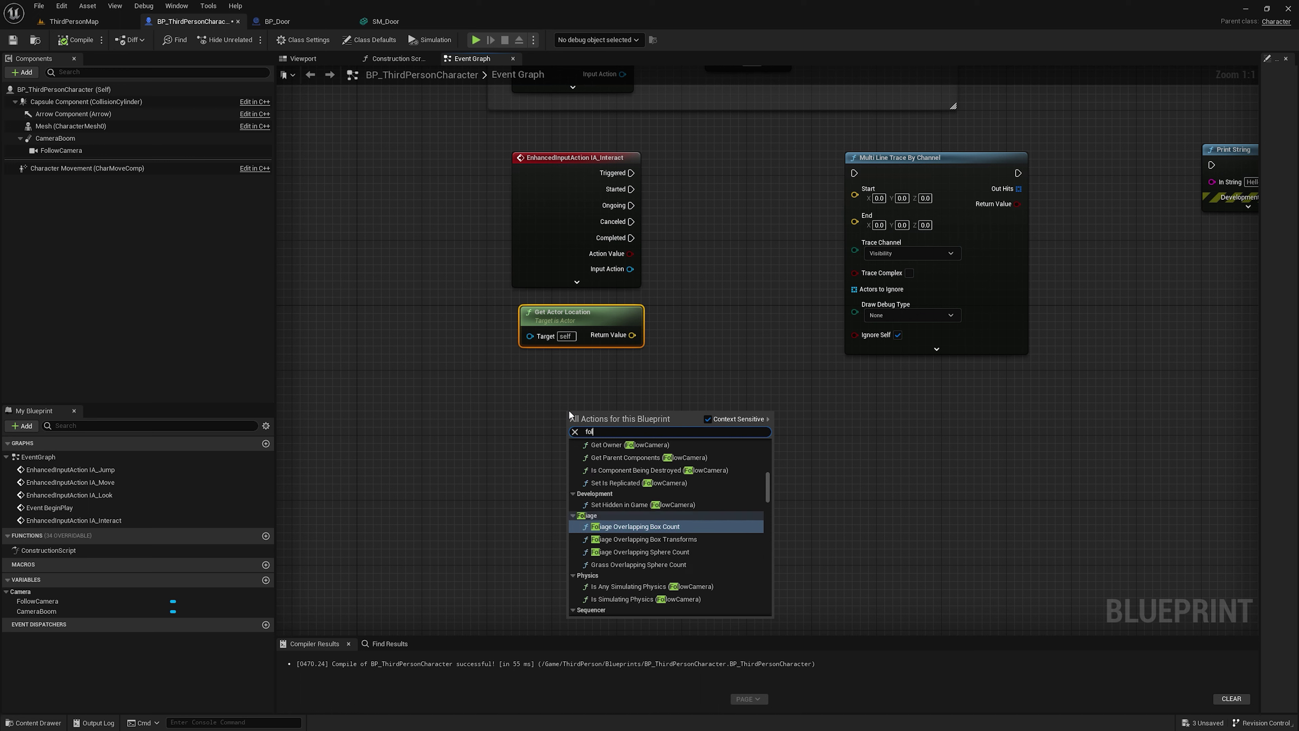
key("Down")
key("Down")
key("Down")
key("Return")
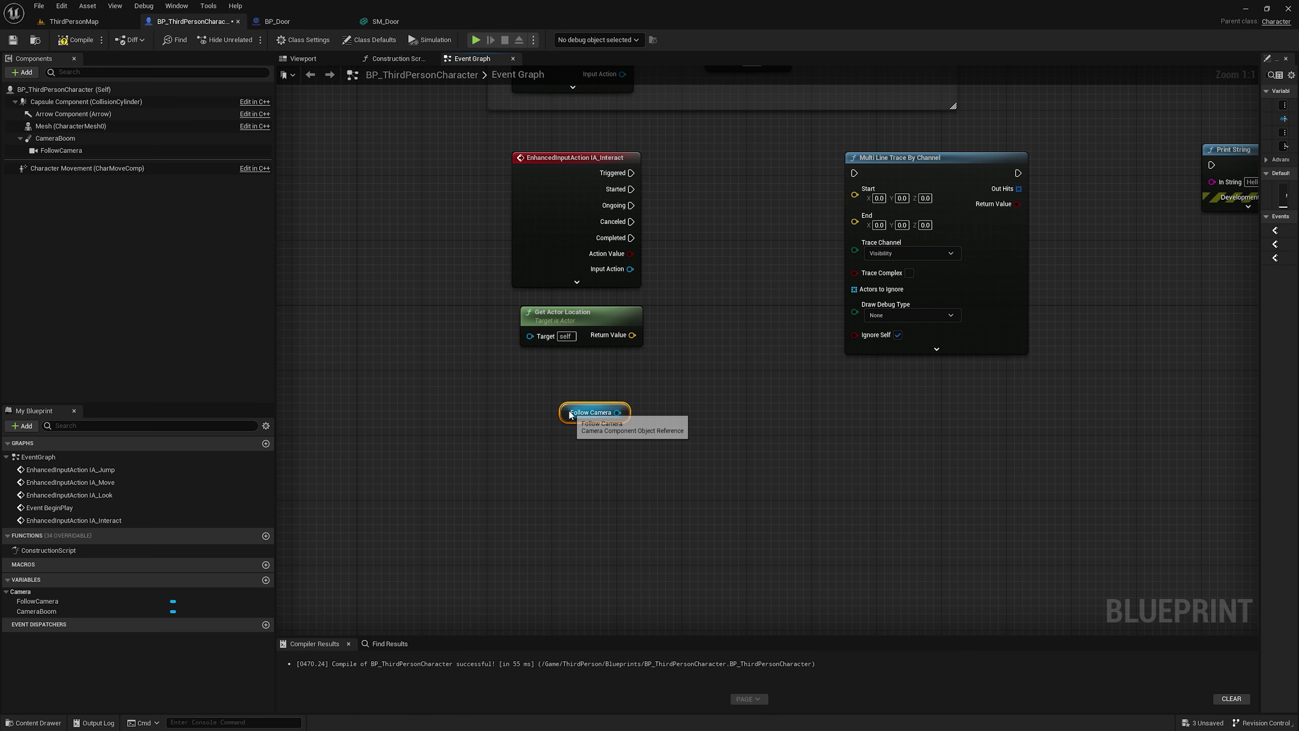
left_click_drag(569, 413, 505, 397)
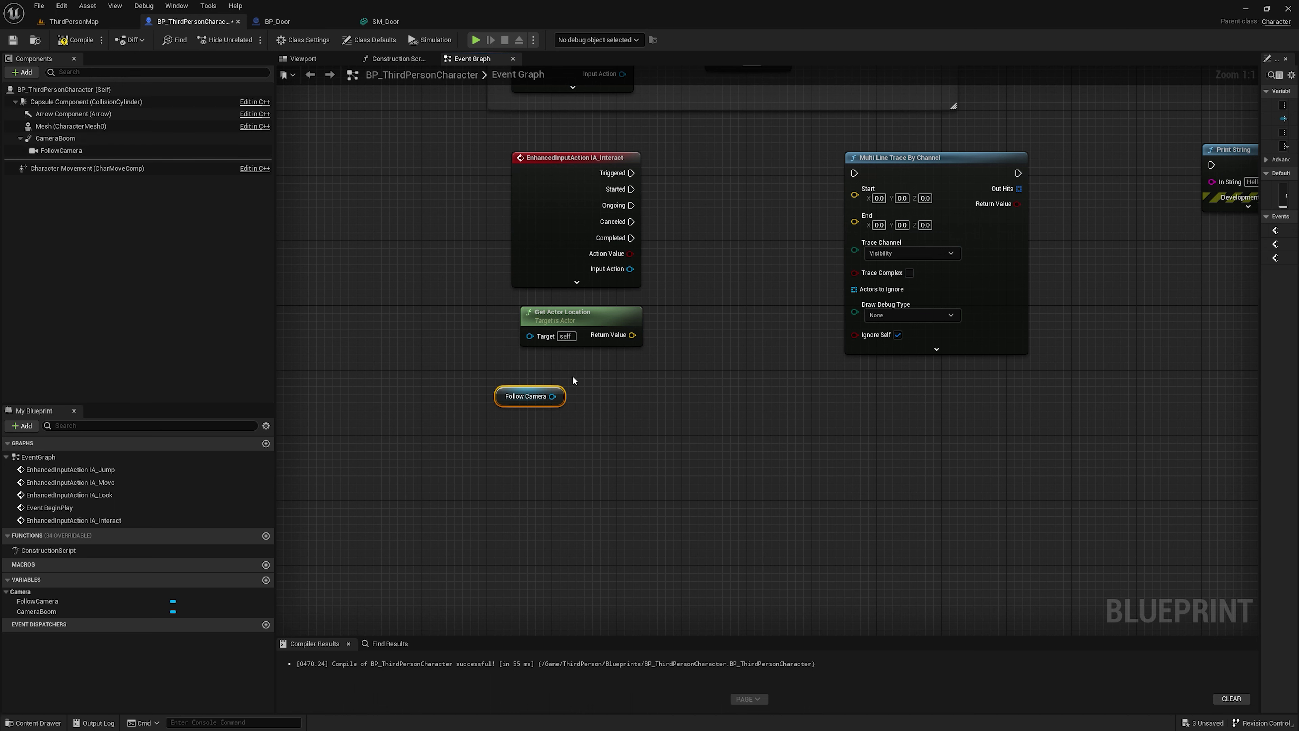
Step: Connect a Get Forward Vector node to Follow Camera and line the two nodes up
left_click_drag(552, 396, 619, 395)
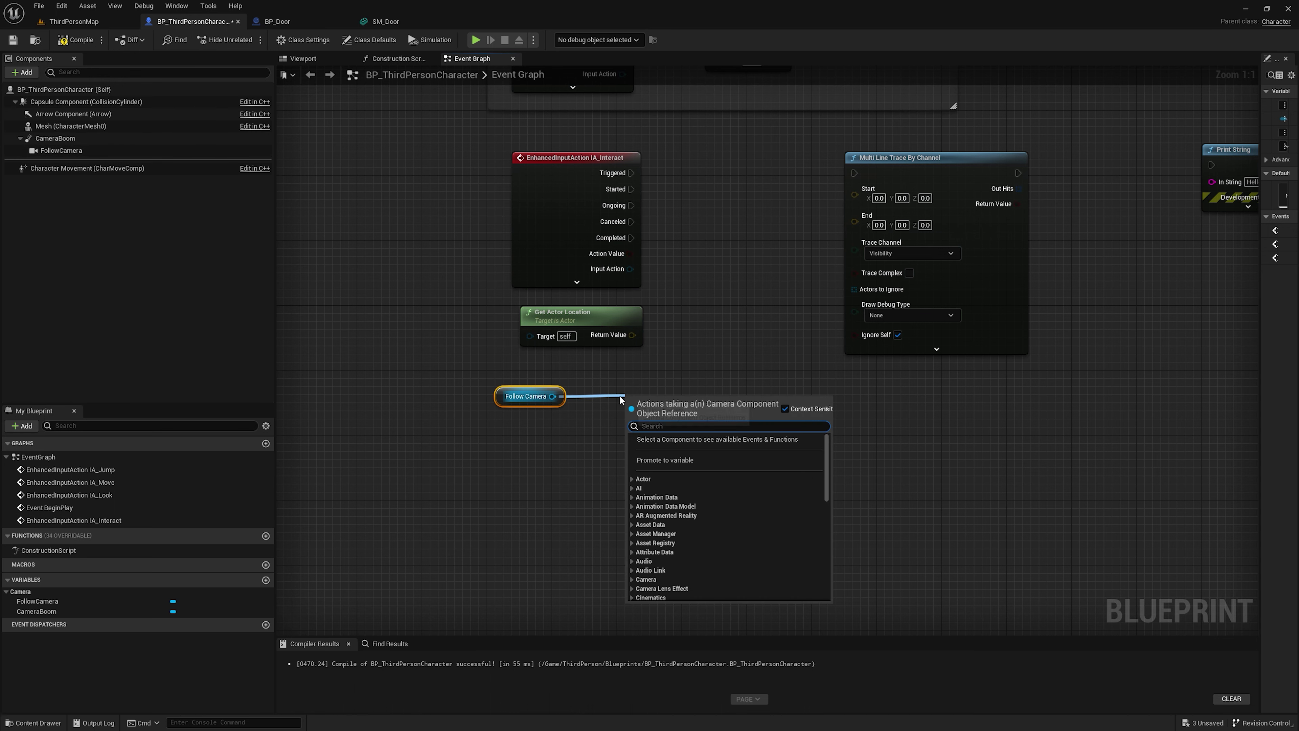
type("get forward")
key("Return")
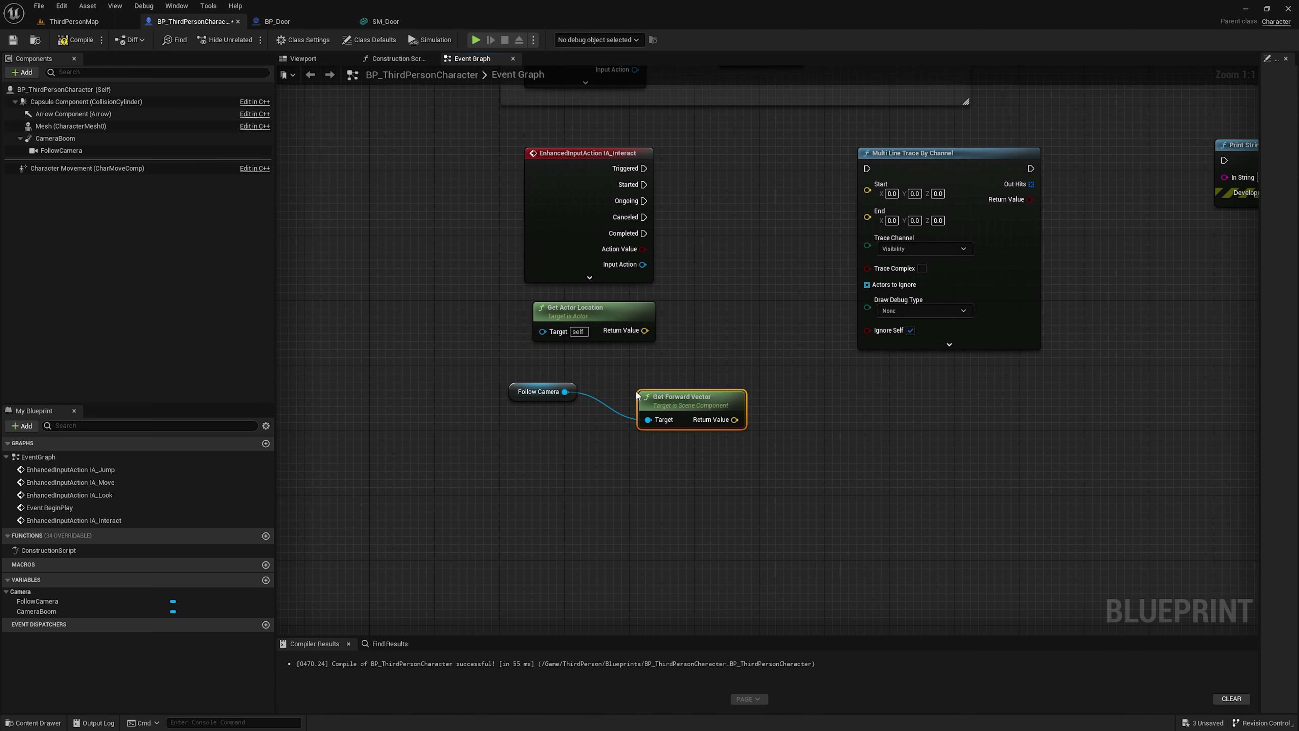
left_click(537, 391, "shift")
key("q")
left_click_drag(643, 386, 635, 377)
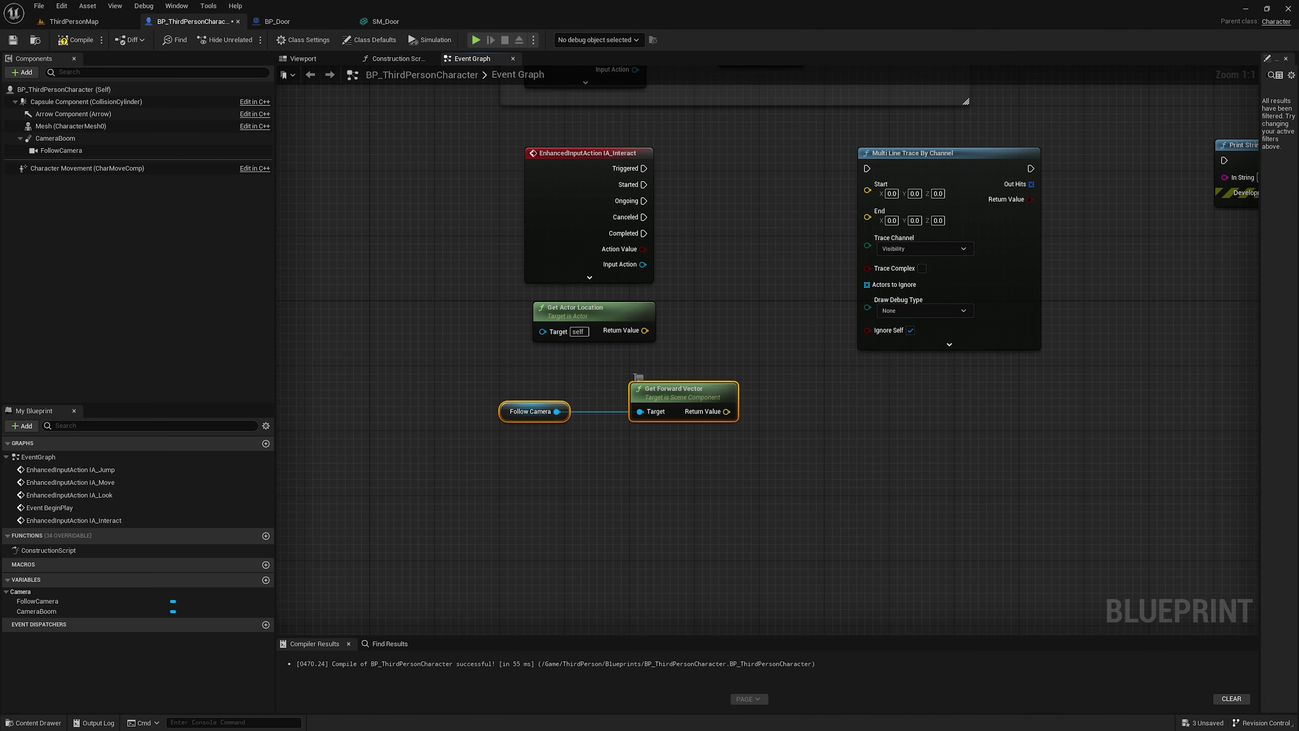
left_click(566, 536)
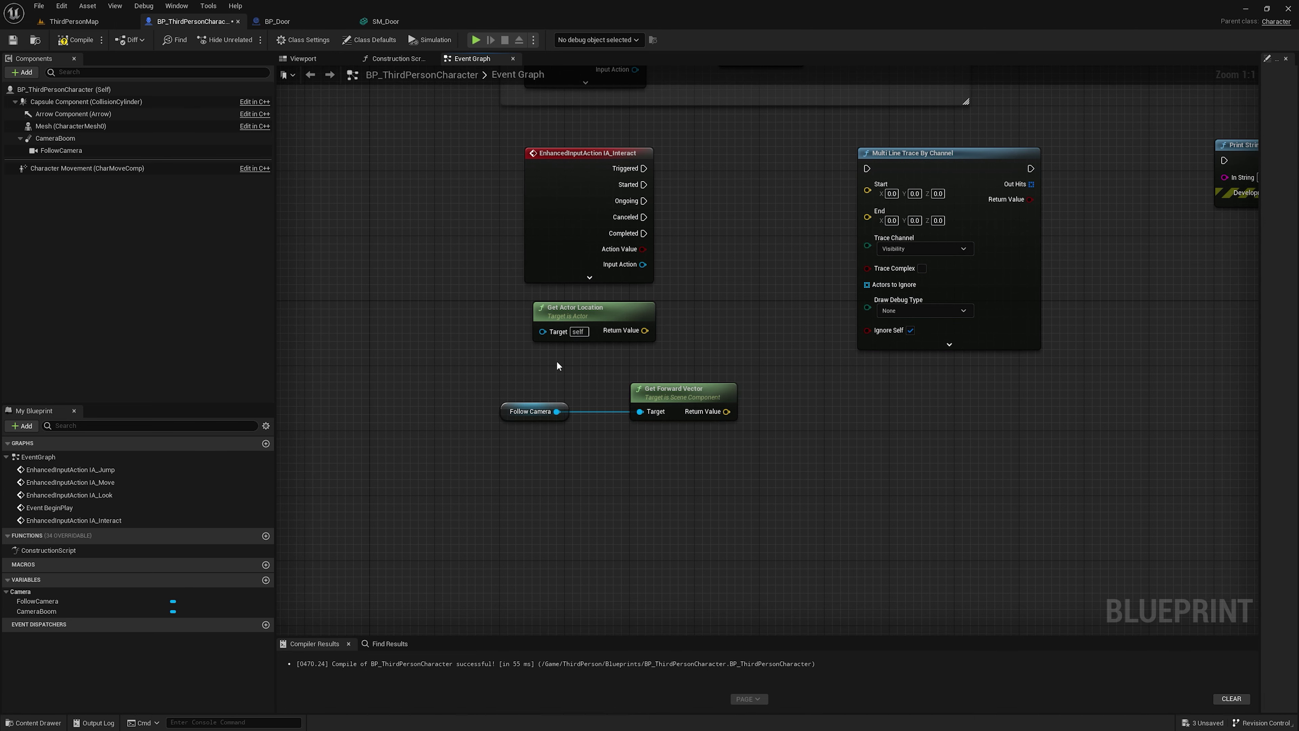
left_click_drag(527, 411, 576, 411)
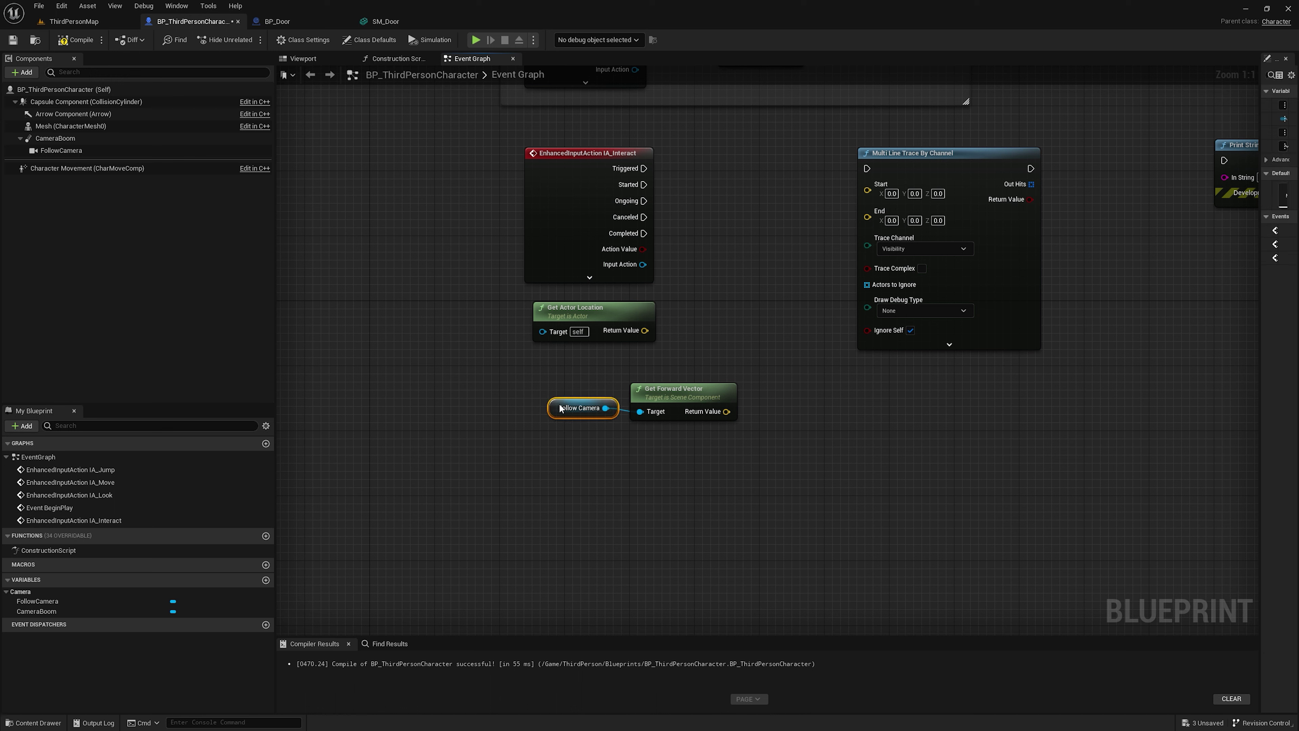
left_click_drag(752, 435, 605, 369)
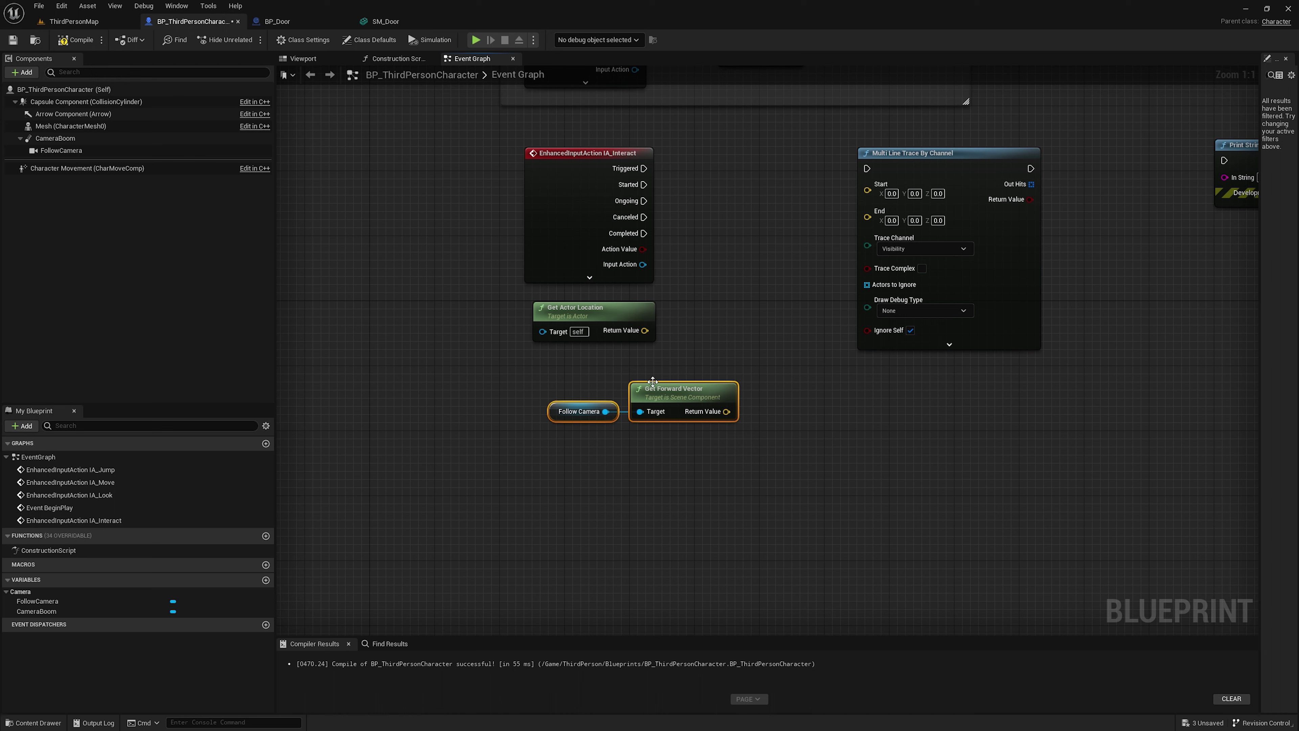
mouse_move(652, 381)
left_mouse_down()
mouse_move(572, 373)
mouse_move(738, 407)
mouse_move(716, 420)
left_mouse_up()
Step: Multiply the camera's forward vector by 350, 350, 350 and align the multiply node
type("+")
key("Return")
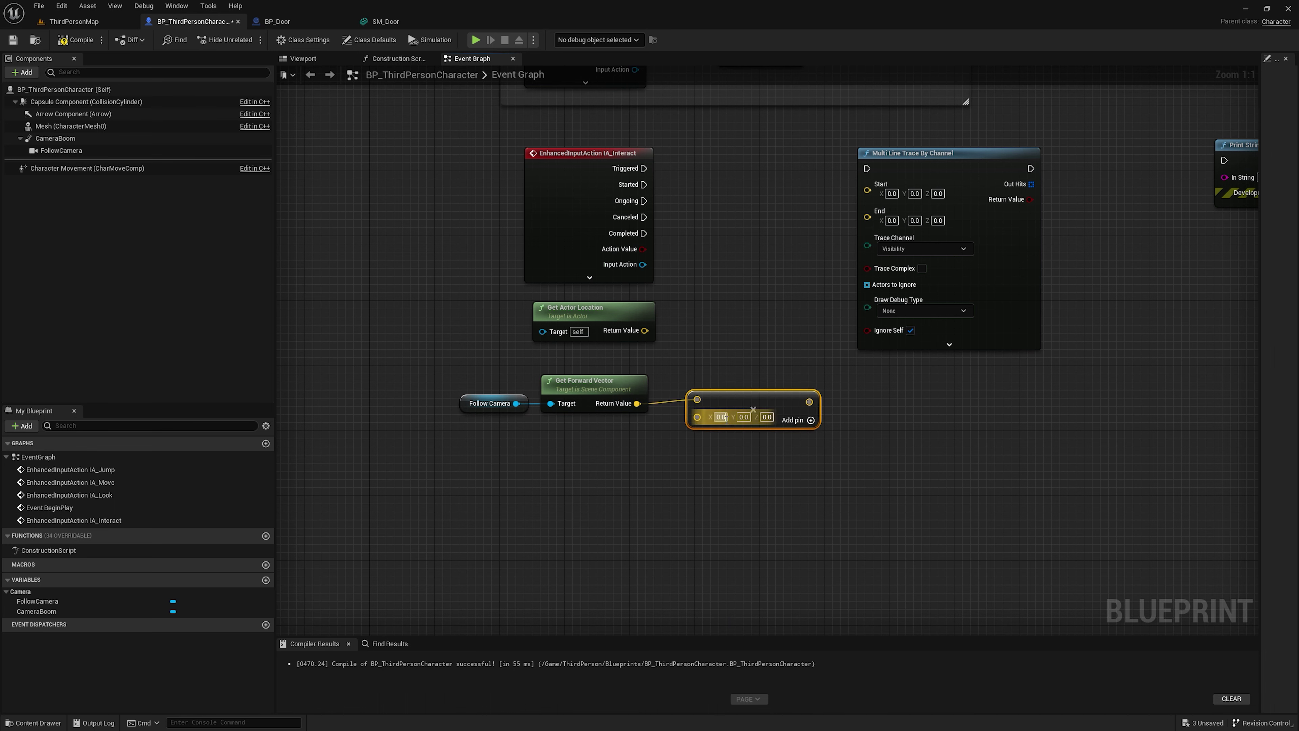
type("350")
key("Tab")
type("350")
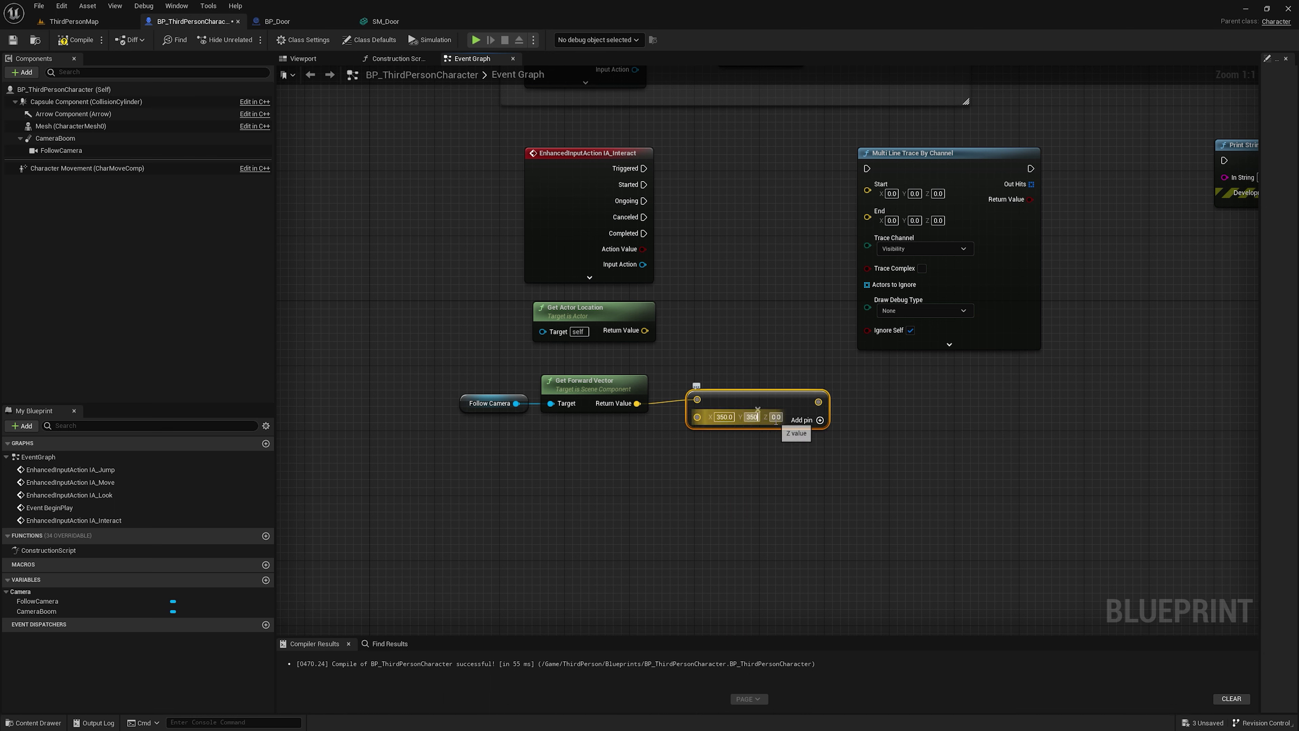
type("350")
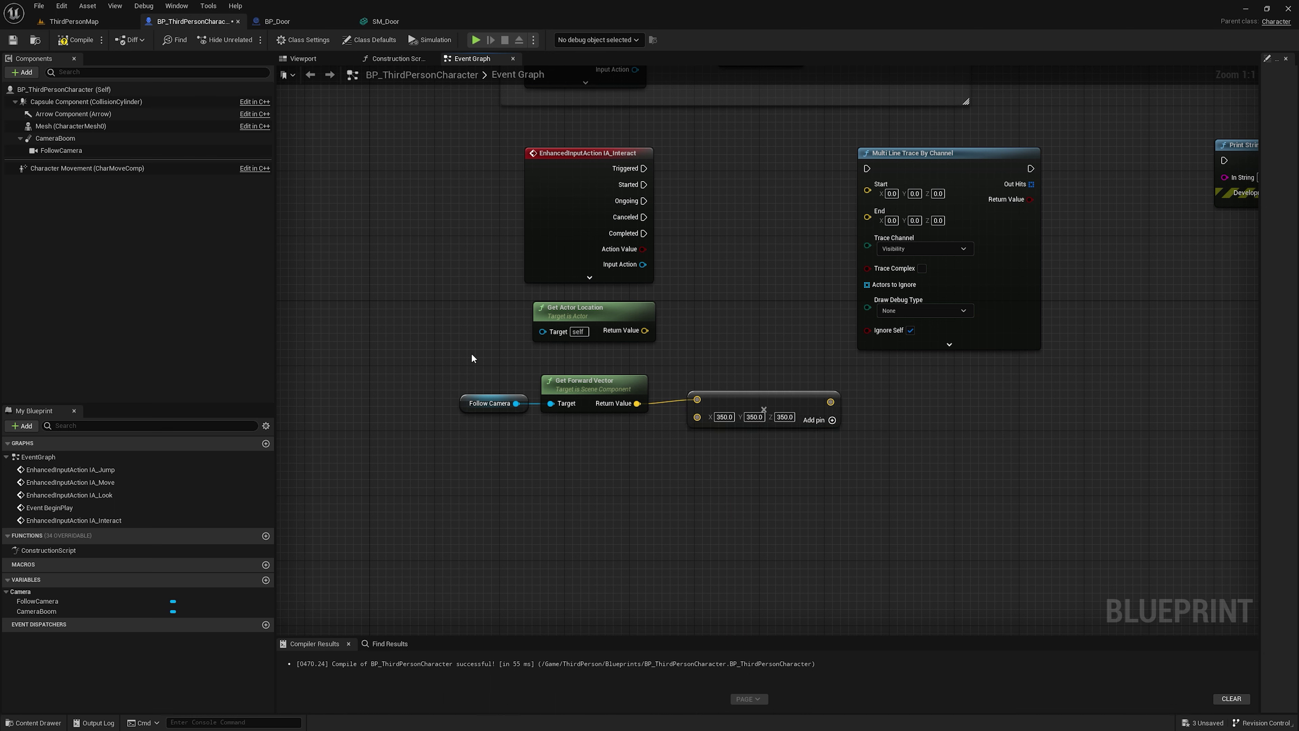
mouse_move(474, 356)
left_mouse_down()
mouse_move(736, 440)
mouse_move(735, 401)
left_mouse_up()
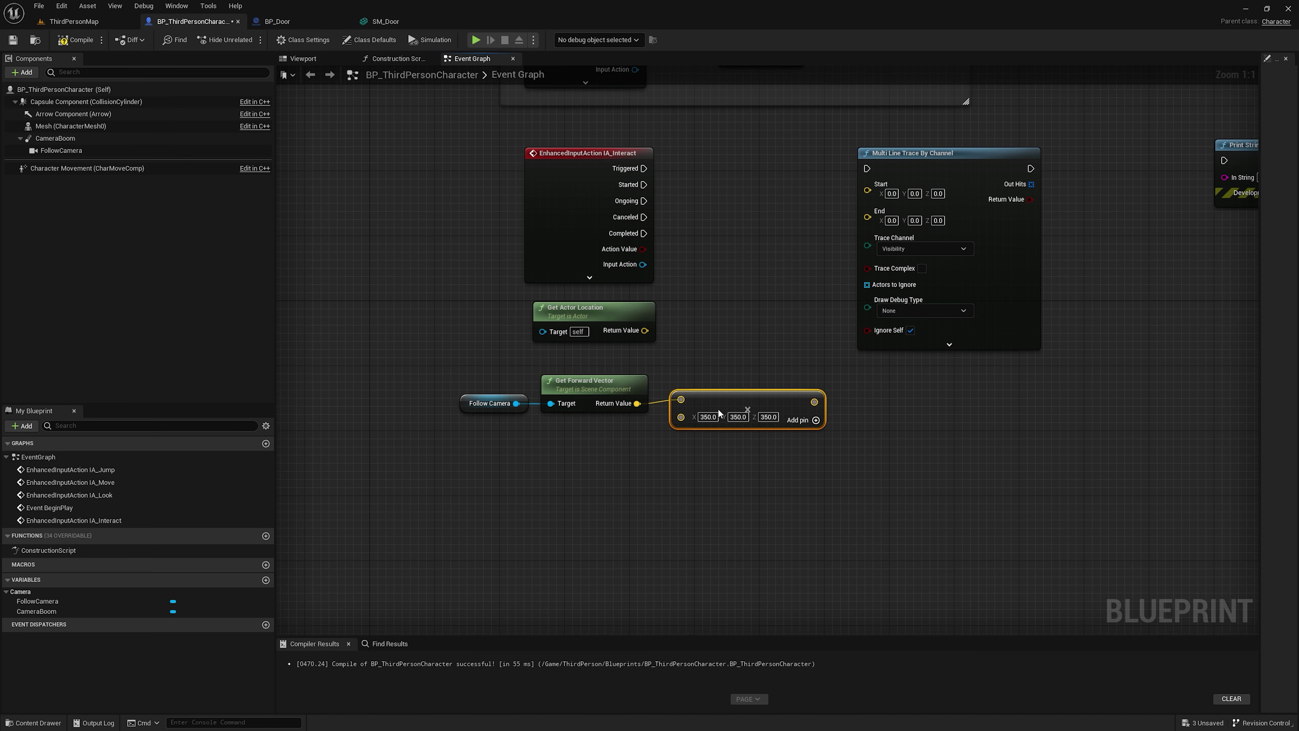
left_click_drag(468, 377, 716, 435)
key("q")
left_click(679, 369)
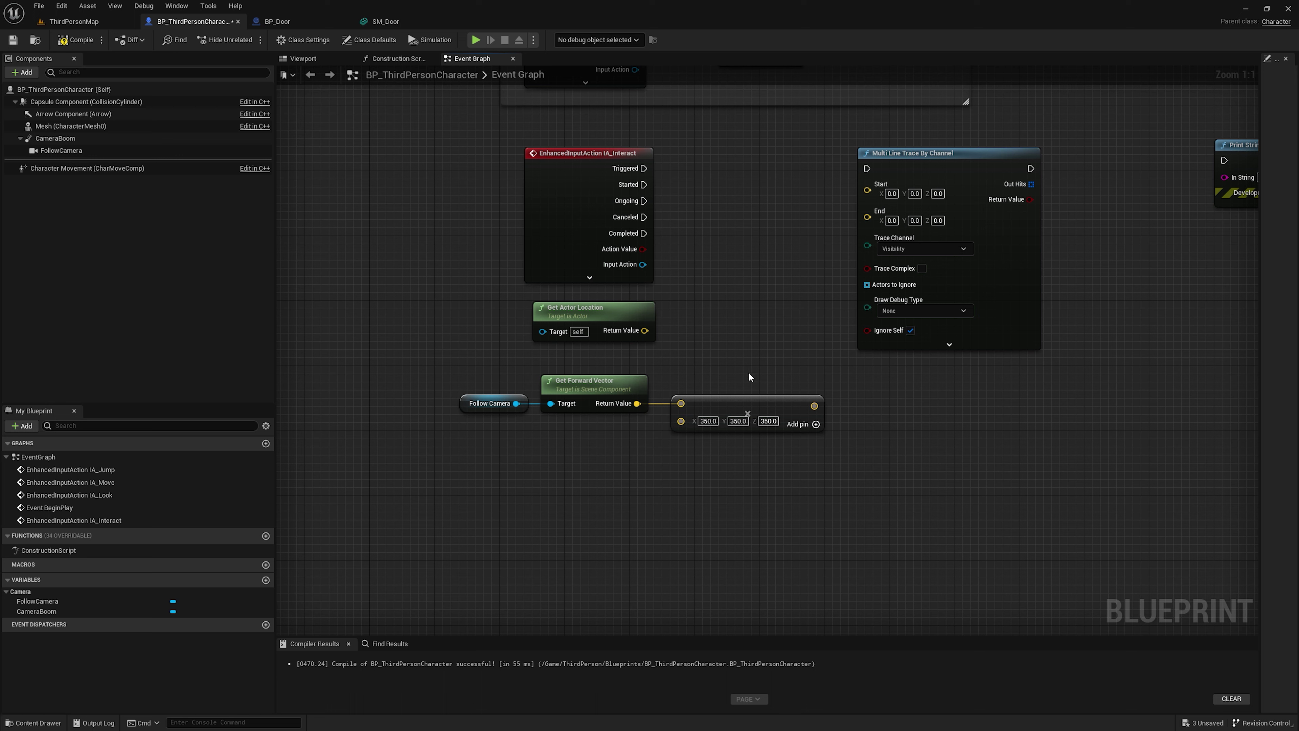
left_click_drag(463, 381, 708, 382)
left_click(723, 330)
Step: Add the scaled vector to Get Actor Location and wire trace Start, End and IA_Interact Started
right_click_drag(687, 369, 670, 388)
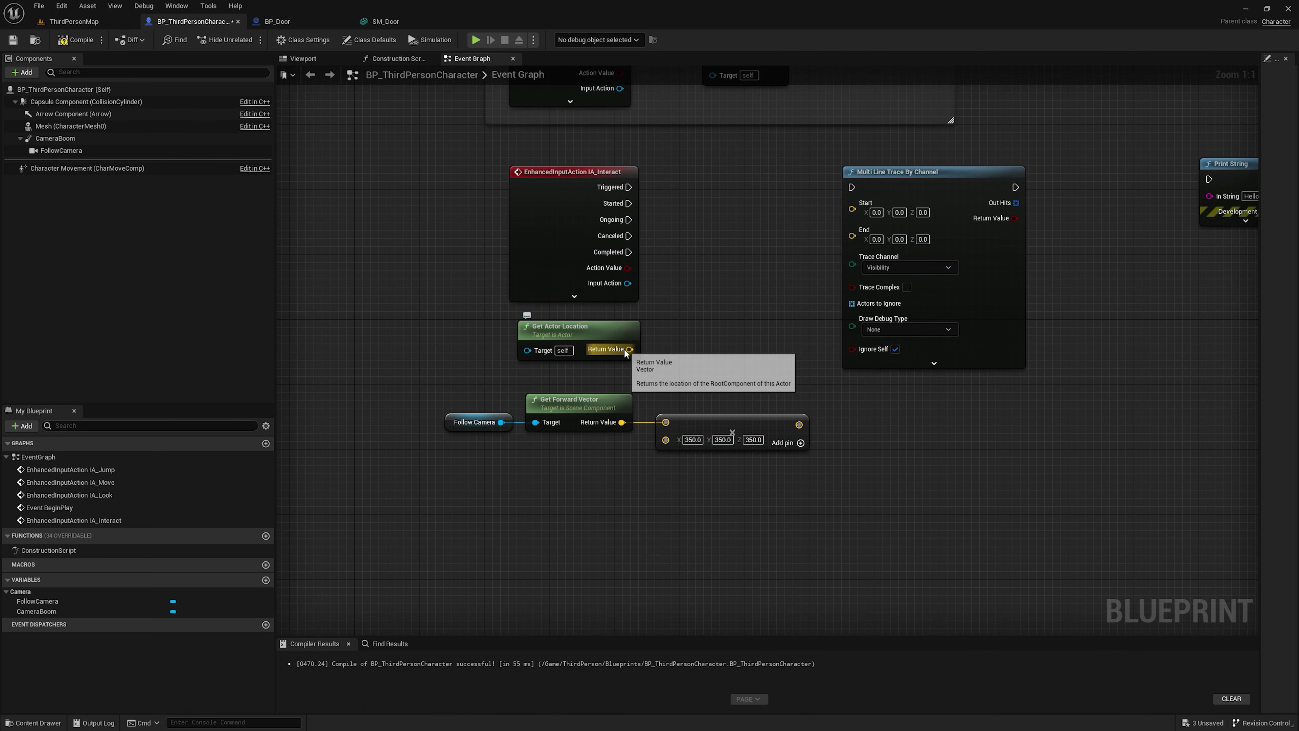
left_click_drag(630, 349, 682, 348)
type("make array")
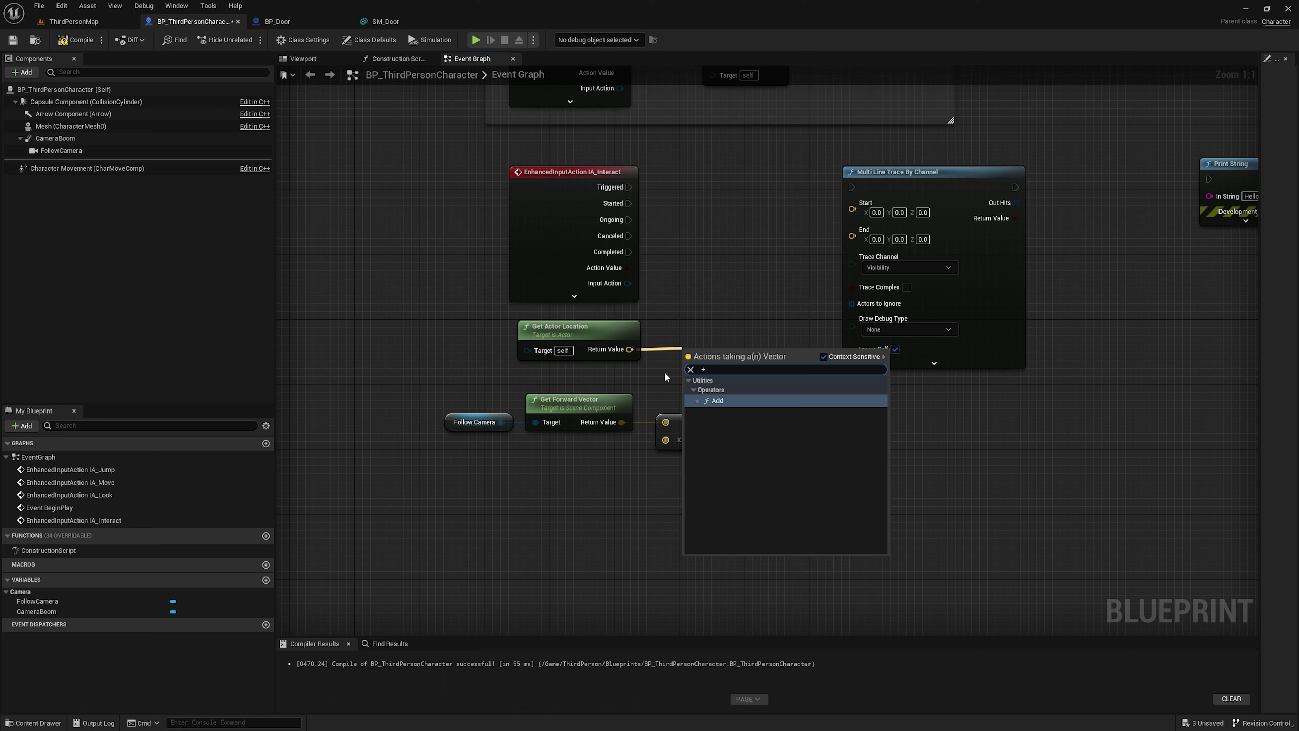
key("Return")
mouse_move(785, 426)
left_mouse_down()
mouse_move(717, 383)
mouse_move(733, 362)
left_mouse_up()
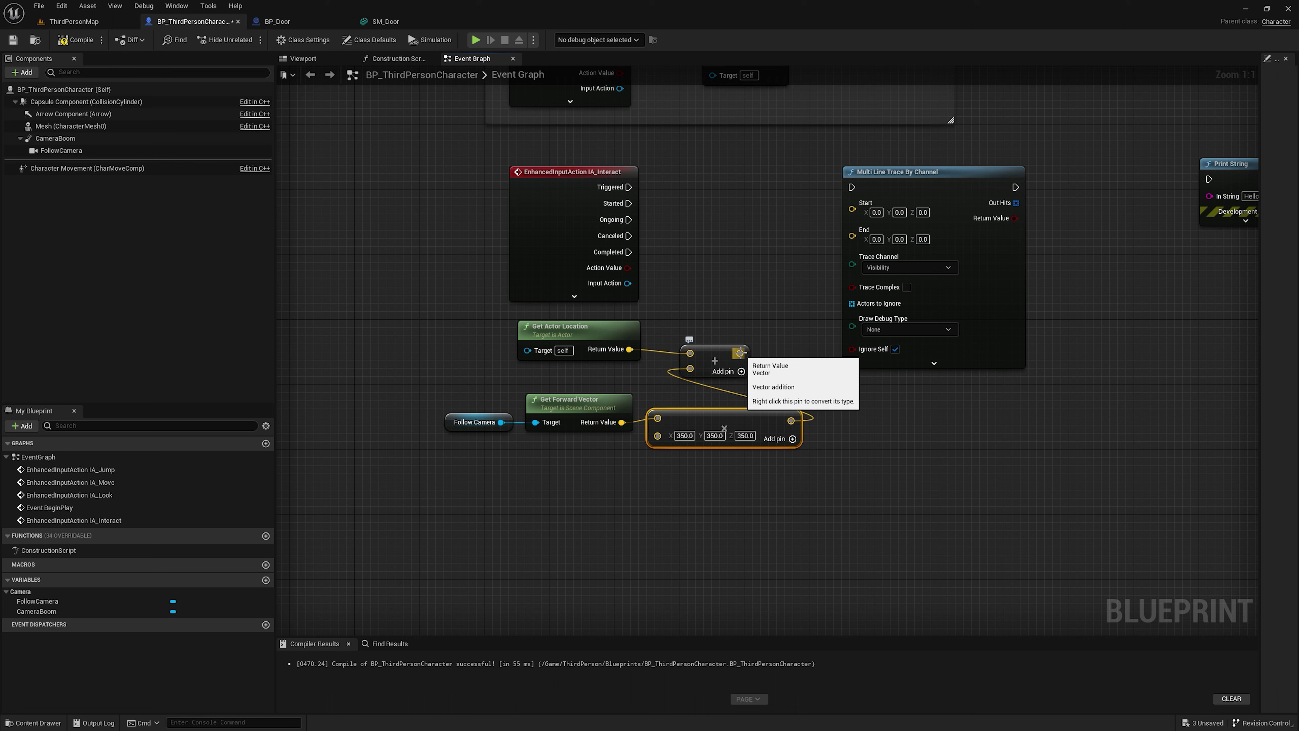
left_click_drag(739, 352, 852, 236)
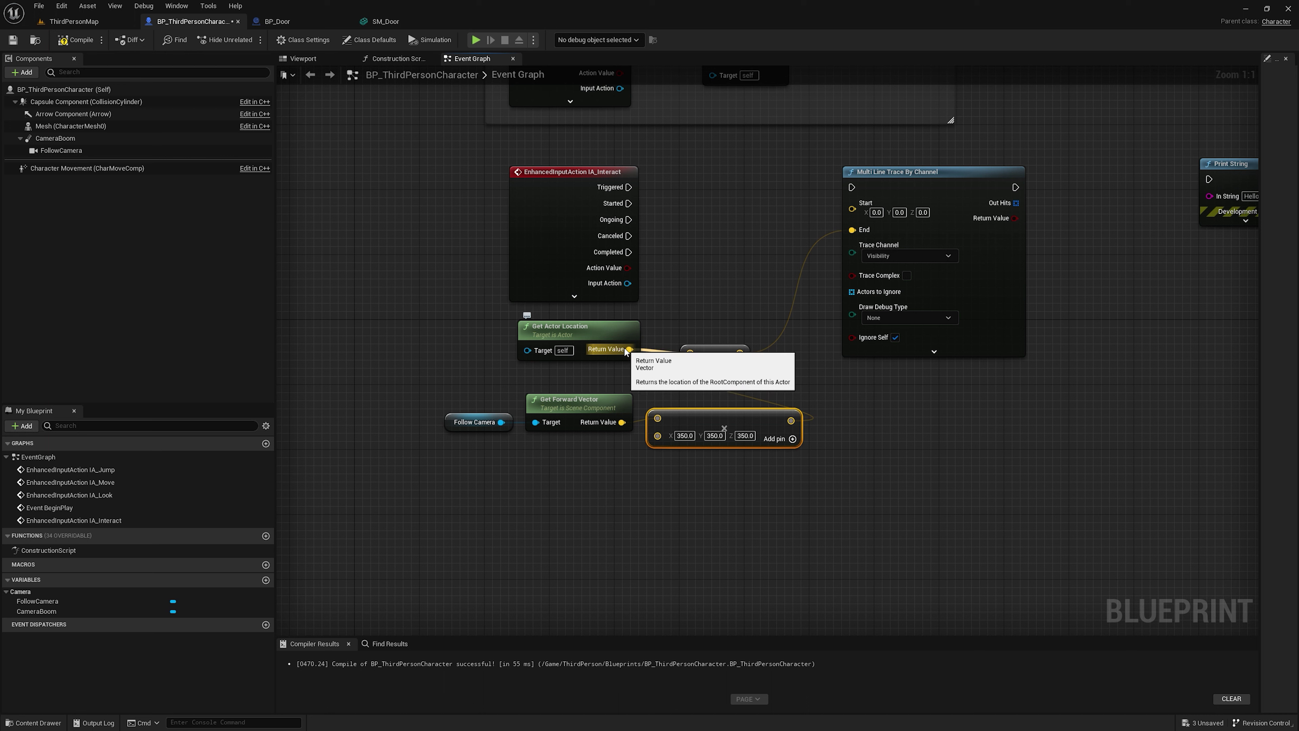
left_click_drag(629, 349, 852, 208)
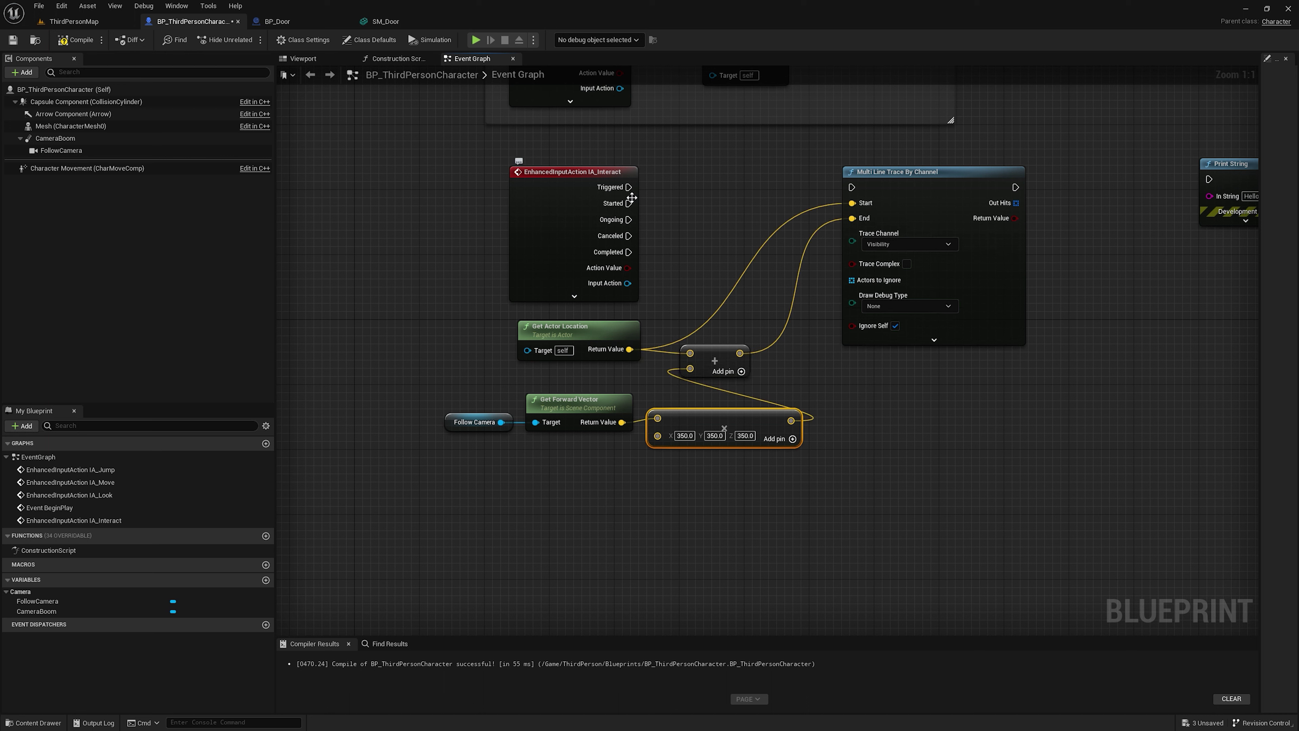
left_click_drag(628, 203, 851, 187)
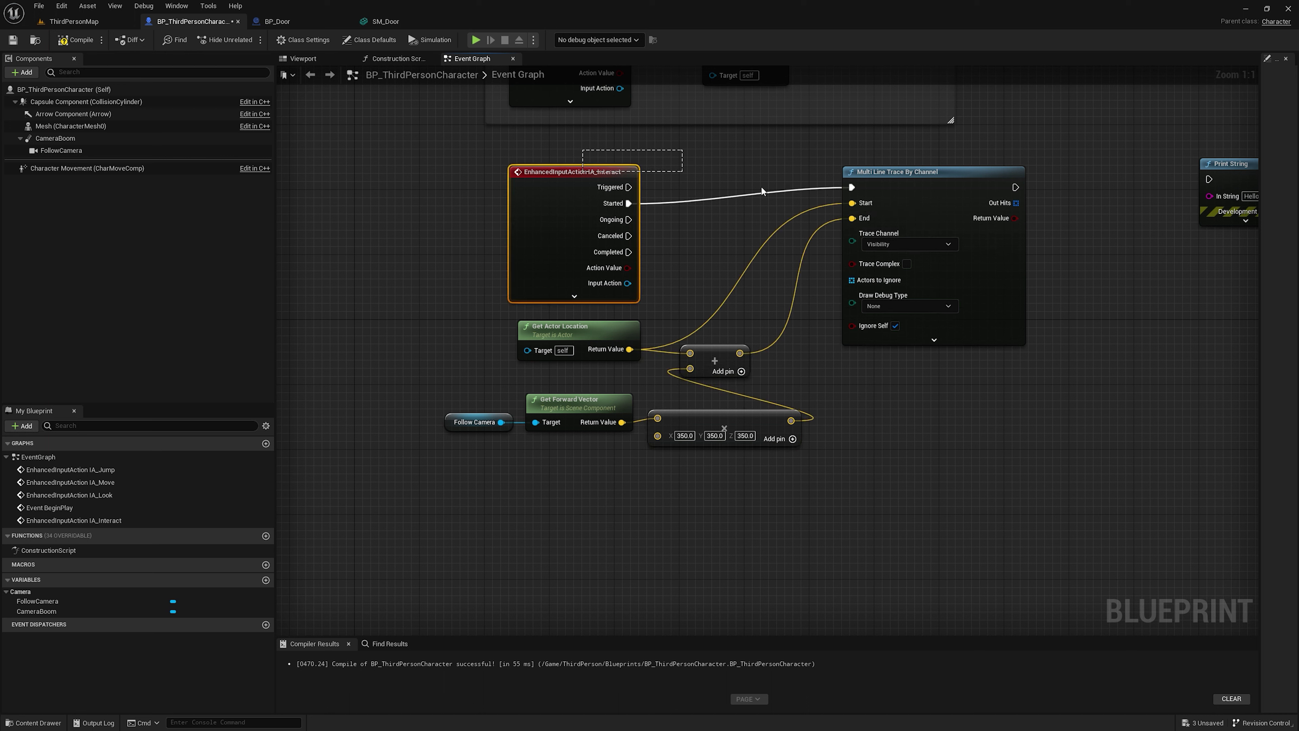
Step: Straighten the exec wire into the trace and tidy the surrounding node layout
left_click(762, 191)
key("q")
left_click_drag(511, 307, 757, 376)
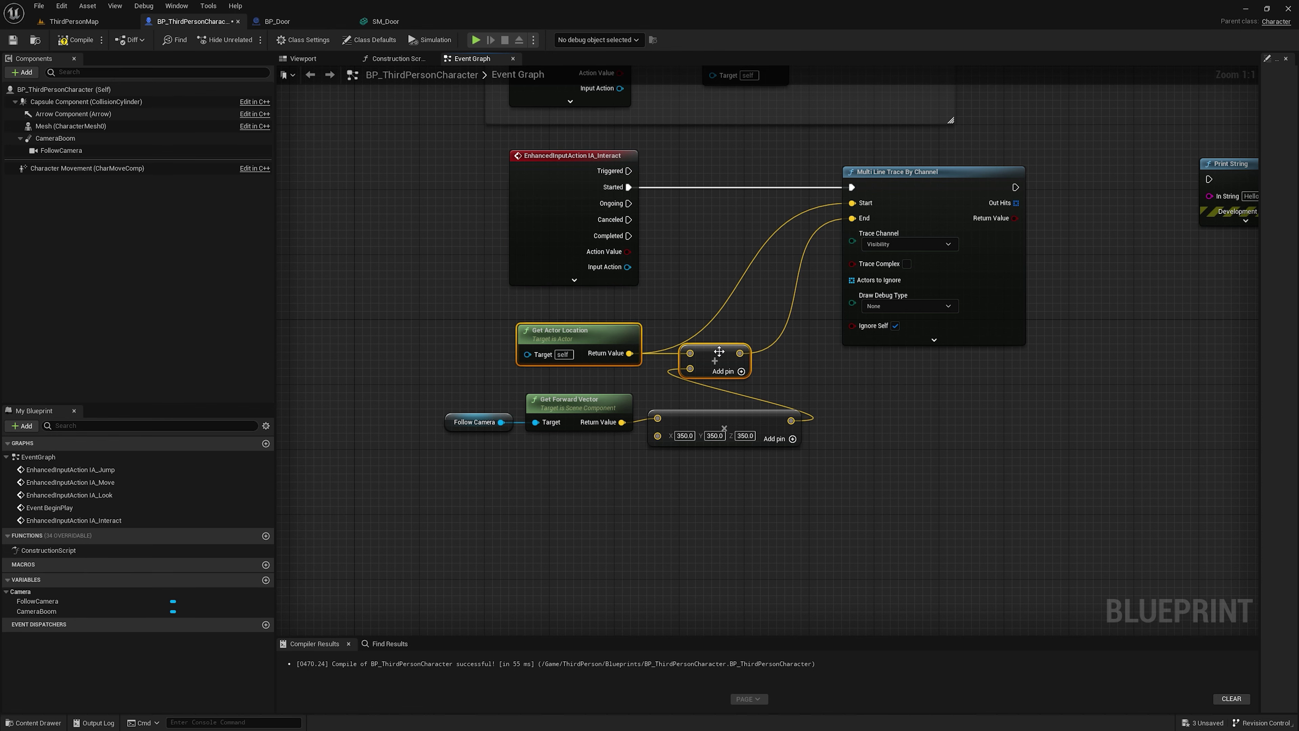
left_click_drag(562, 331, 628, 302)
left_click_drag(501, 382, 746, 472)
left_click_drag(693, 417, 606, 382)
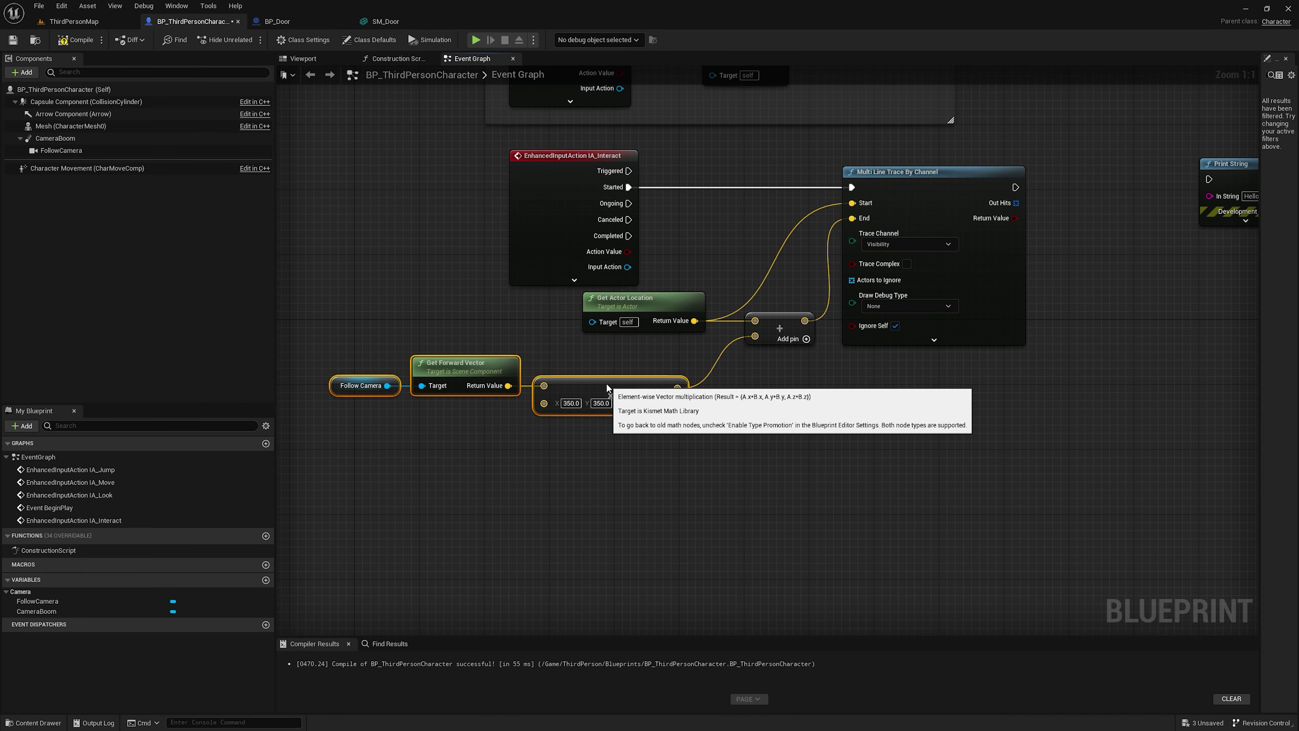
right_click_drag(606, 383, 629, 412)
left_click_drag(613, 189, 533, 188)
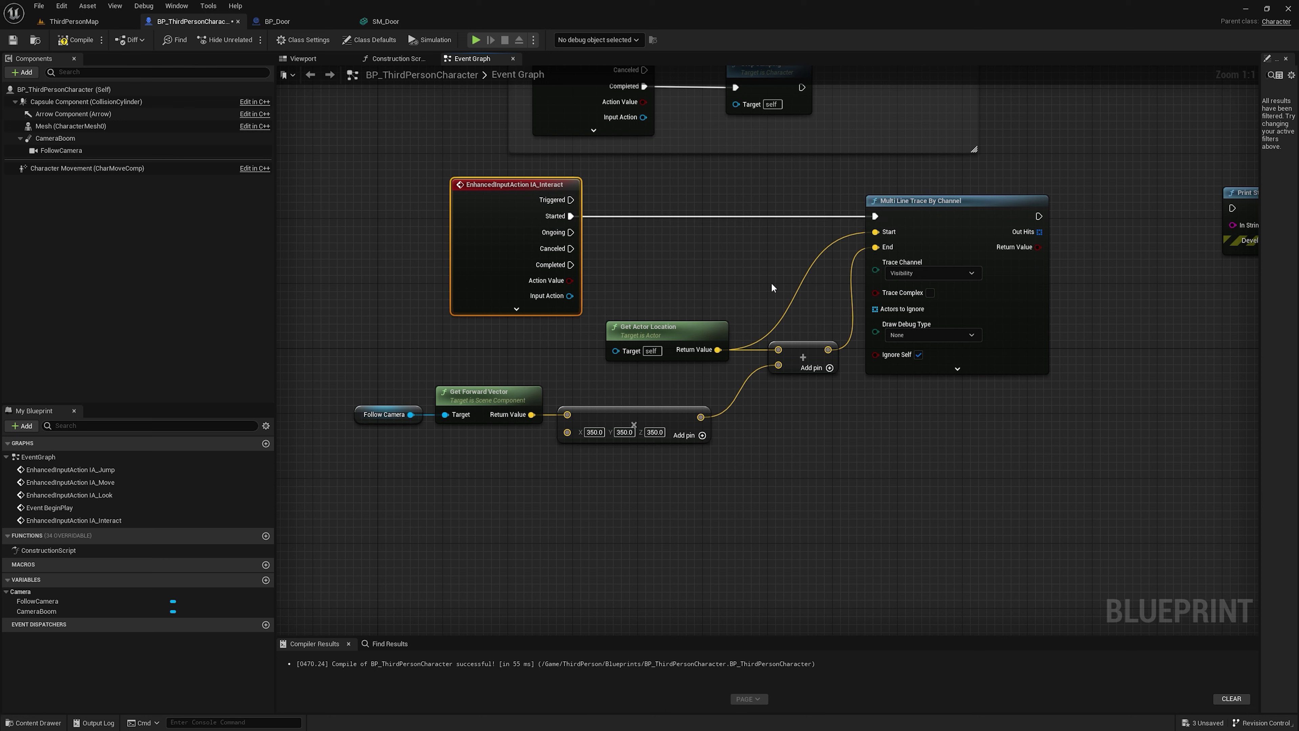
right_click_drag(781, 256, 452, 257)
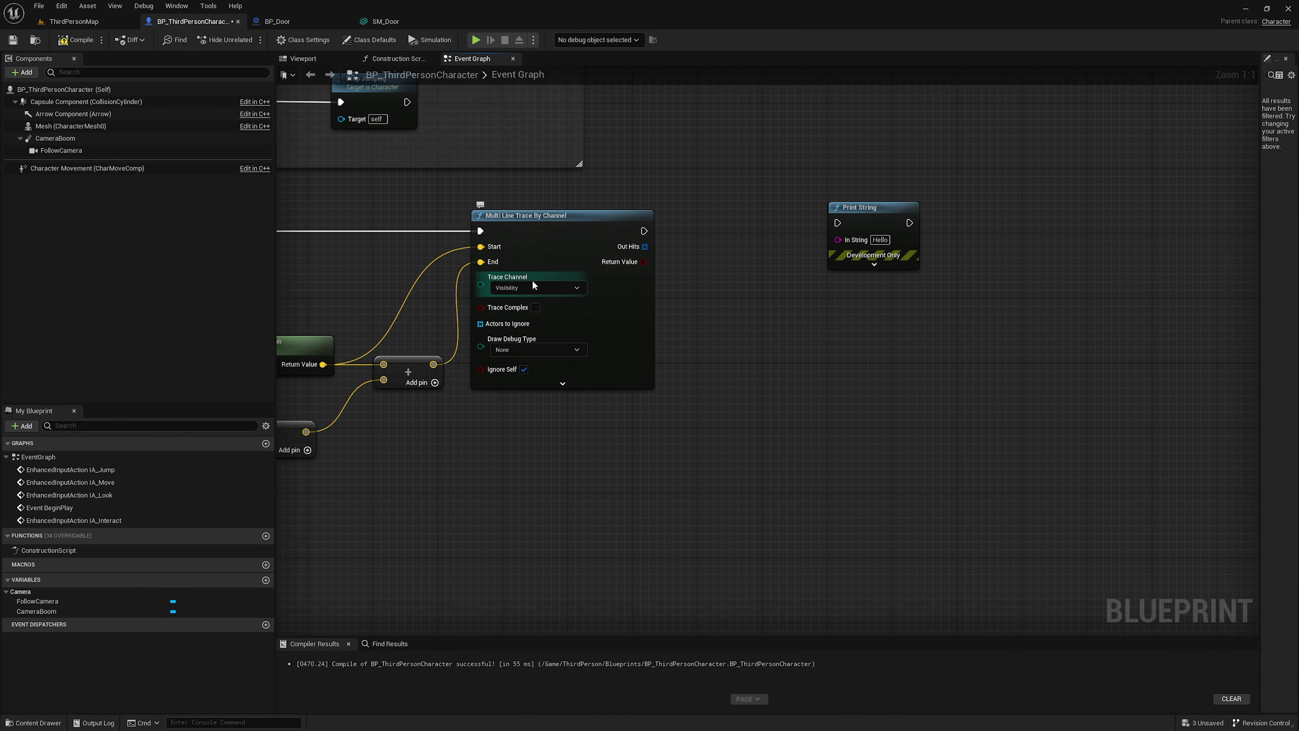
Step: Watch the Multi Line Trace's Out Hits value and abandon a Break Hit search from it
left_click(537, 234)
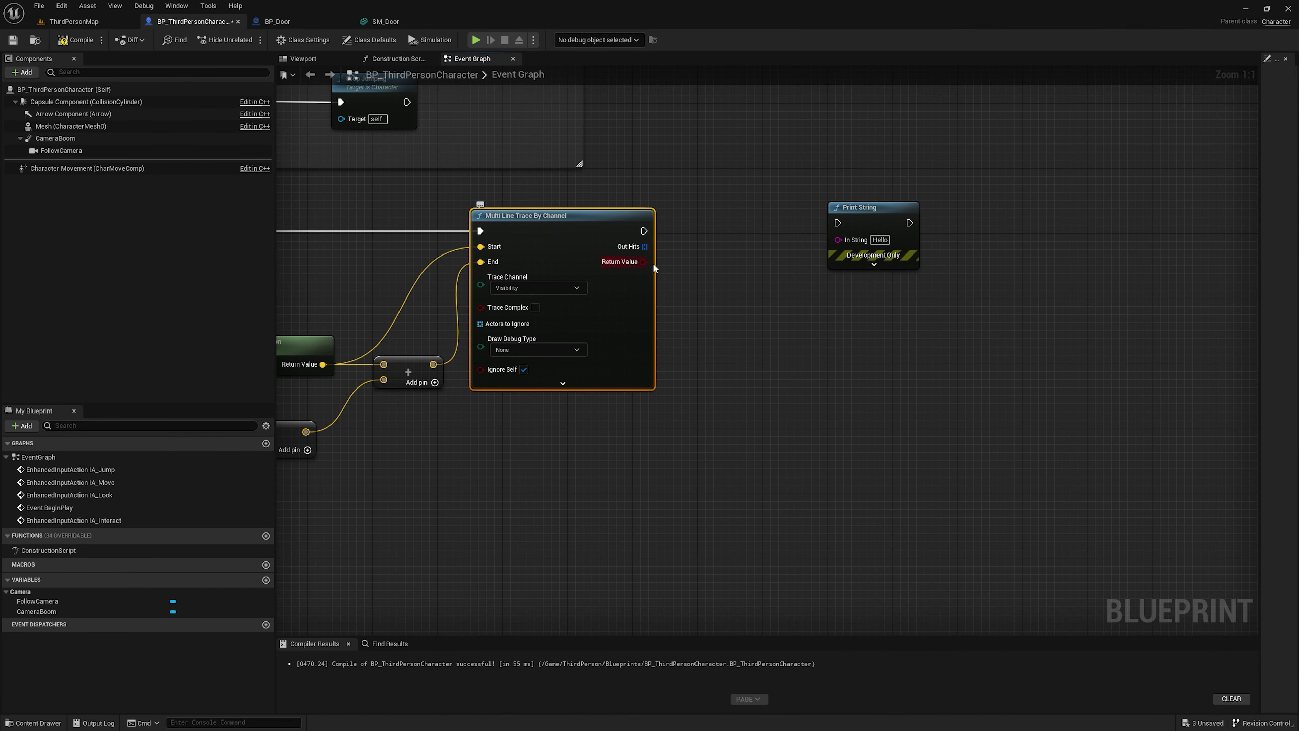
right_click_drag(734, 266, 629, 261)
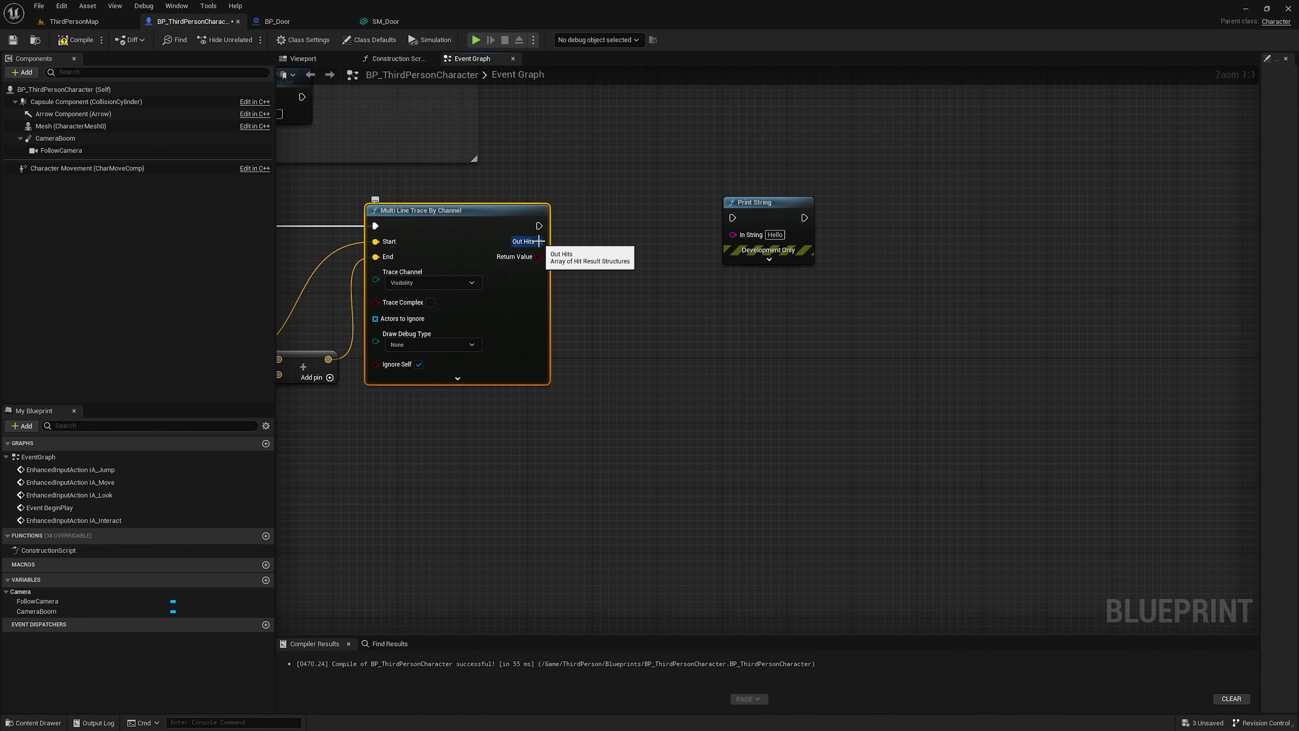
right_click(540, 242)
left_click(574, 296)
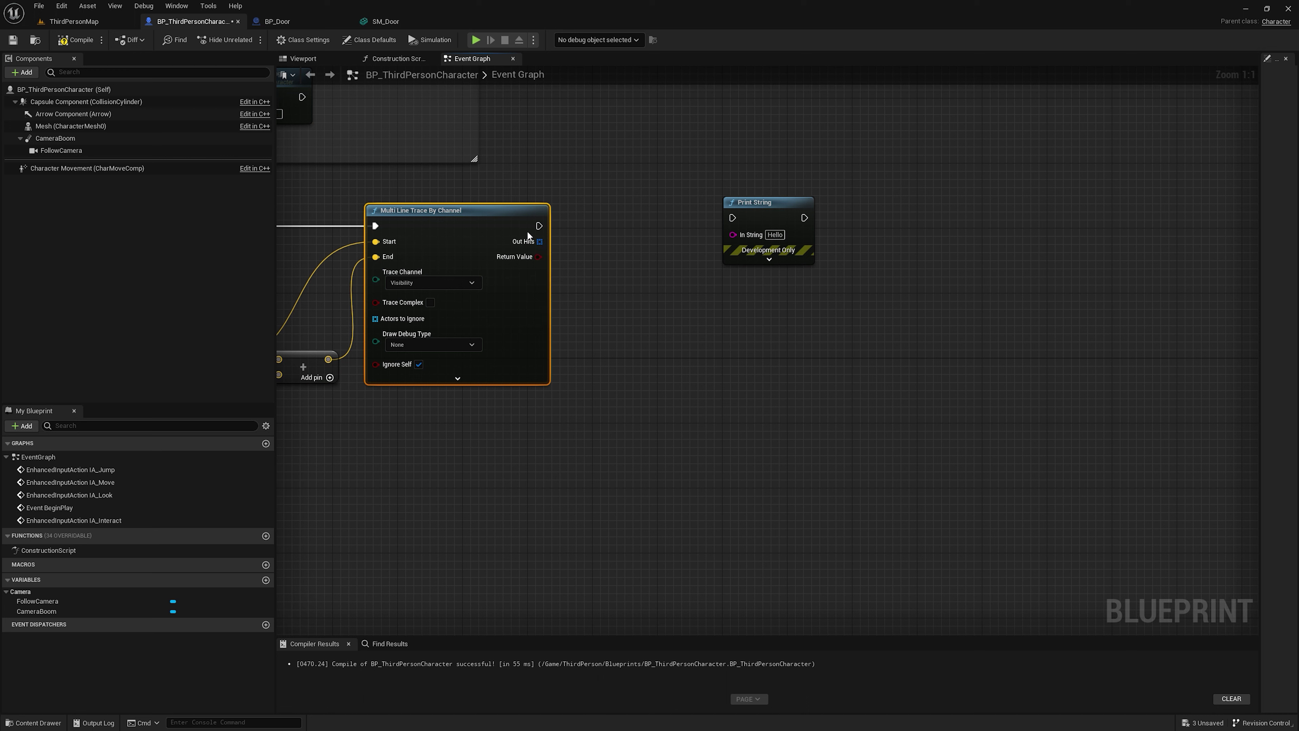
left_click_drag(539, 242, 579, 349)
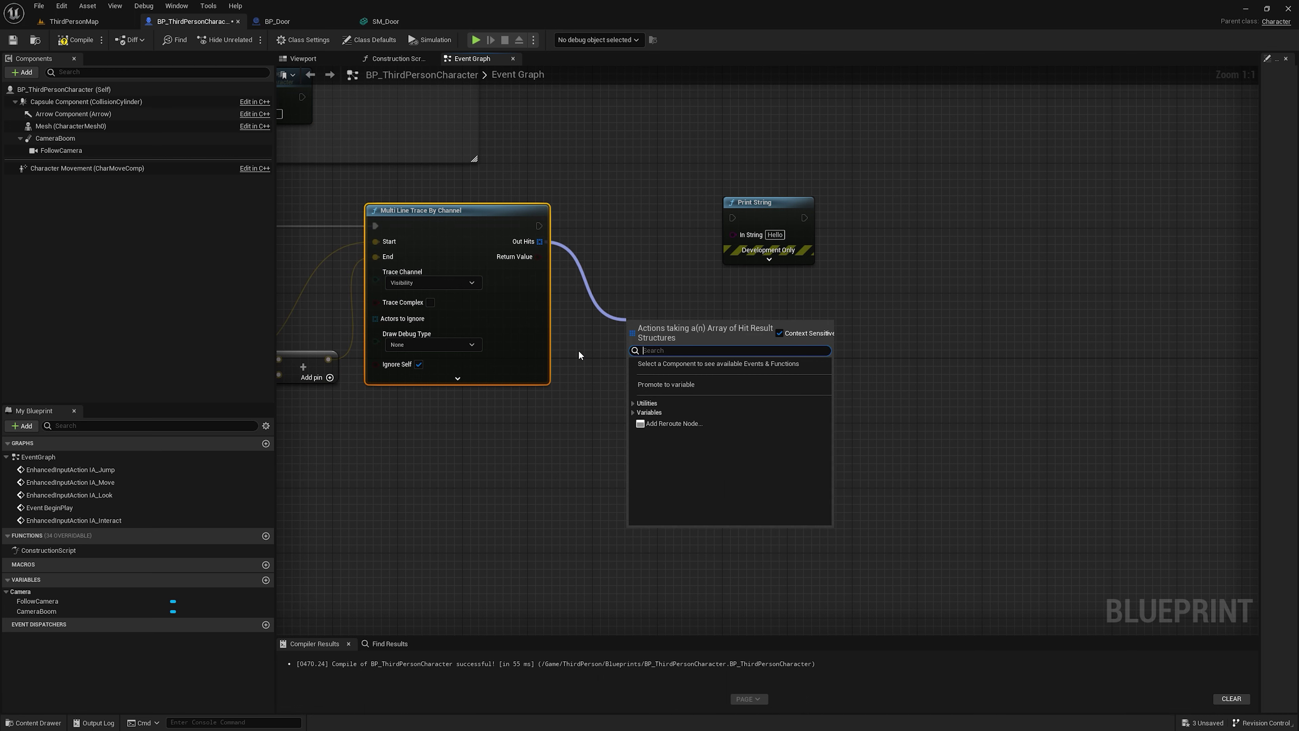
type("break h")
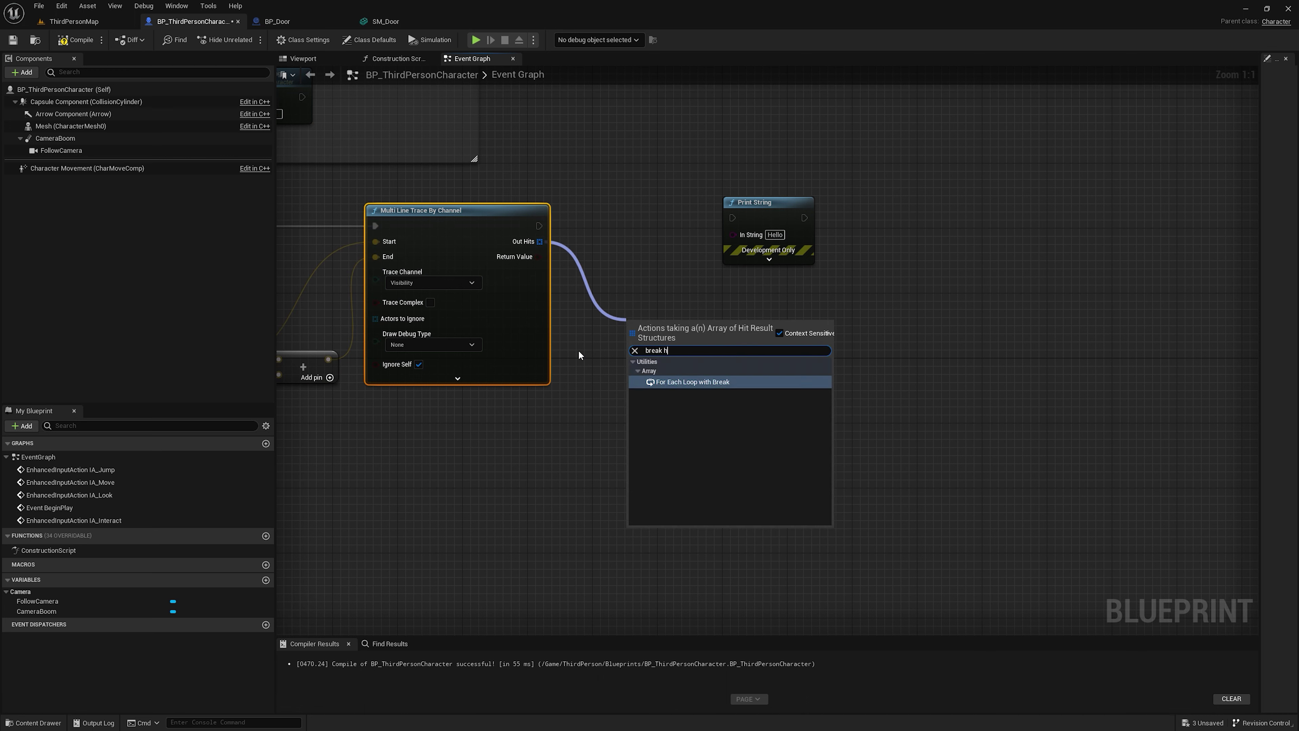
key("BackSpace")
key("BackSpace")
key("BackSpace")
left_click(579, 355)
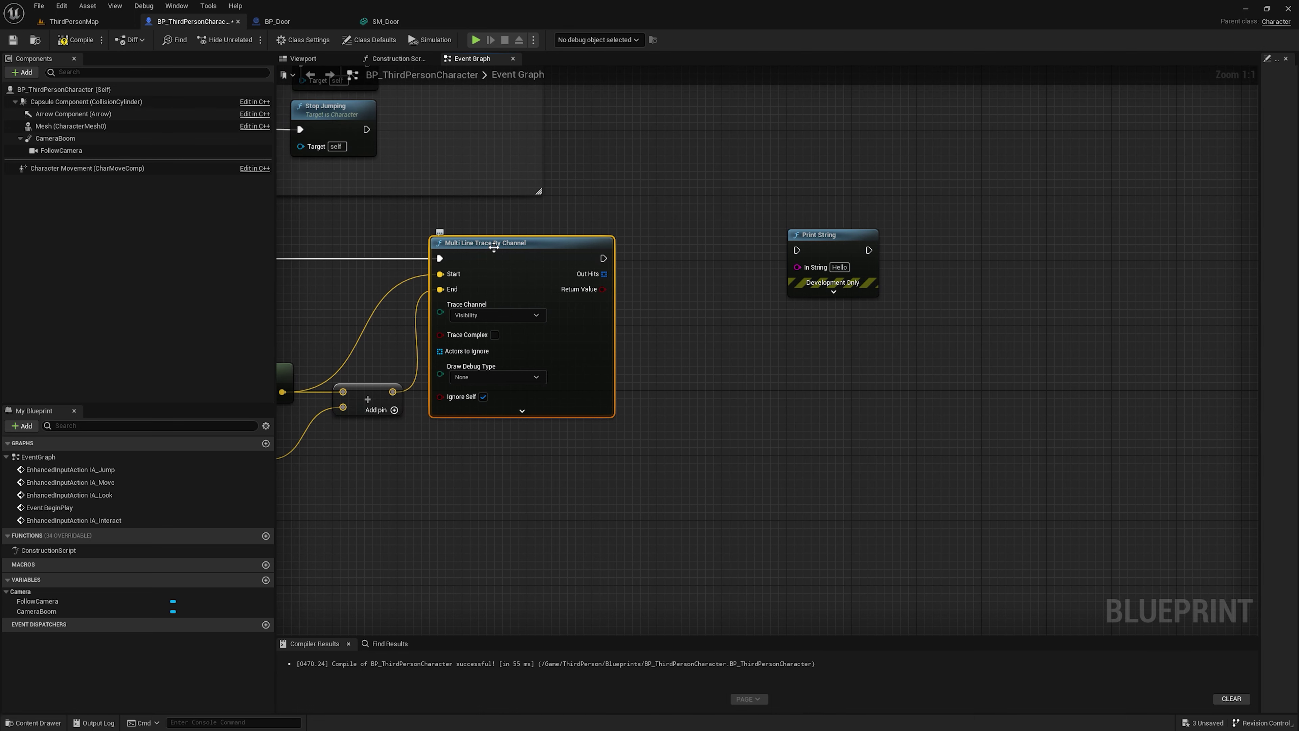
right_click_drag(487, 260, 759, 279)
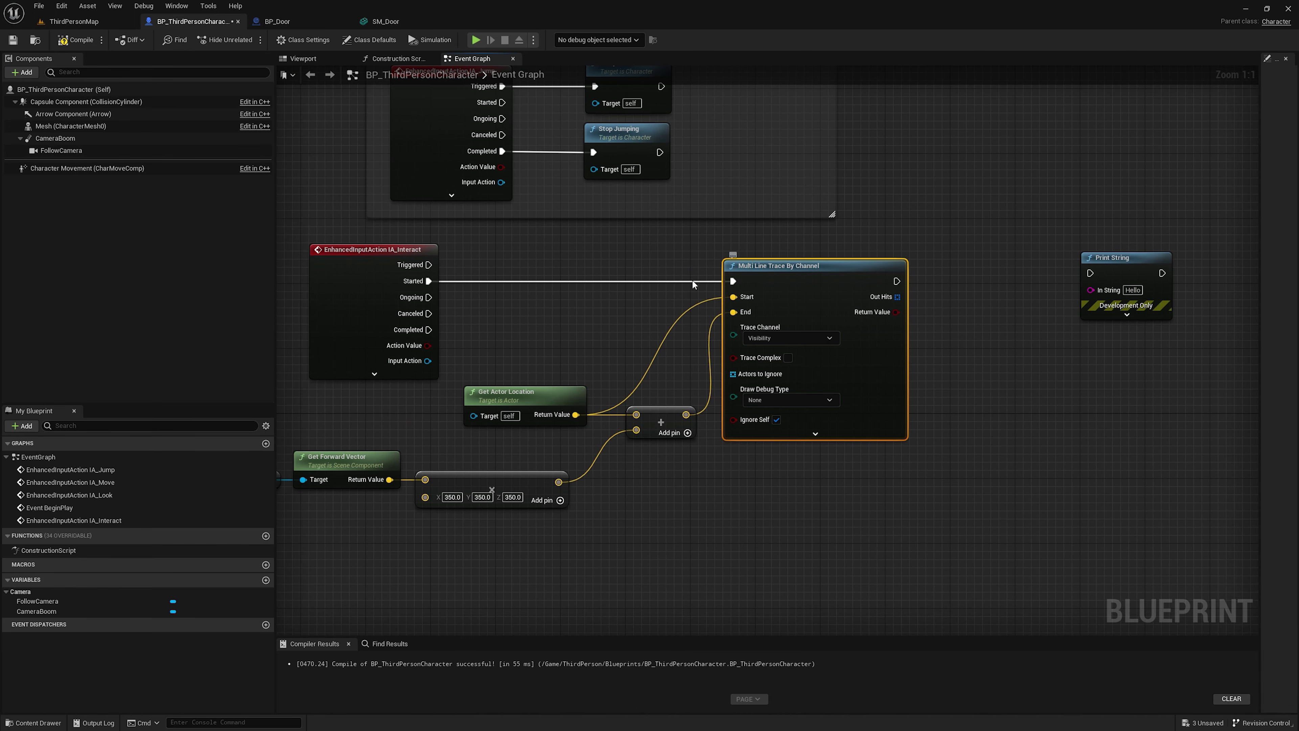
Step: Add a Line Trace By Channel node driven by the IA_Interact Started event
left_click_drag(429, 280, 535, 313)
type("line tr")
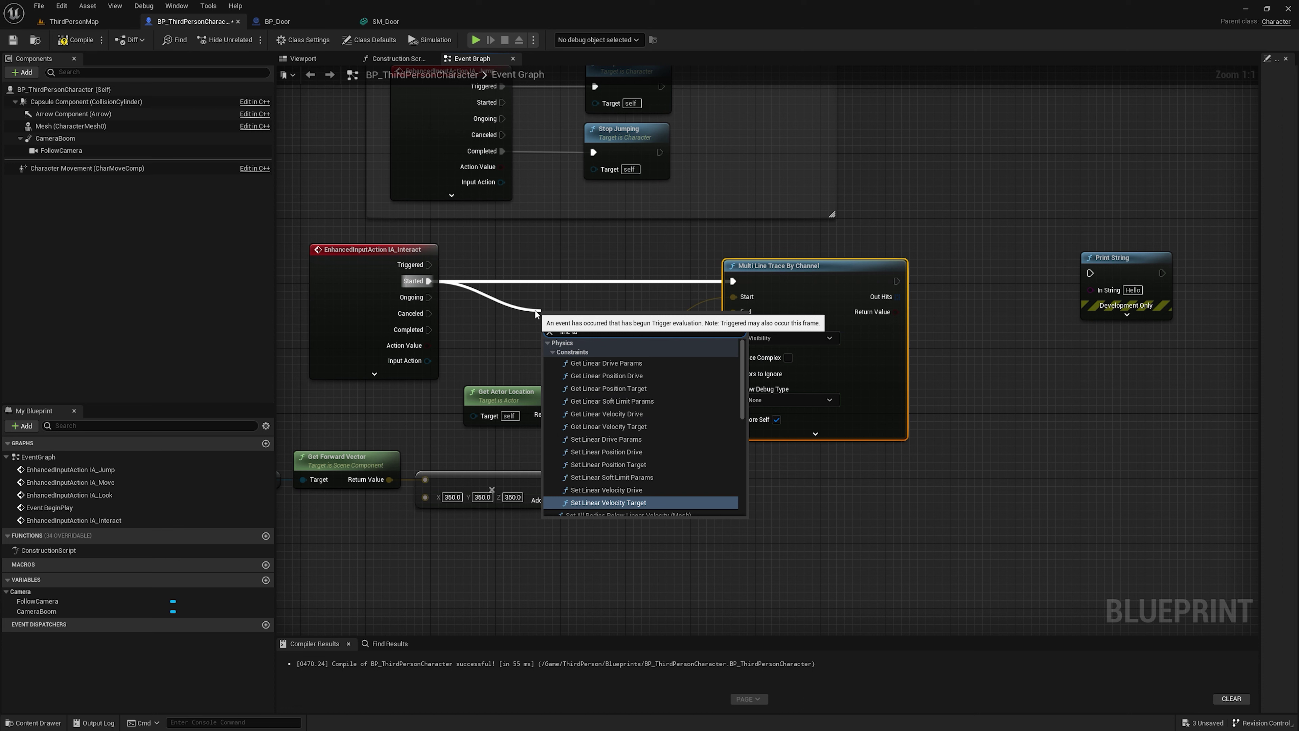
key("BackSpace")
type("race")
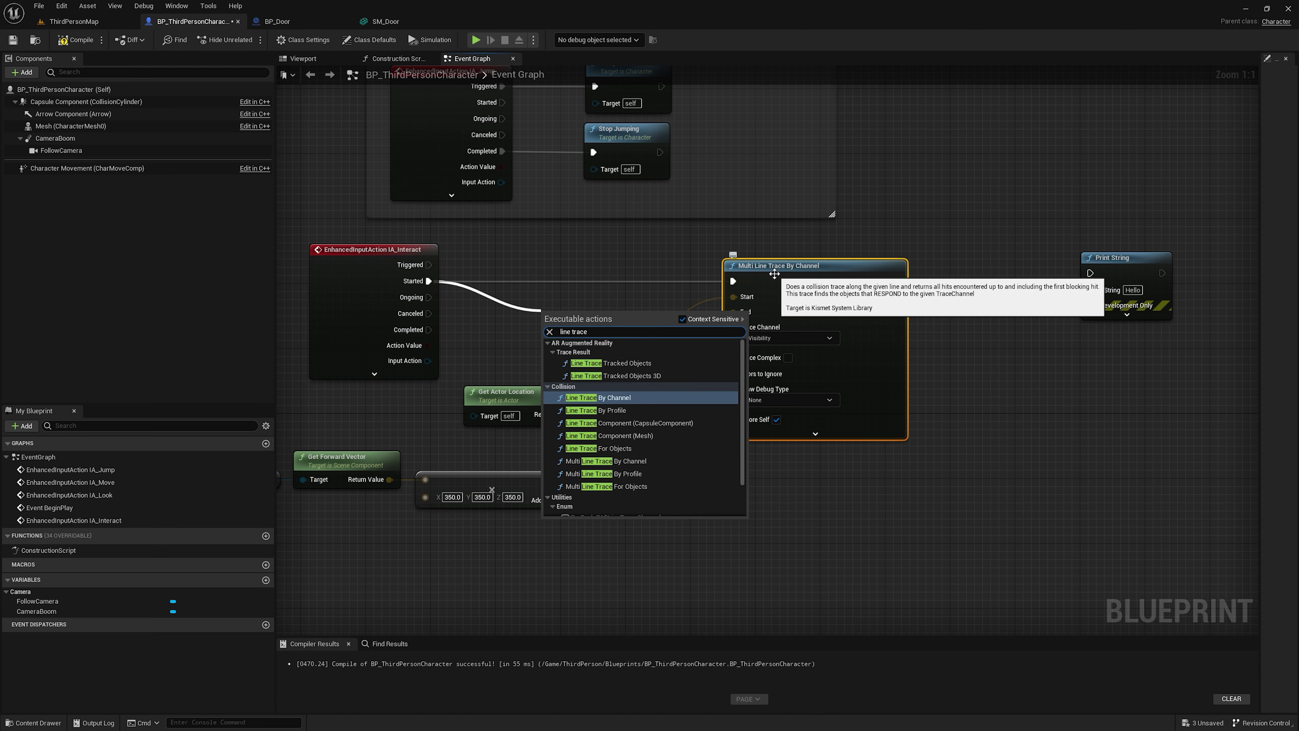
key("Return")
left_click_drag(706, 321, 931, 323)
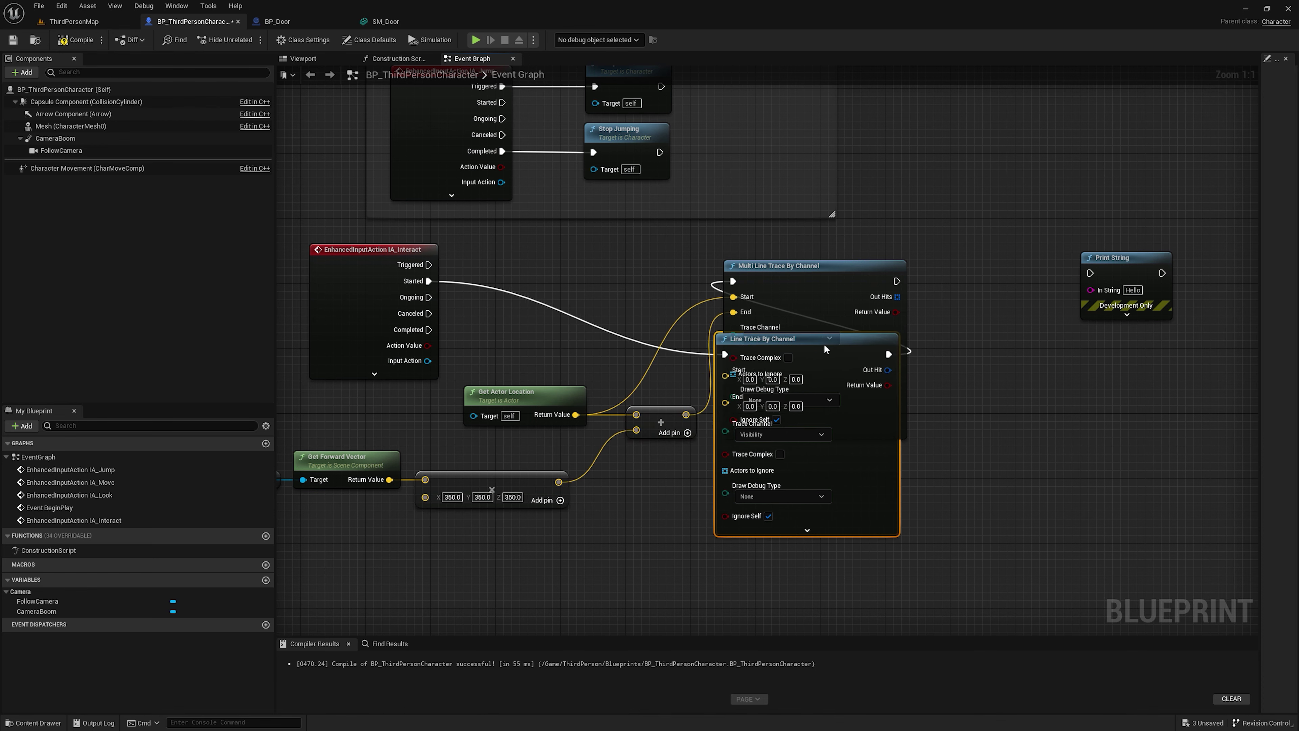
Step: Delete the Multi Line Trace, wiring Get Actor Location to Start and the Add result to End
left_click(818, 282)
key("Delete")
left_click_drag(818, 323, 777, 267)
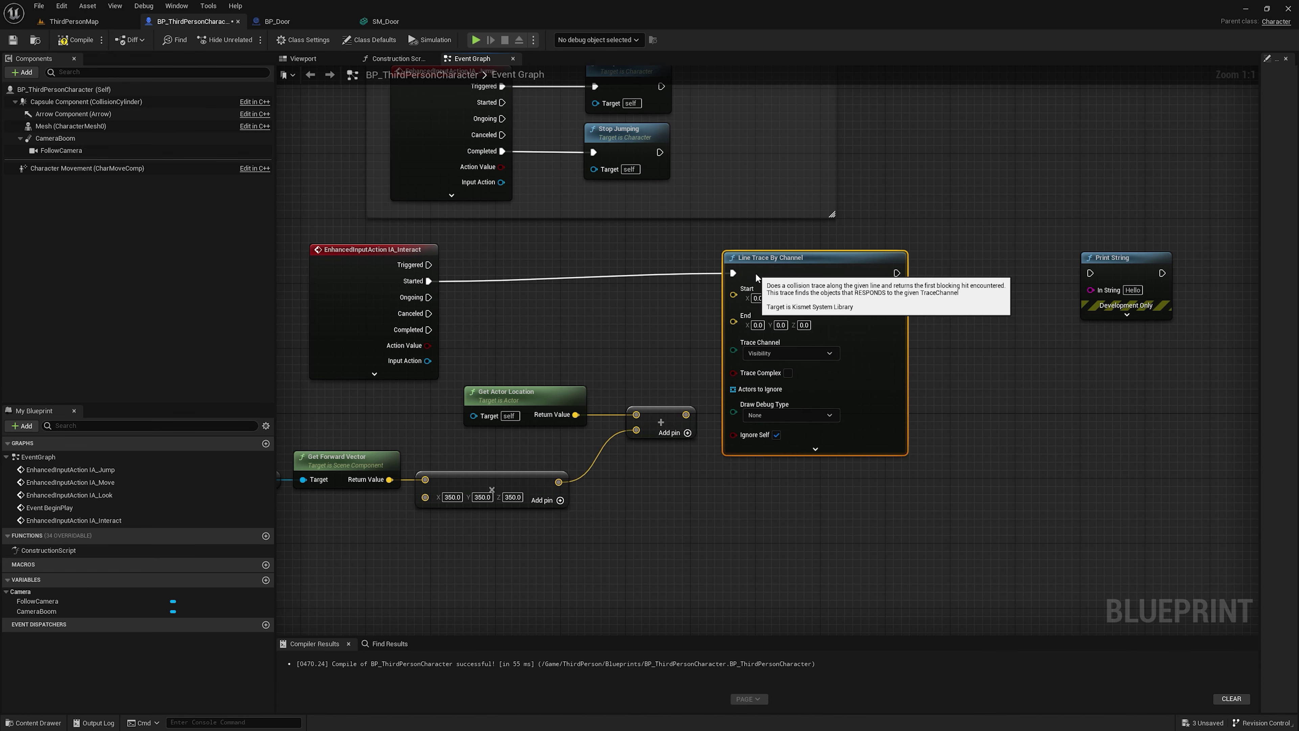
left_click_drag(686, 414, 733, 329)
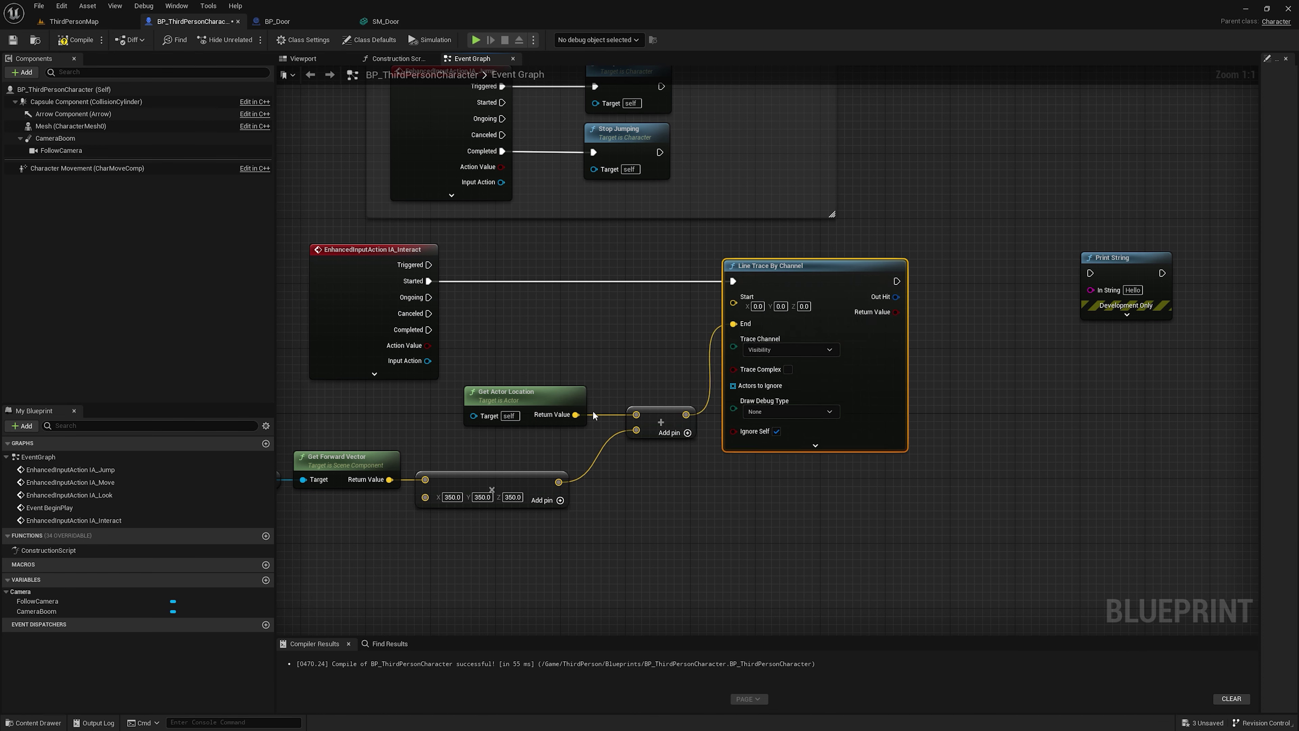
left_click_drag(575, 415, 733, 306)
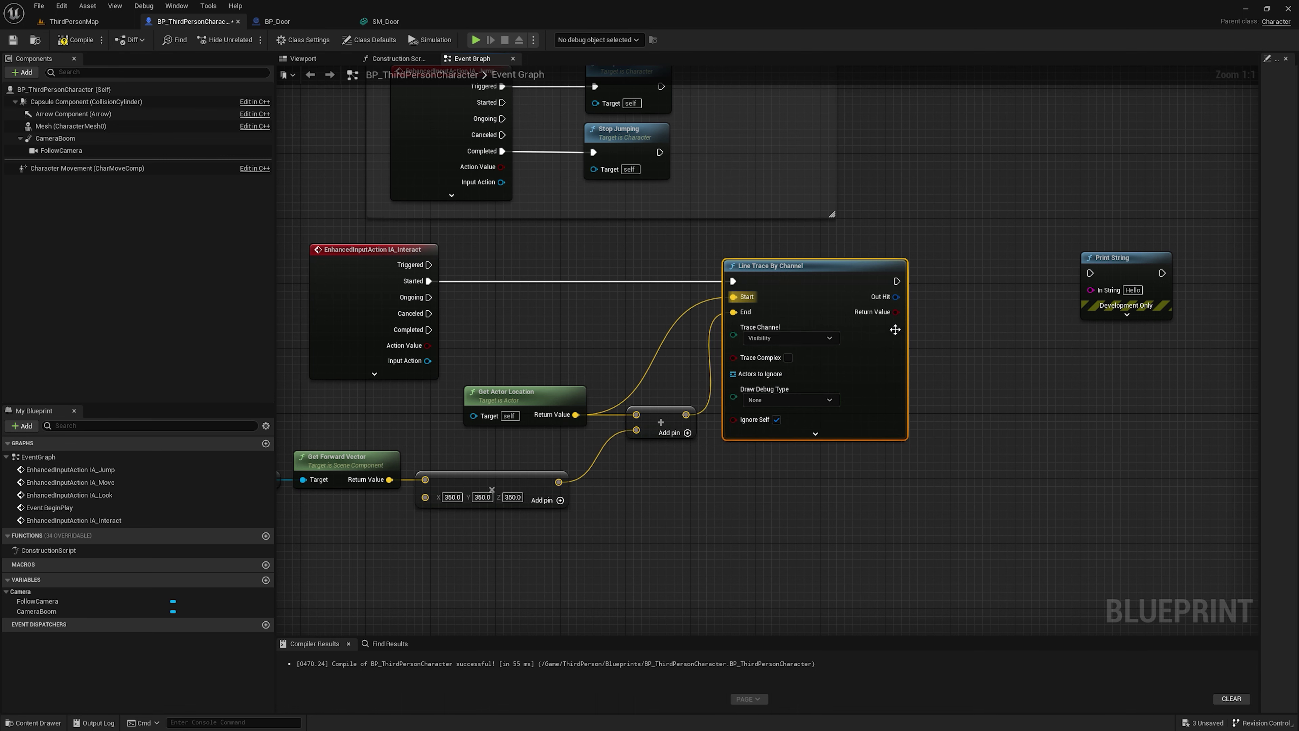
right_click_drag(895, 330, 736, 344)
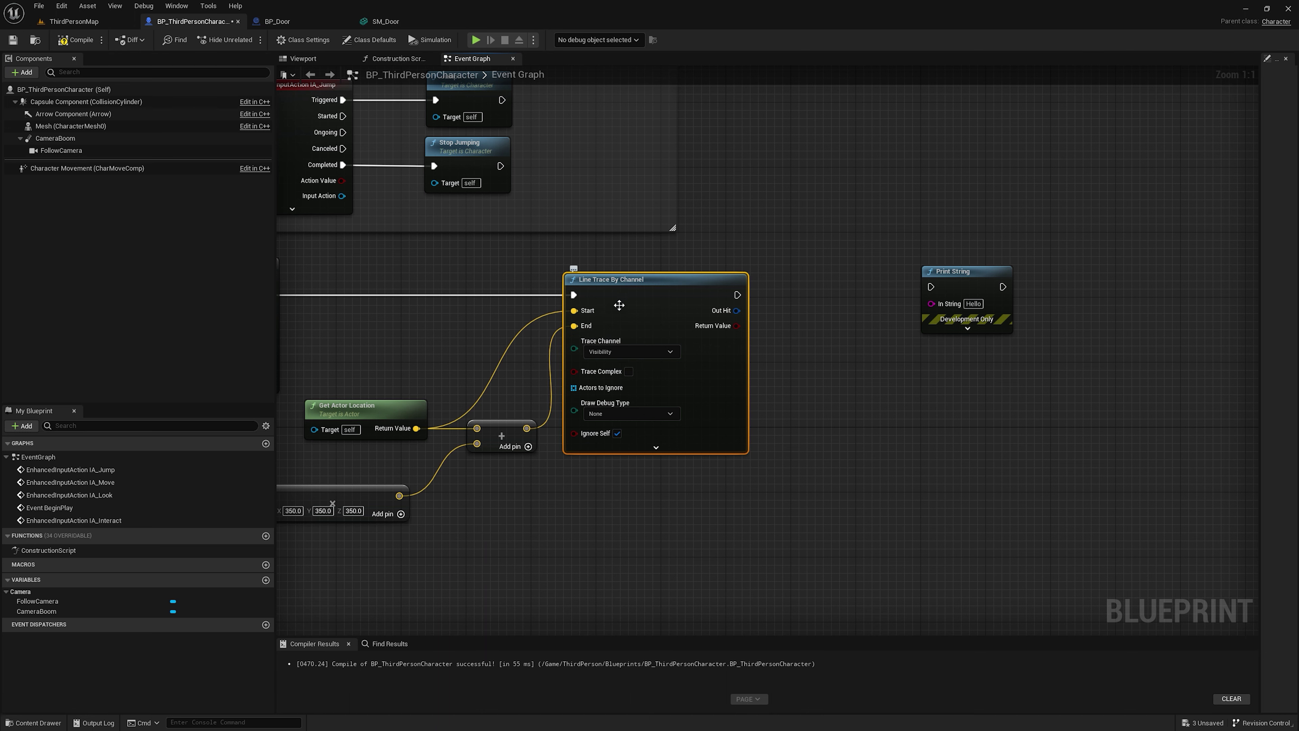
Step: Add an expanded Break Hit Result node fed by the trace's Out Hit
mouse_move(782, 286)
right_mouse_down()
mouse_move(713, 274)
mouse_move(661, 303)
right_mouse_up()
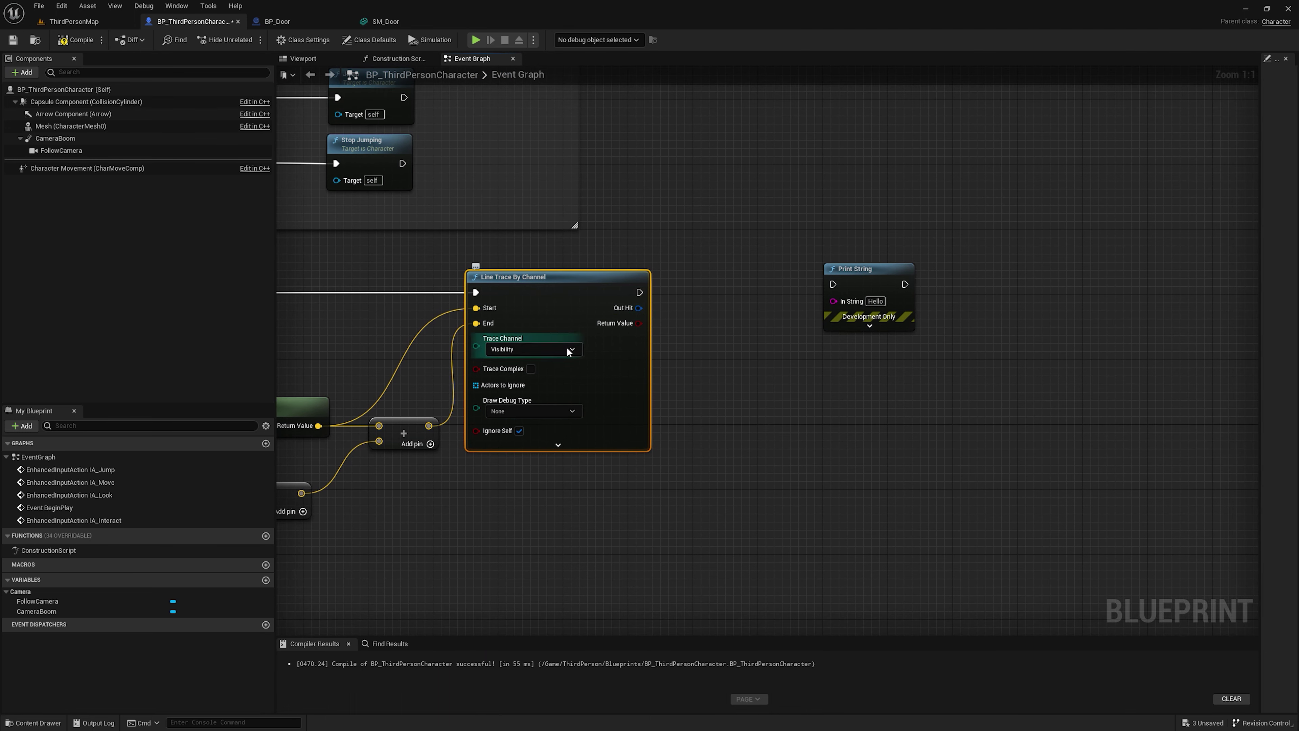
right_click(637, 307)
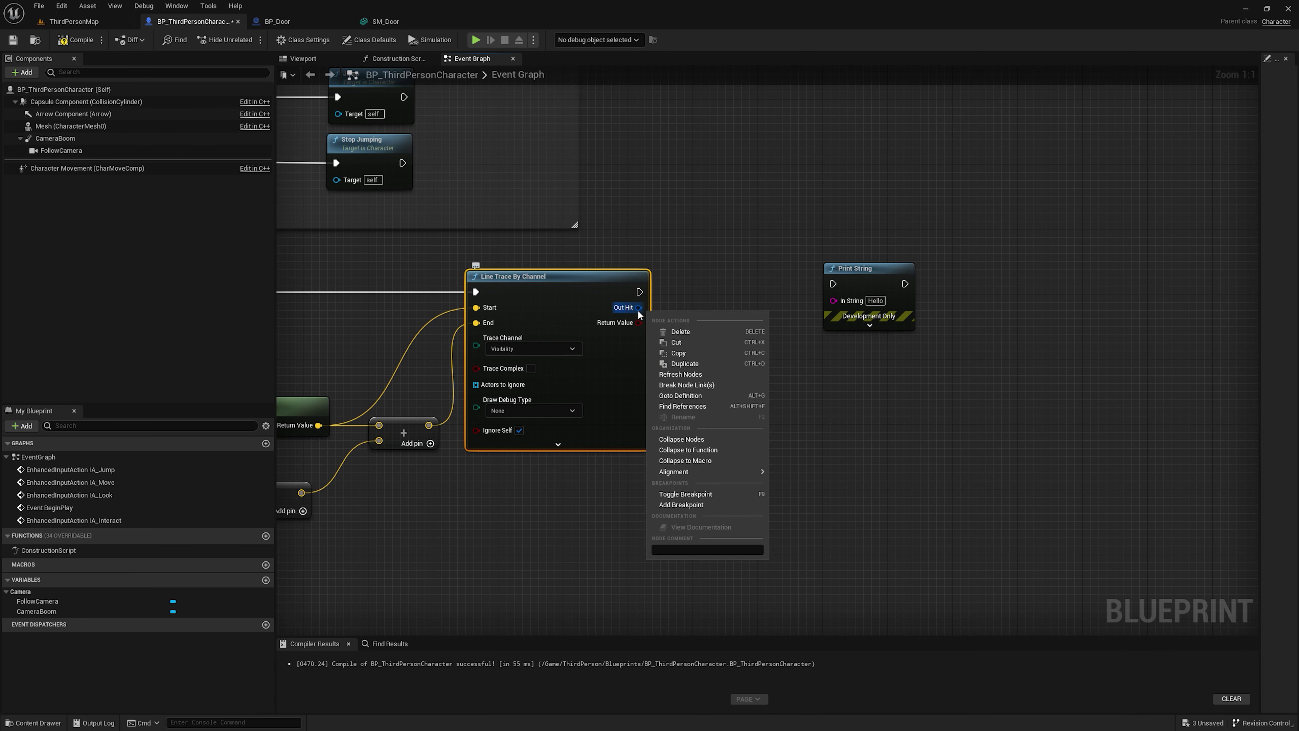
left_click_drag(637, 308, 735, 391)
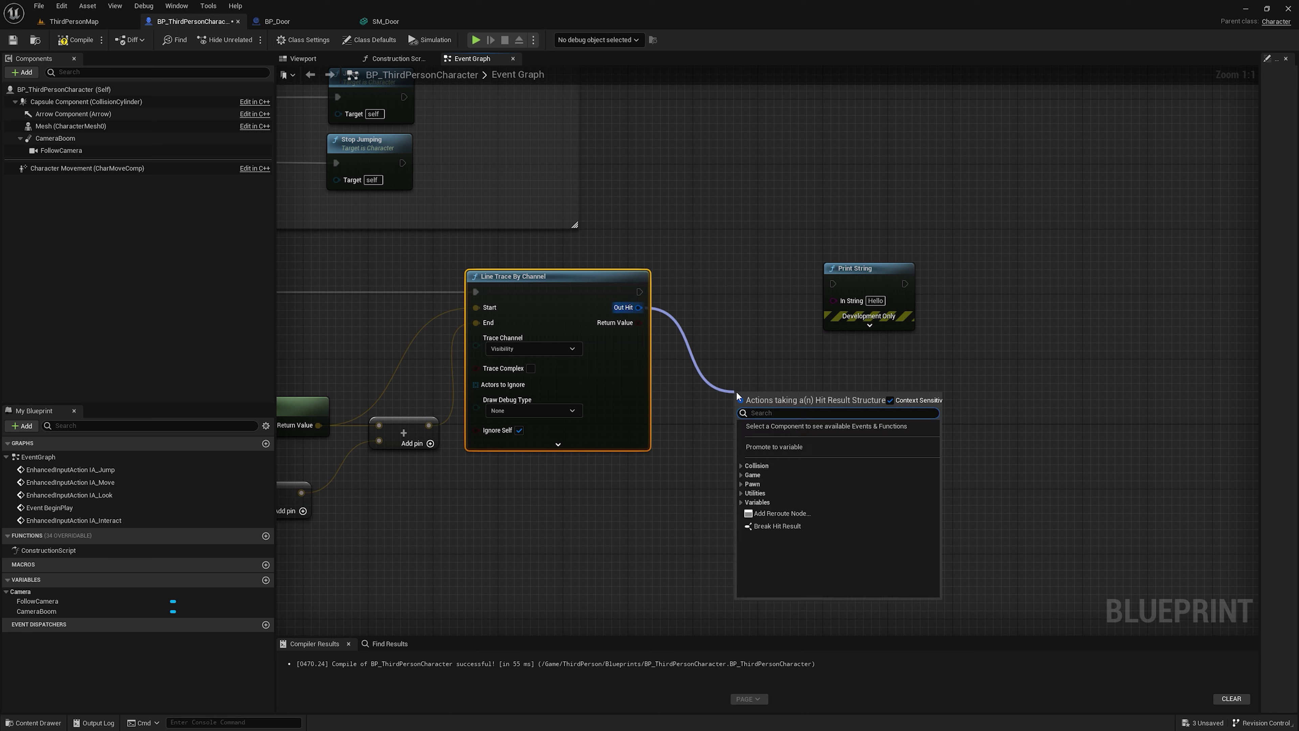
type("break")
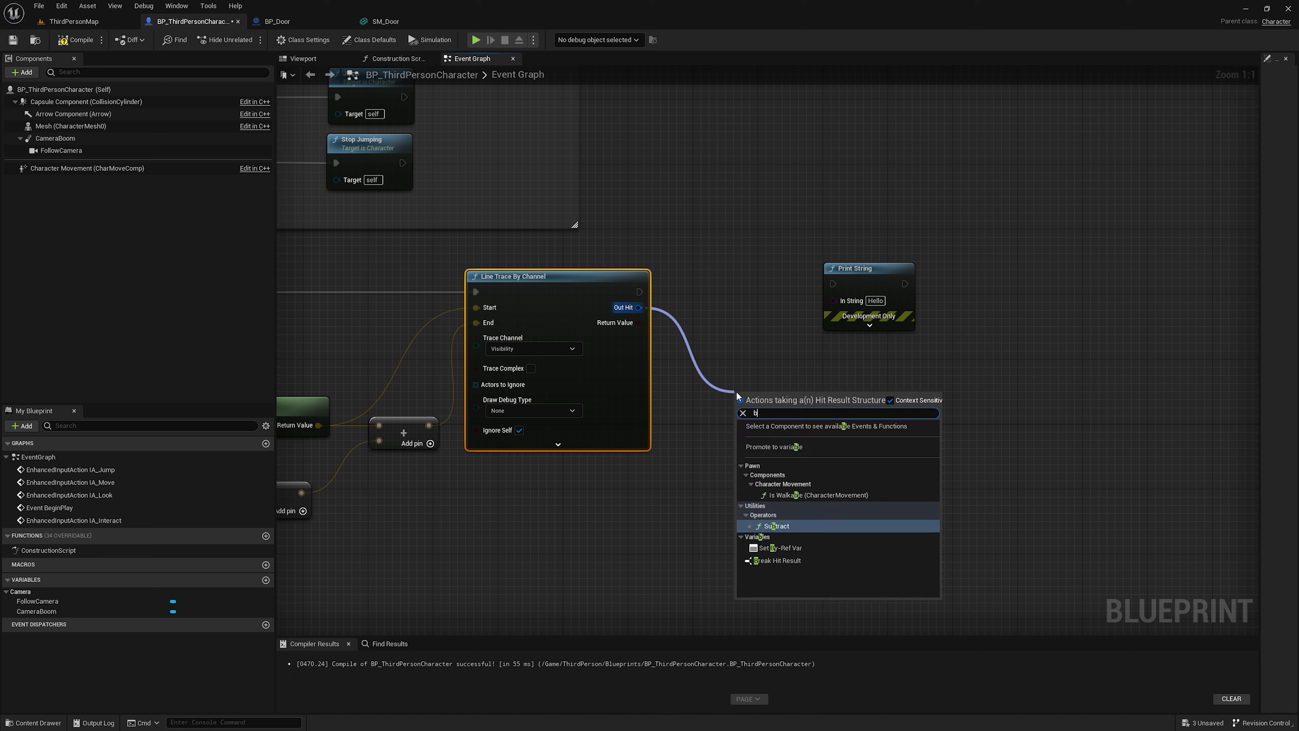
key("Return")
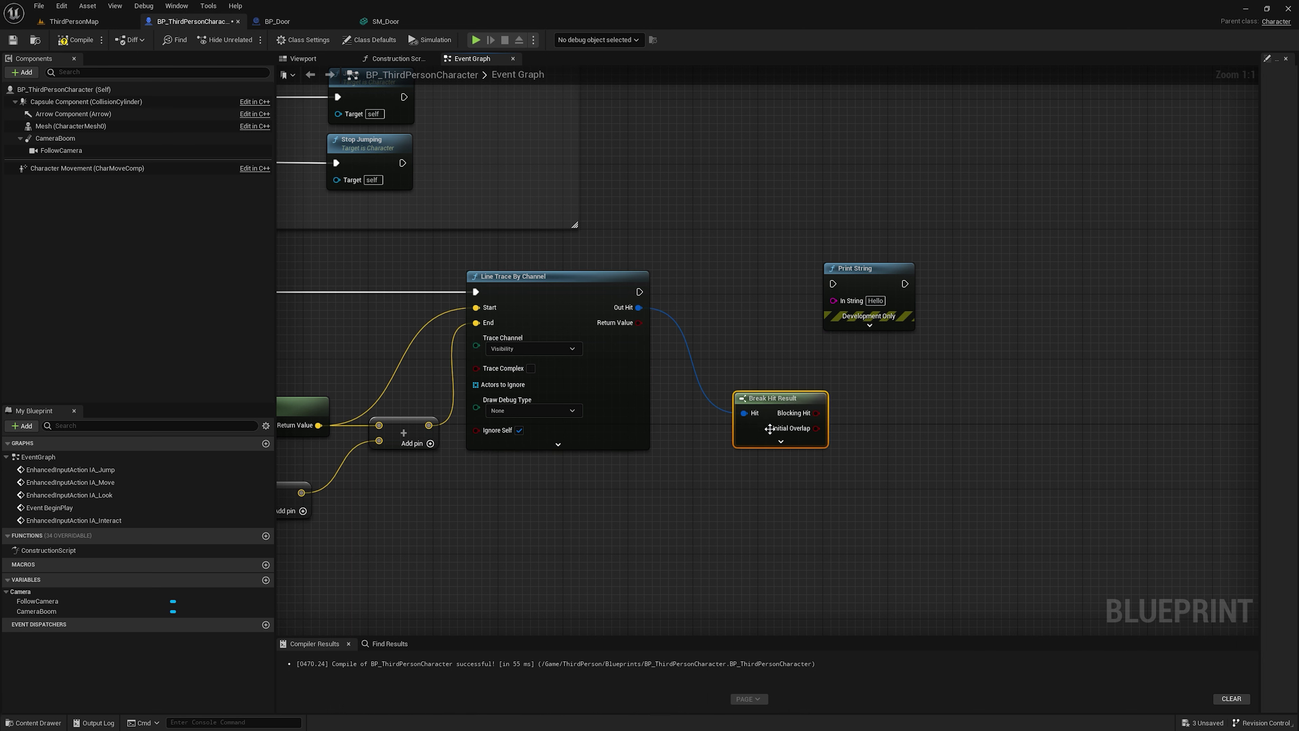
left_click(781, 441)
left_click_drag(780, 441, 739, 401)
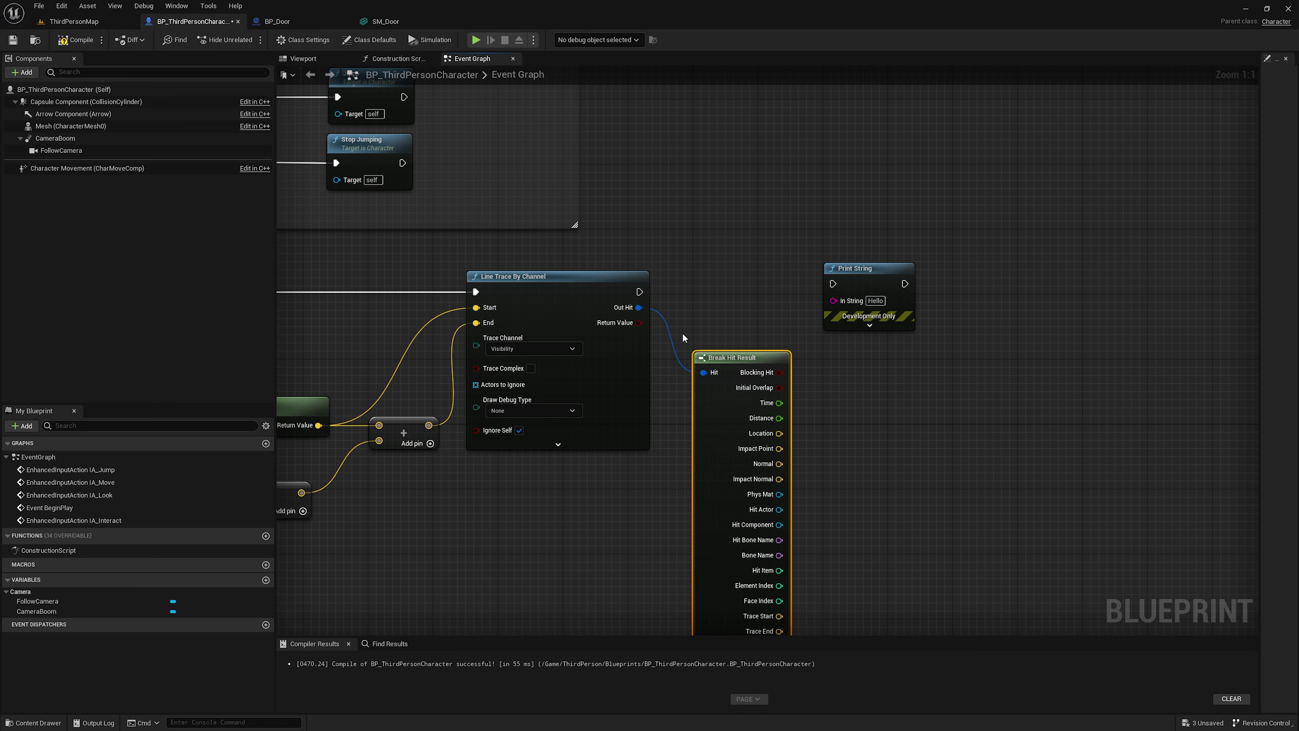
Step: Cast Hit Actor to BP_Door after the trace and delete the Print String node
right_click_drag(684, 332, 608, 314)
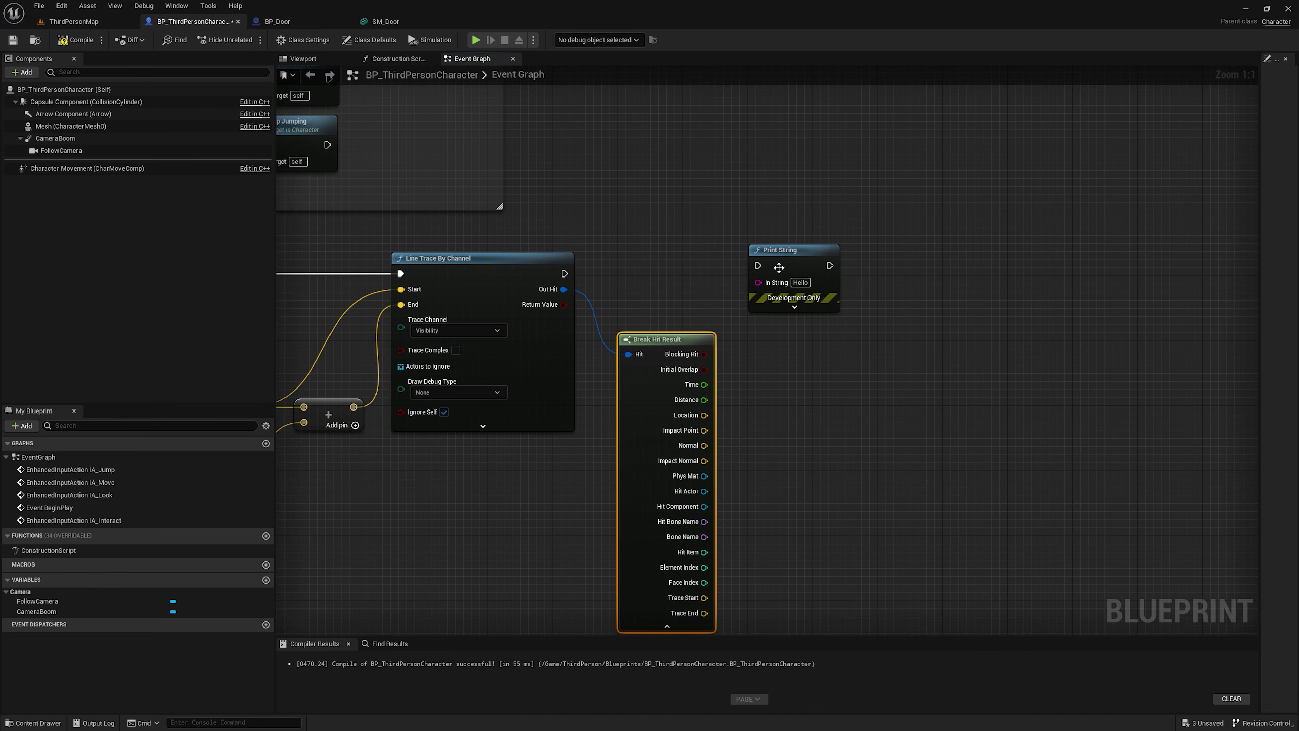
left_click_drag(778, 266, 875, 250)
right_click_drag(714, 303, 694, 267)
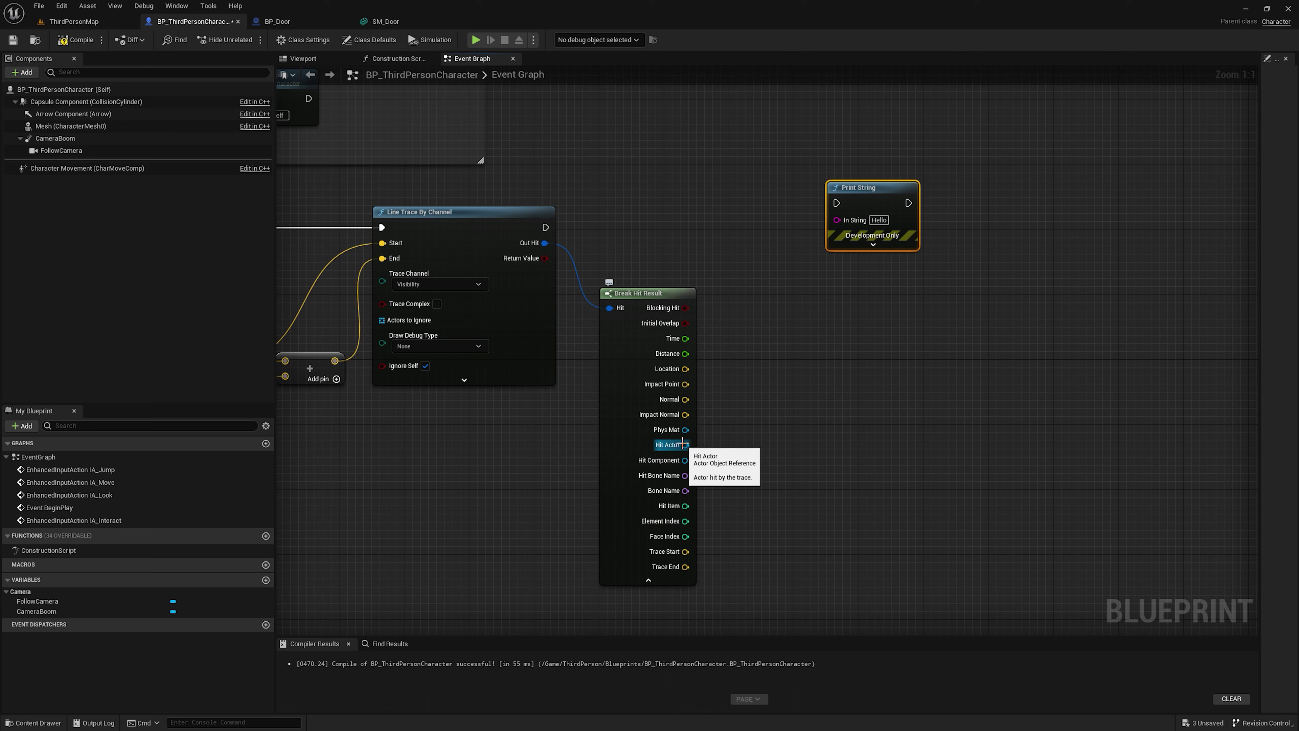
left_click_drag(683, 443, 776, 331)
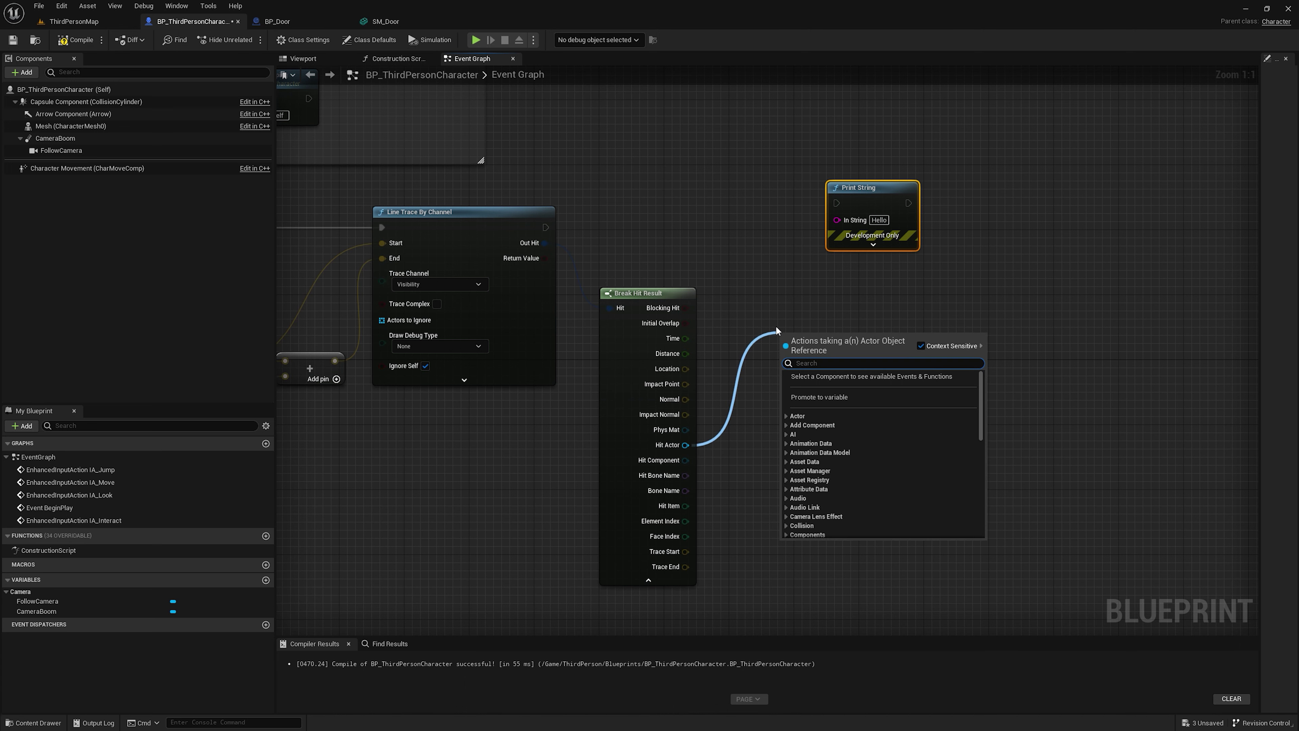
type("cast to")
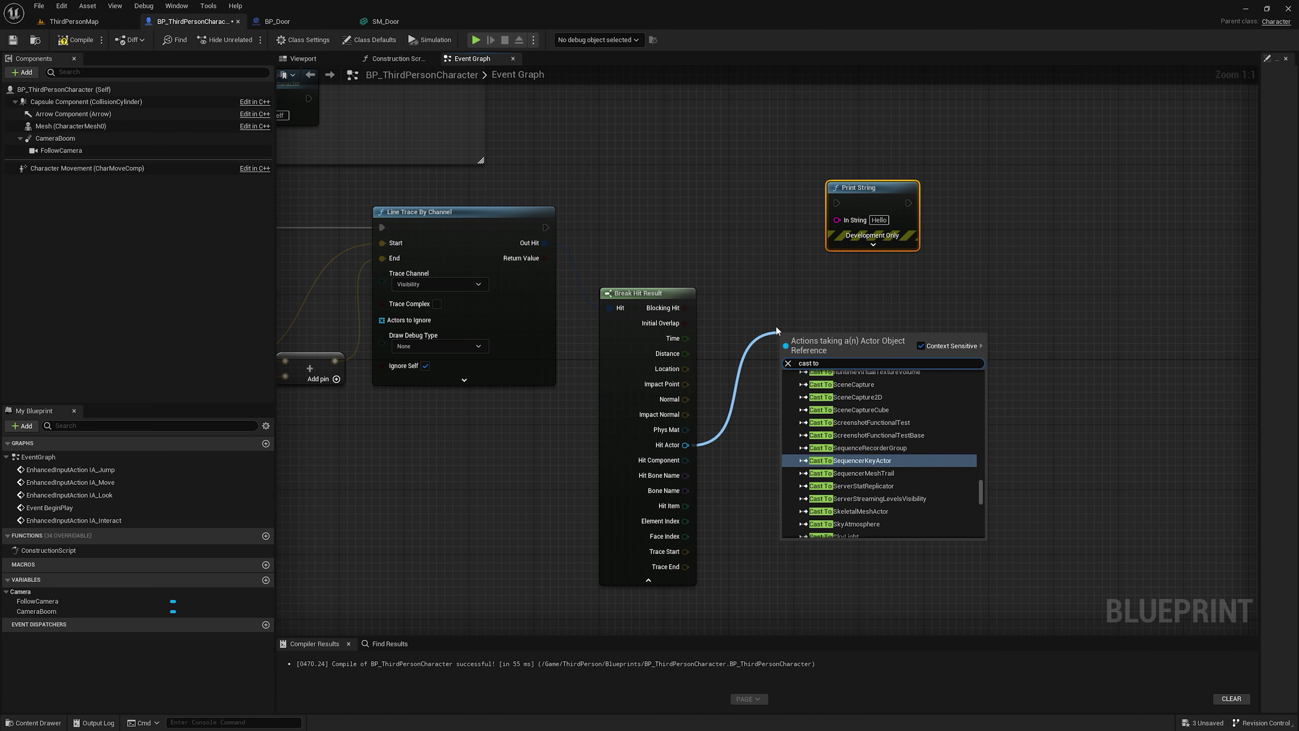
type(" bp")
key("Return")
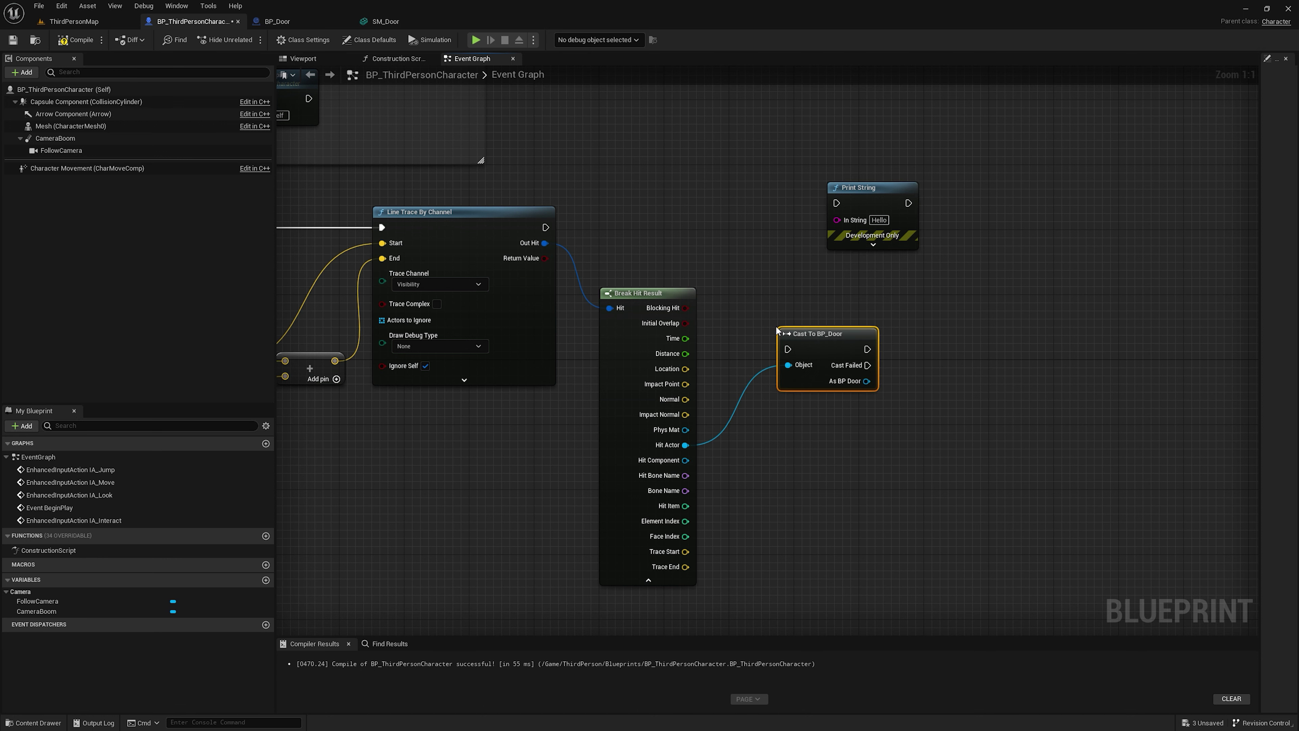
mouse_move(544, 227)
left_mouse_down()
mouse_move(788, 350)
mouse_move(786, 212)
left_mouse_up()
left_click(847, 198)
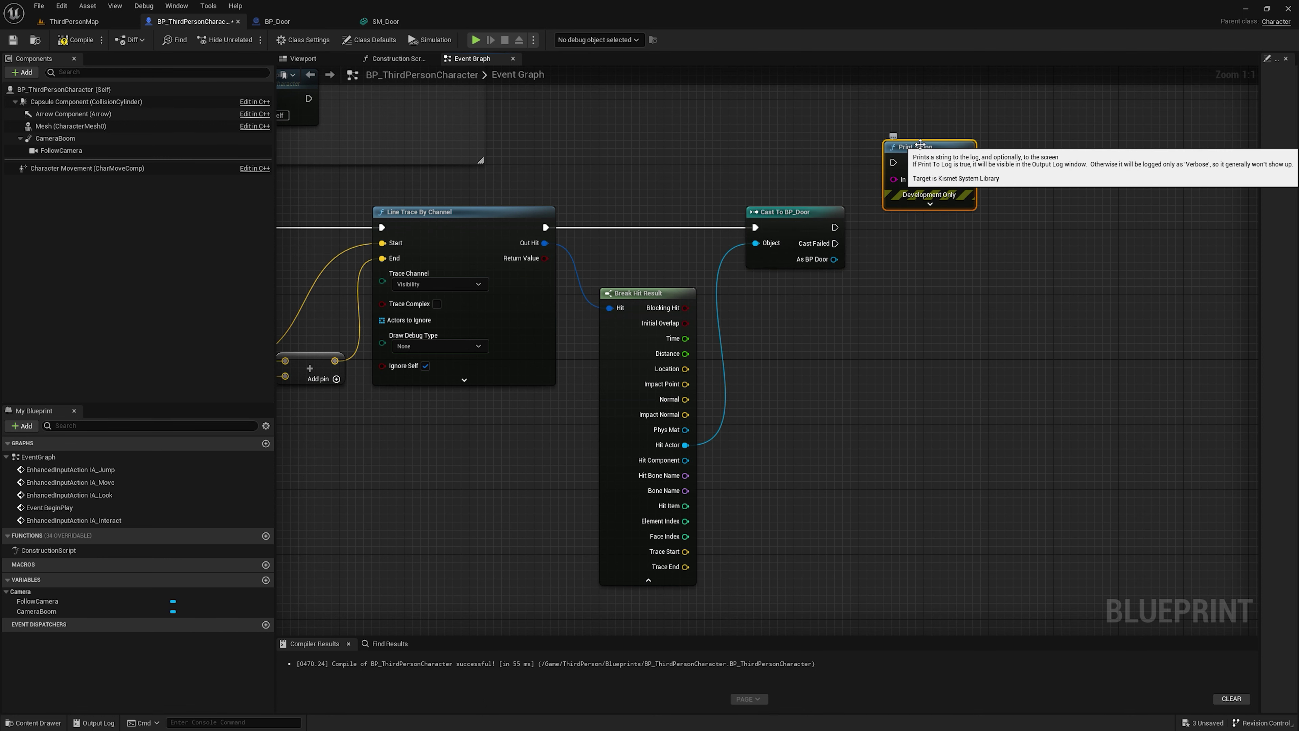
key("Delete")
Step: Save the character blueprint and briefly play-test the trace in ThirdPersonMap
left_click(13, 39)
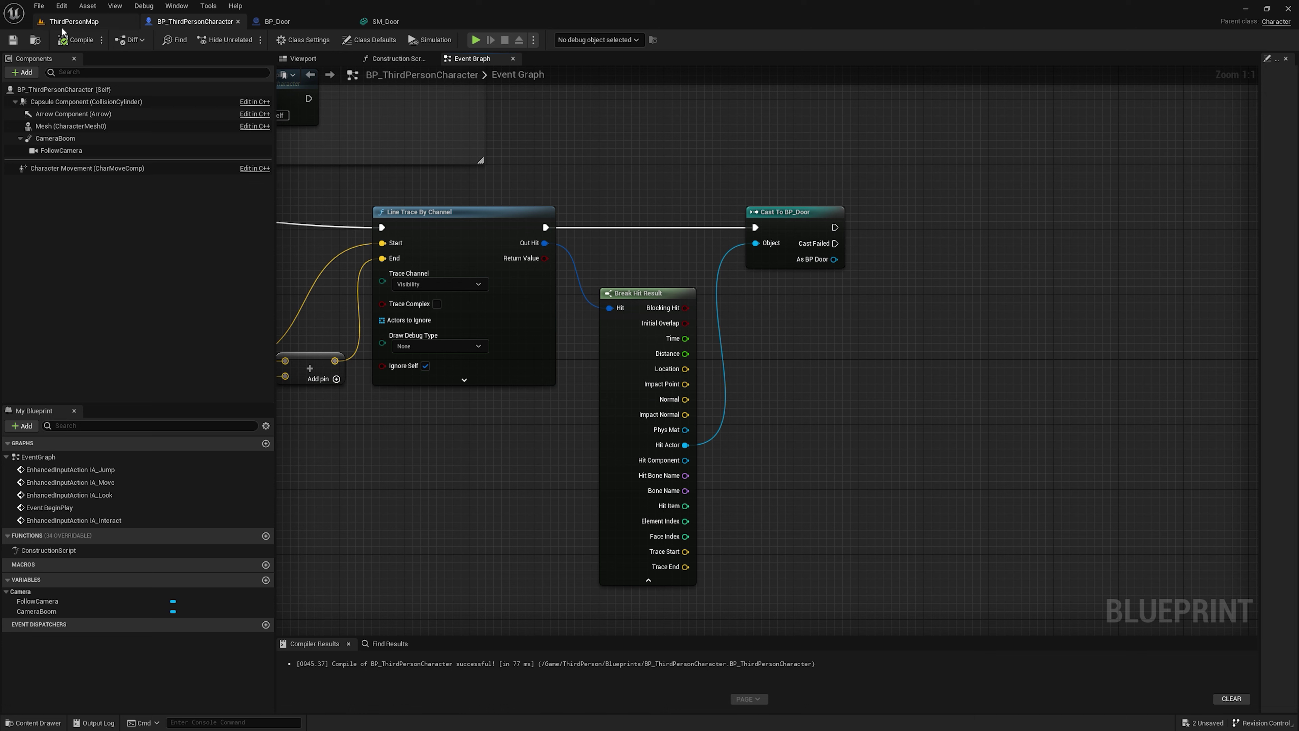
left_click(74, 21)
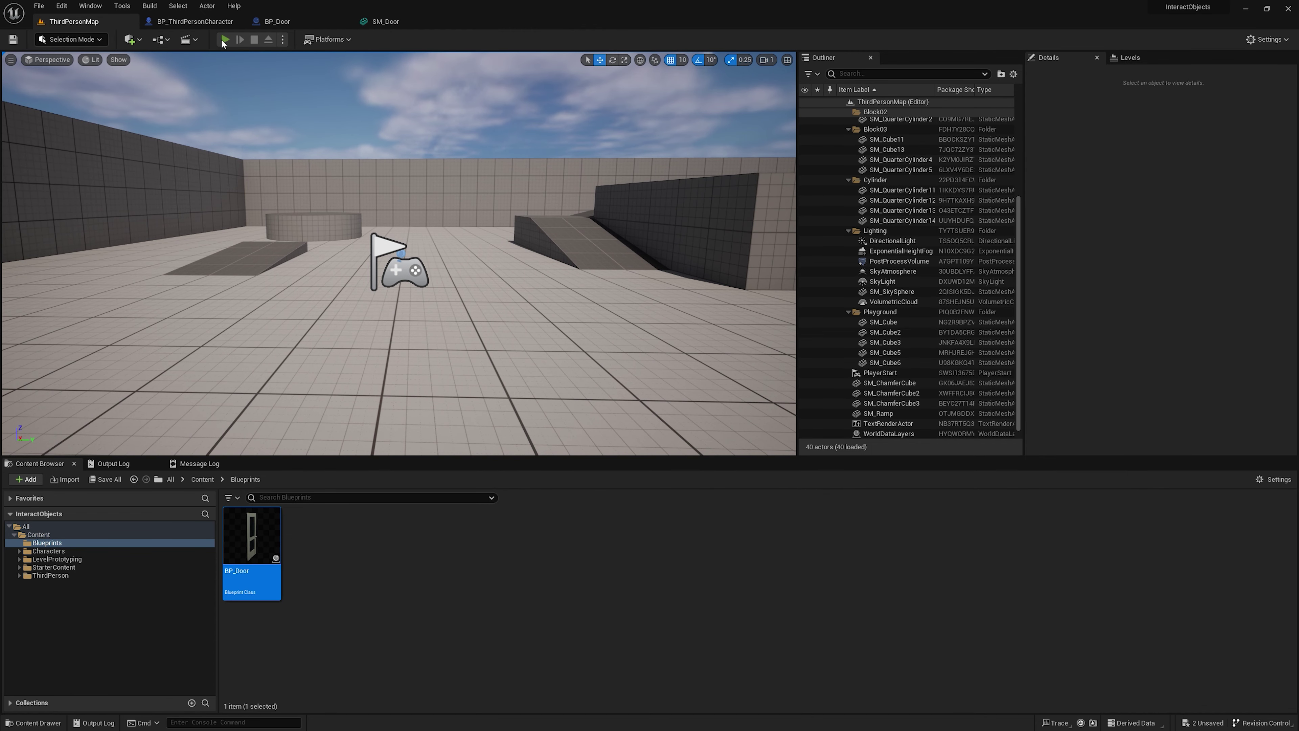
left_click(225, 39)
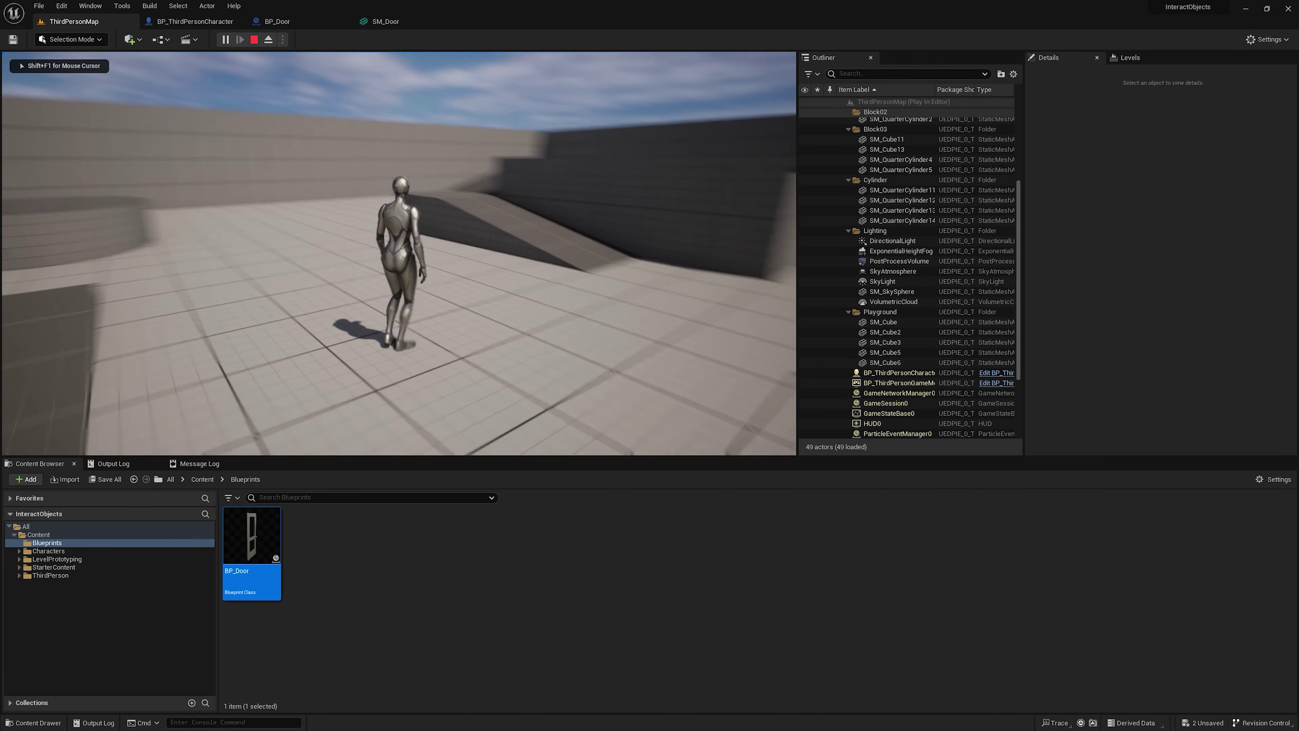
key("Escape")
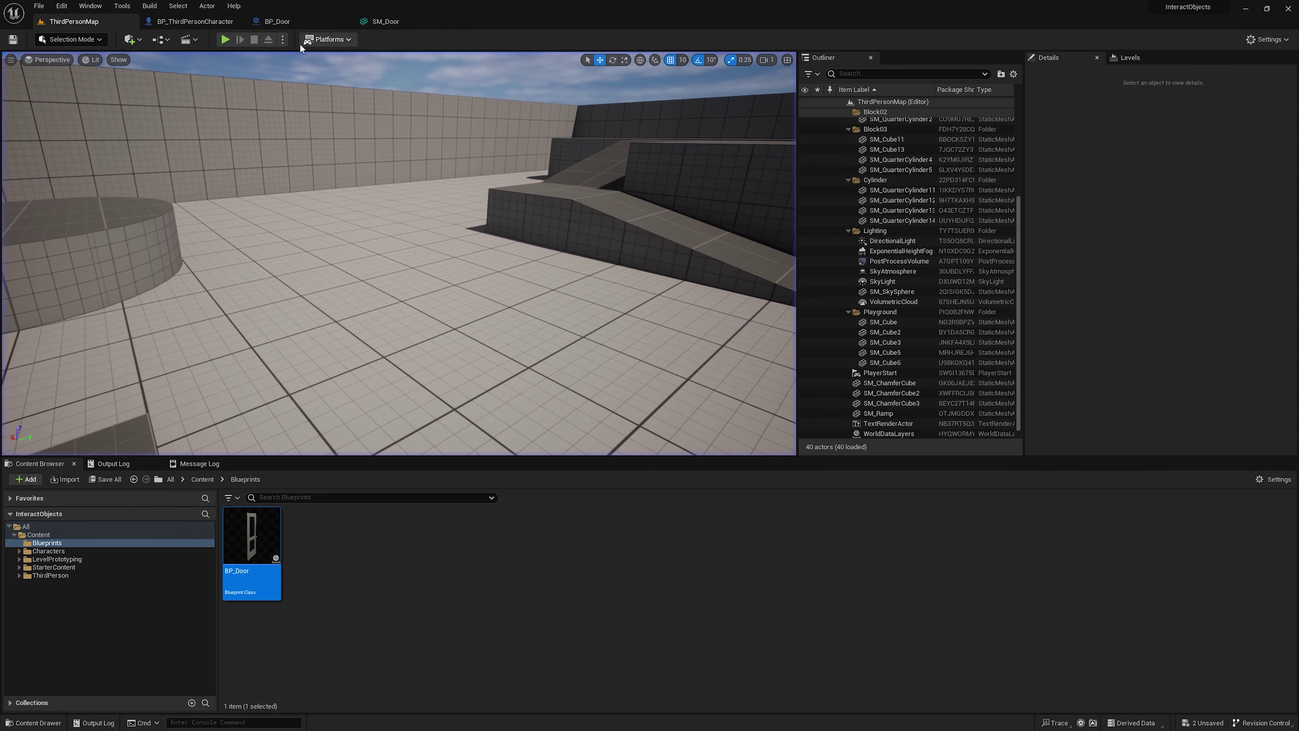
Step: Set the line trace's Draw Debug Type to For Duration, save, and return to ThirdPersonMap
left_click(194, 21)
right_click_drag(618, 330, 718, 328)
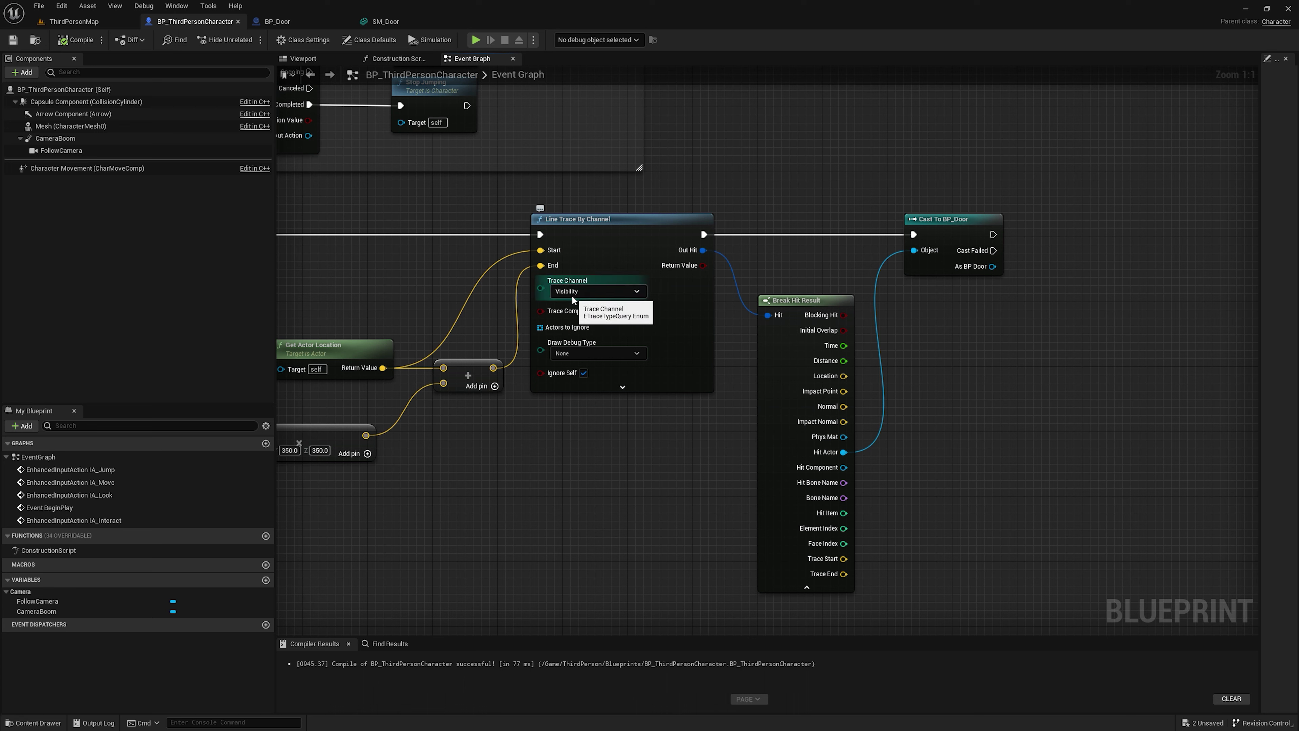
left_click(577, 354)
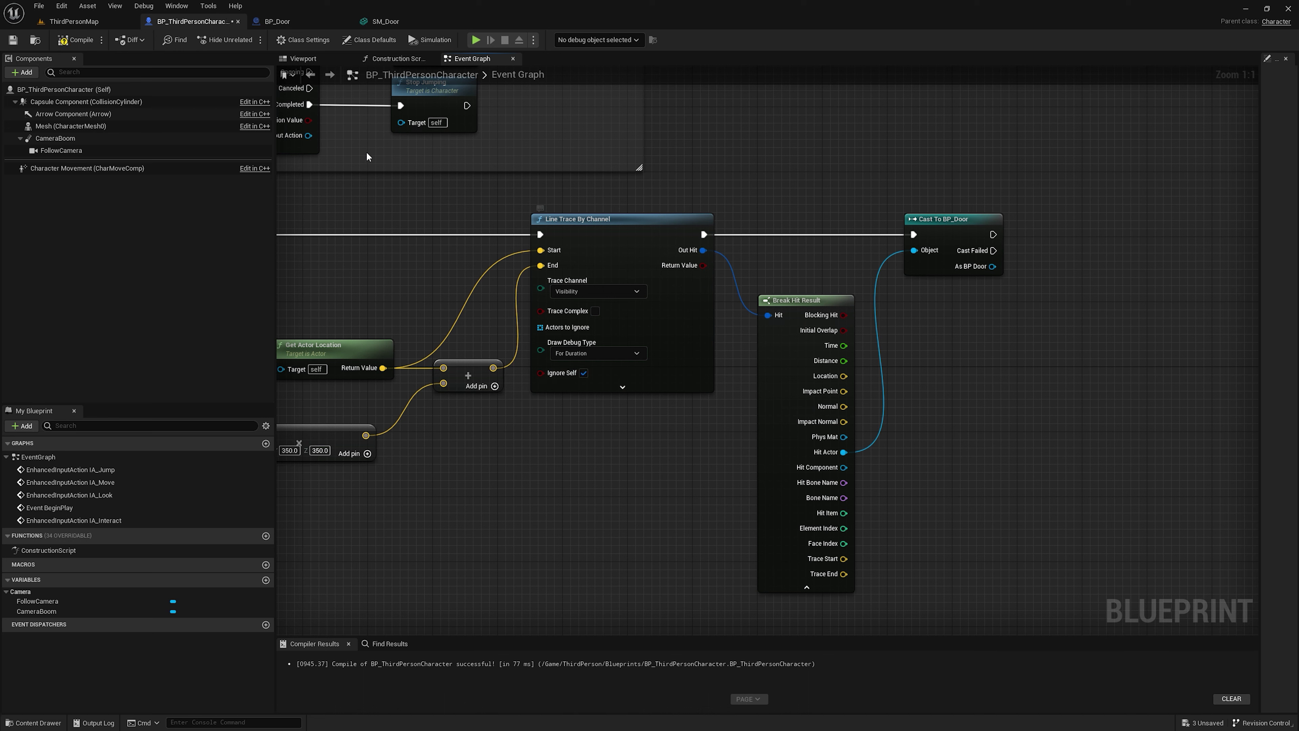
left_click(20, 41)
left_click(74, 21)
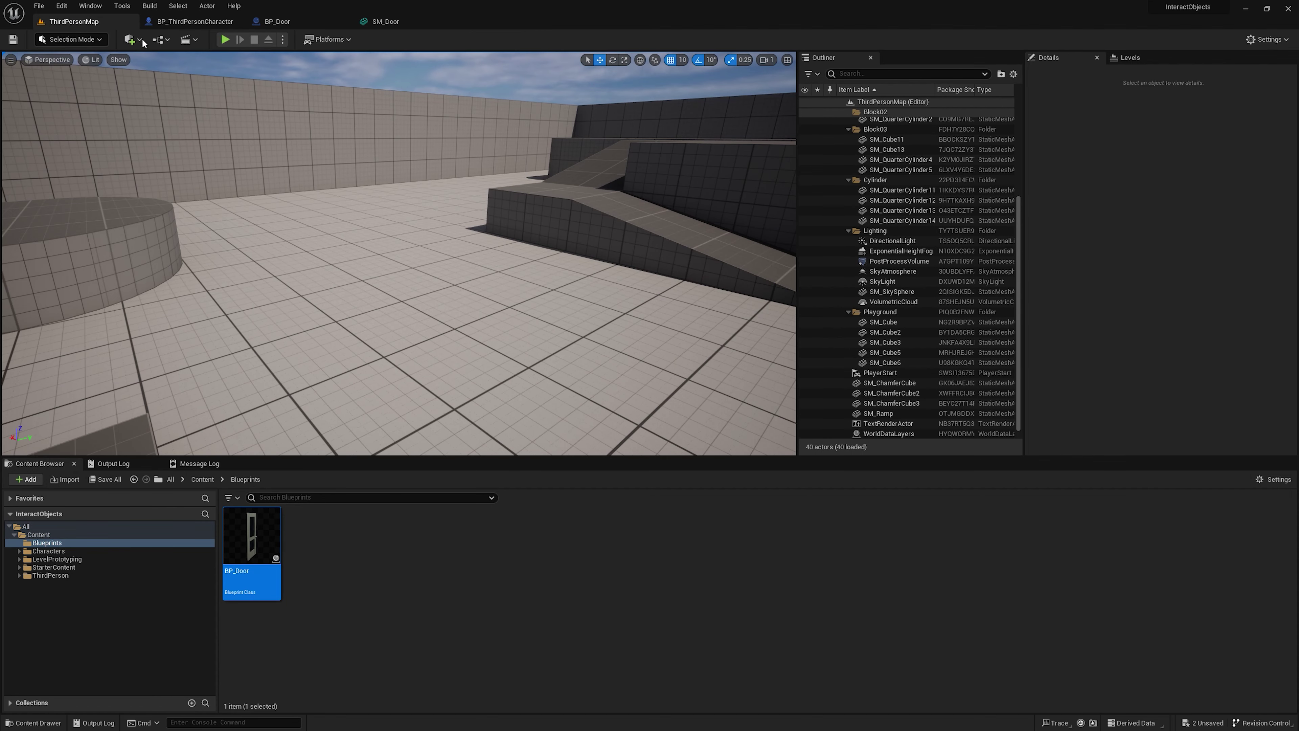
left_click(225, 39)
key("w")
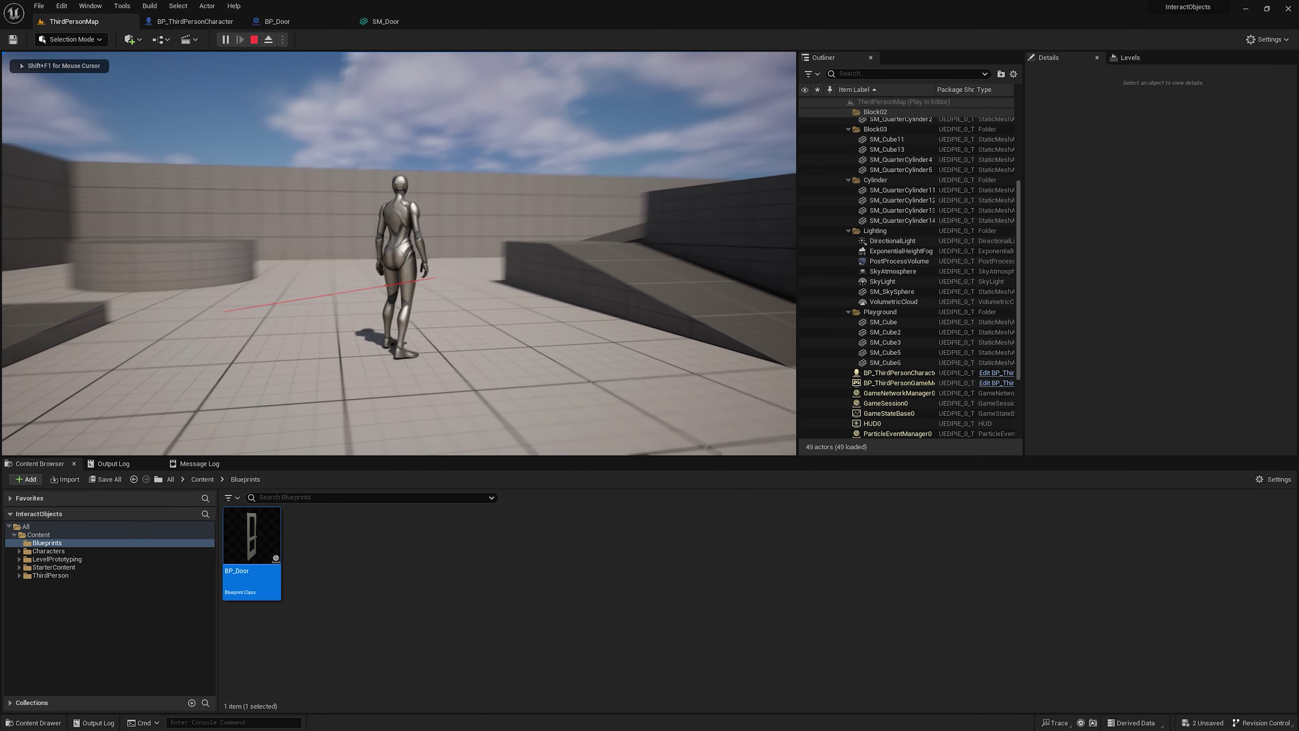
key("e")
key("s")
key("w")
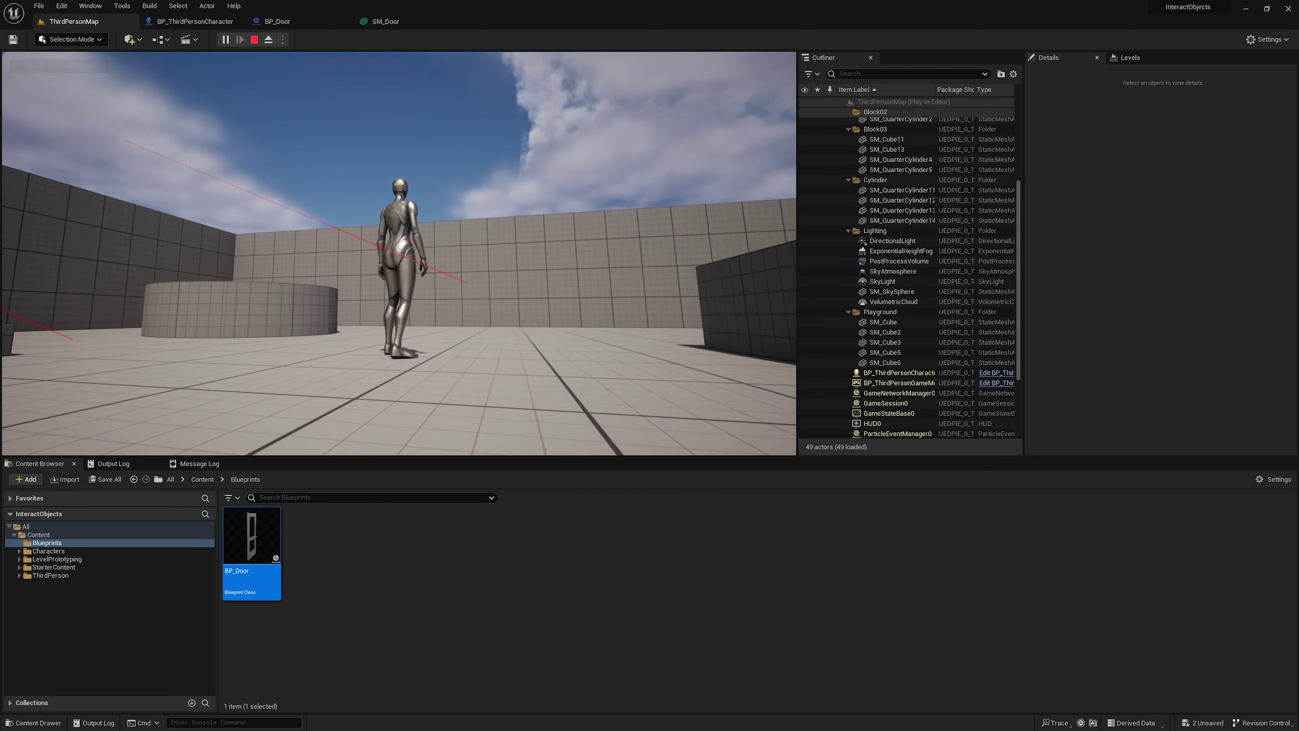
key("d")
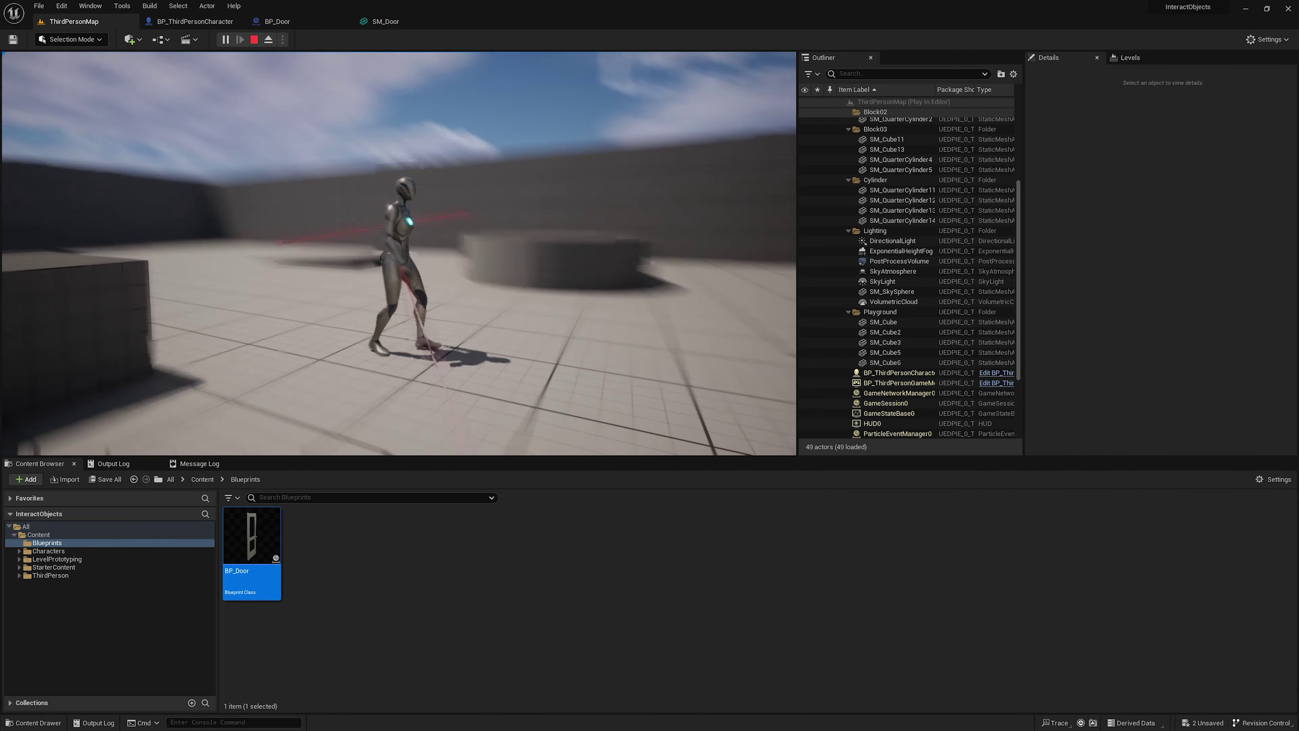
key("w")
key("s")
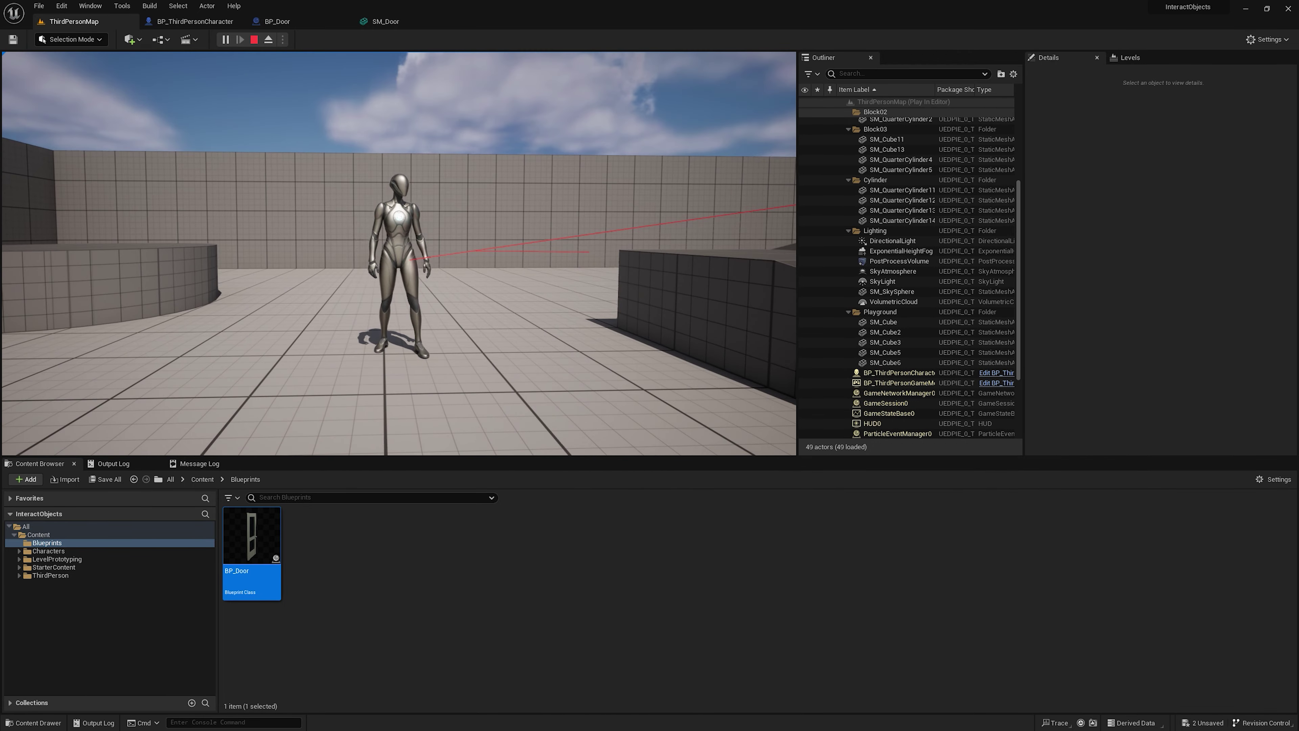
key("w")
key("d")
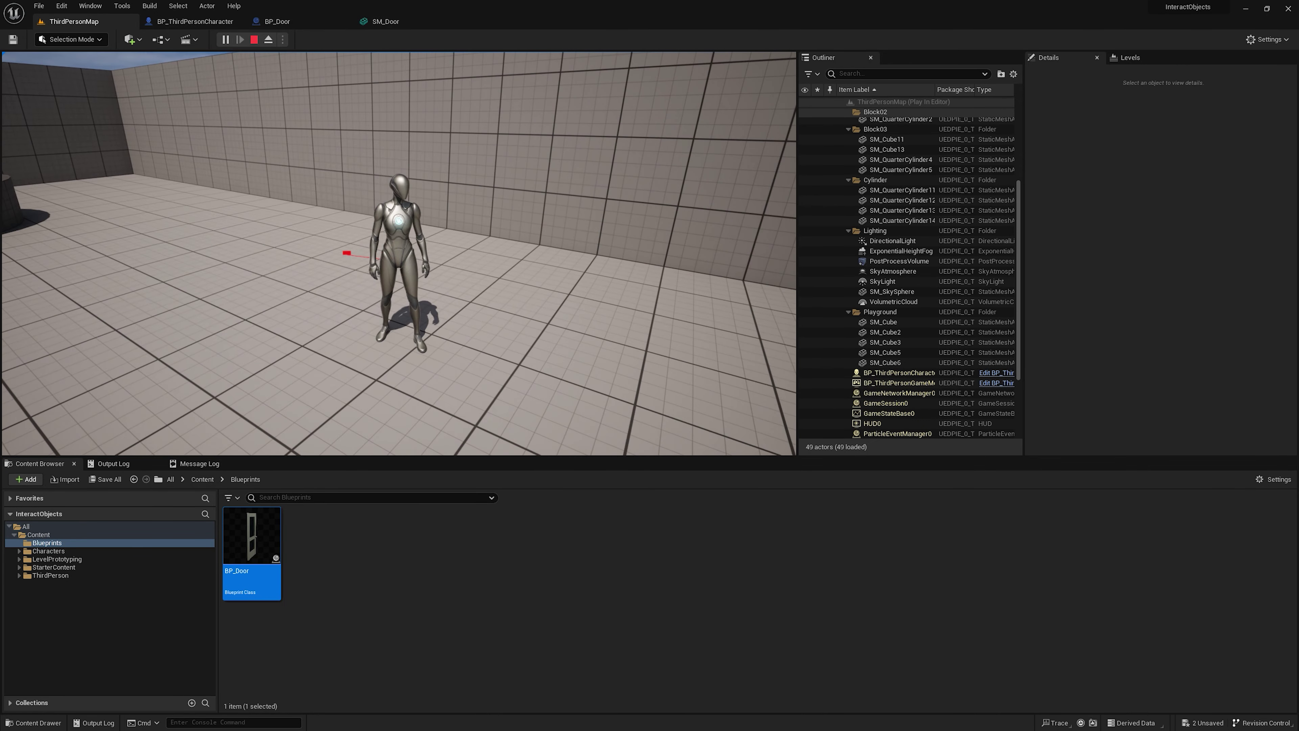
key("a")
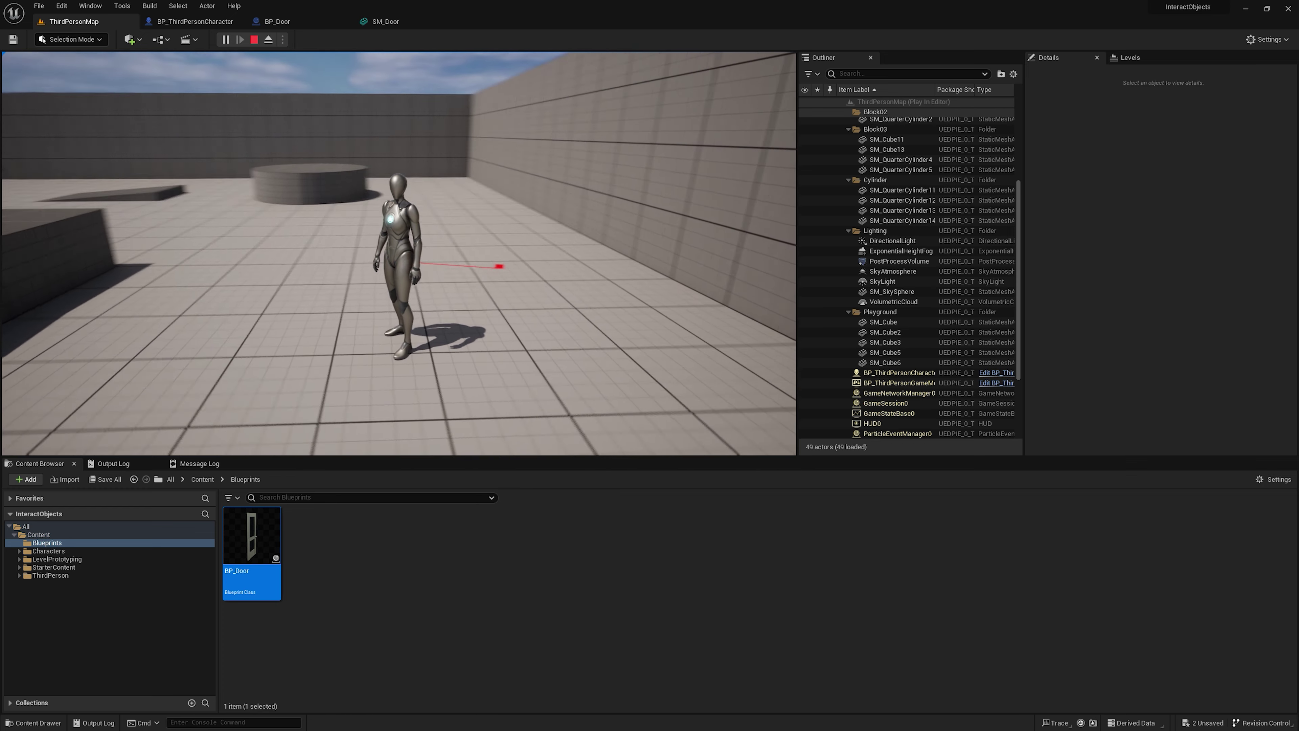
key("a")
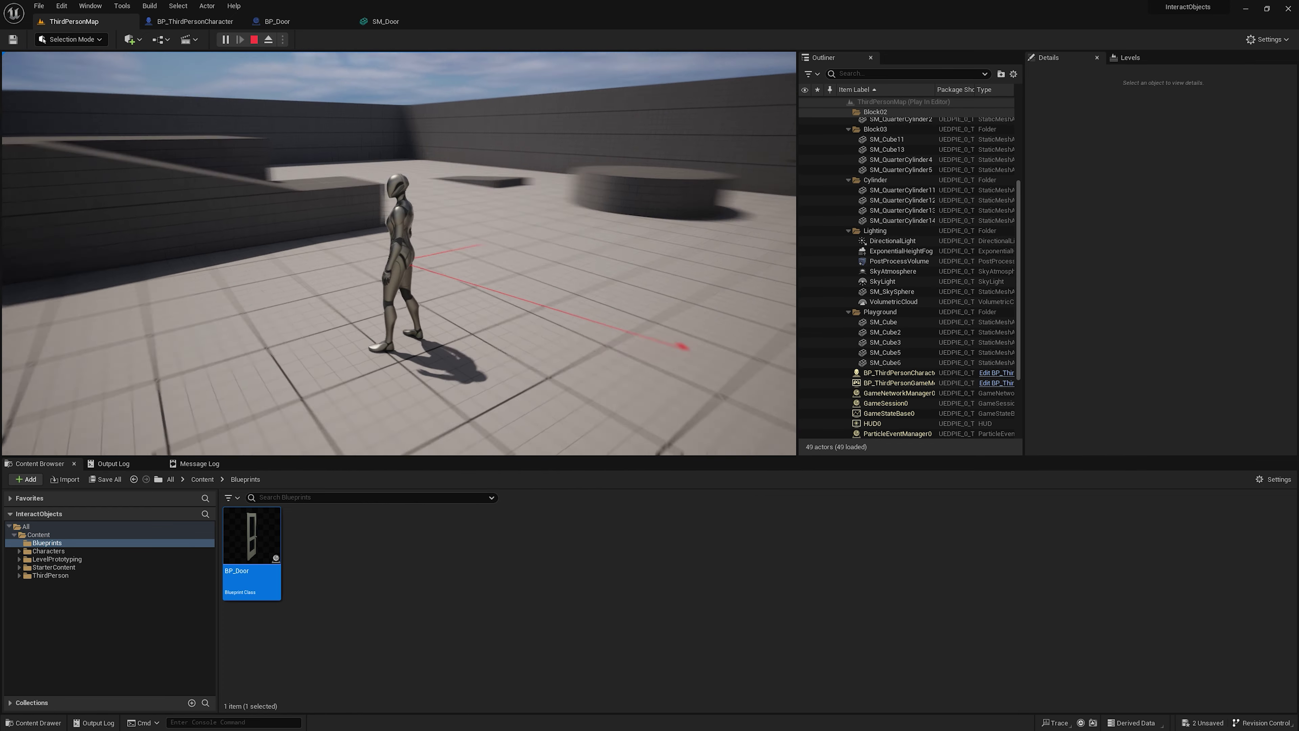
key("w")
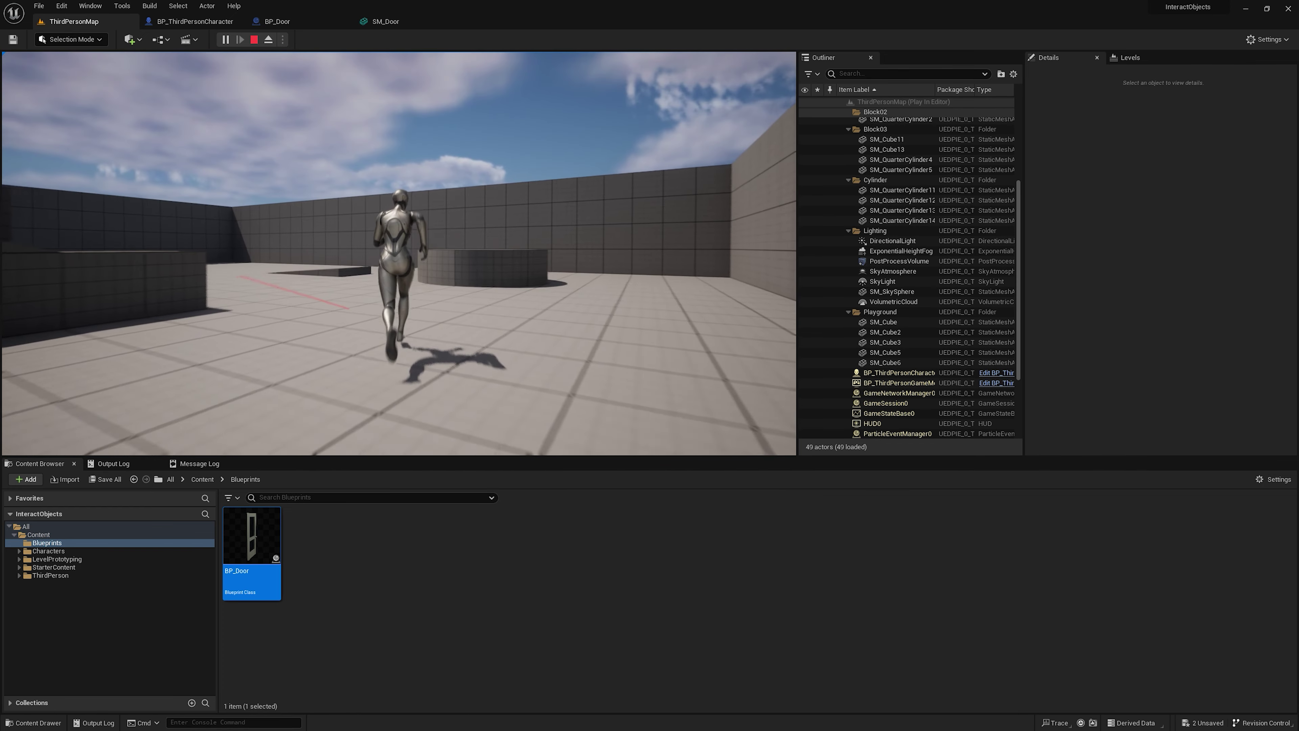
key("a")
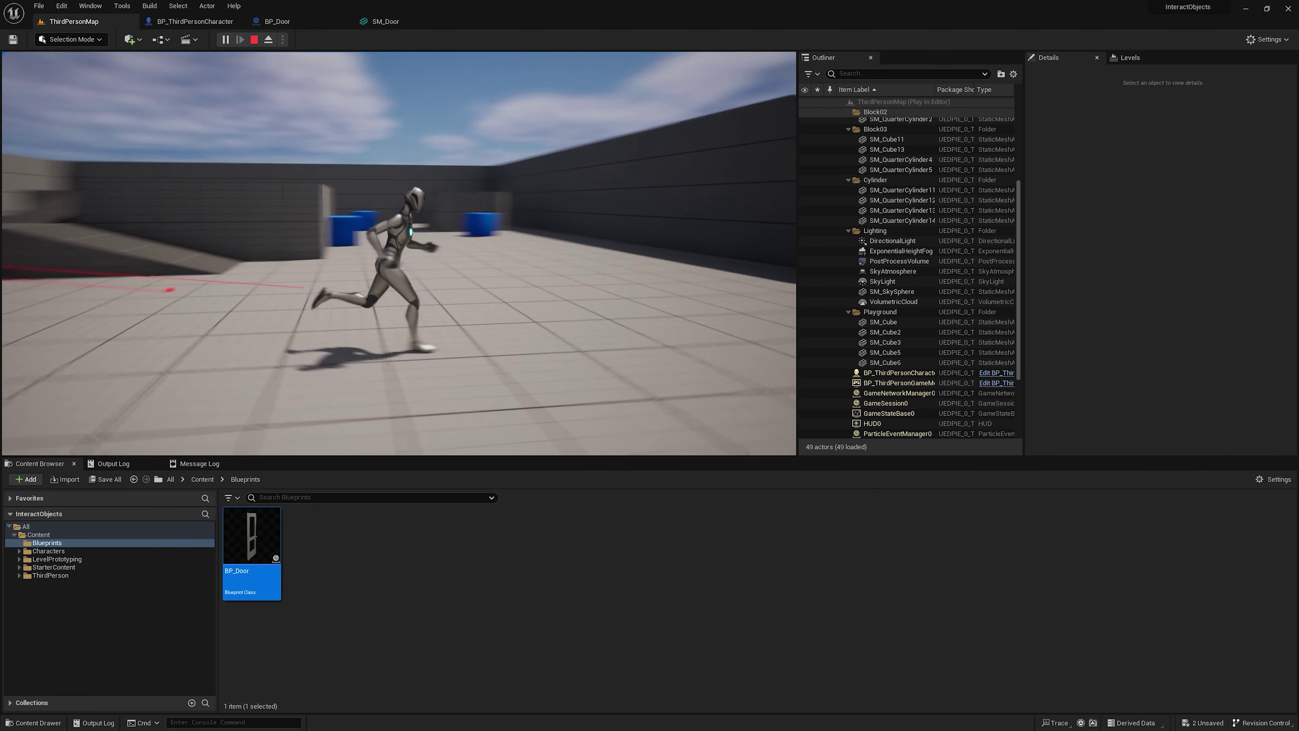
key("w")
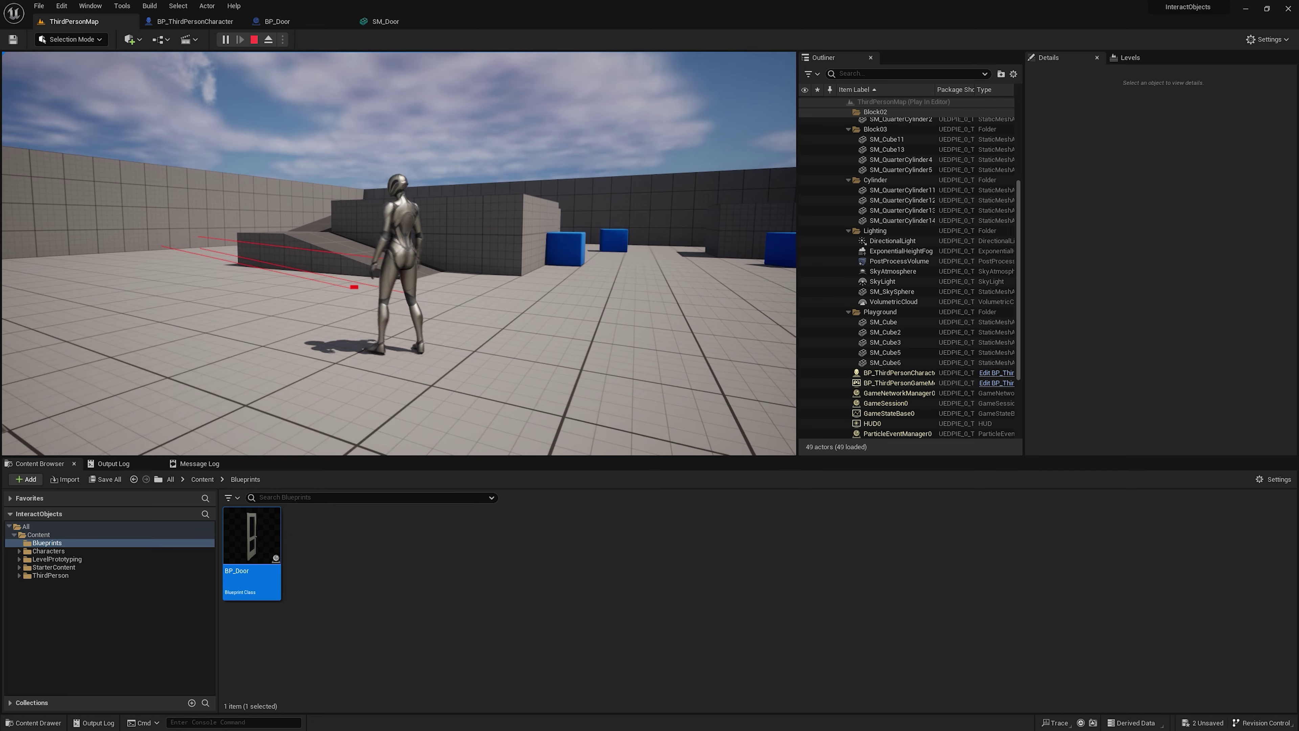
key("w")
key("space")
key("s")
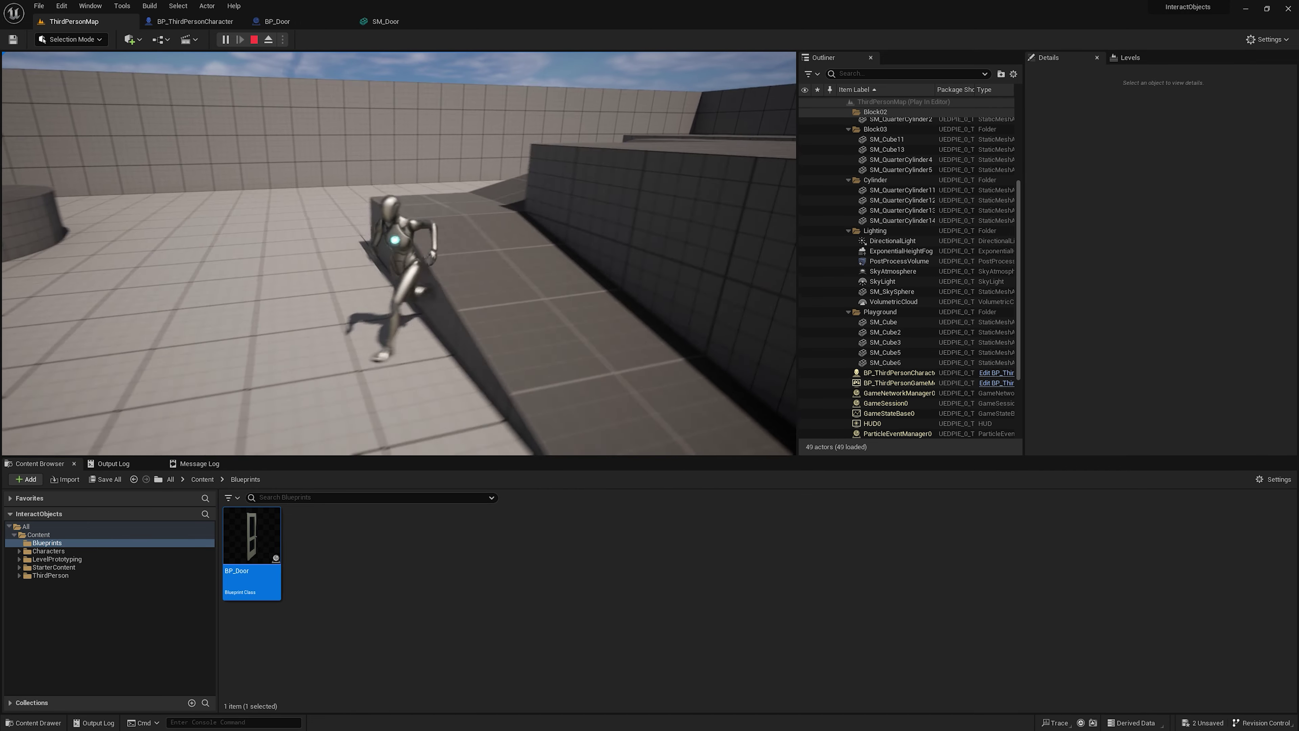
key("space")
key("Escape")
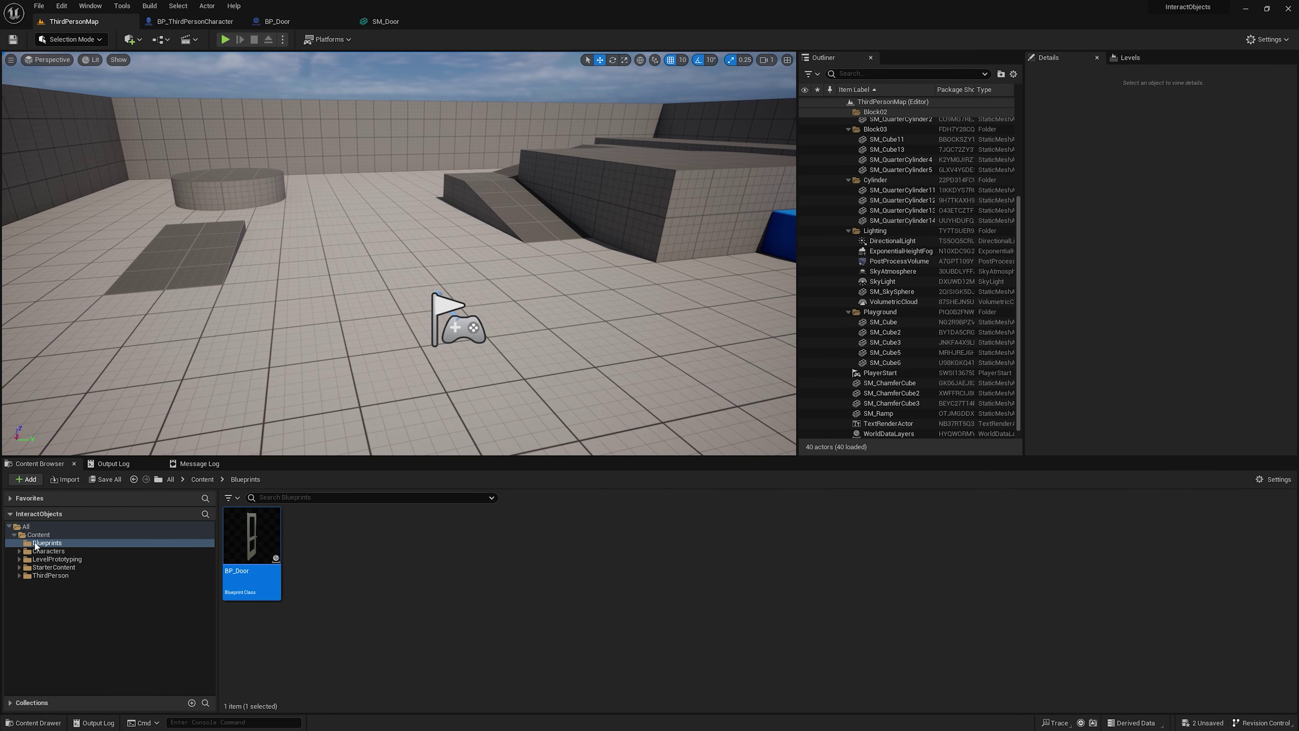
Step: Place a BP_Door at 1280, 1170, 0 and play-test the interact trace by walking at it
left_click_drag(253, 532, 402, 261)
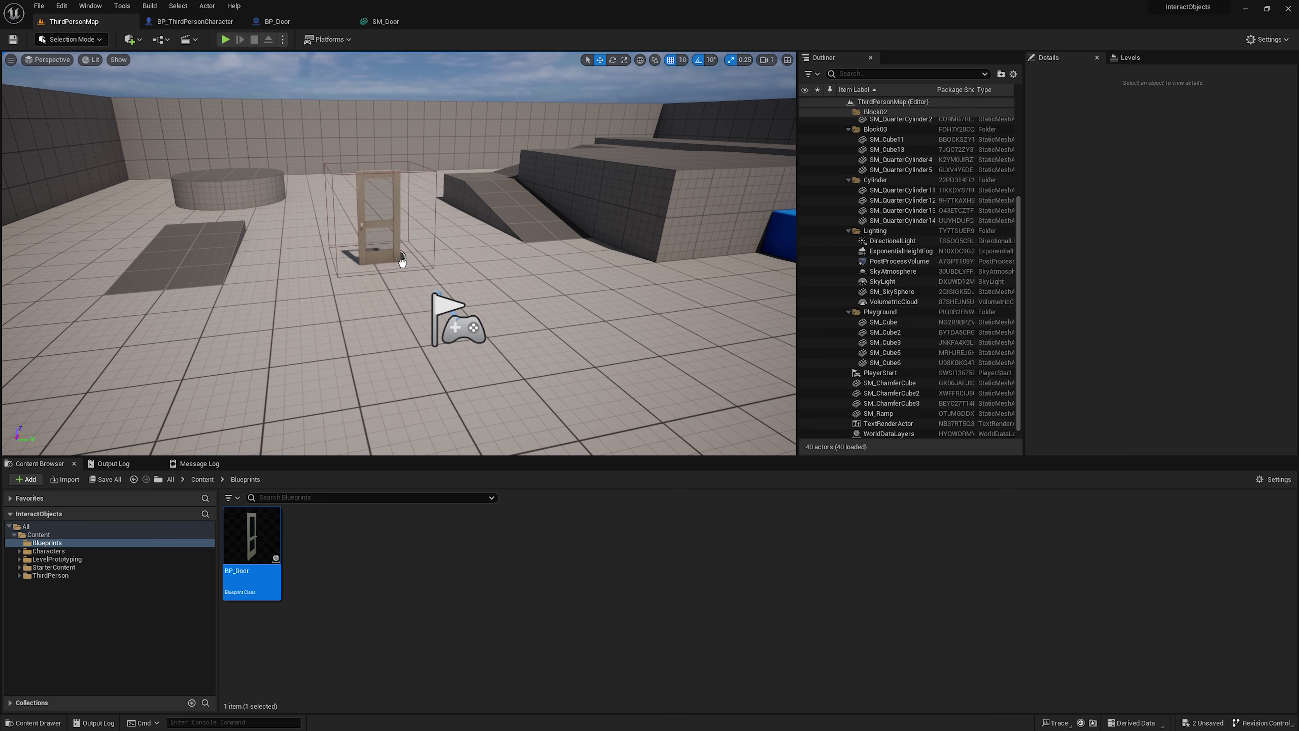
key("f")
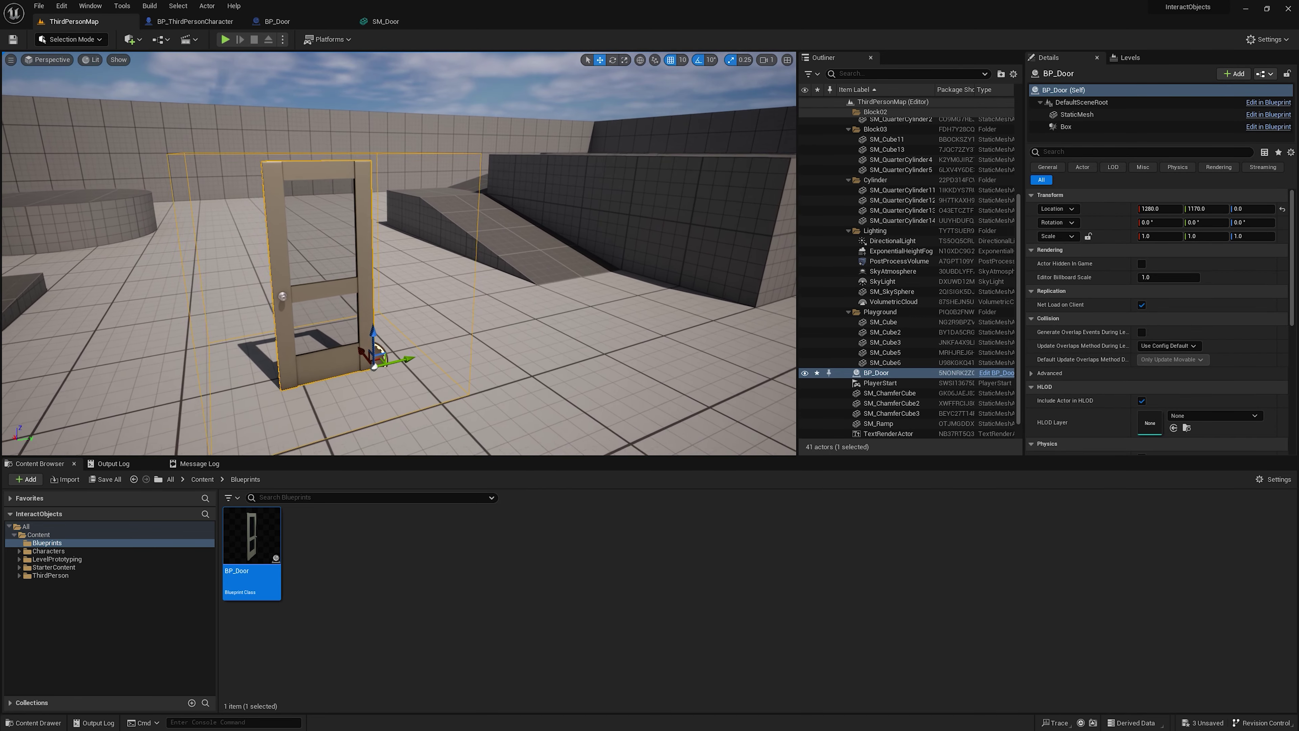
left_click(225, 40)
key("w")
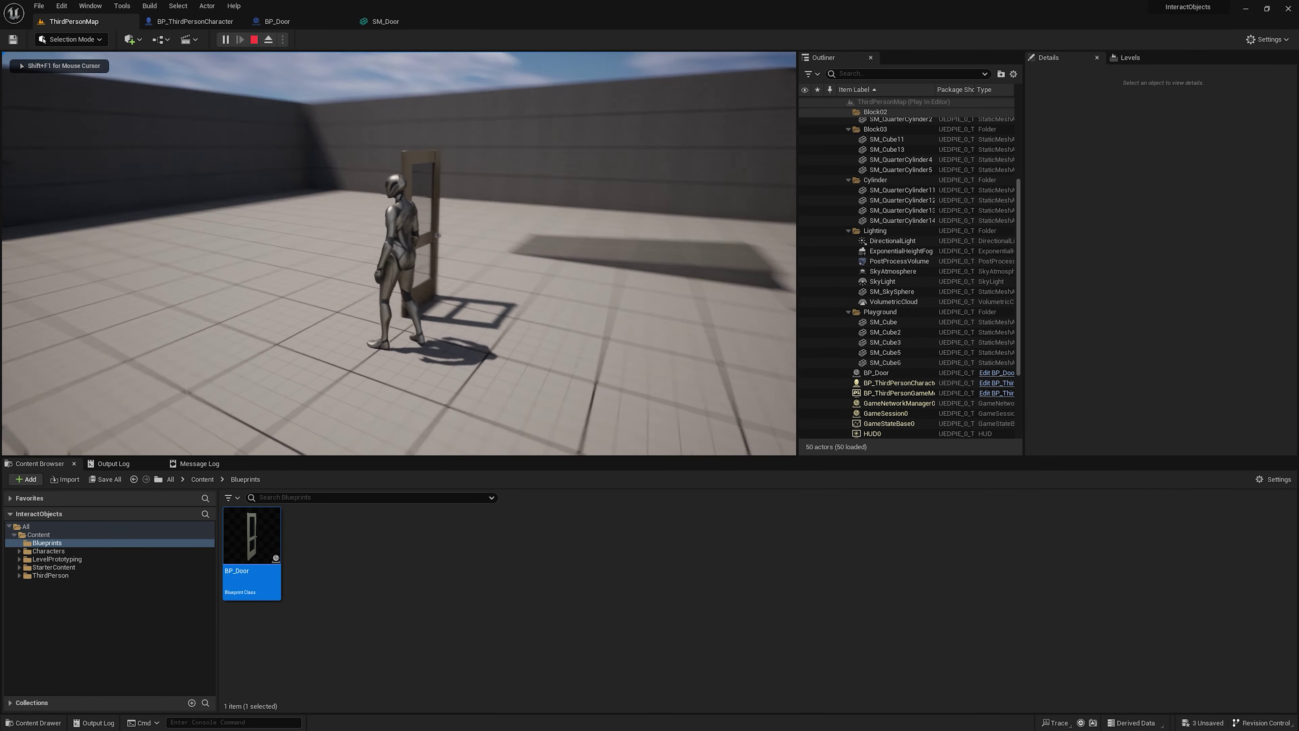
key("e")
key("w")
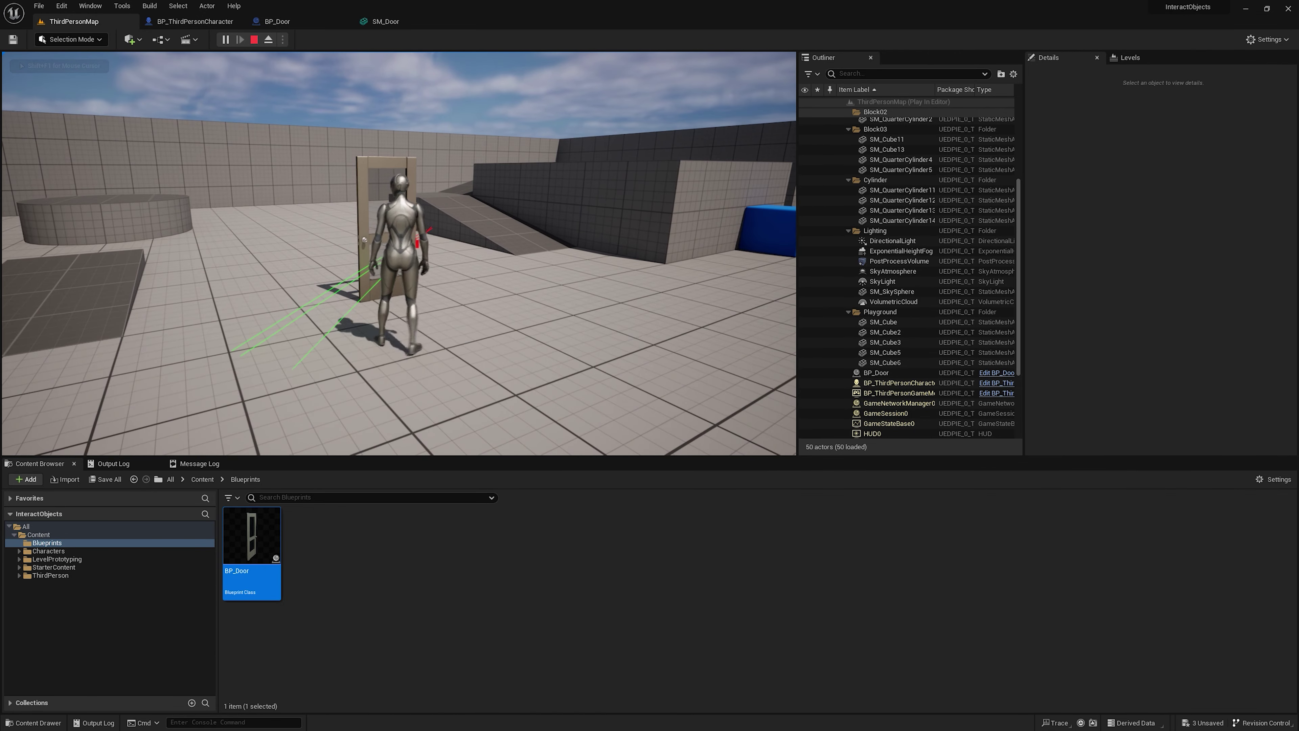
key("w")
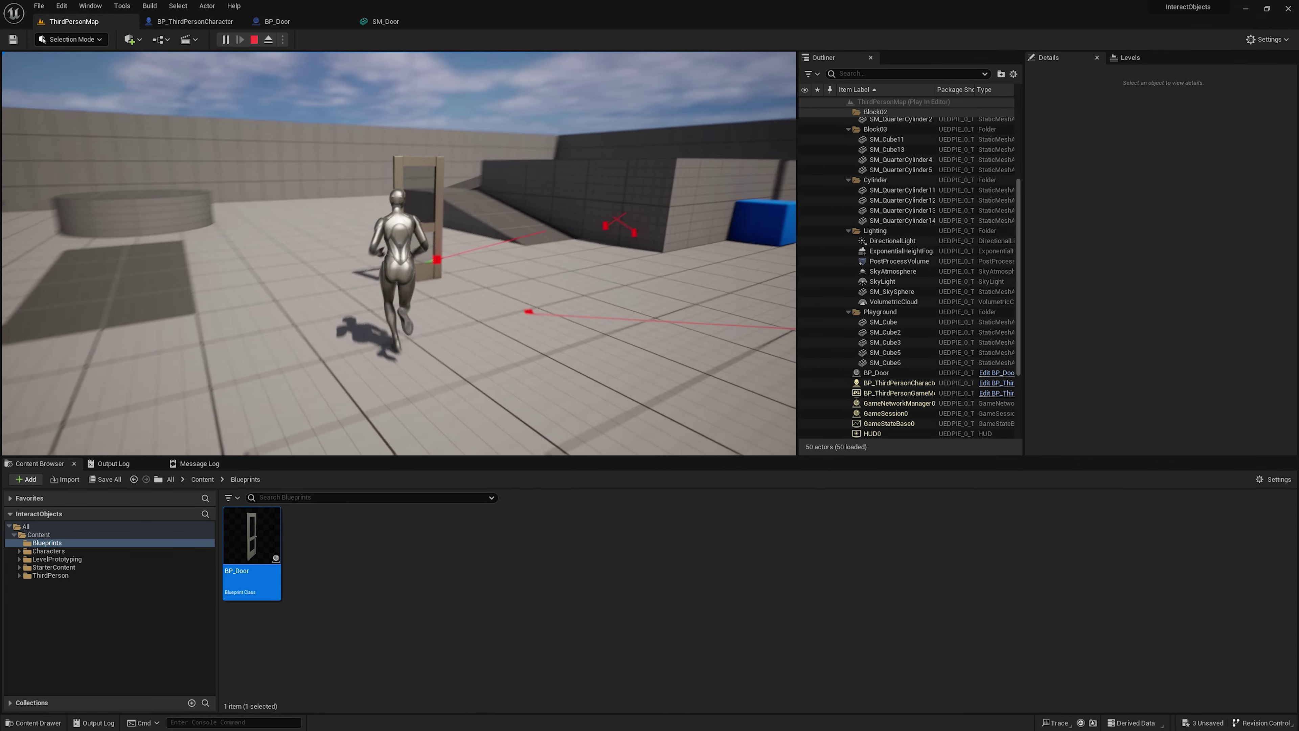
key("w")
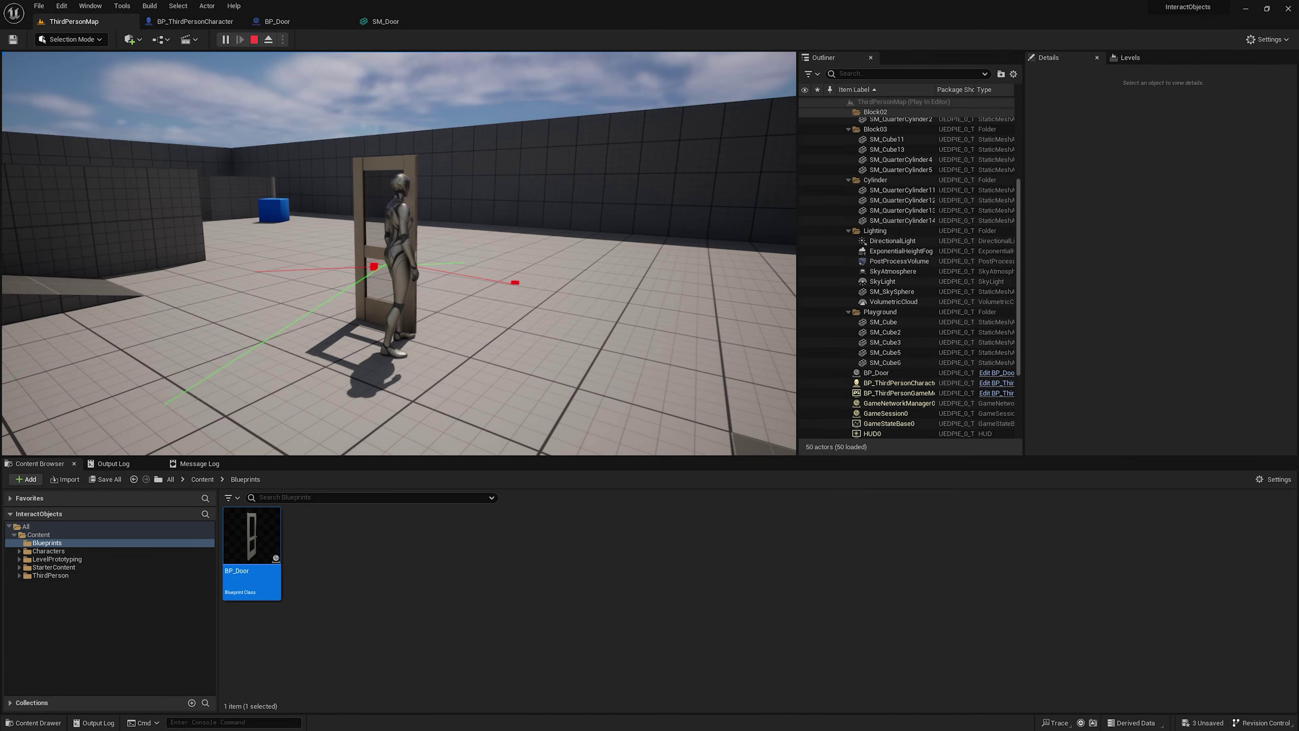
key("Escape")
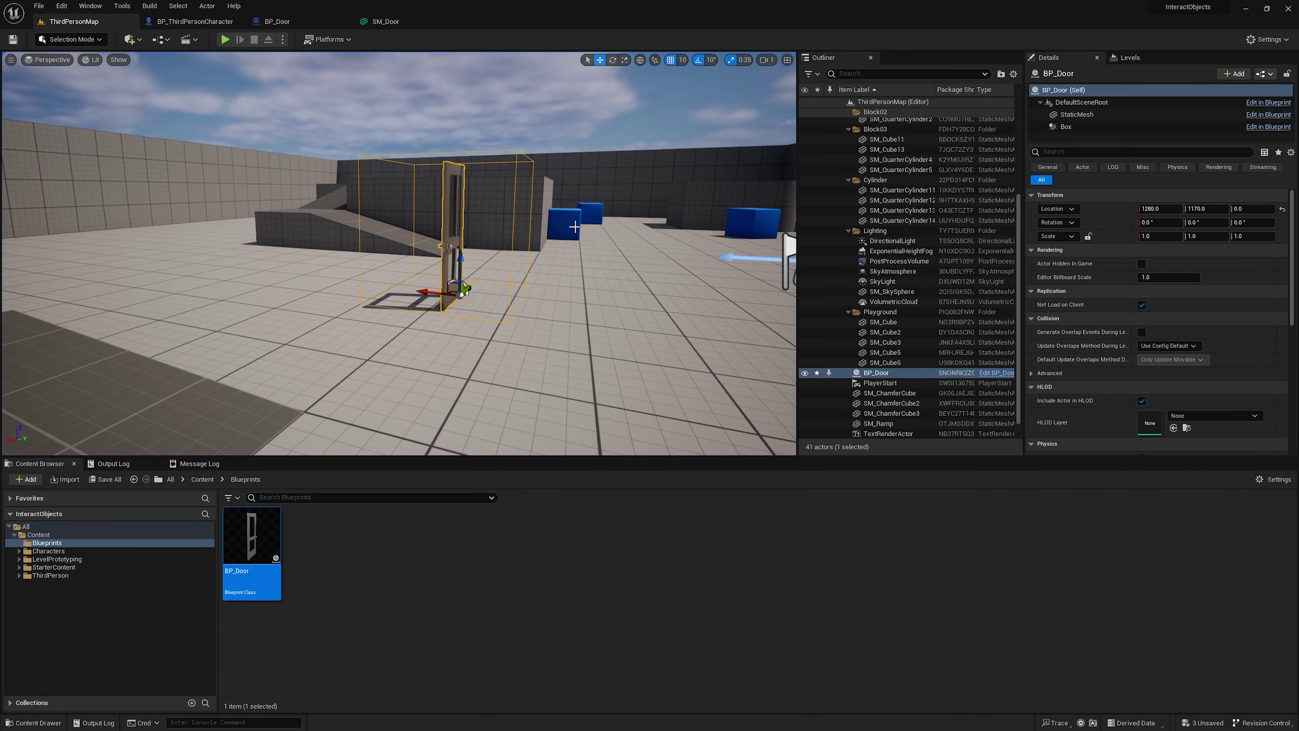
right_click_drag(561, 220, 518, 235)
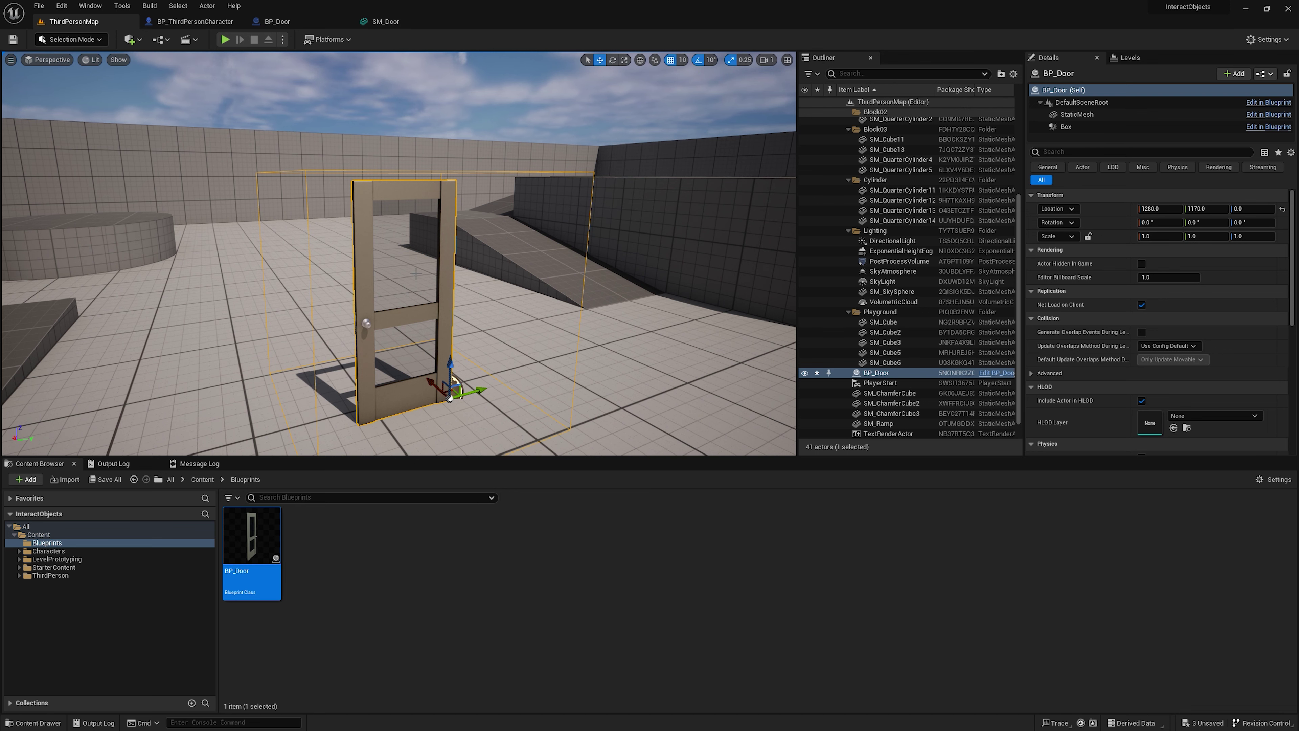
Step: Bring the IA_Interact line trace and its Cast To BP_Door node into view in the Event Graph
left_click(195, 21)
scroll(440, 214, "down", 2)
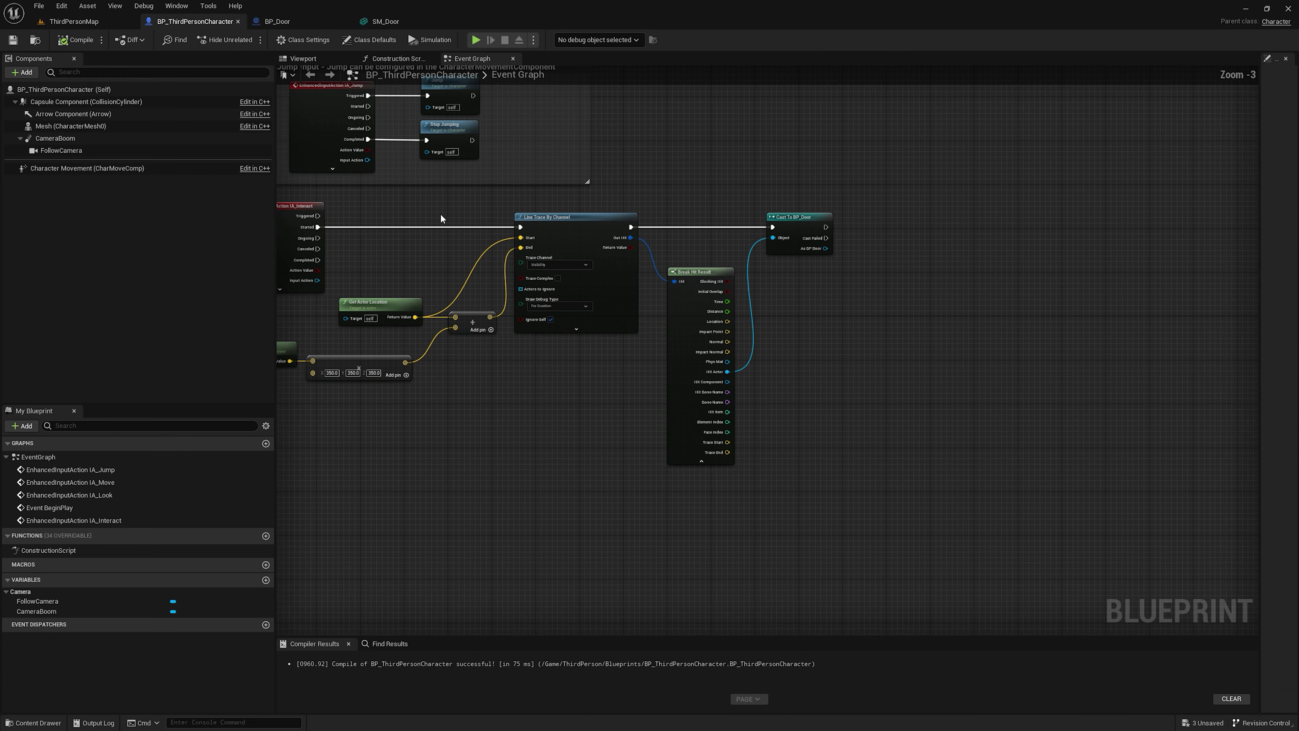
right_click_drag(440, 213, 529, 238)
left_click_drag(338, 228, 983, 494)
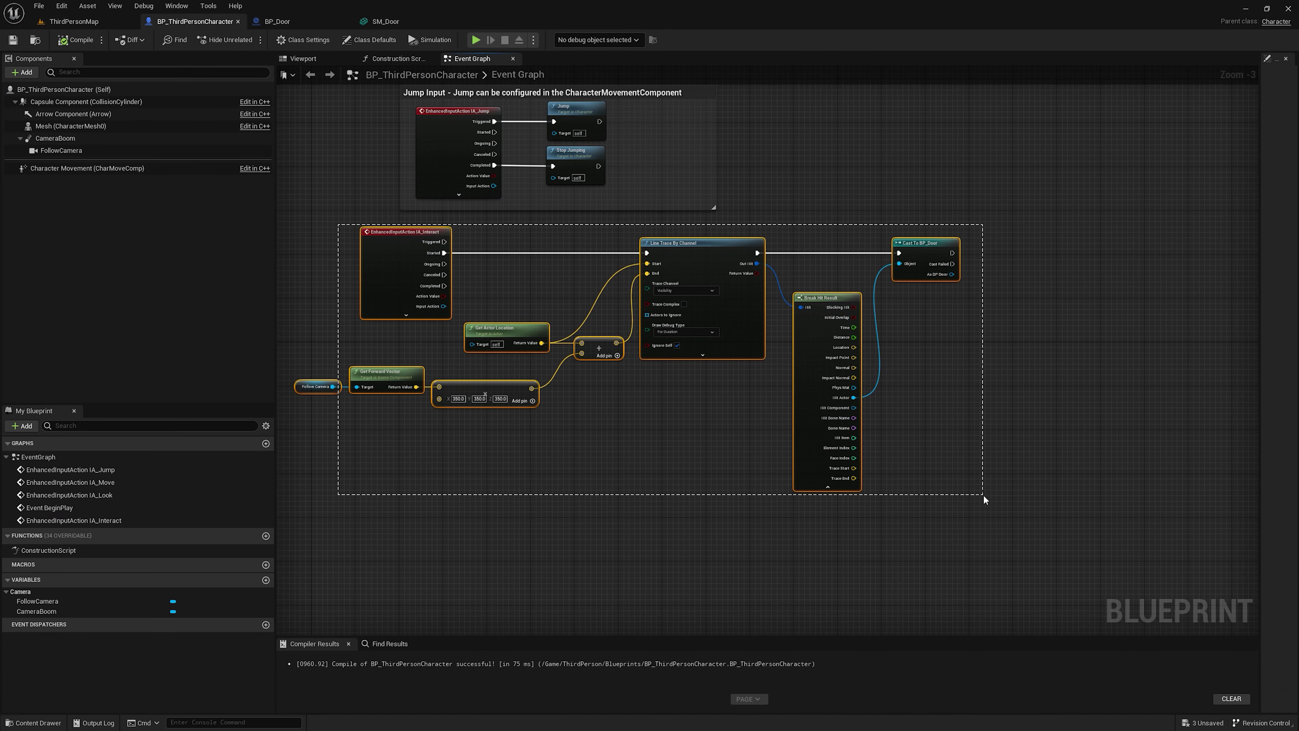
scroll(1005, 307, "up", 1)
right_click_drag(1006, 308, 883, 312)
scroll(882, 313, "up", 2)
left_click_drag(698, 250, 914, 360)
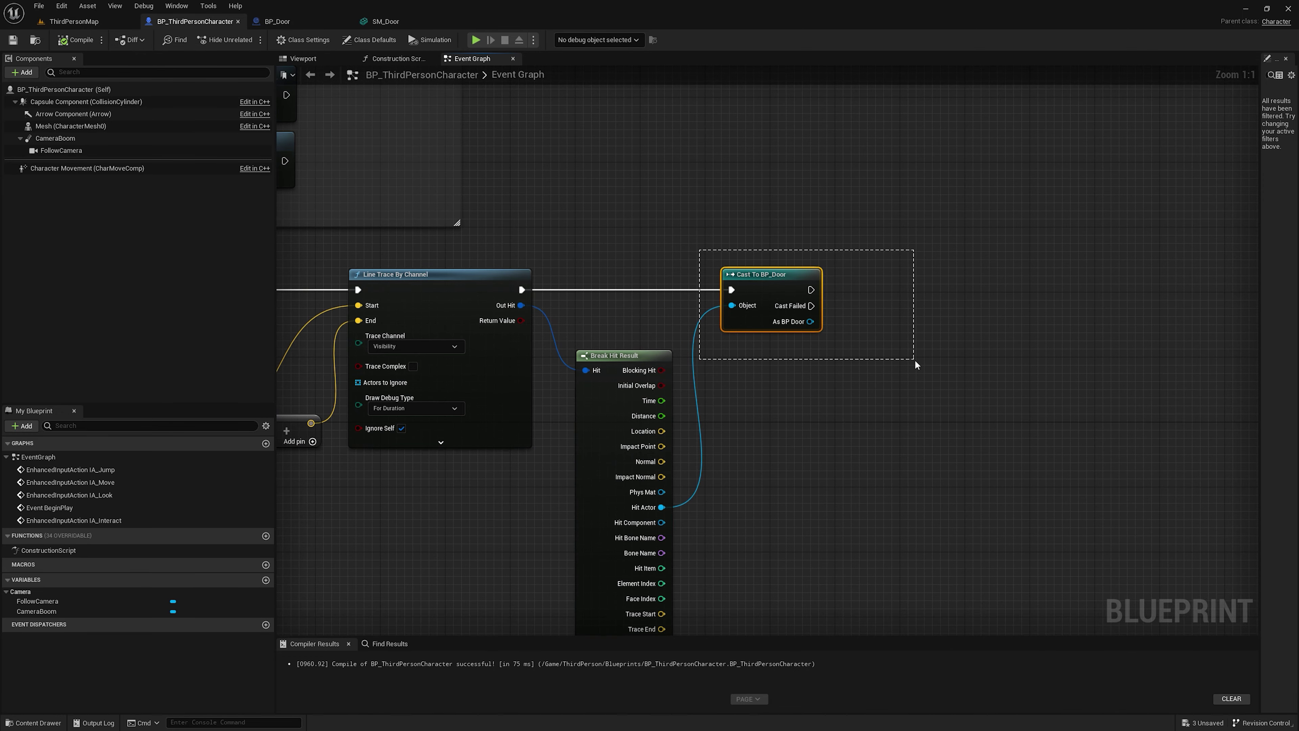
left_click(868, 262)
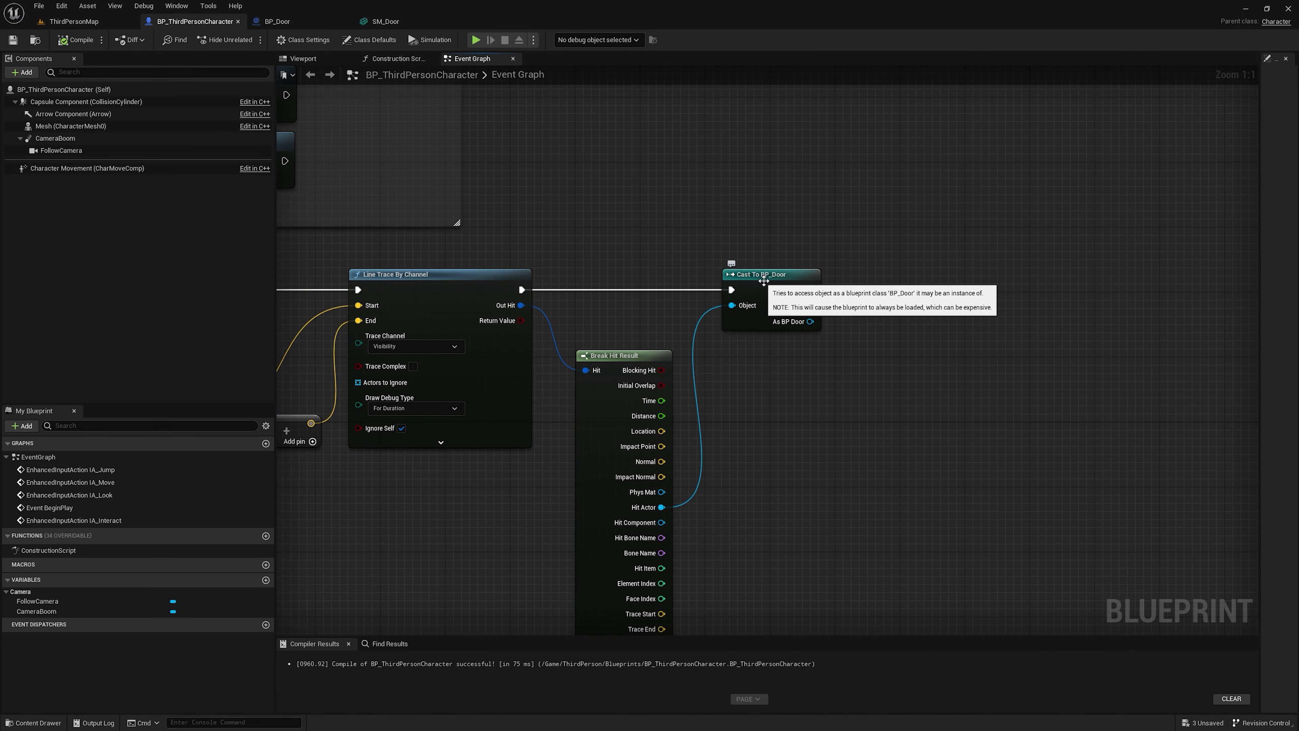
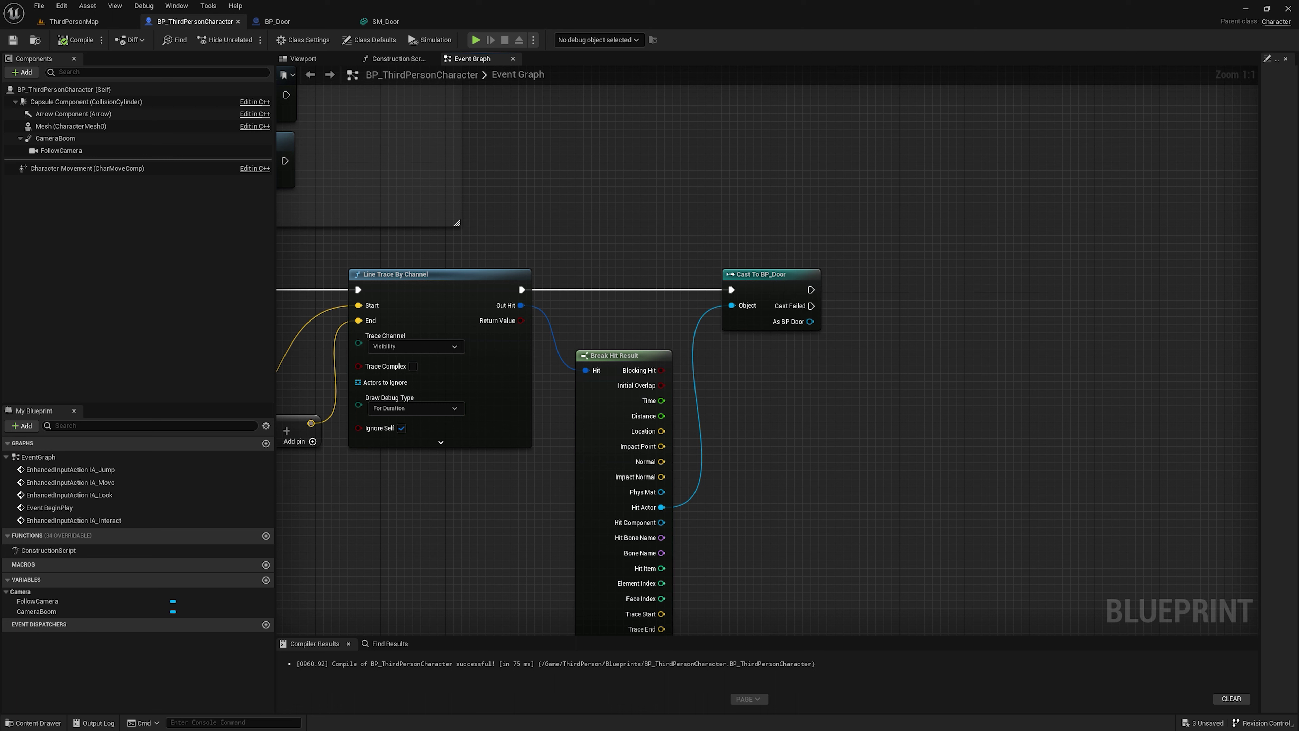
Step: Switch to the BP_Door blueprint and show its Event Graph
left_click(307, 21)
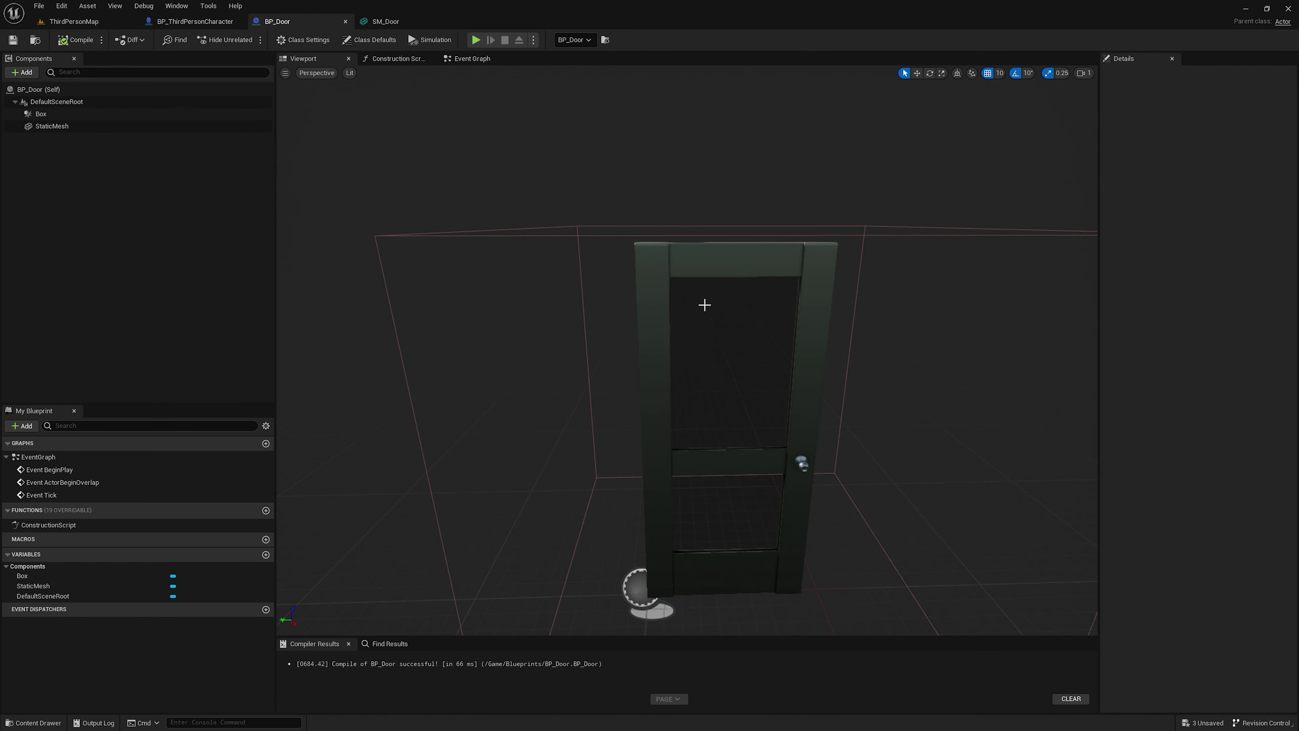
scroll(705, 306, "down", 3)
left_click(471, 58)
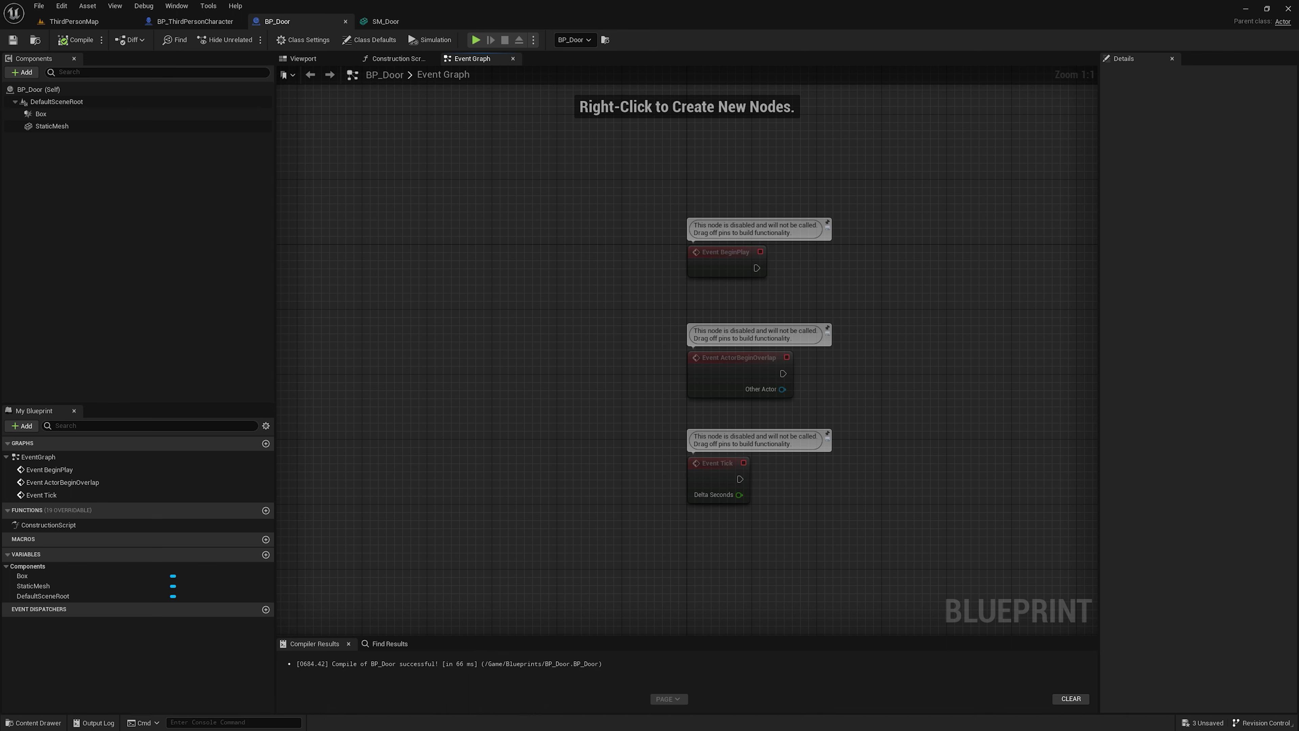
right_click_drag(840, 441, 727, 321)
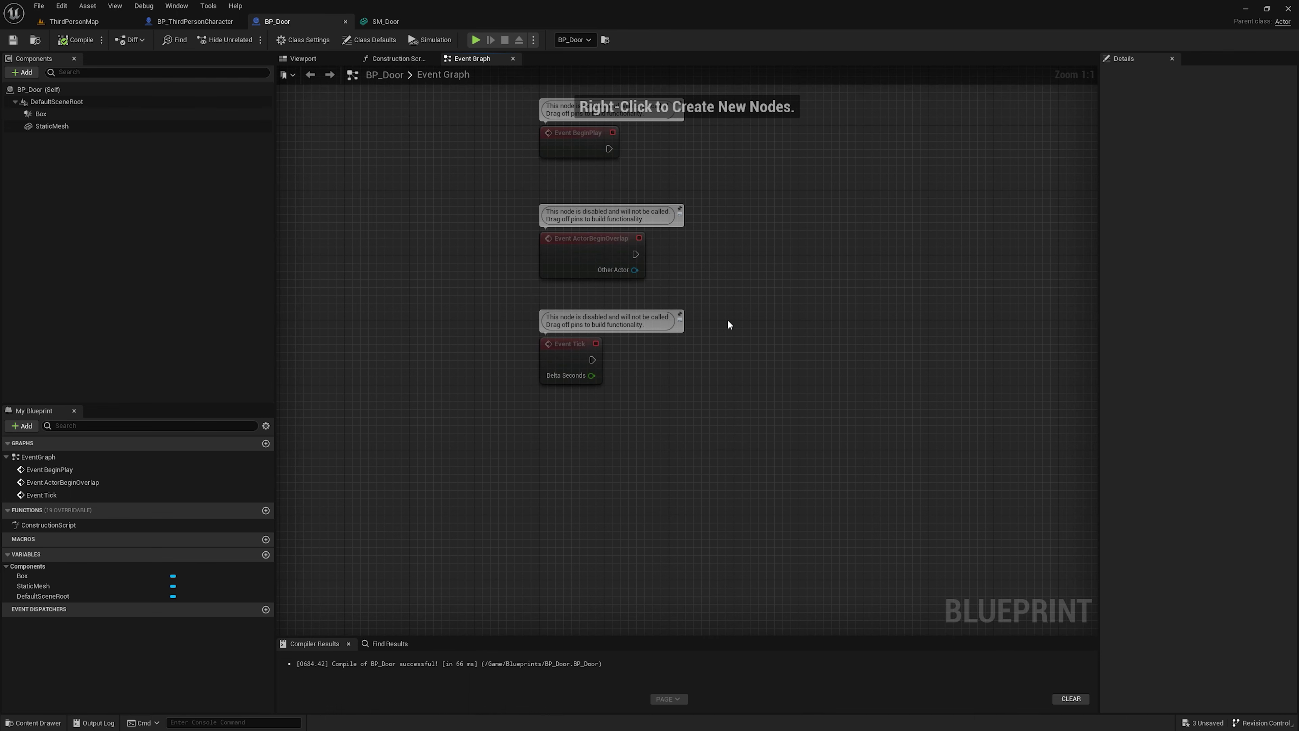
Step: Add a Custom Event named Interact and position it in the graph
right_click(700, 405)
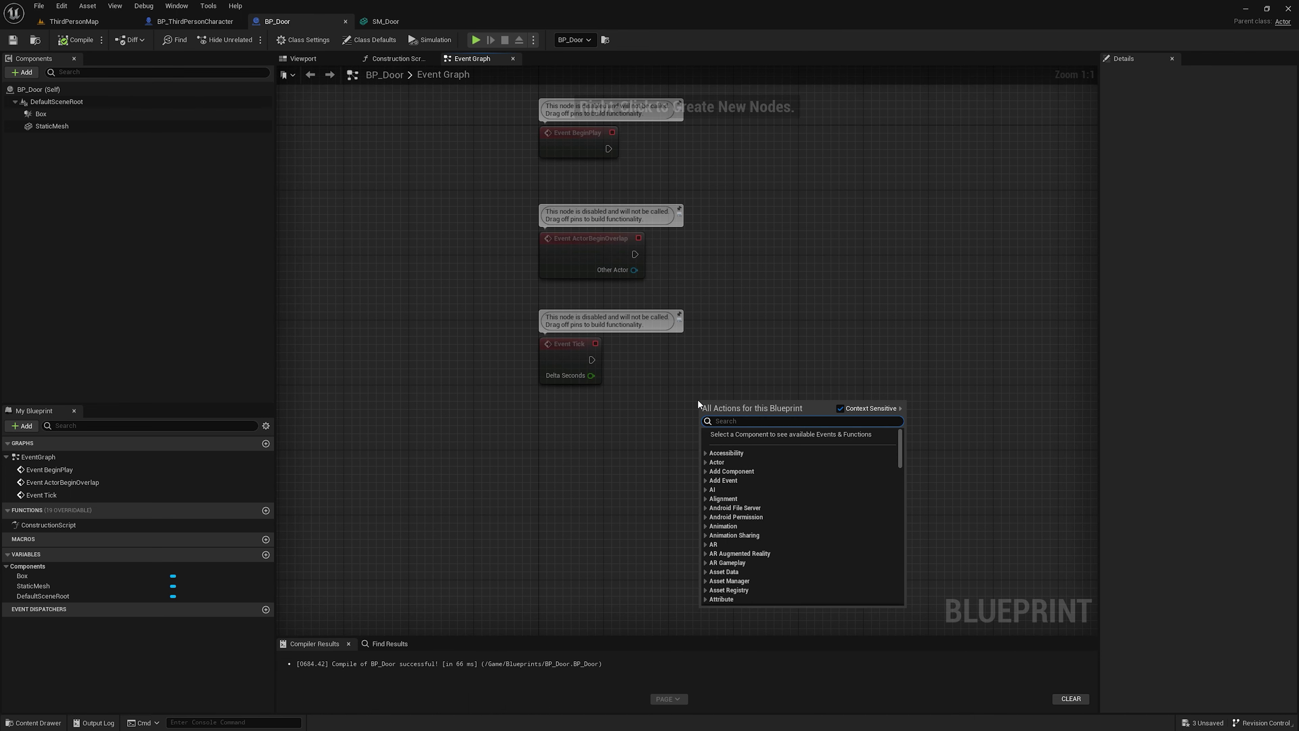
type("custom event")
key("Return")
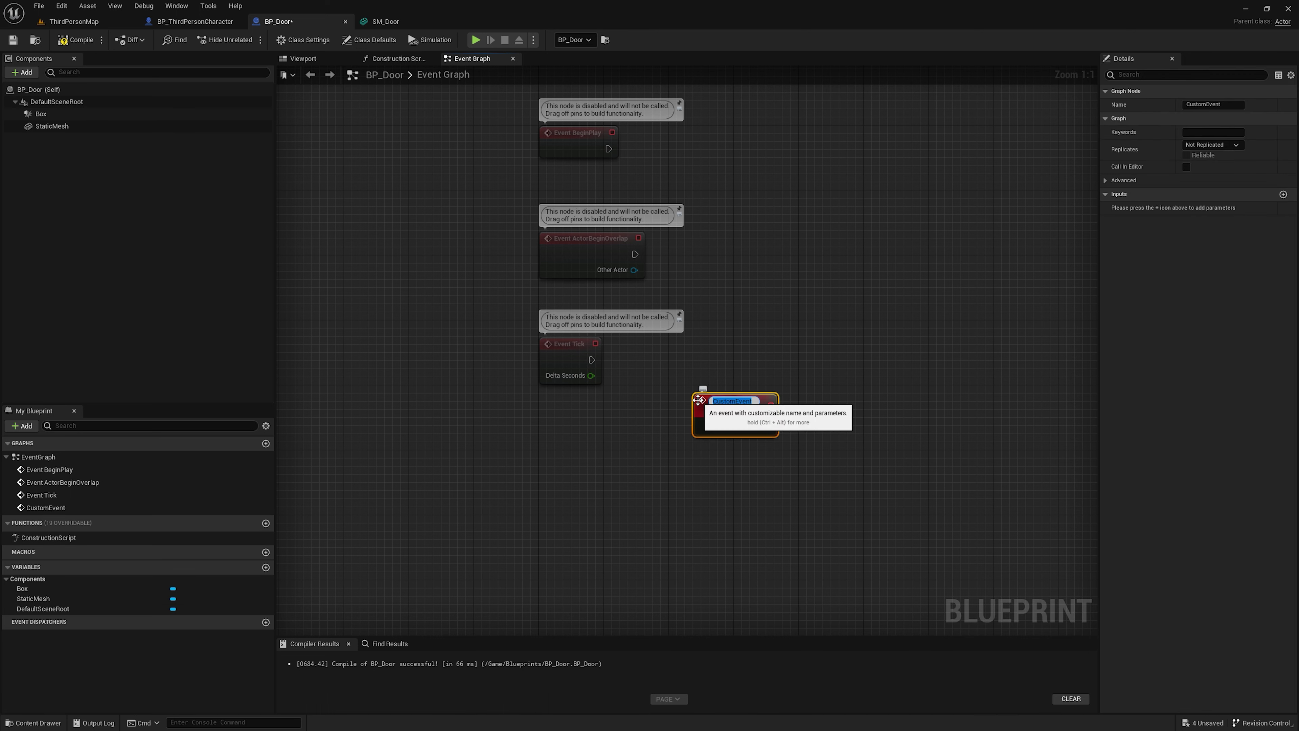
key("BackSpace")
type("terac")
key("Return")
left_click_drag(719, 403, 565, 442)
right_click_drag(628, 490, 636, 340)
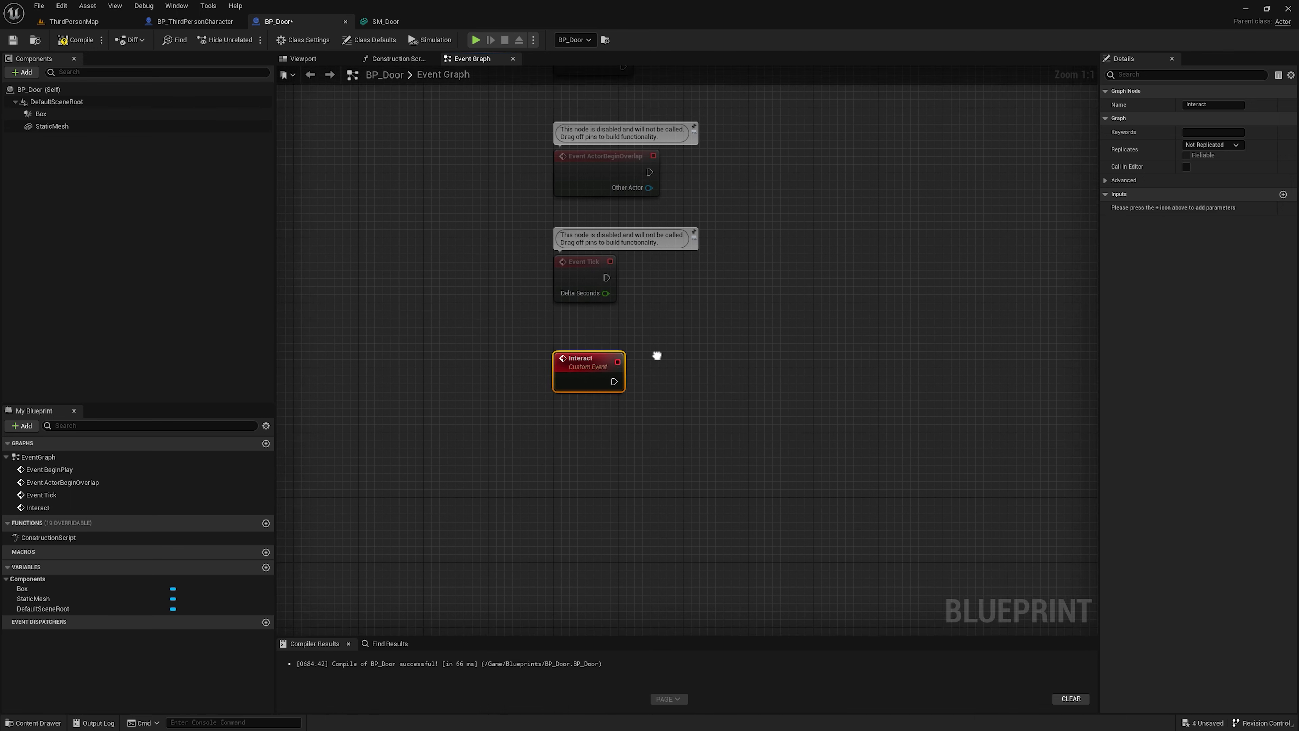
Step: Add a Gate node wired from the Interact event's execution output
left_click(633, 343)
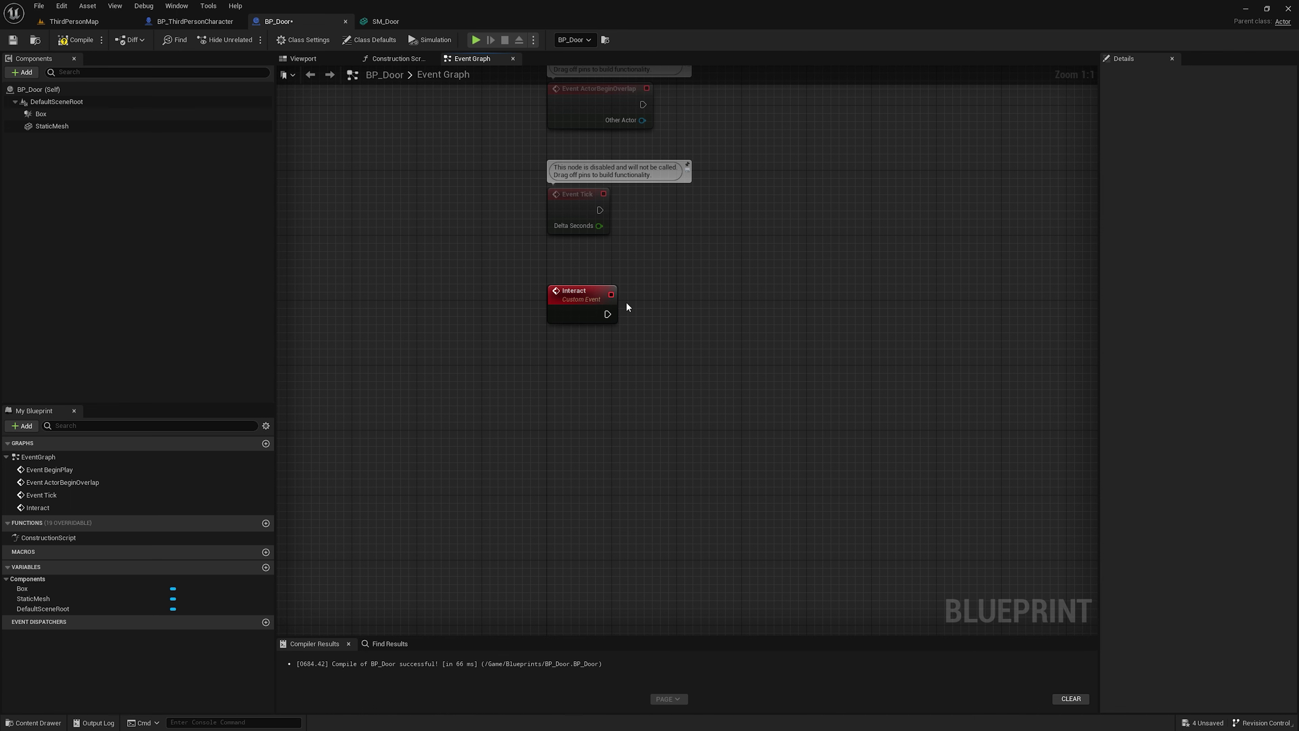
right_click_drag(605, 314, 561, 305)
left_click_drag(561, 305, 702, 330)
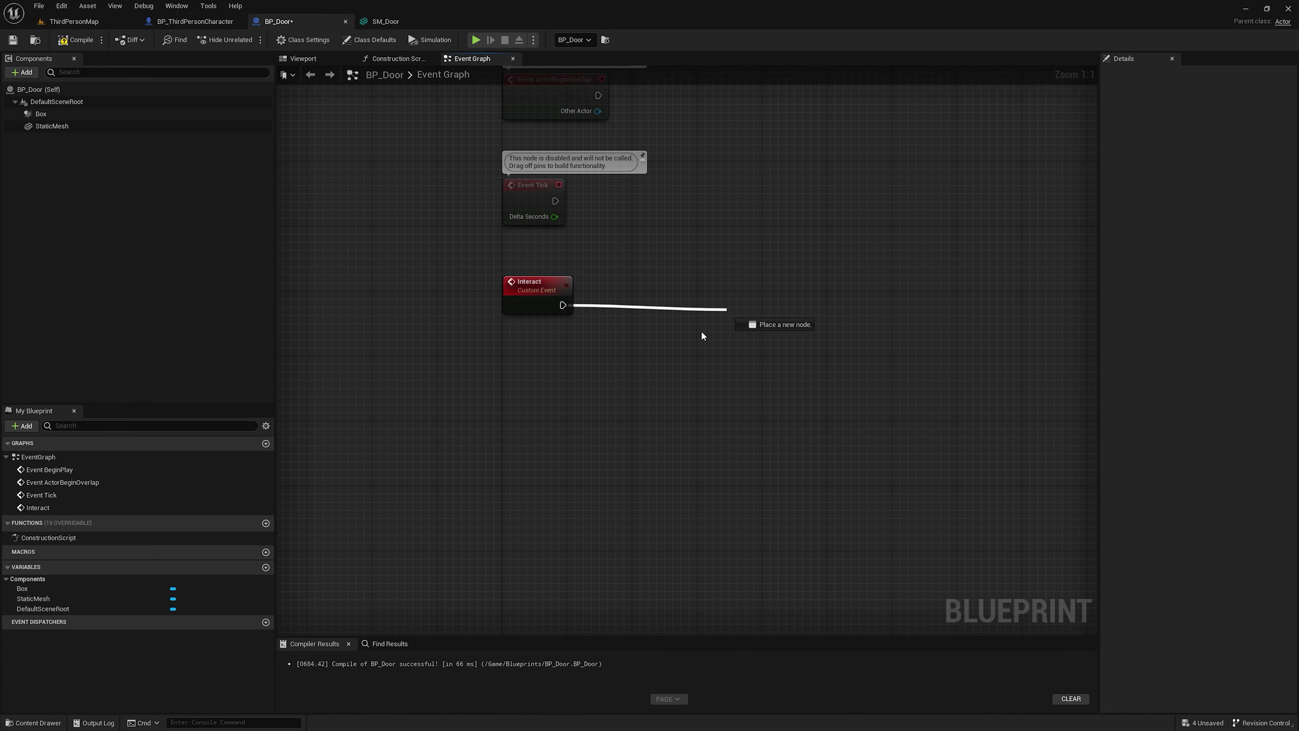
type("gaa")
key("BackSpace")
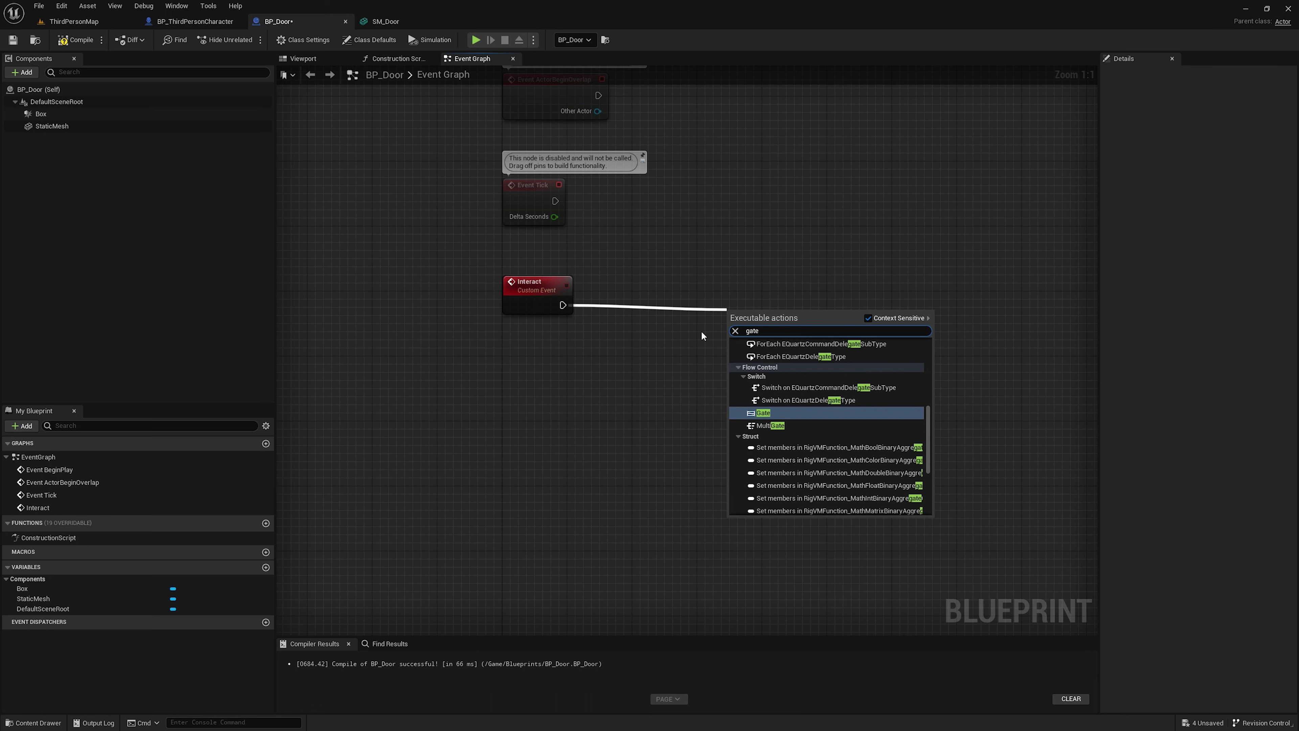
key("Return")
Step: Straighten the wire and move the Gate node further right of Interact
left_click_drag(753, 304, 752, 293)
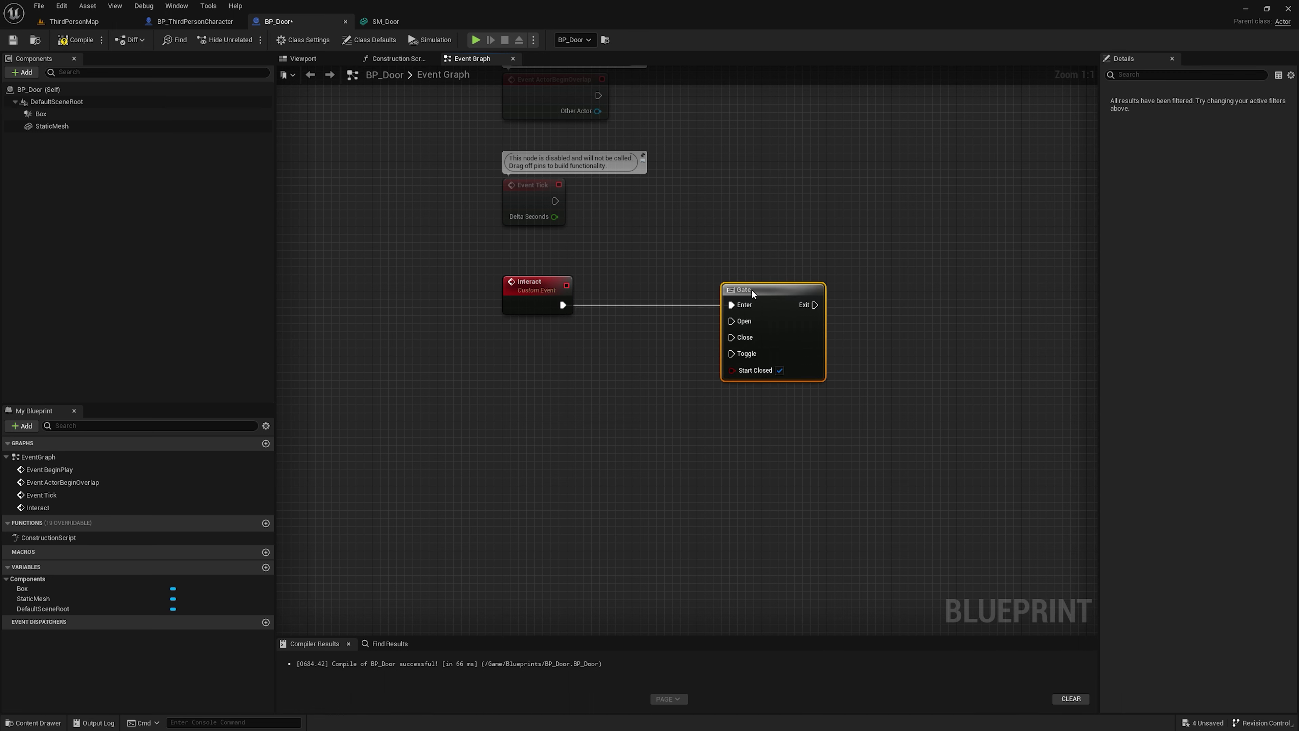
left_click(717, 270)
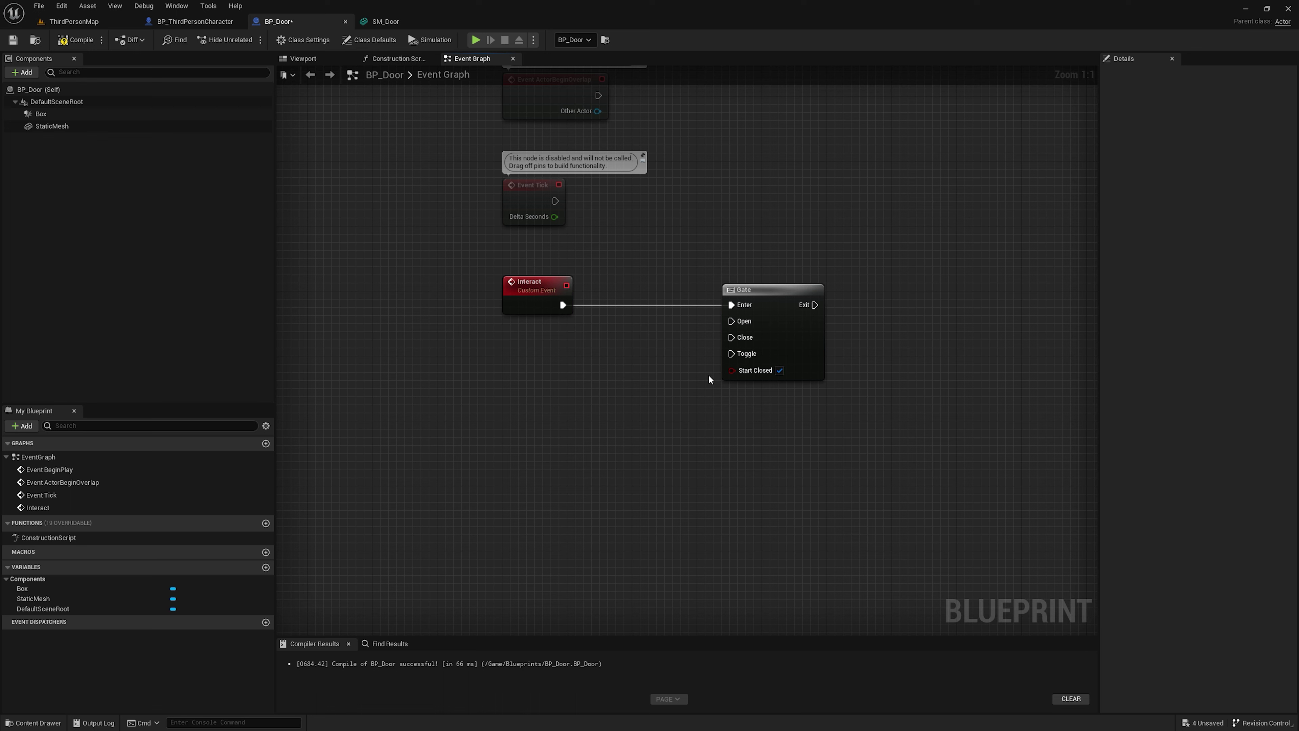
left_click_drag(742, 293, 871, 292)
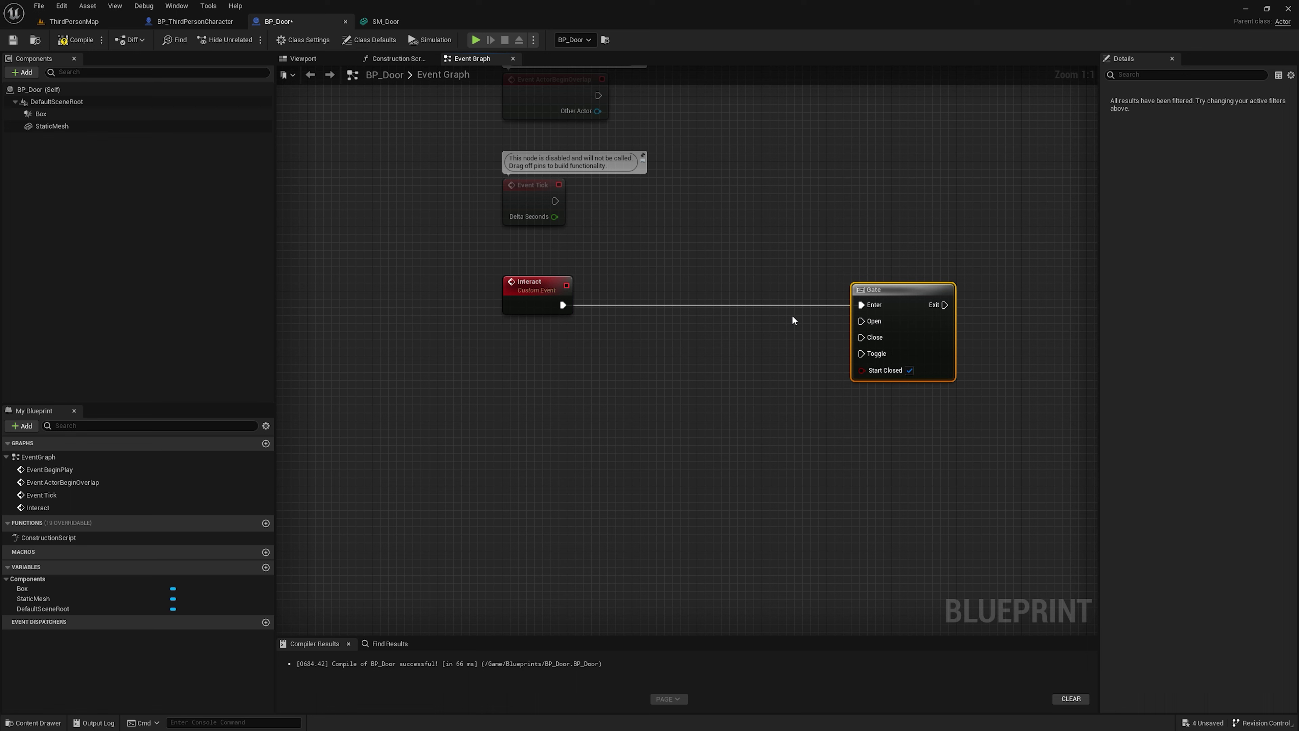
left_click_drag(461, 259, 651, 366)
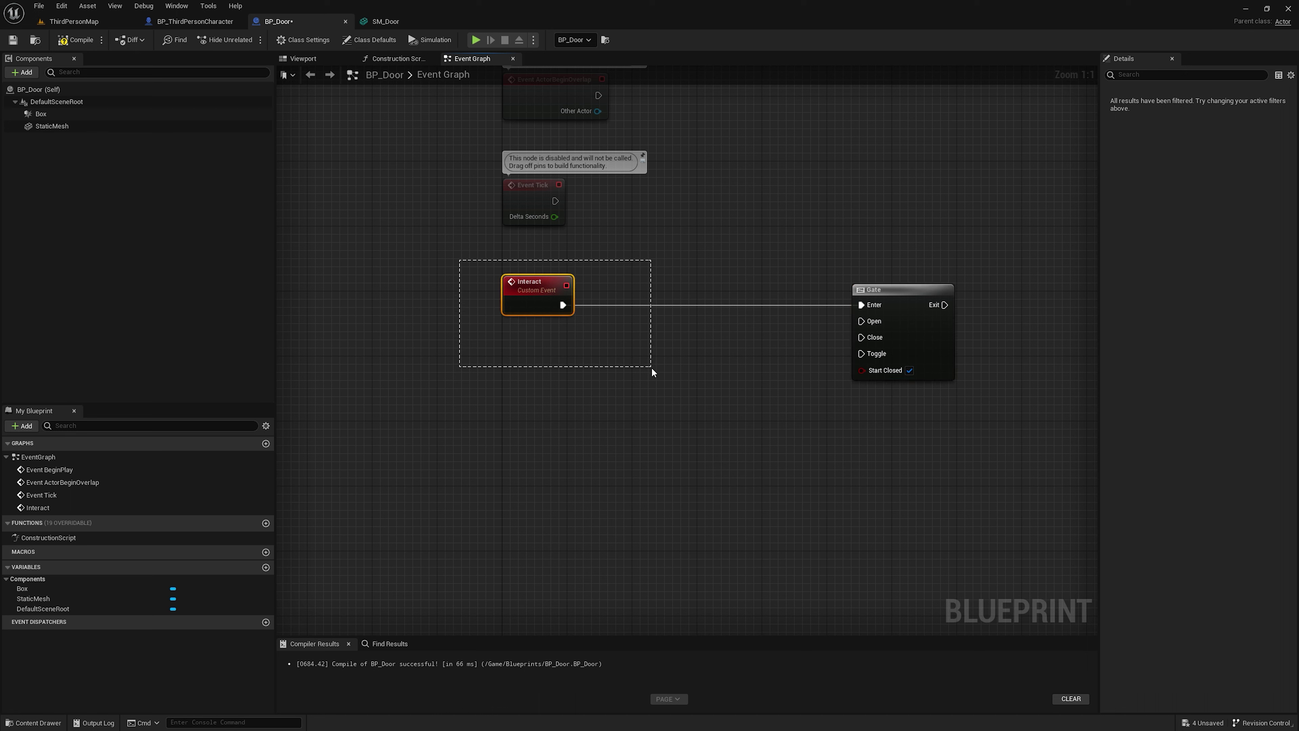
mouse_move(472, 246)
left_mouse_down()
mouse_move(627, 348)
mouse_move(636, 334)
left_mouse_up()
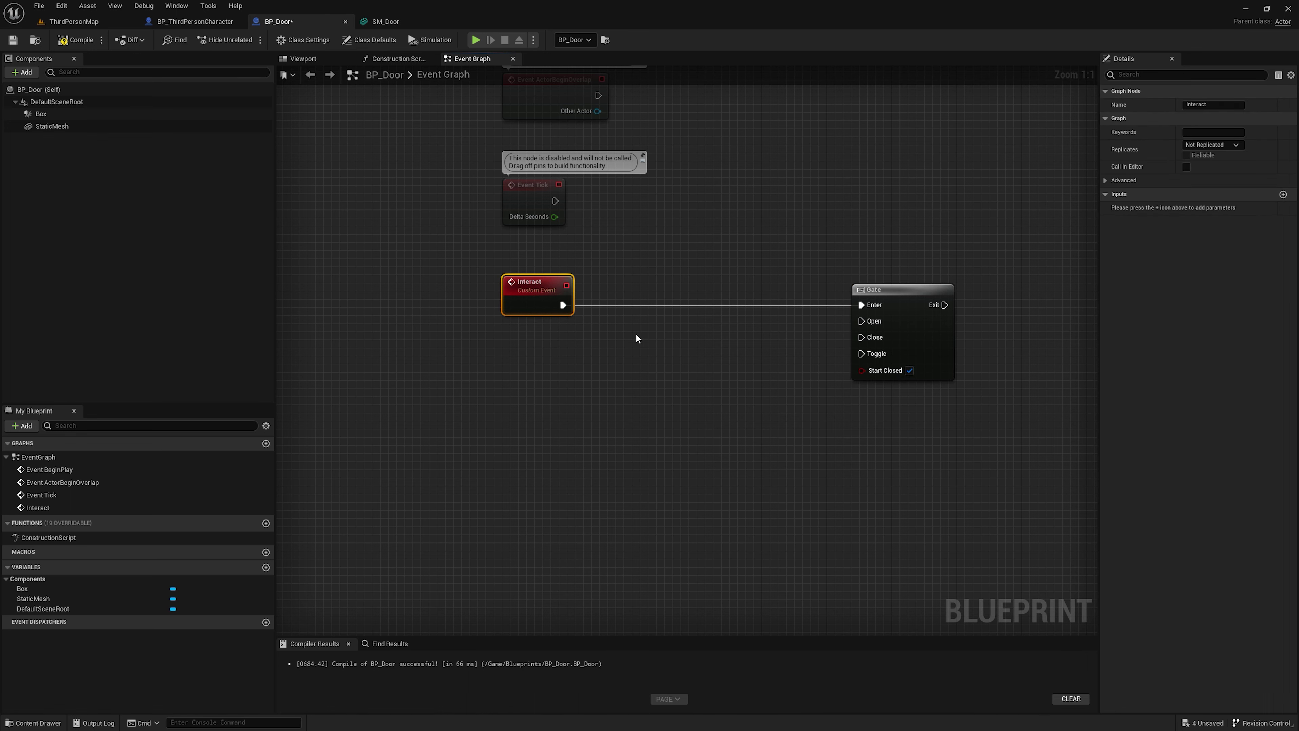
Step: In BP_ThirdPersonCharacter, locate the Cast To BP_Door node in the interact graph
left_click(195, 21)
scroll(485, 220, "up", 2)
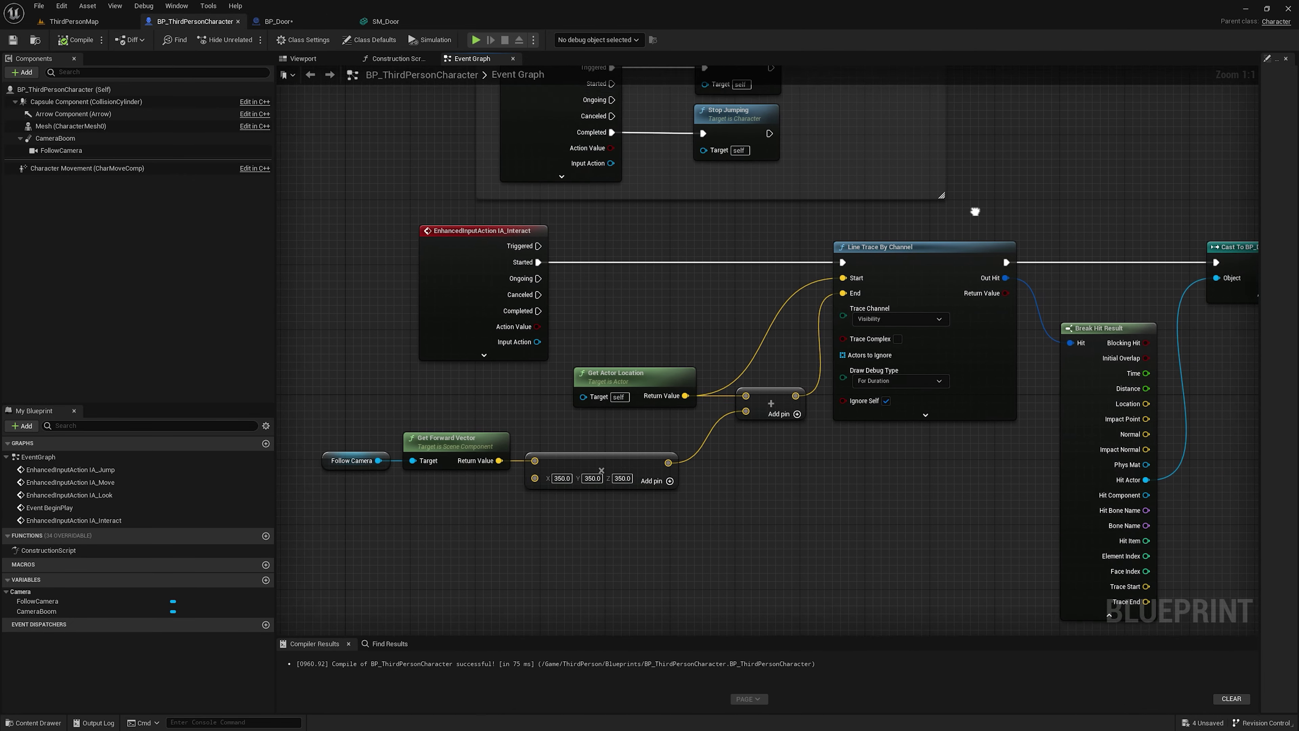
left_click_drag(540, 201, 501, 350)
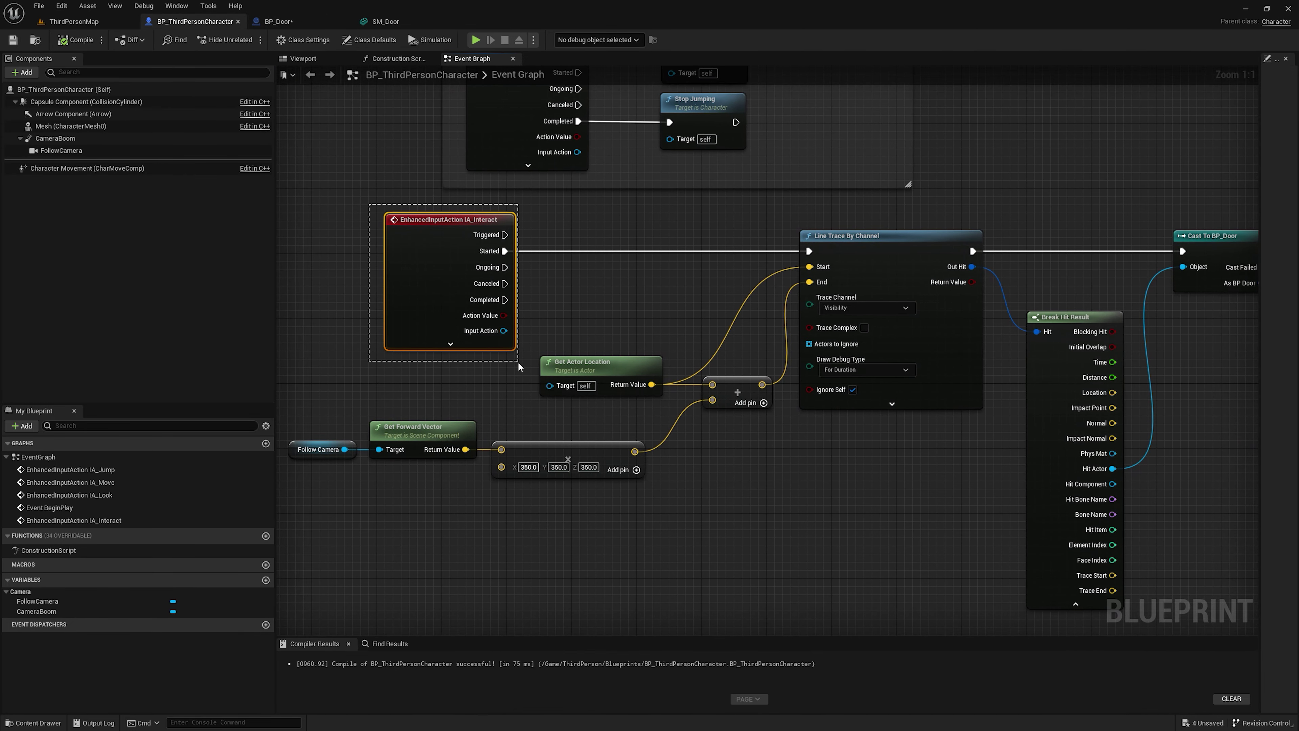
left_click_drag(659, 228, 985, 409)
right_click_drag(1063, 205, 669, 177)
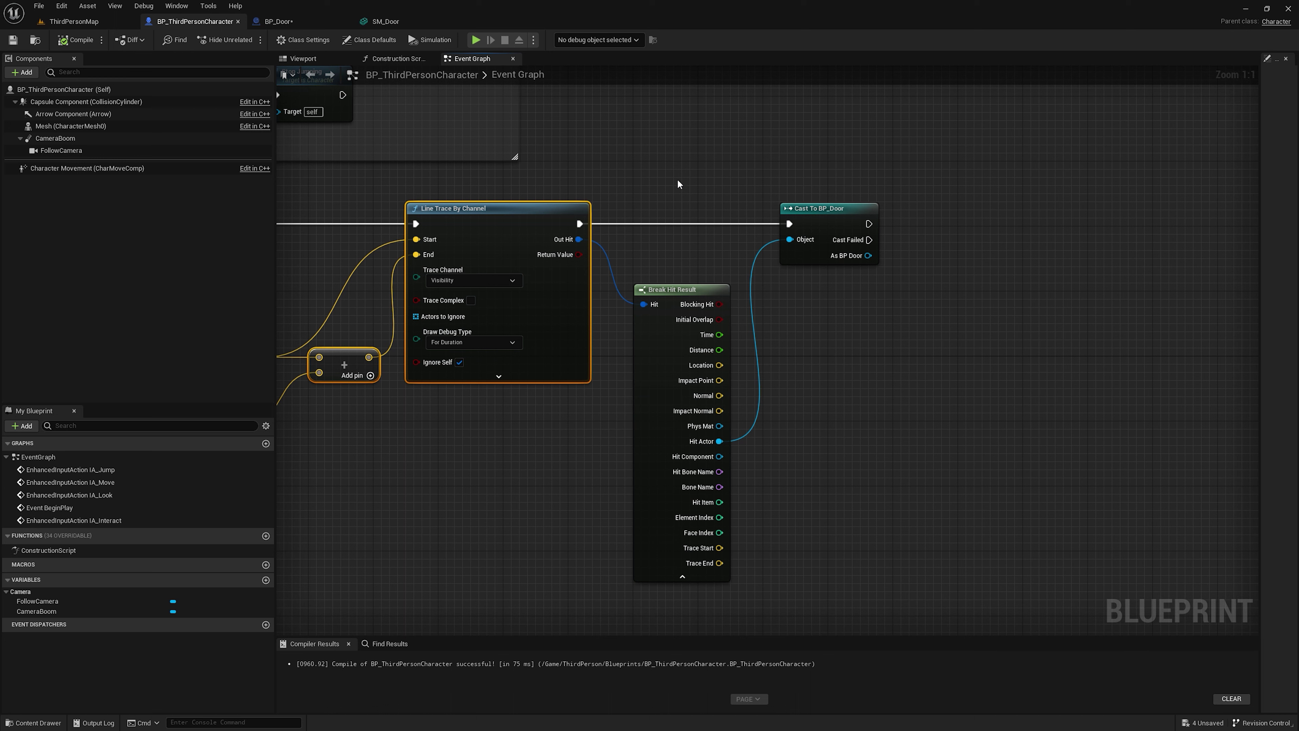
left_click_drag(670, 178, 909, 334)
right_click_drag(898, 235, 676, 228)
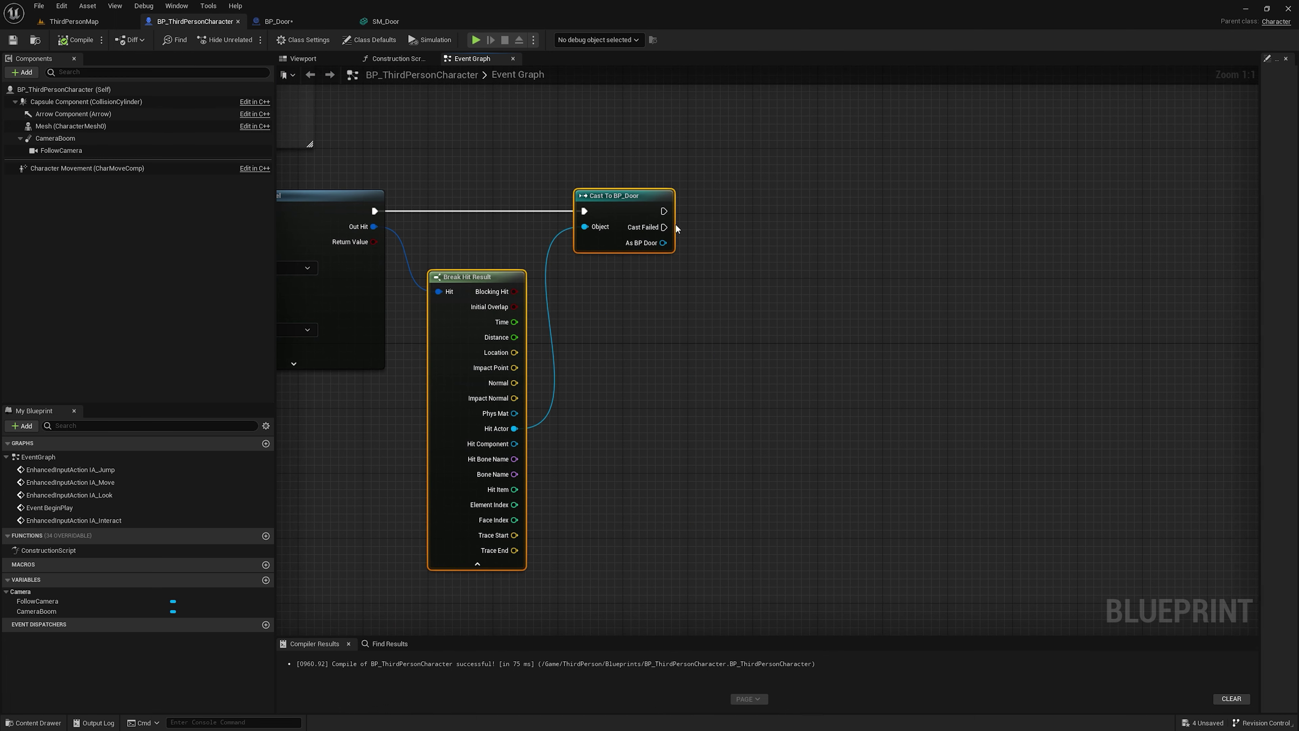
left_click_drag(566, 173, 728, 291)
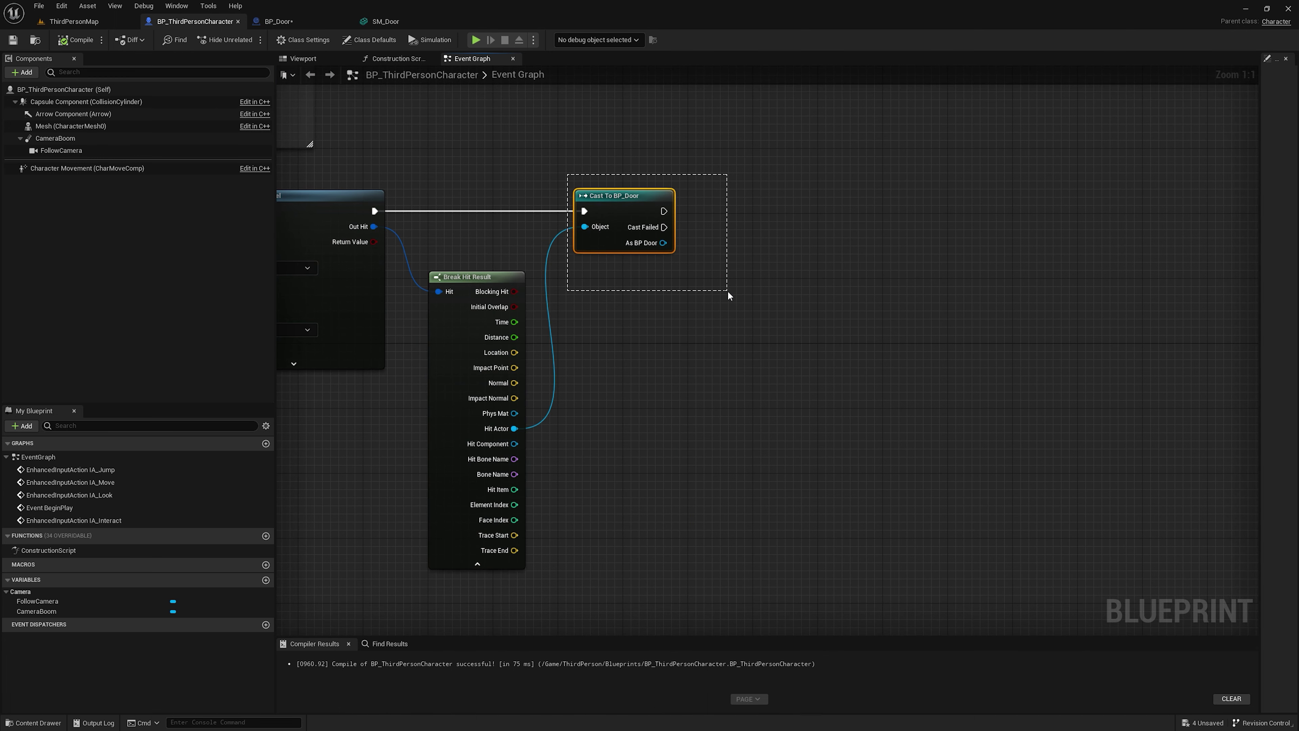
Step: Call the door's Interact event from the As BP Door pin and compile
mouse_move(663, 242)
left_mouse_down()
mouse_move(762, 260)
mouse_move(752, 196)
left_mouse_up()
type("intera")
key("Return")
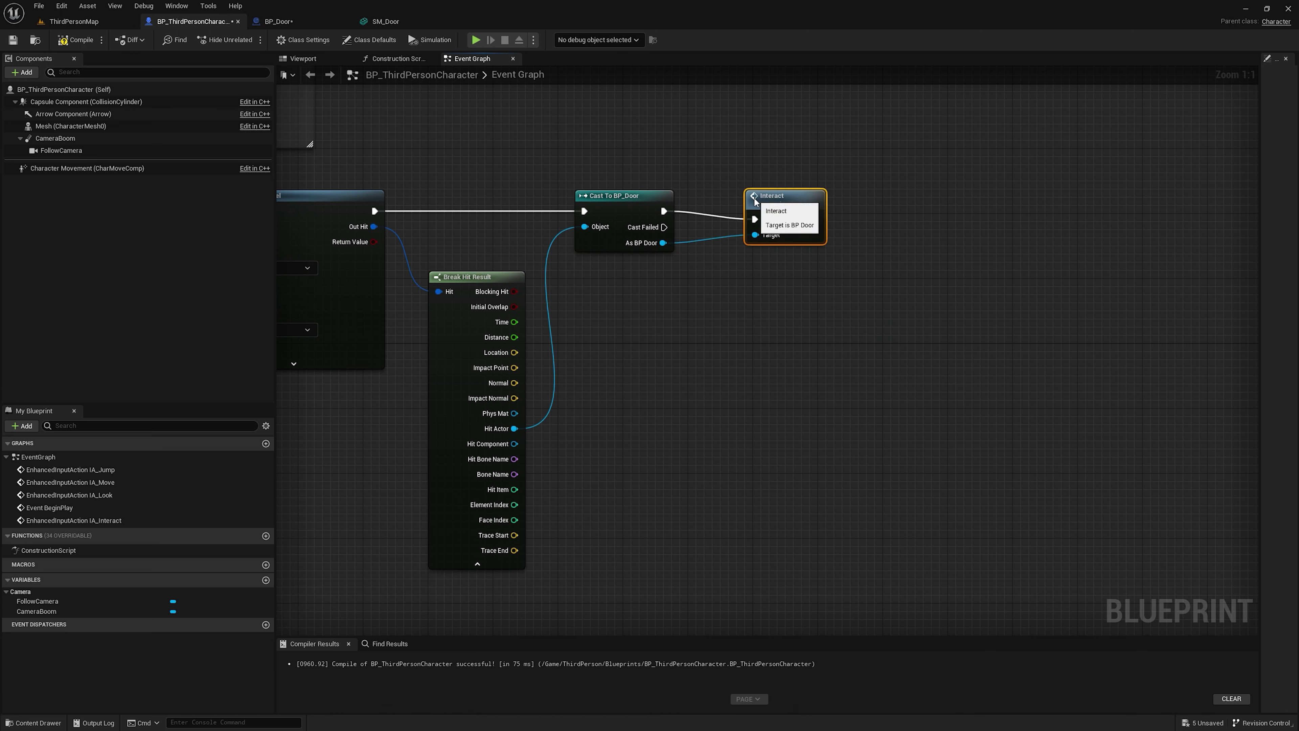
left_click(72, 40)
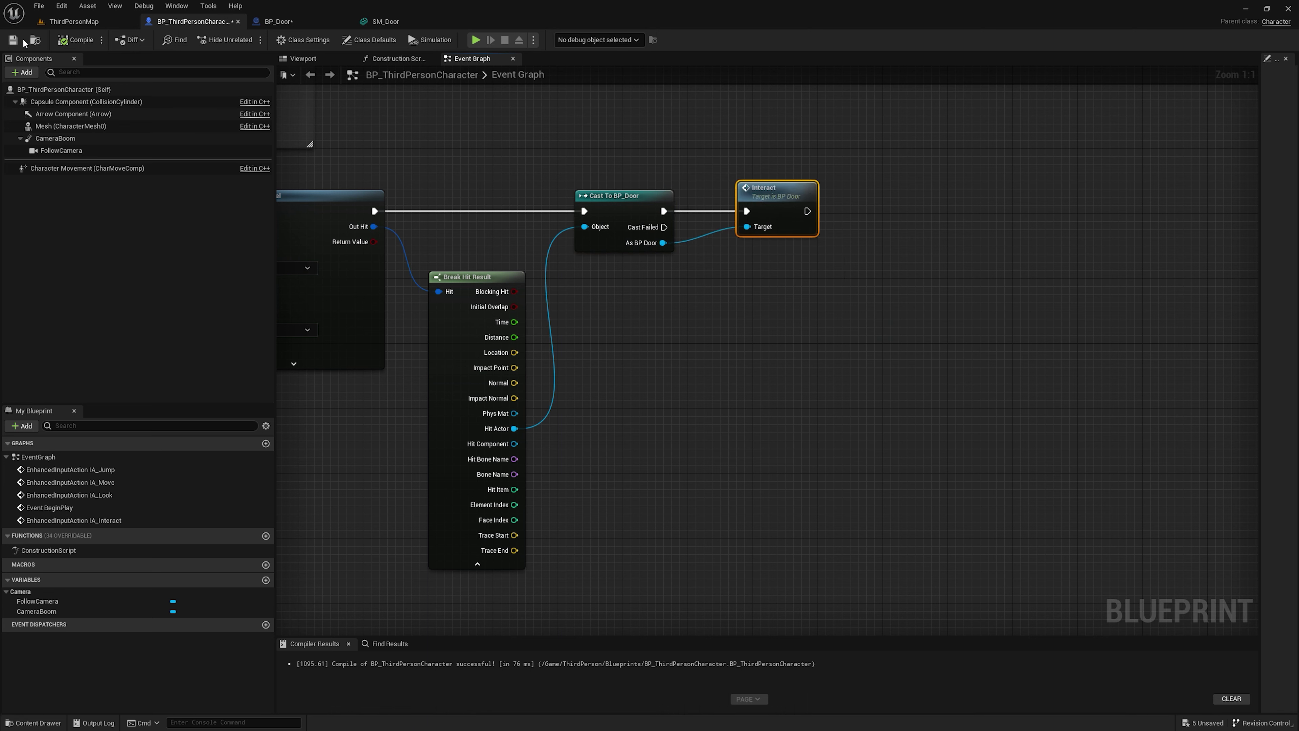
right_click_drag(533, 165, 511, 189)
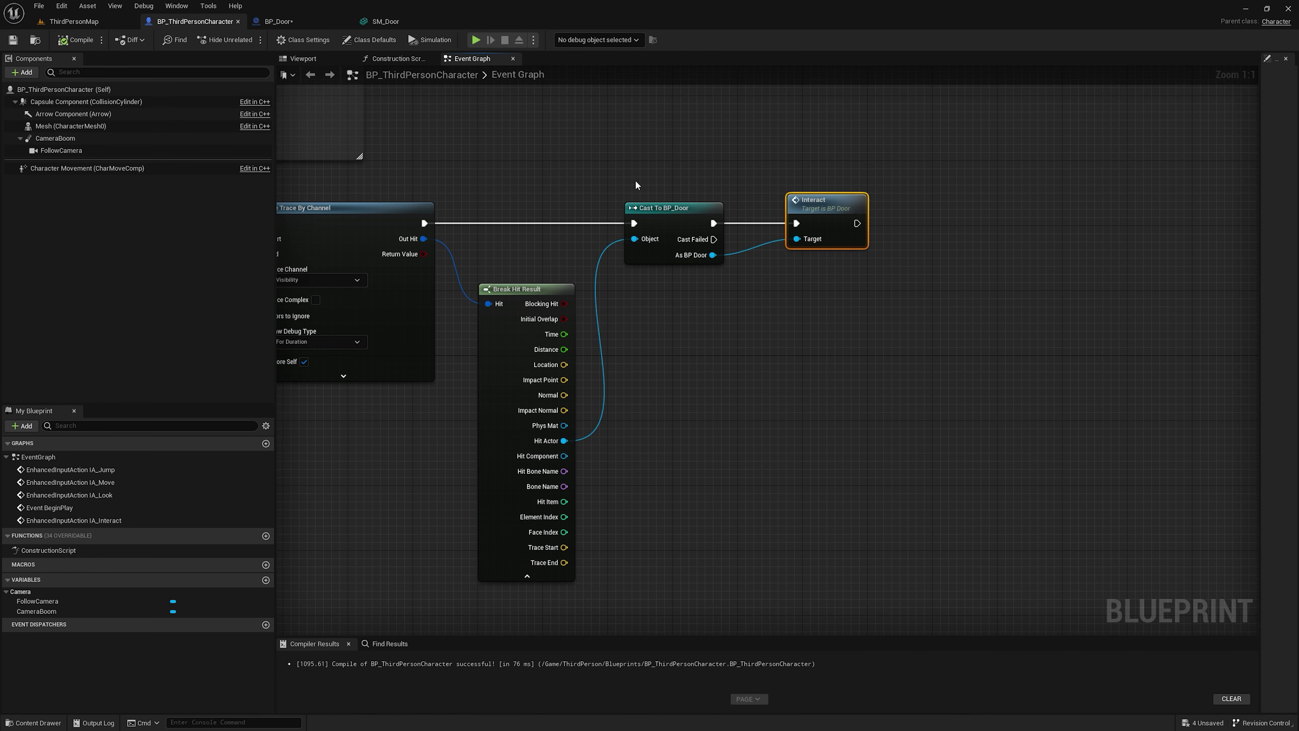
left_click_drag(623, 157, 868, 282)
Step: Jump to BP_Door's Interact event definition and view it with the Gate
double_click(828, 207)
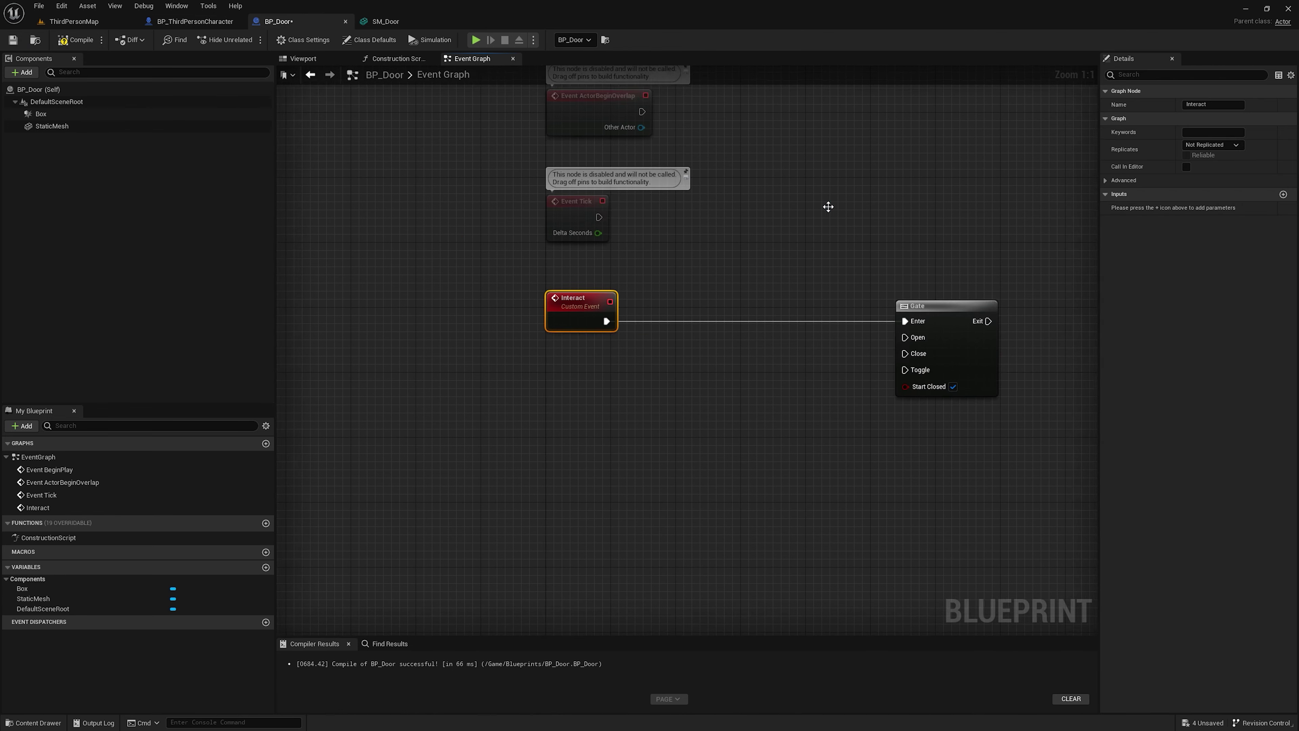
right_click_drag(828, 207, 647, 211)
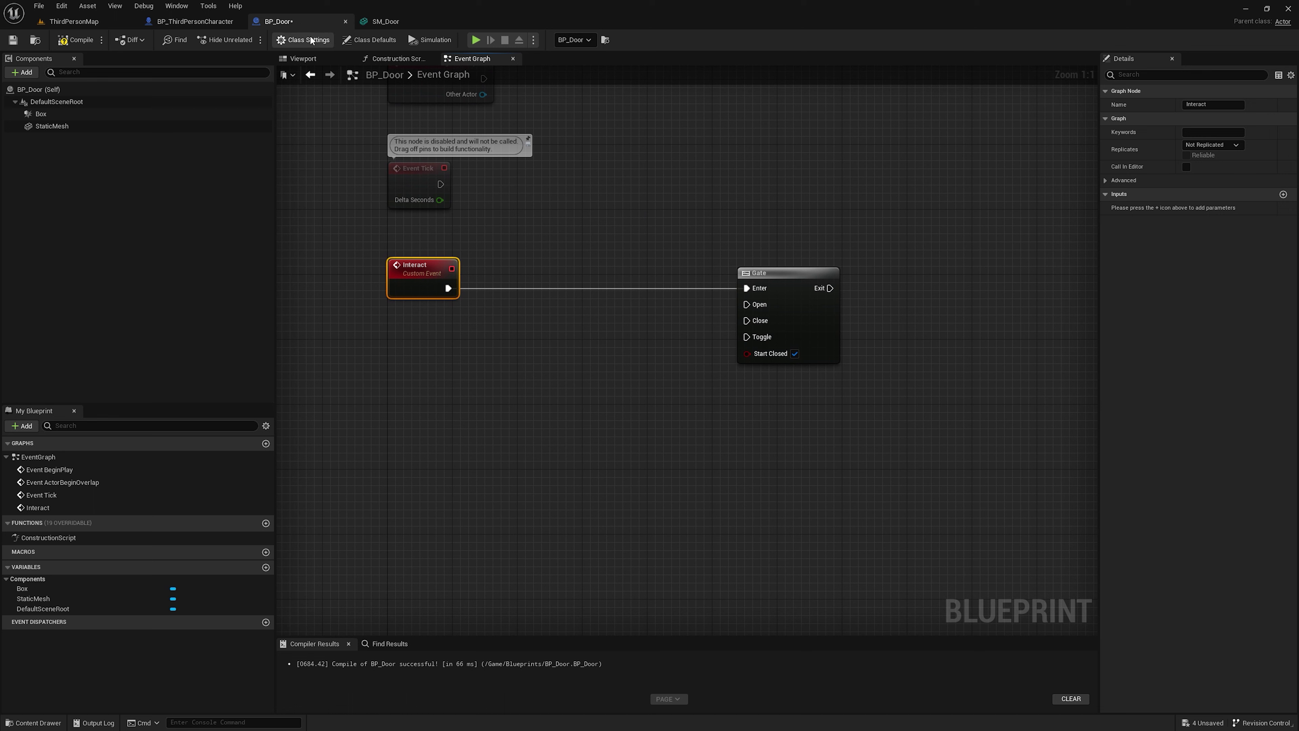
mouse_move(365, 253)
left_mouse_down()
mouse_move(506, 334)
mouse_move(791, 340)
left_mouse_up()
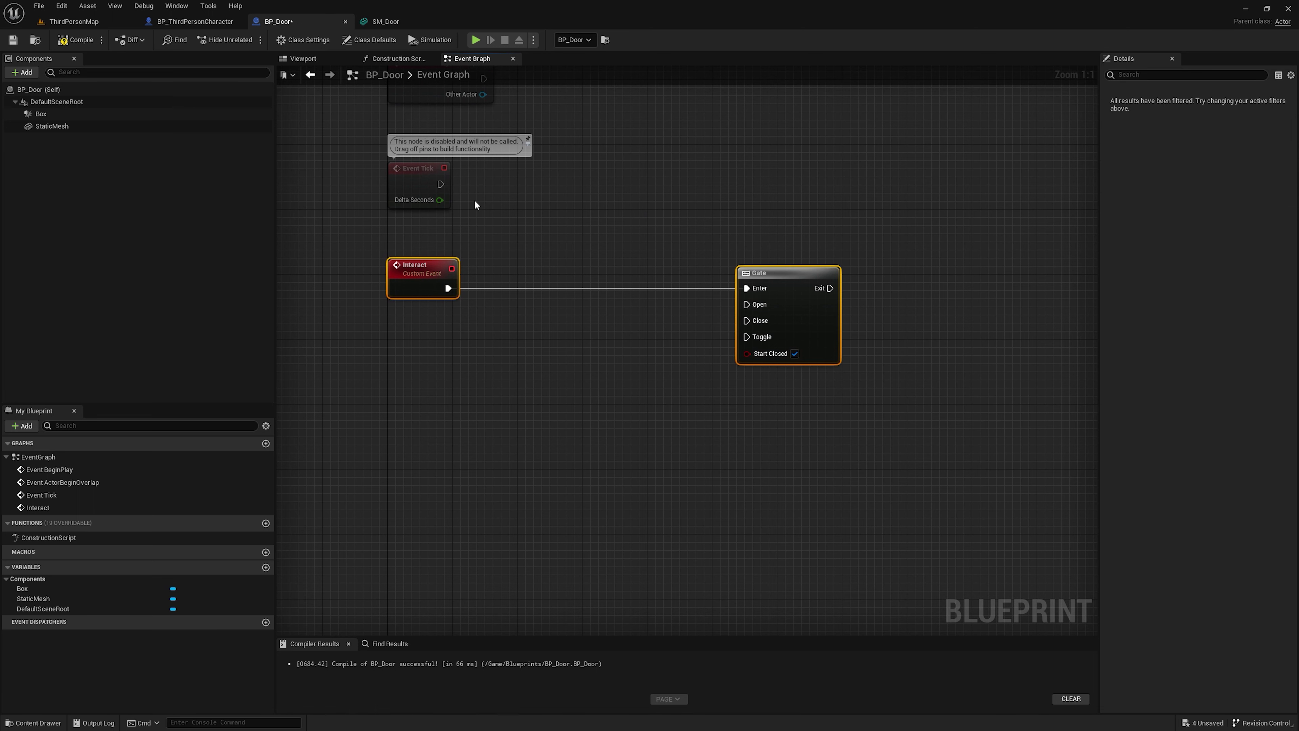
Step: Frame the door in the ThirdPersonMap viewport, then return to BP_Door's graph
left_click(74, 21)
right_click_drag(327, 148, 327, 149)
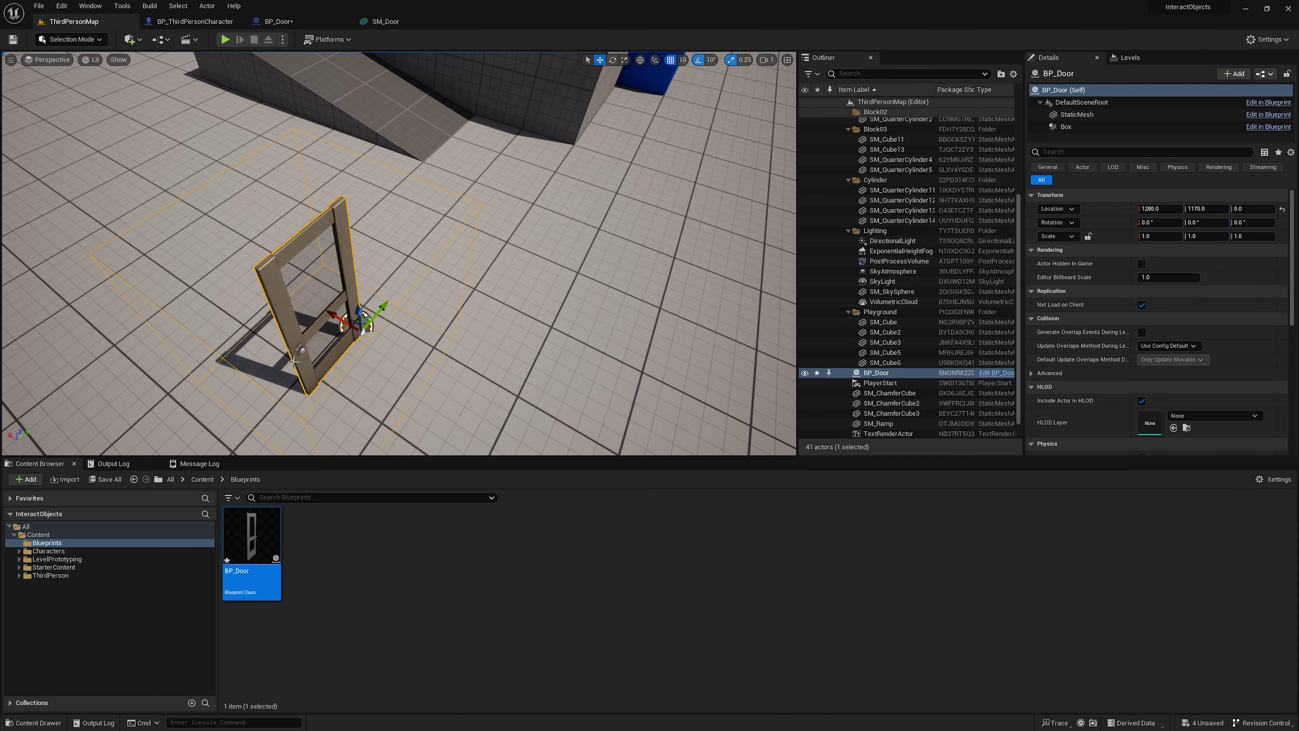
right_click_drag(465, 252, 465, 252)
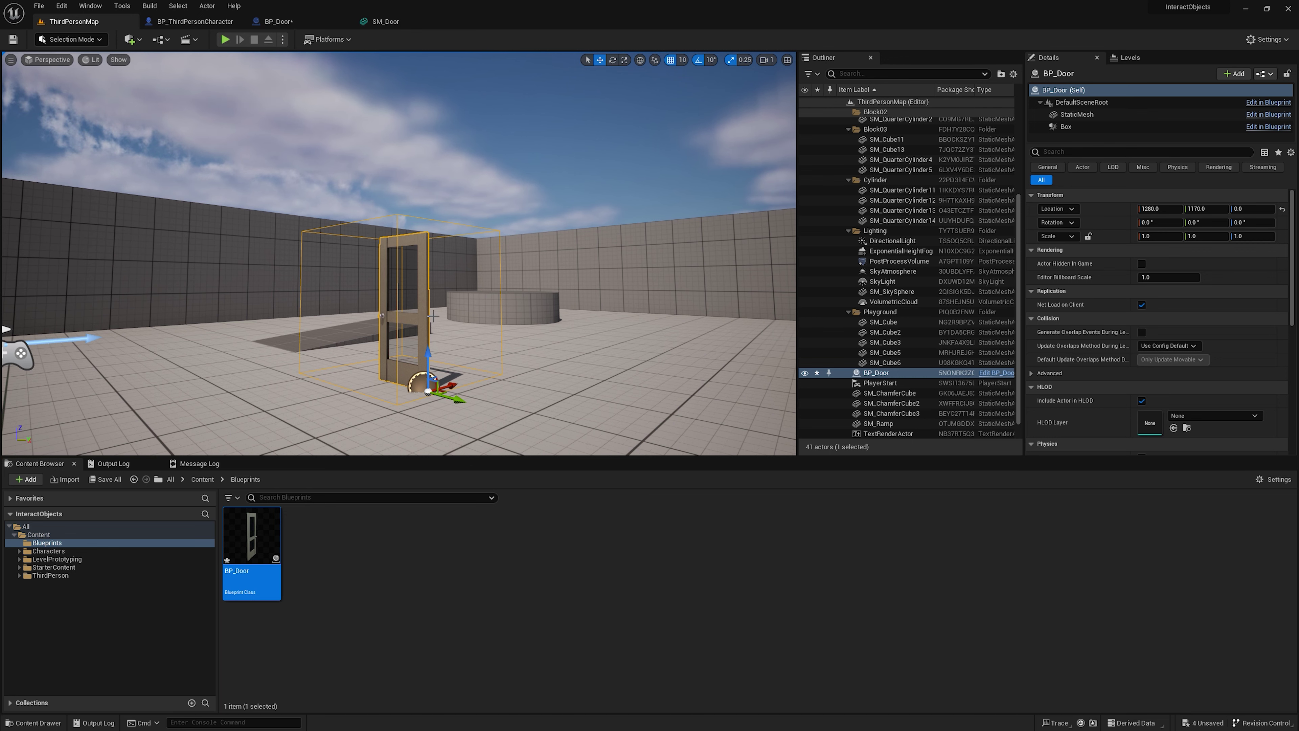
right_click_drag(433, 317, 435, 280)
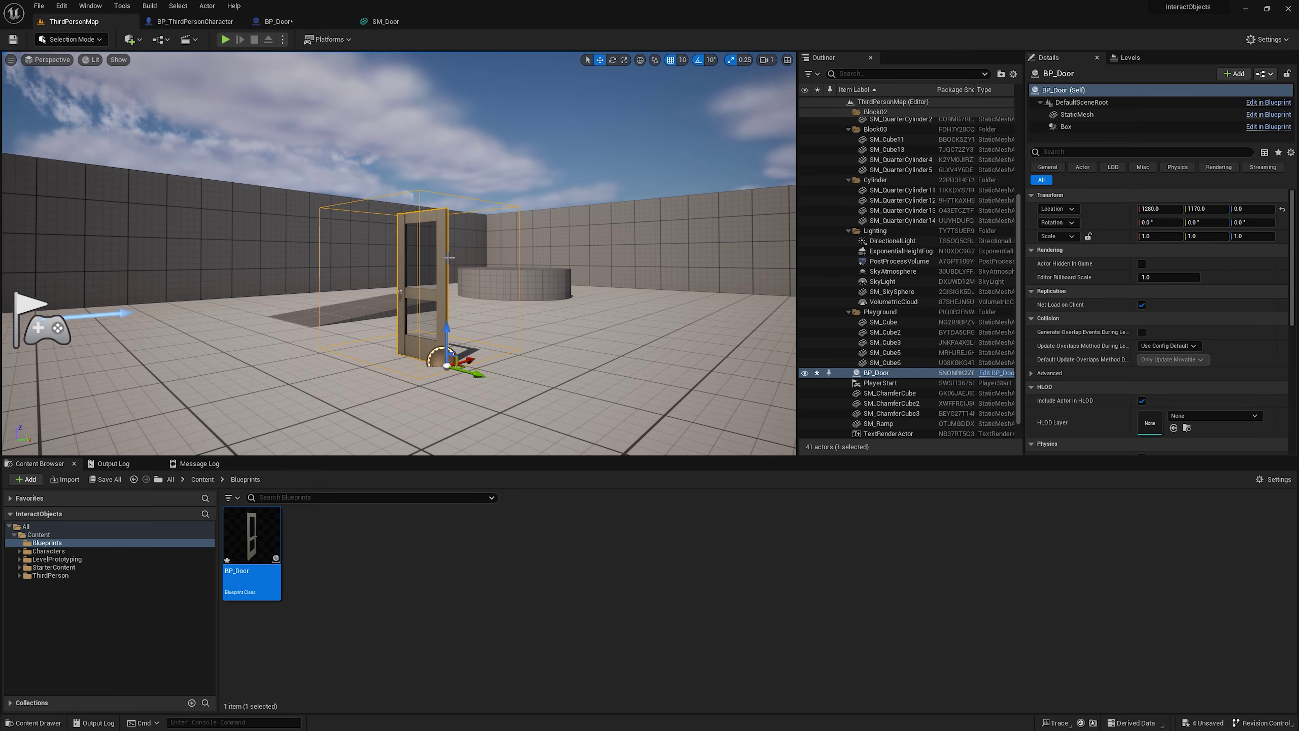
right_click_drag(436, 280, 439, 287)
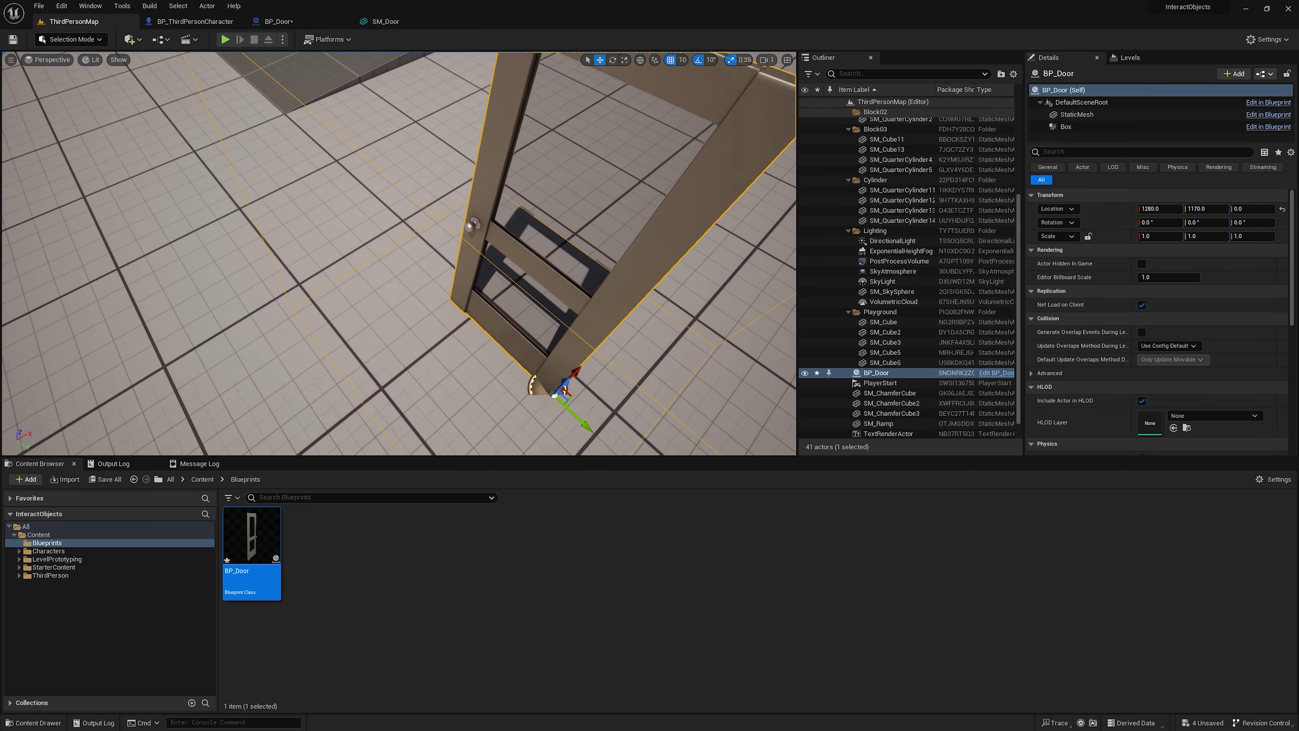
key("f")
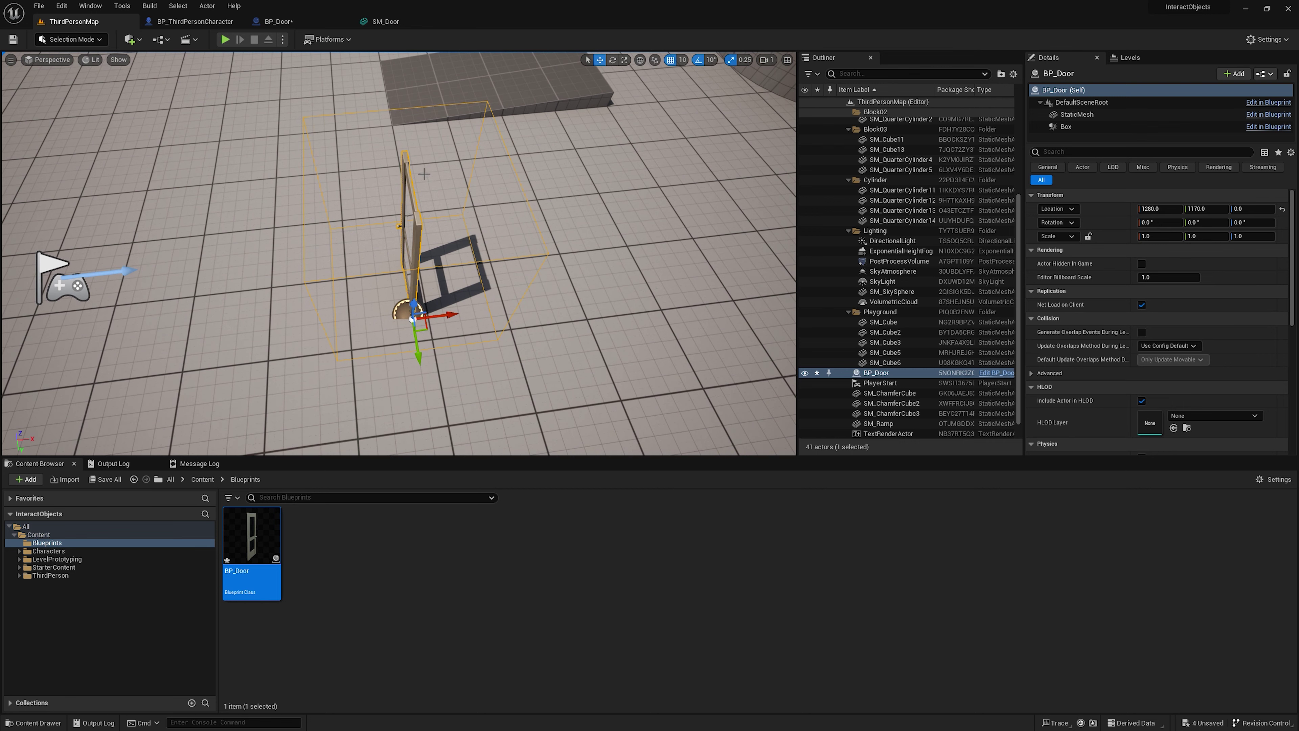
left_click(274, 25)
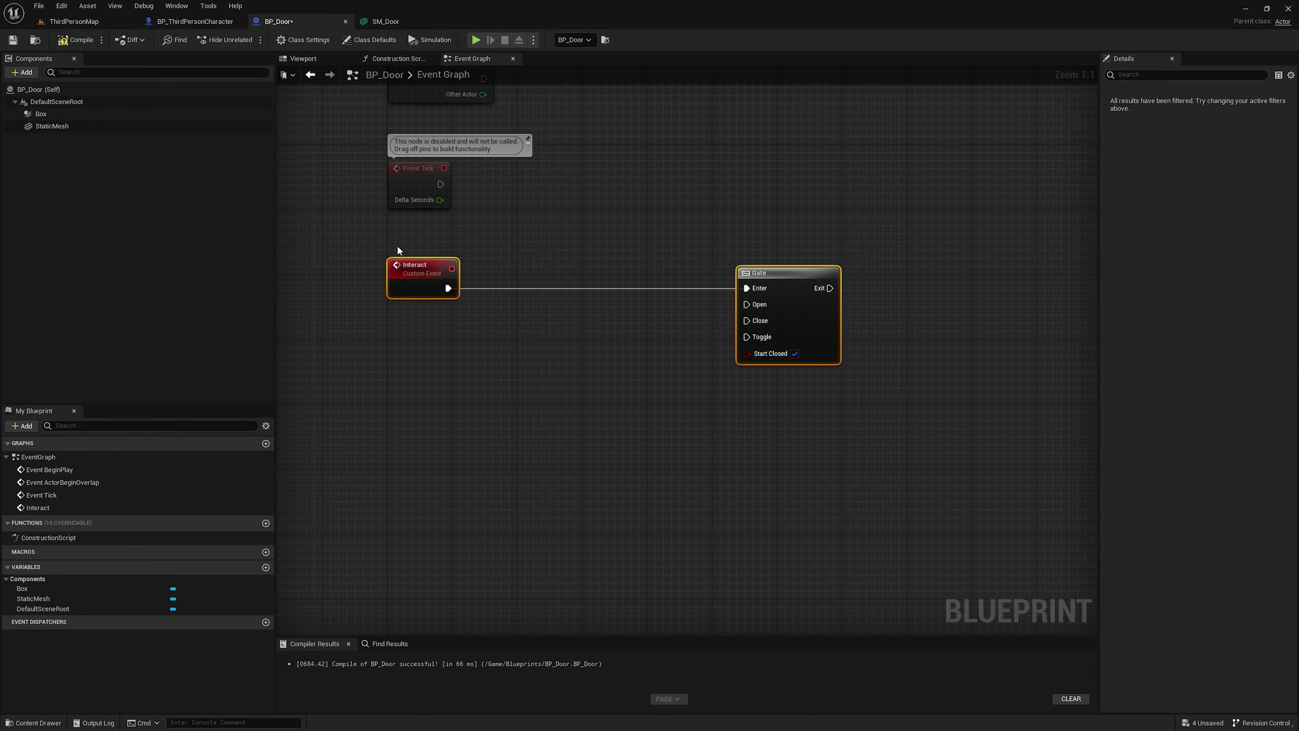
Step: Add an On Component Begin Overlap event for the Box component
left_click(55, 116)
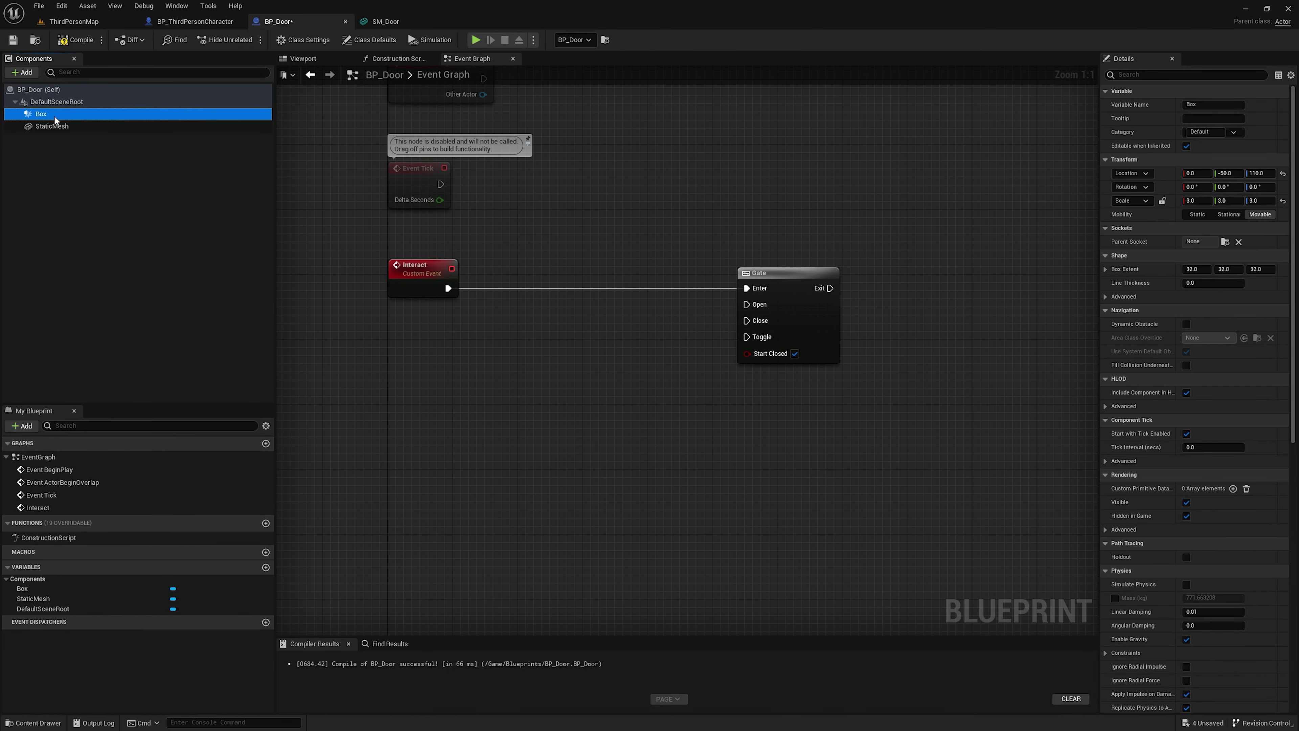
scroll(1095, 356, "down", 1)
scroll(1161, 394, "down", 10)
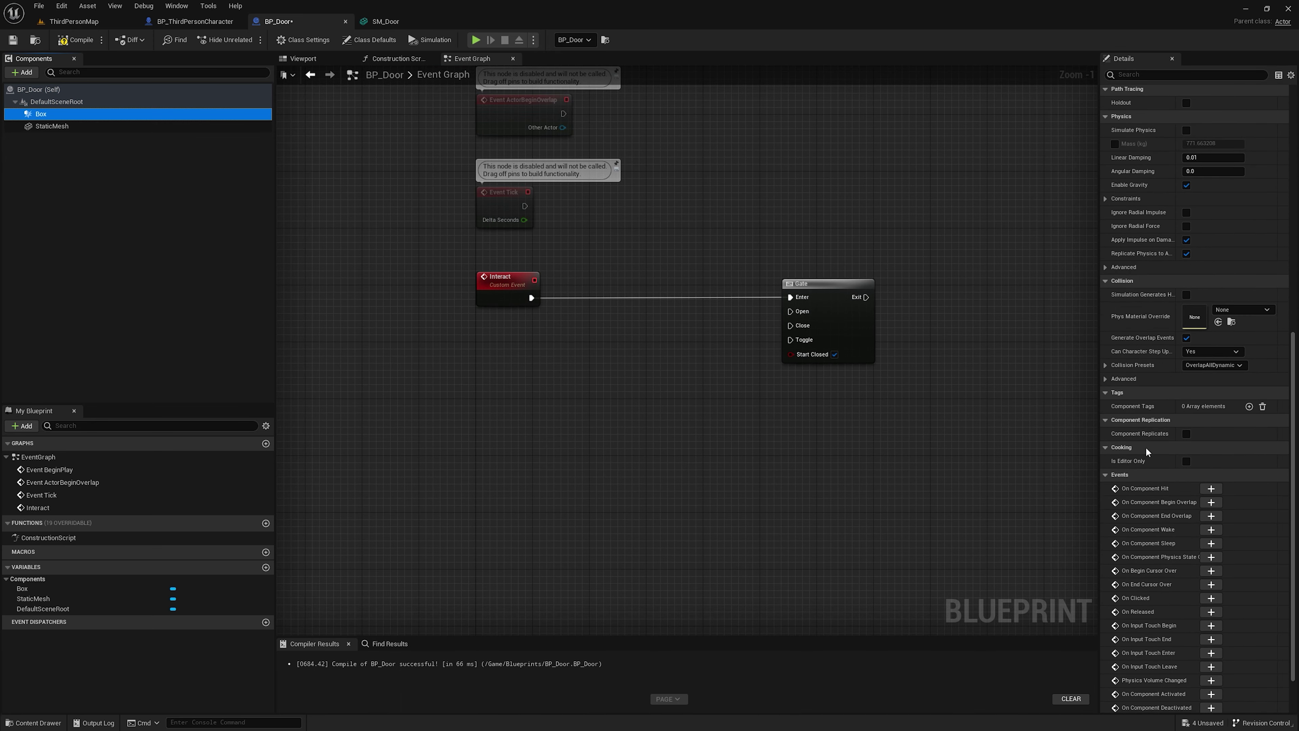
left_click_drag(1099, 450, 997, 453)
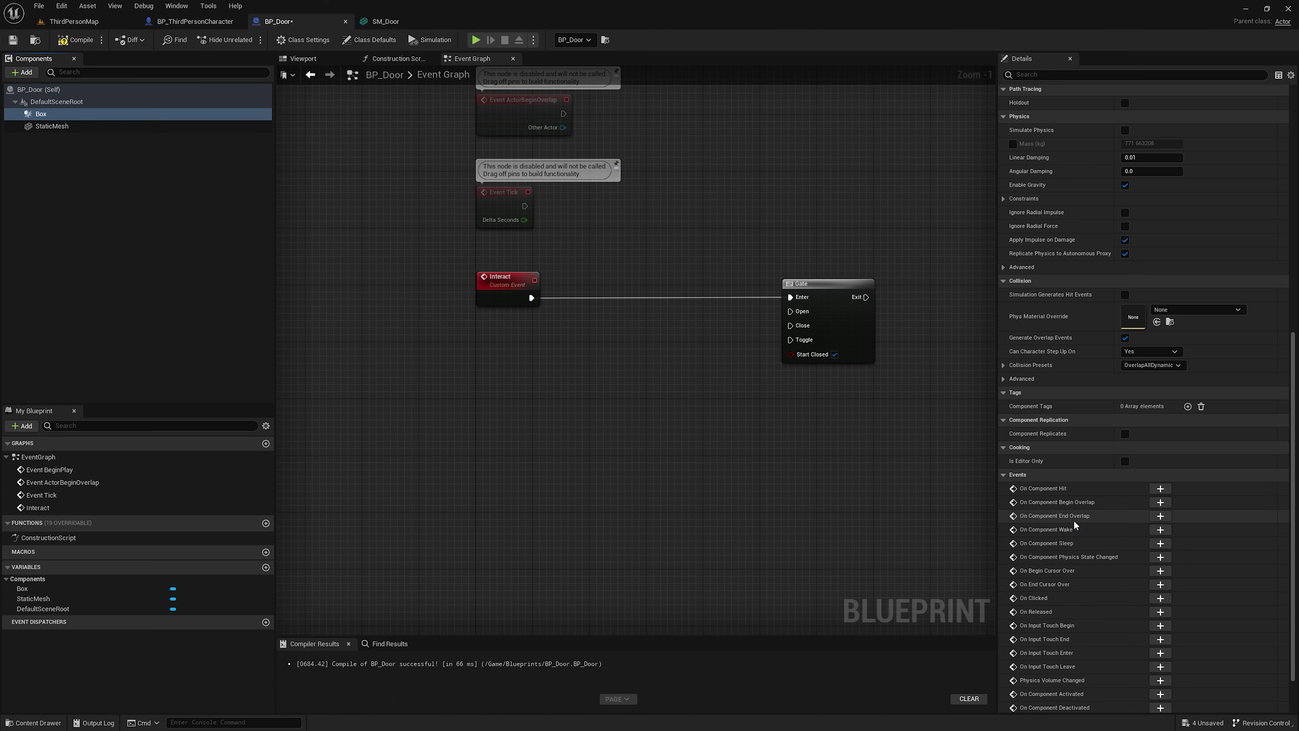
left_click(1159, 502)
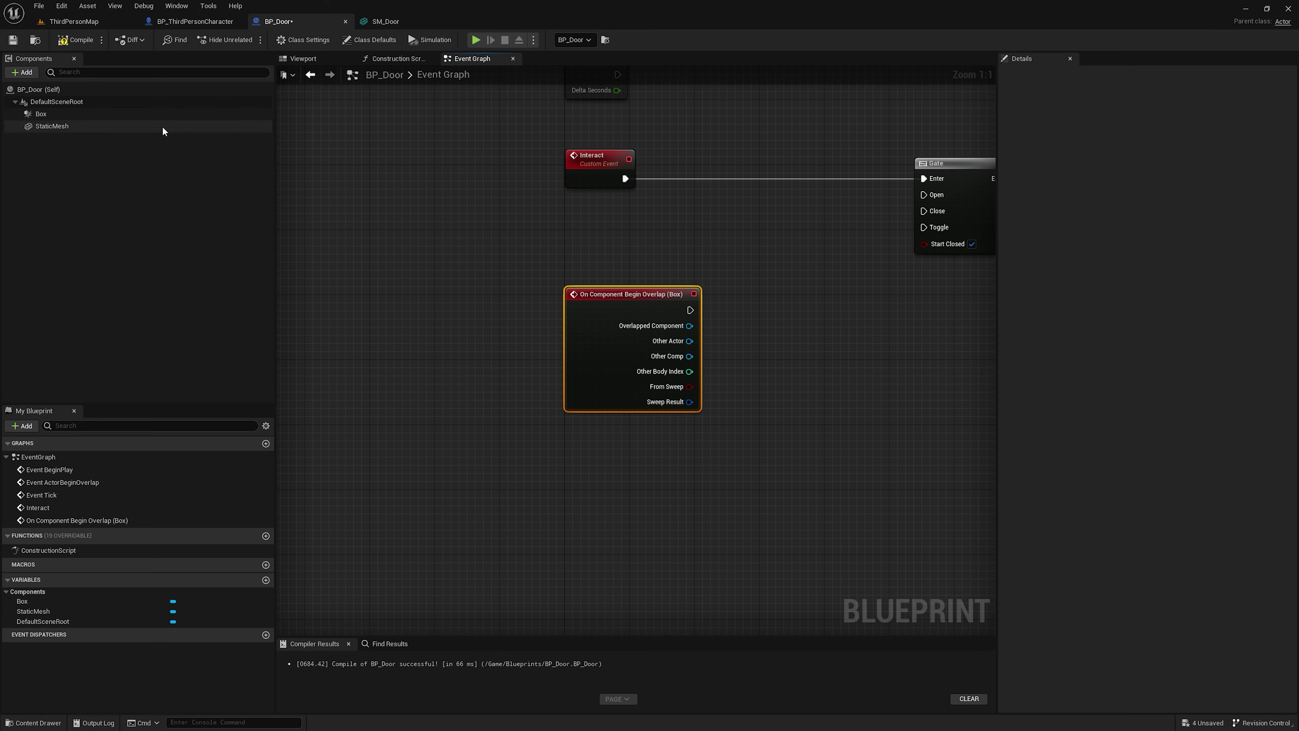
Step: Add an On Component End Overlap event for the Box component
left_click(85, 22)
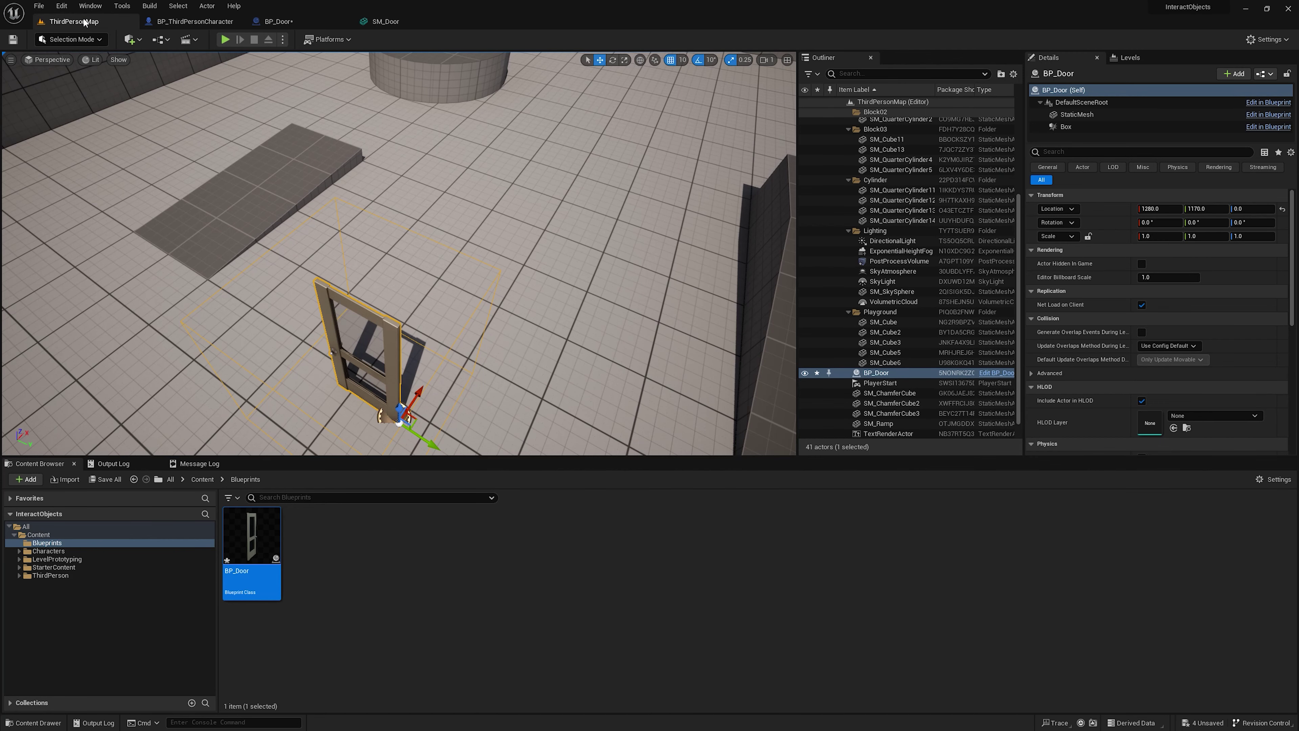
left_click(276, 20)
left_click(62, 119)
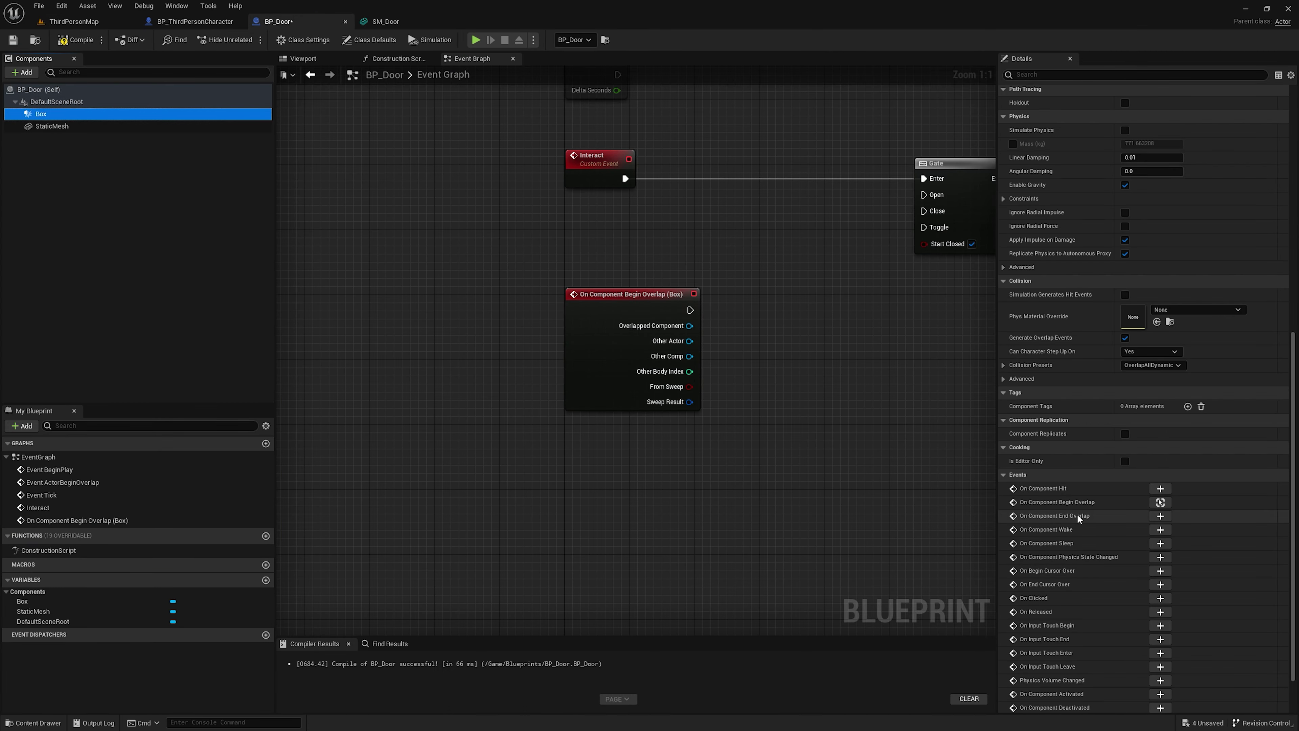
left_click(1157, 518)
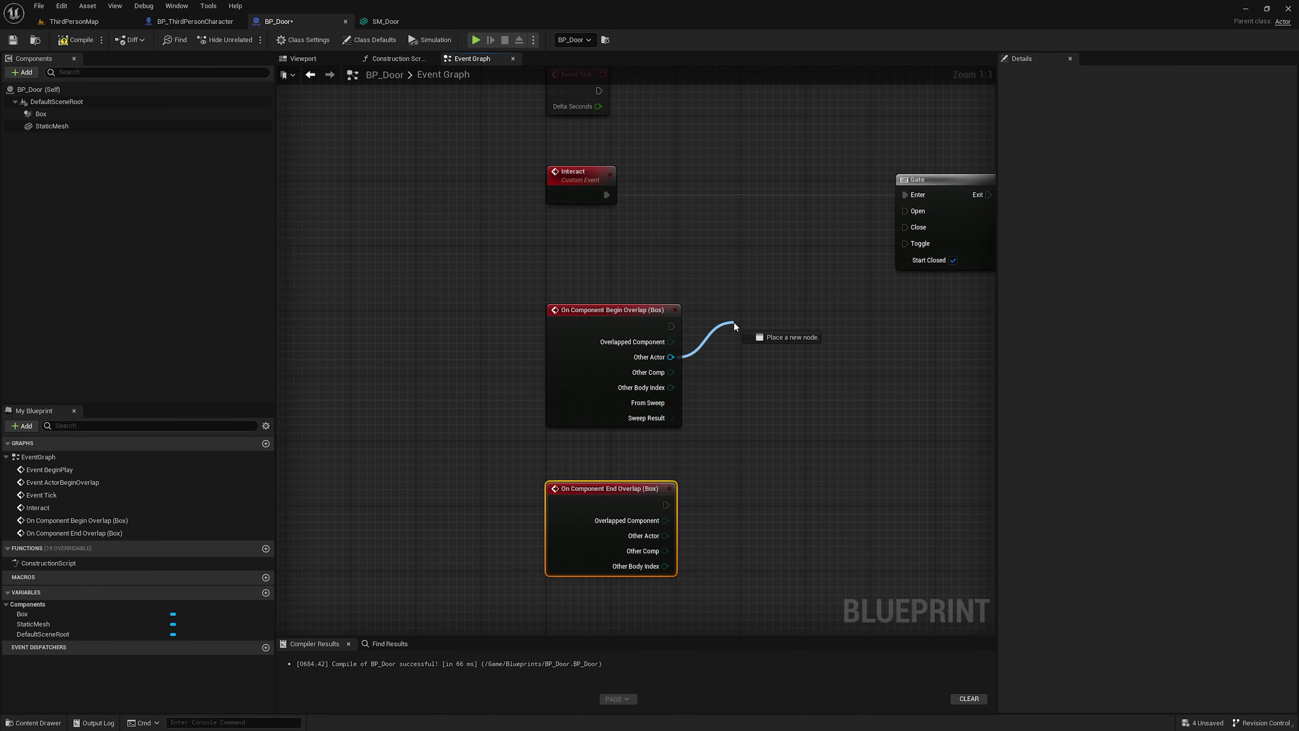
Step: Cast Begin Overlap's Other Actor to BP_ThirdPersonCharacter
left_click_drag(671, 359, 734, 321)
type("cast")
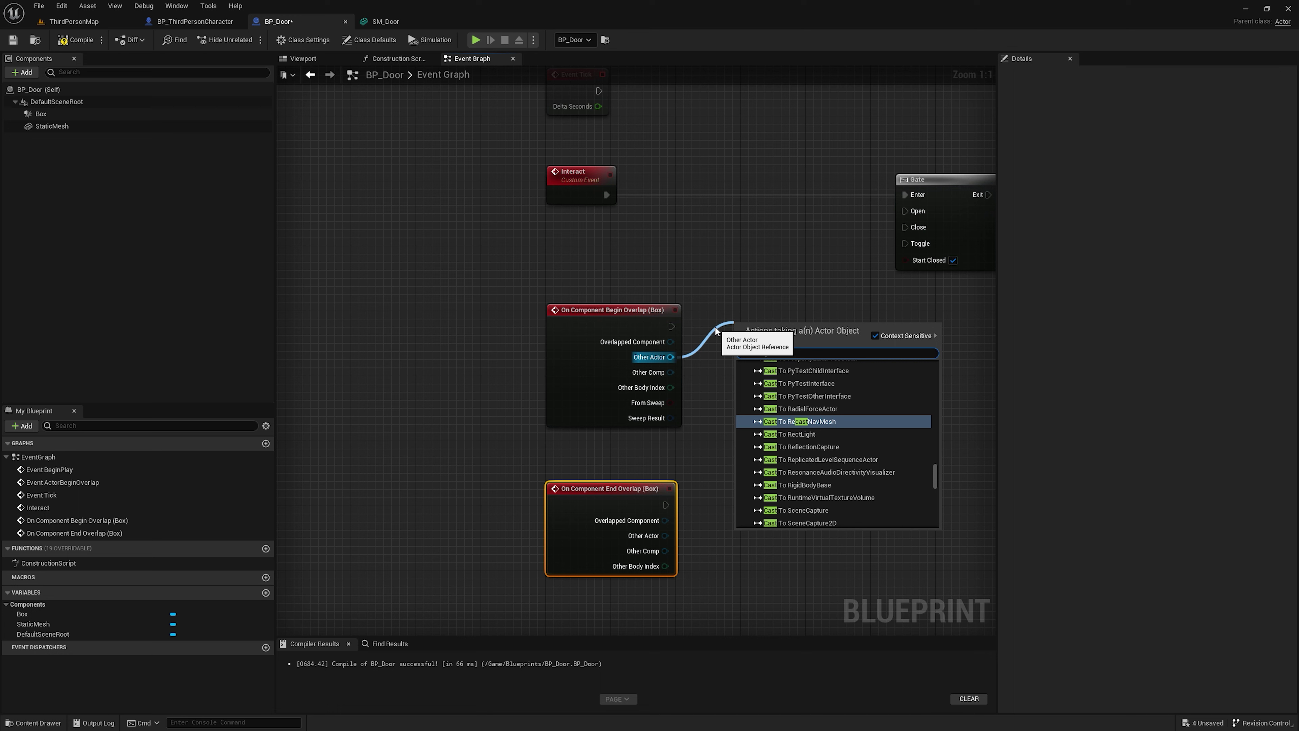
type(" to th")
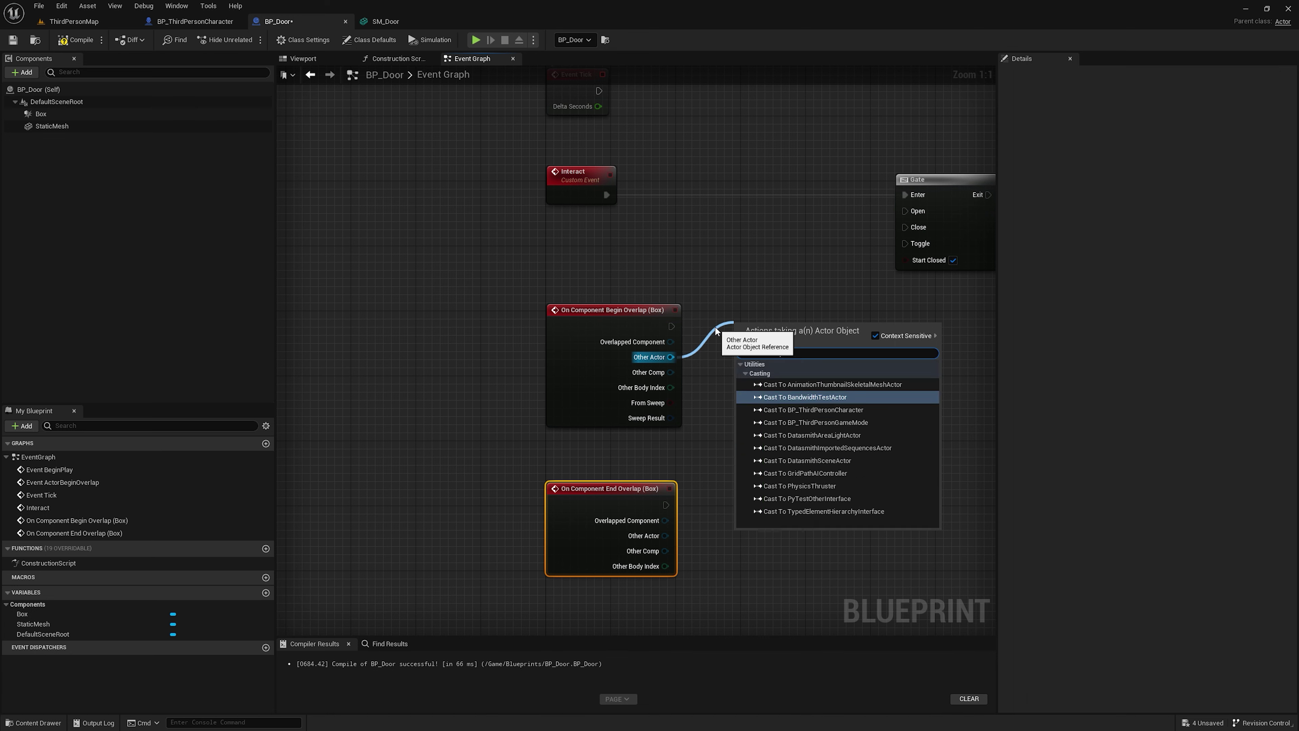
type("ird")
key("Up")
key("Return")
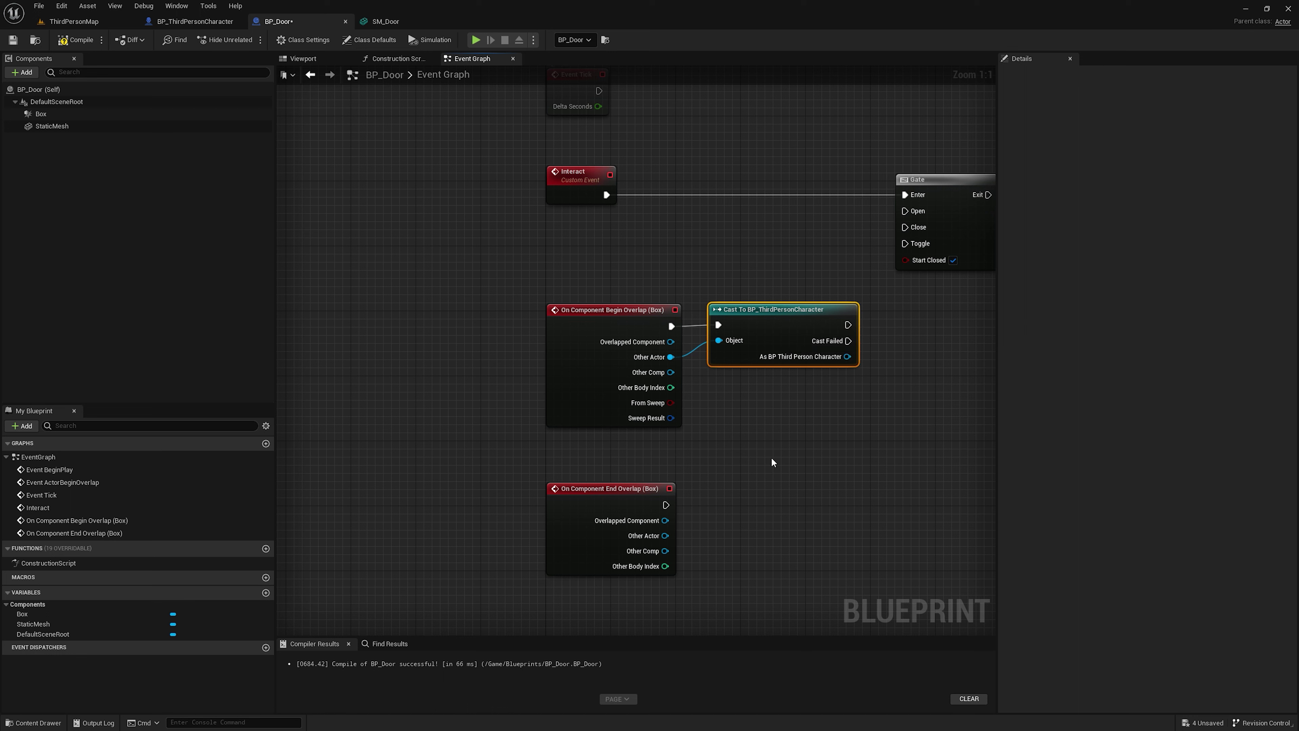
Step: Duplicate the cast and wire it to the End Overlap event and its Other Actor
key("ctrl+c")
key("ctrl+v")
left_click_drag(665, 535, 734, 535)
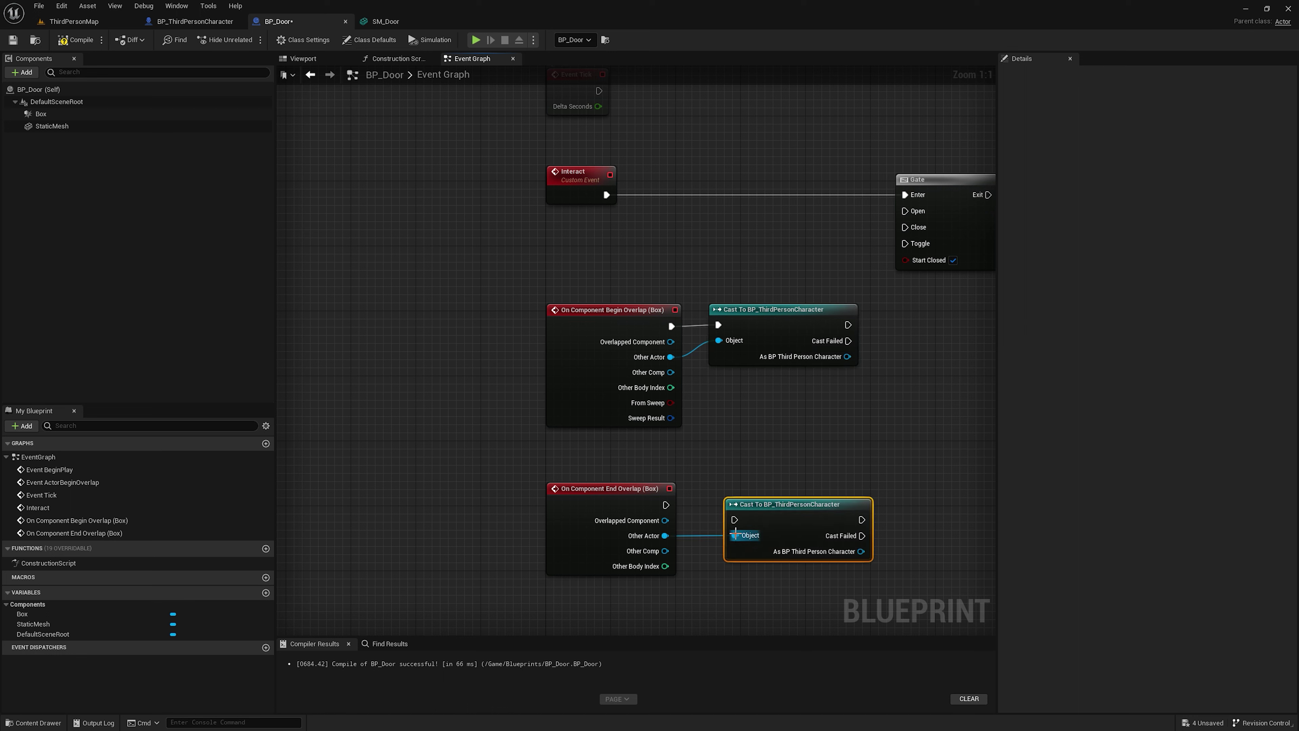
mouse_move(665, 504)
left_mouse_down()
mouse_move(734, 519)
mouse_move(752, 500)
left_mouse_up()
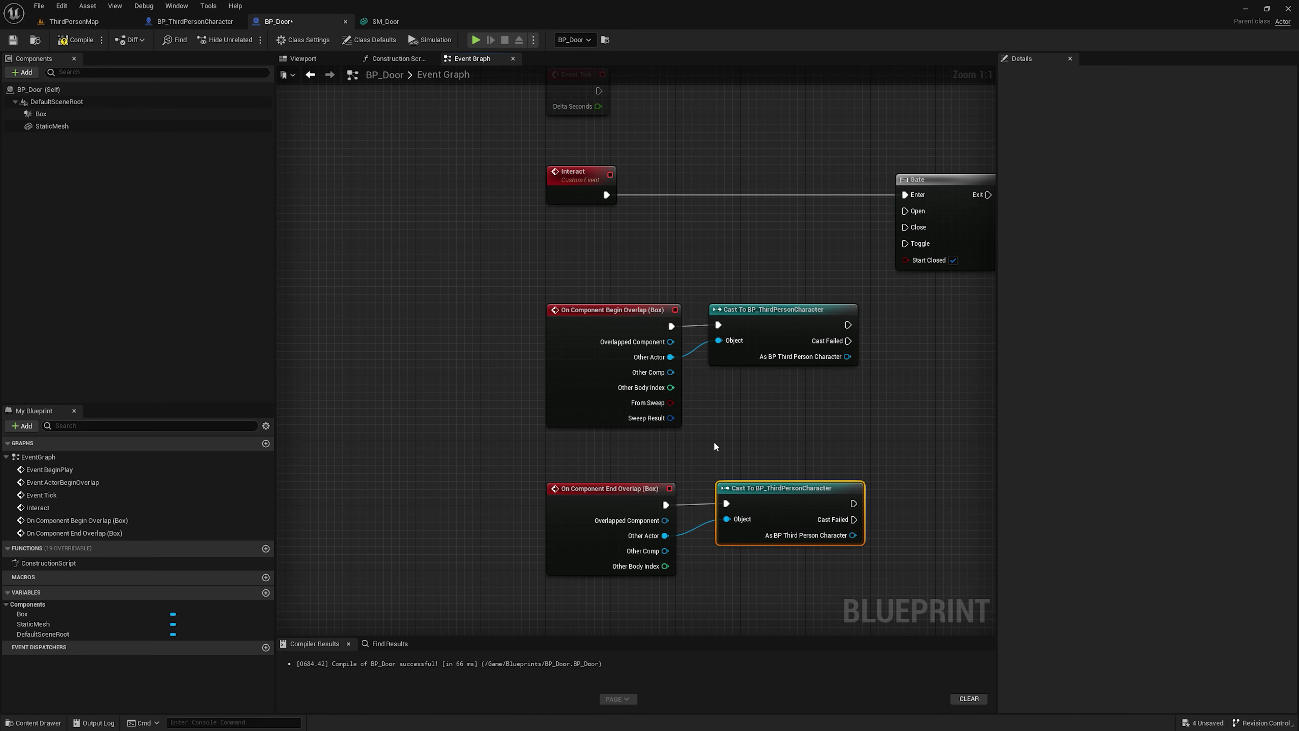
Step: Move both overlap groups toward the Gate and wire the begin-overlap cast to Open
left_click_drag(616, 449, 745, 511)
right_click_drag(748, 269, 742, 314)
mouse_move(625, 324)
left_mouse_down()
mouse_move(743, 369)
mouse_move(734, 319)
left_mouse_up()
mouse_move(600, 495)
left_mouse_down()
mouse_move(744, 570)
mouse_move(740, 441)
left_mouse_up()
left_click(745, 396)
right_click_drag(745, 396, 654, 417)
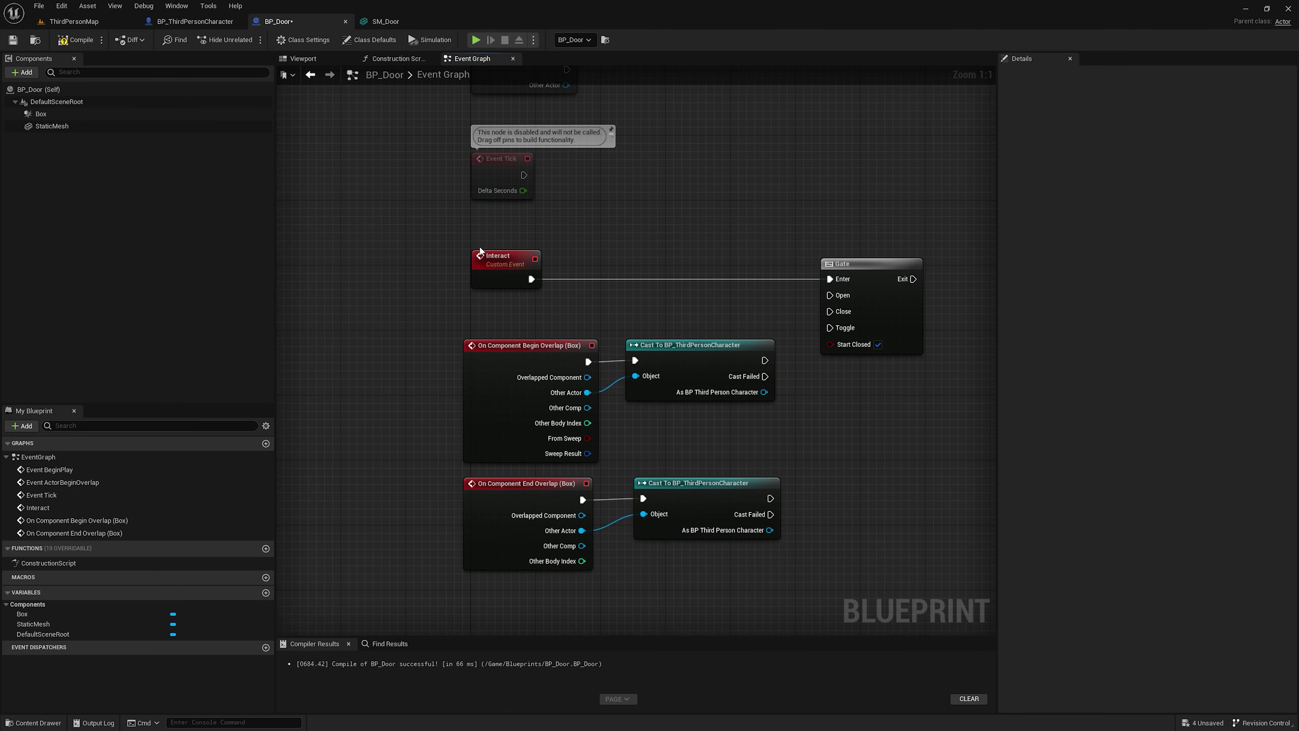
left_click_drag(453, 240, 575, 294)
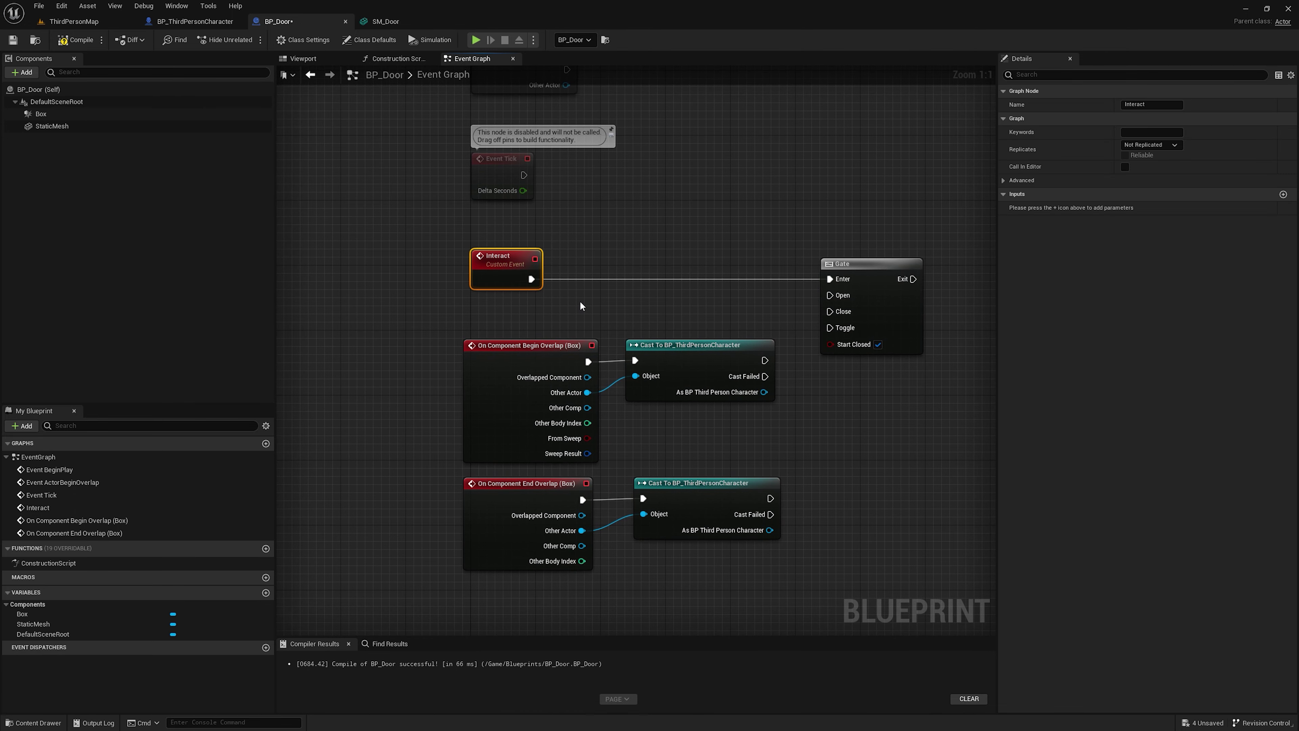
left_click_drag(445, 312, 684, 424)
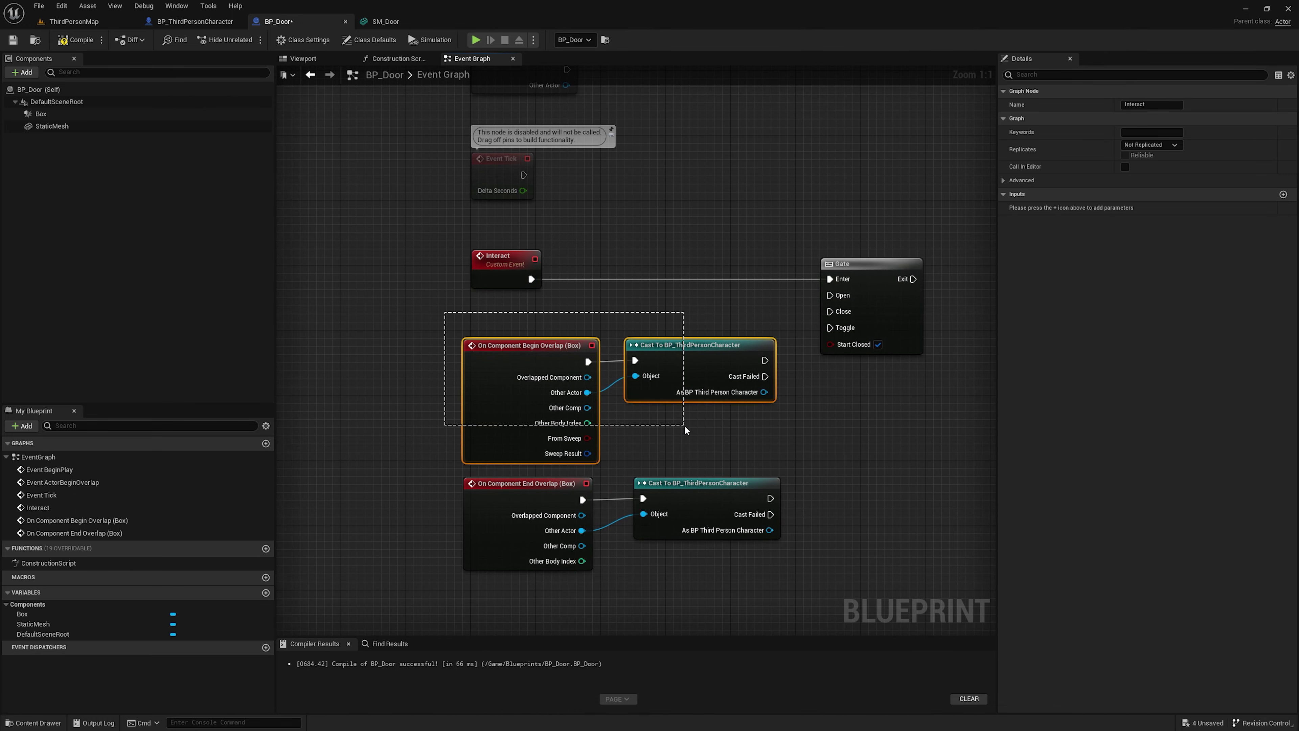
right_click_drag(753, 296, 493, 318)
left_click_drag(504, 382, 569, 317)
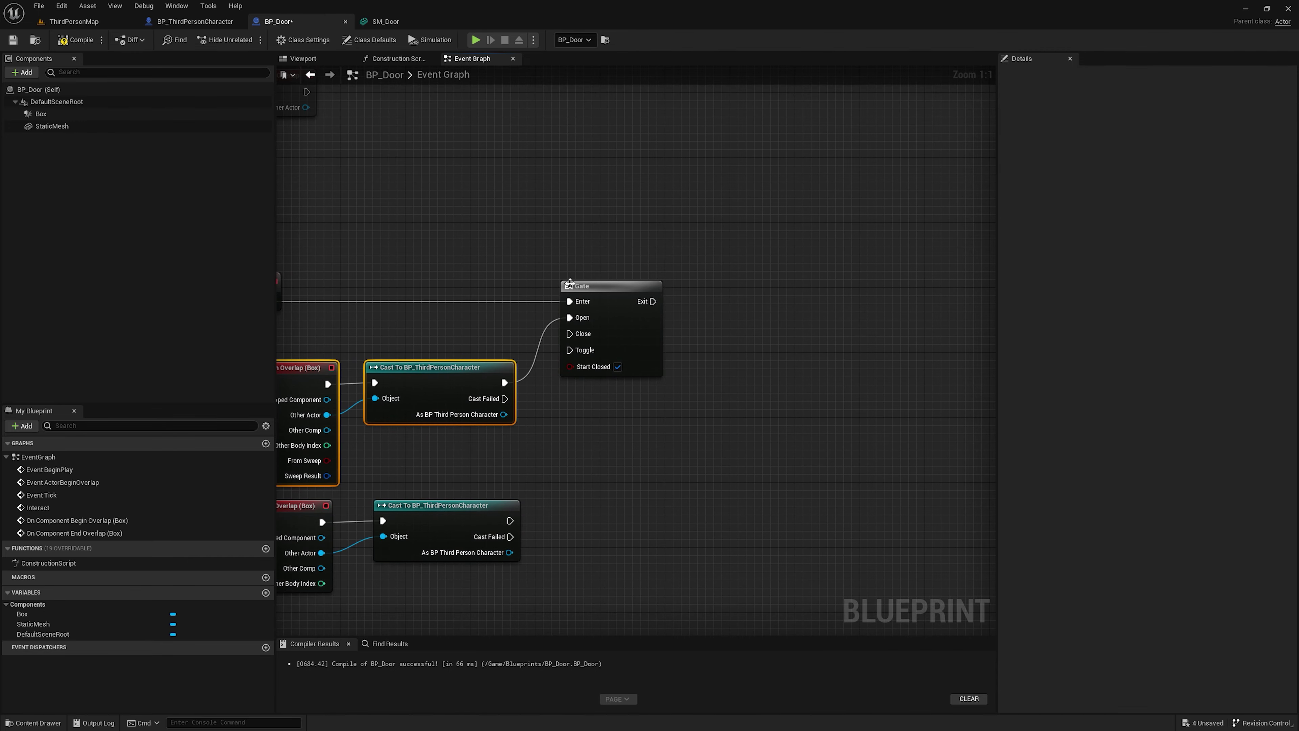
Step: Wire the end-overlap cast into the Gate's Close input
right_click_drag(569, 284, 699, 265)
left_click_drag(684, 253, 824, 404)
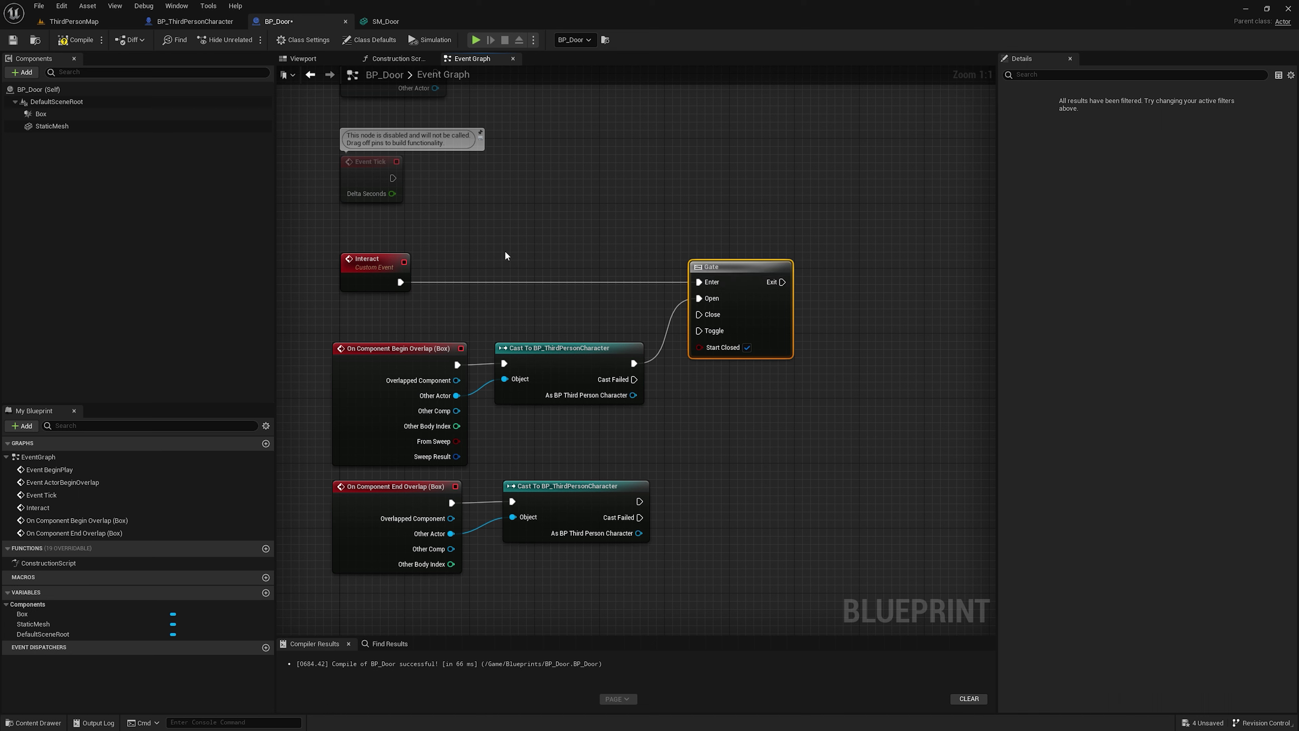
left_click(391, 266)
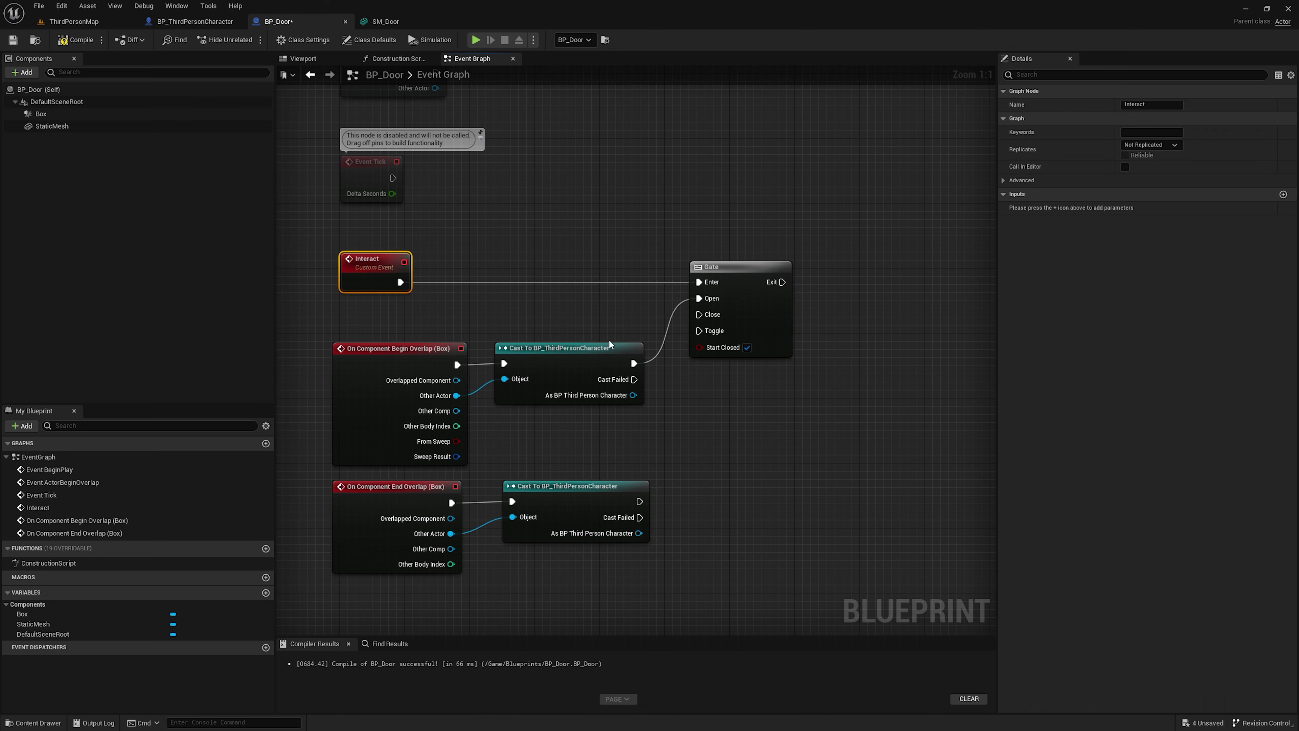
left_click_drag(397, 341, 634, 387)
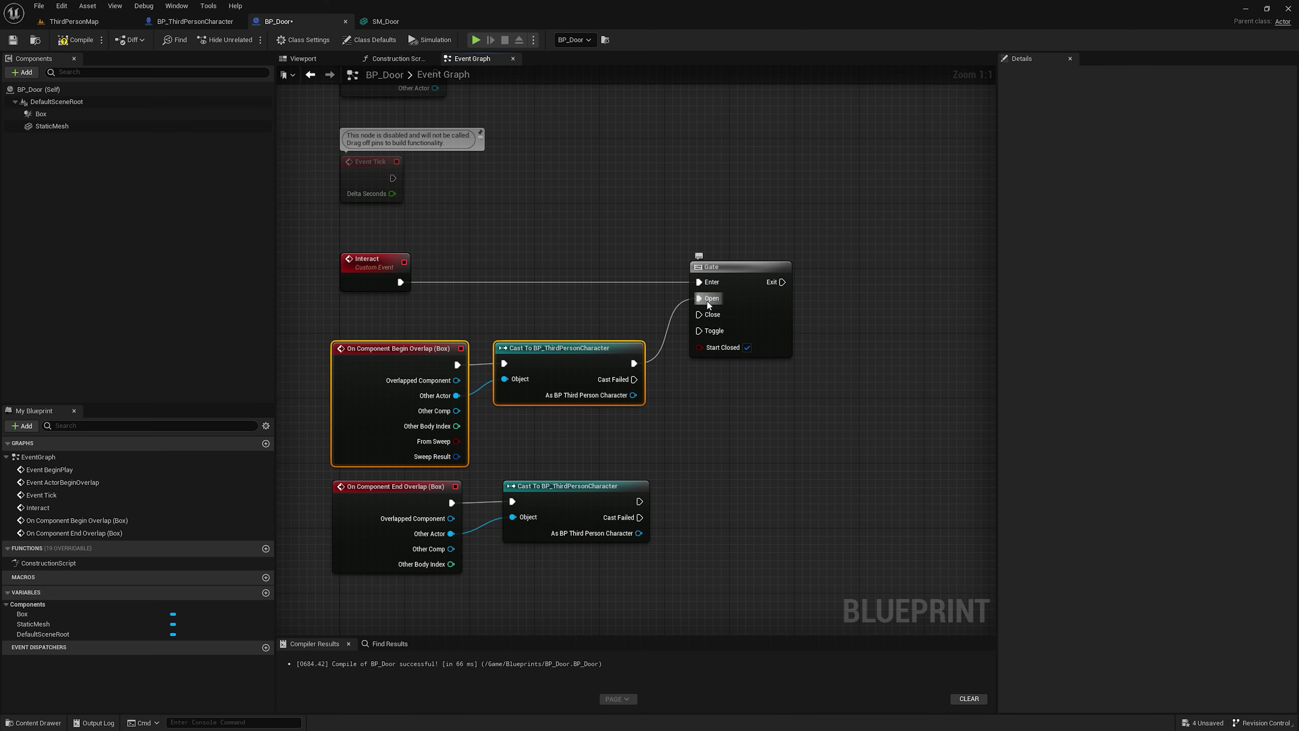
left_click_drag(783, 281, 913, 281)
left_click_drag(639, 501, 698, 314)
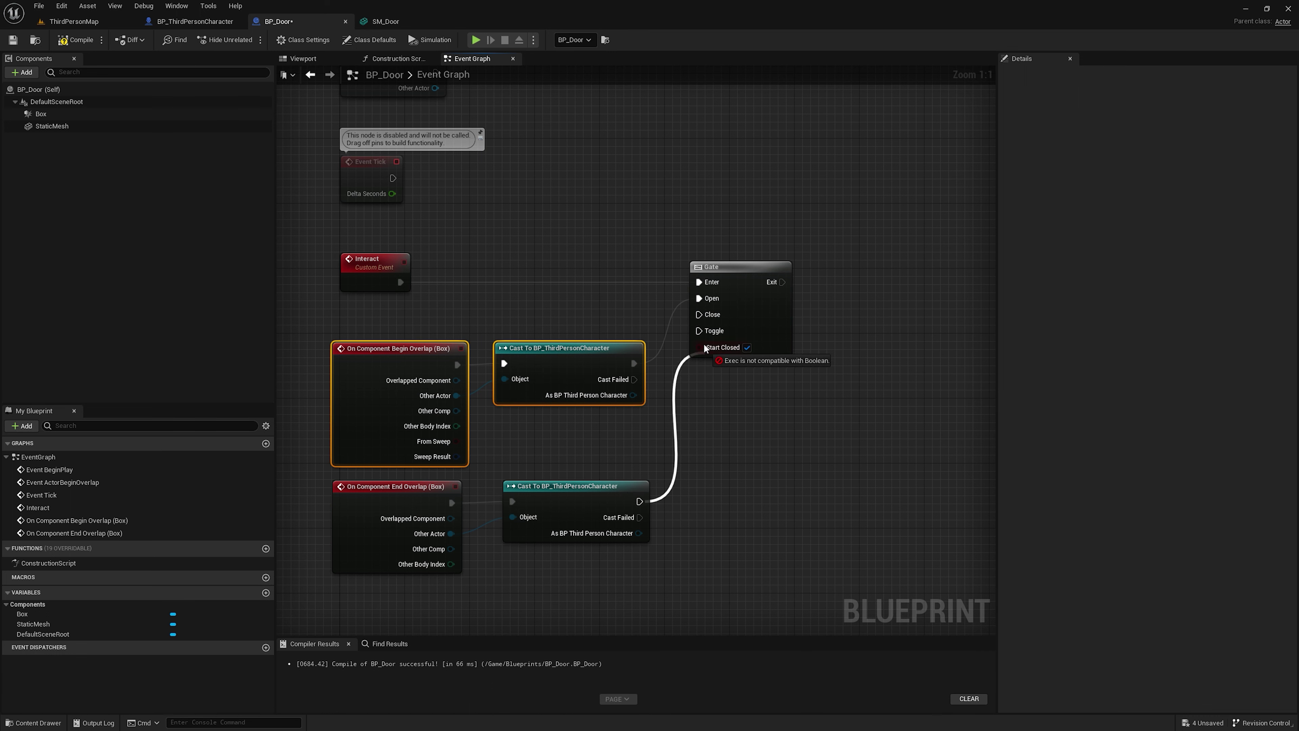
left_click_drag(415, 481, 593, 532)
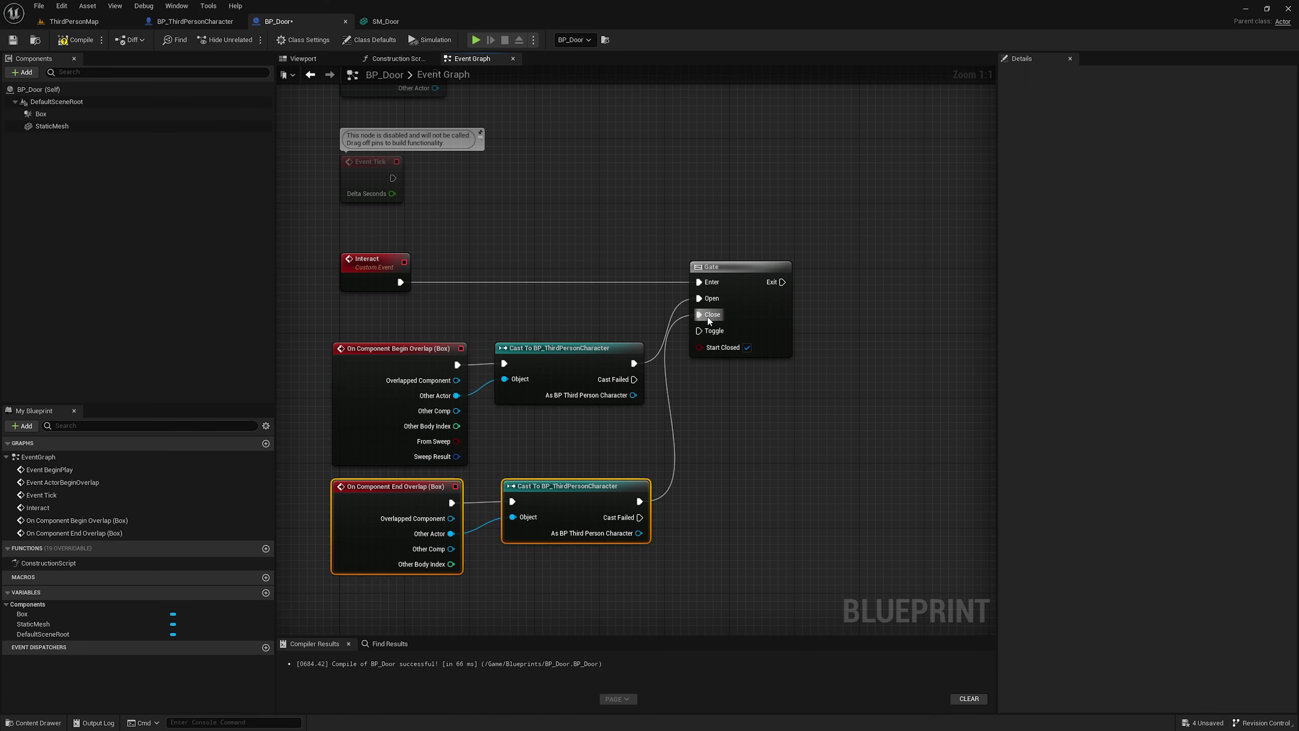
left_click_drag(783, 282, 925, 288)
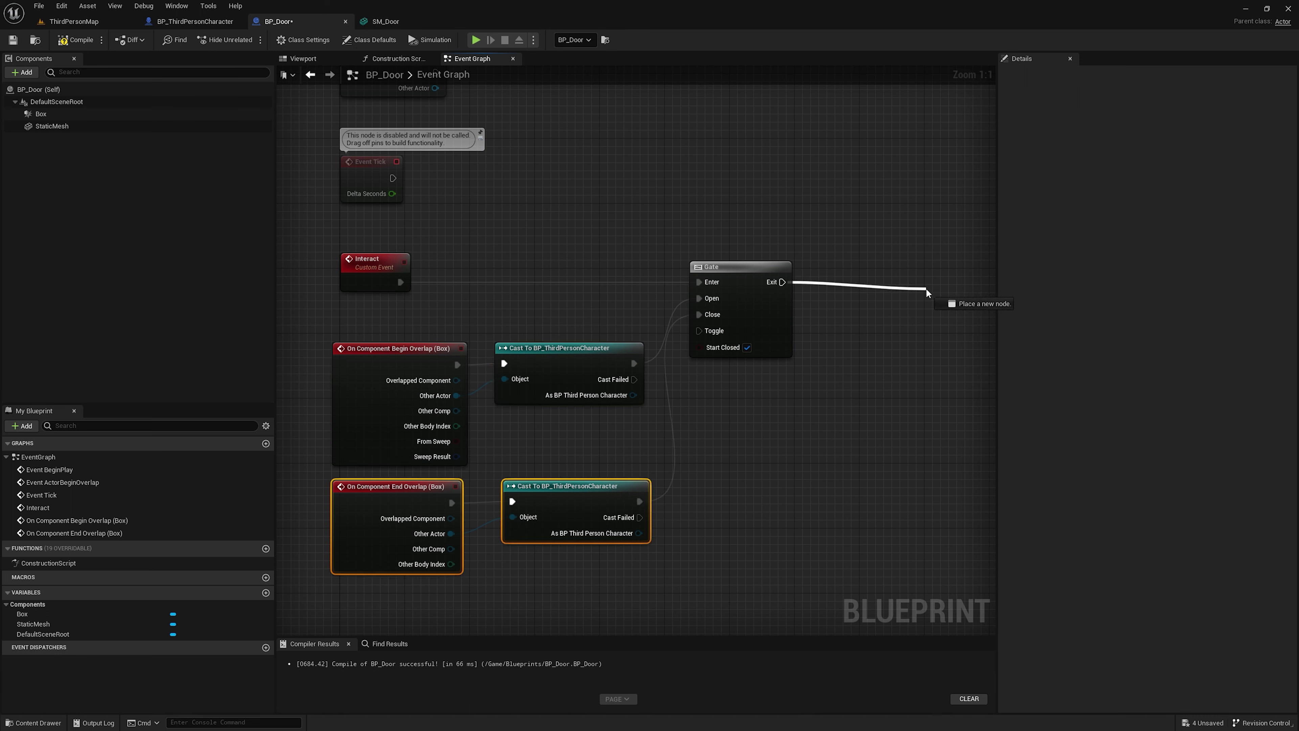
Step: Add a Print String node after the Gate's Exit
left_click(862, 296)
mouse_move(786, 270)
right_mouse_down()
mouse_move(557, 285)
mouse_move(579, 279)
right_mouse_up()
left_click_drag(406, 320, 614, 419)
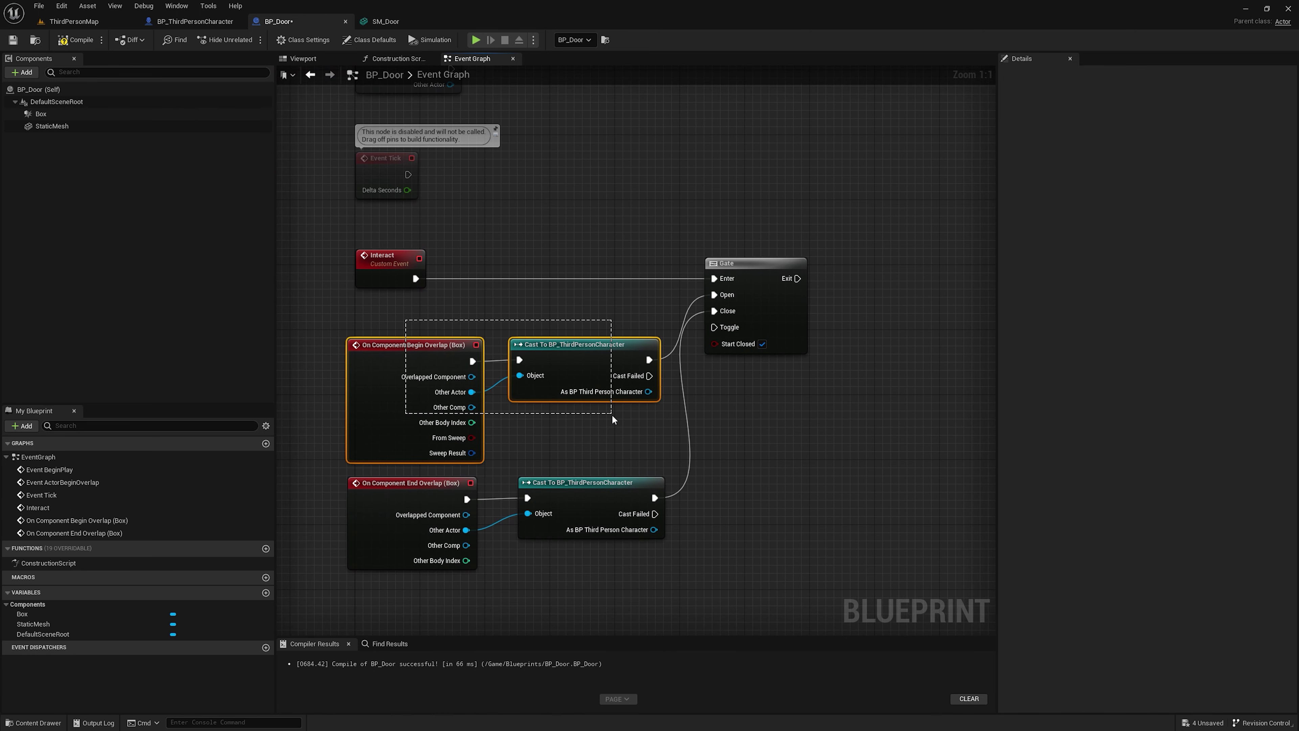
left_click_drag(480, 239, 360, 307)
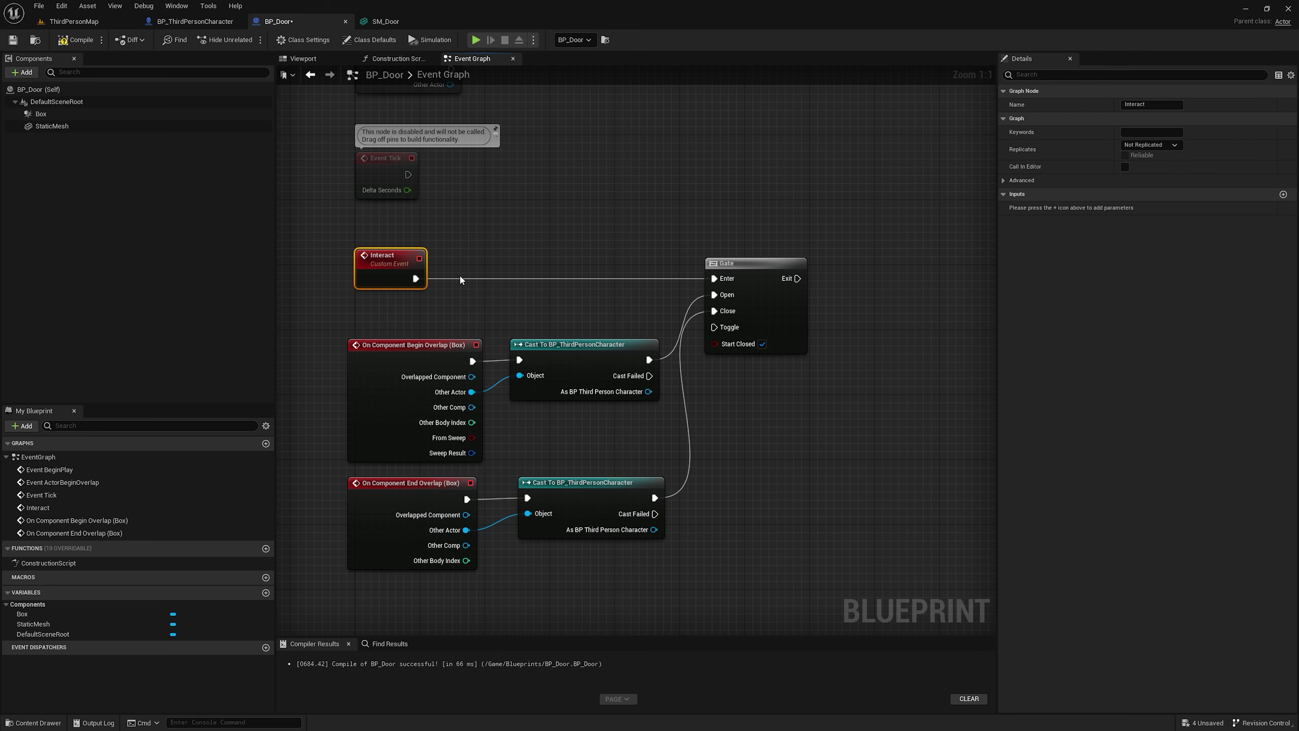
right_click_drag(810, 298, 591, 307)
left_click_drag(582, 289, 741, 291)
type("print")
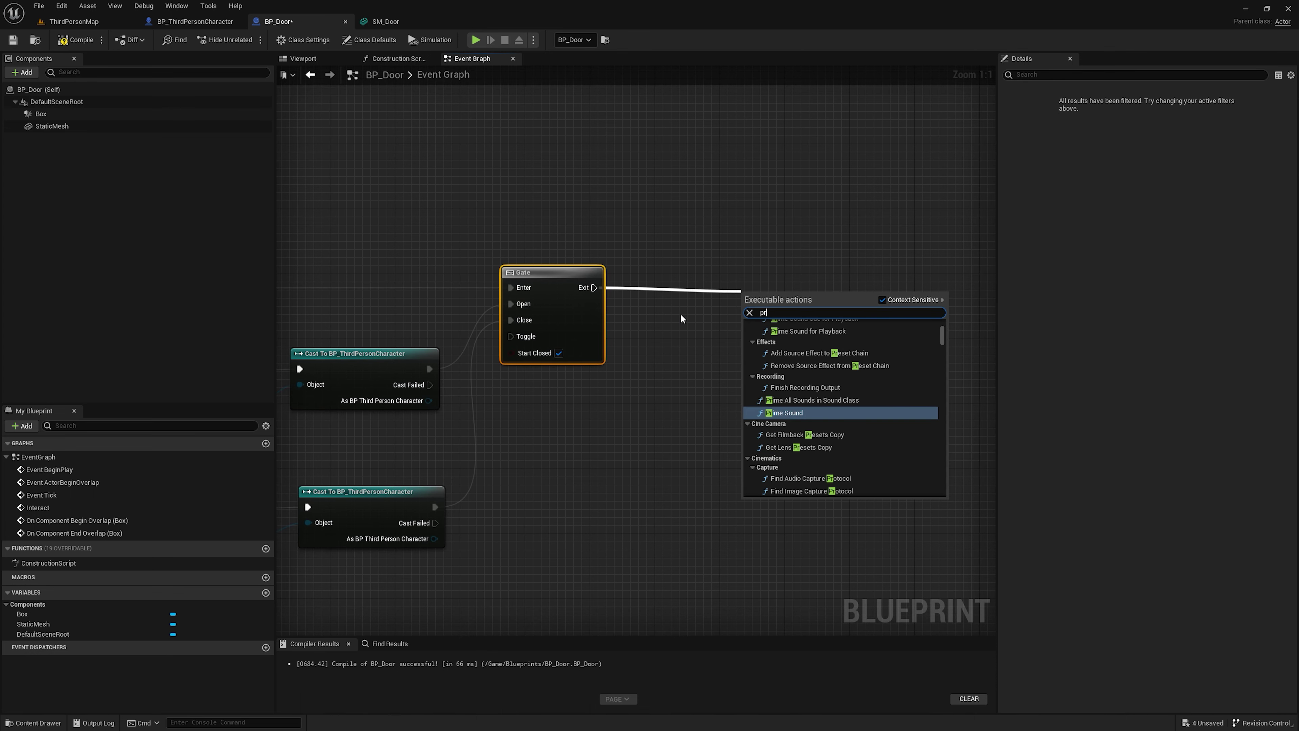
key("Return")
Step: Make Print String say 'Abrimos la puerta', then play the ThirdPersonMap level
left_click(788, 329)
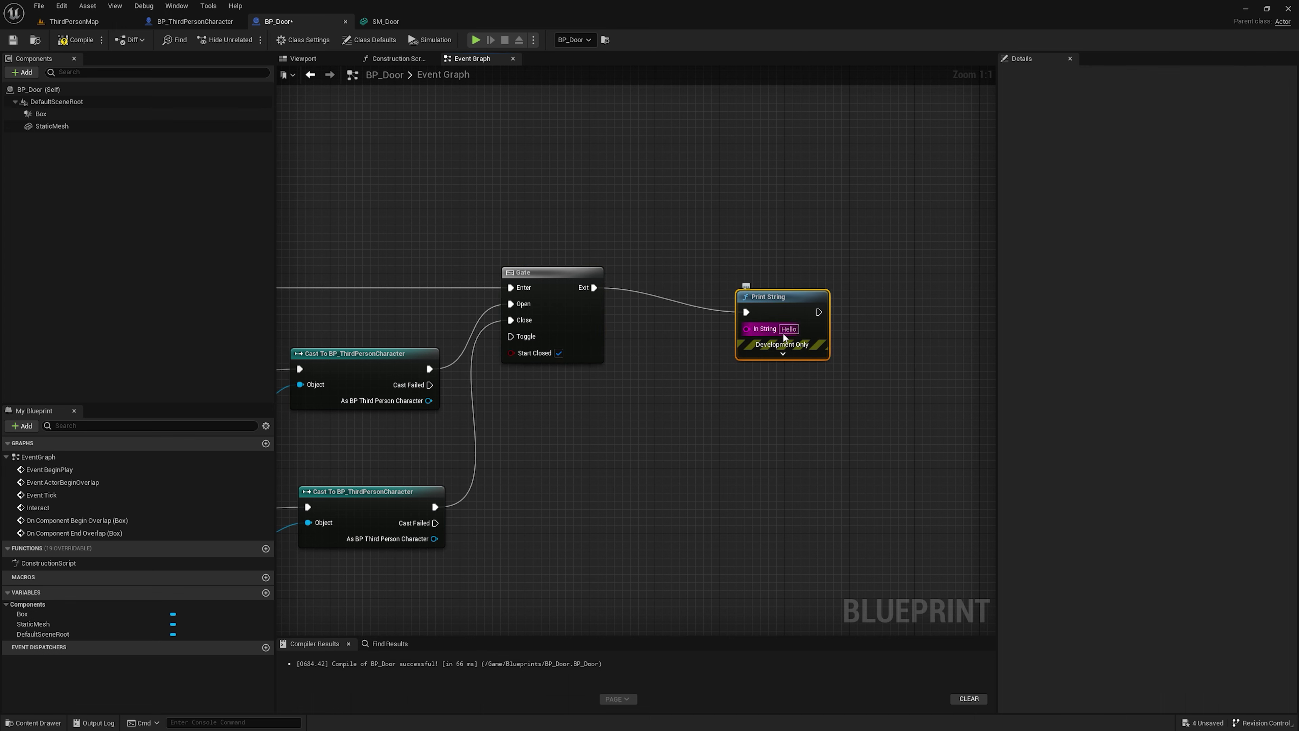
type("Abrimos l")
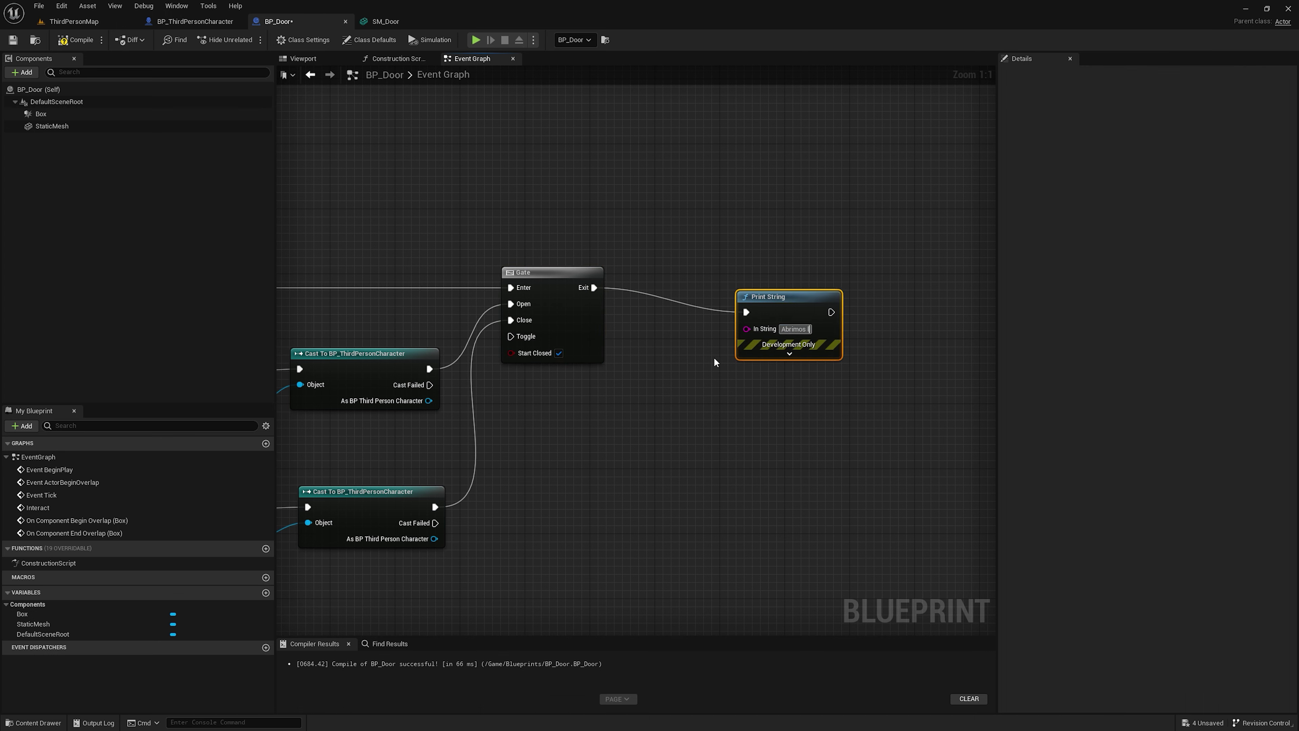
type("a puerta")
left_click_drag(782, 297, 726, 272)
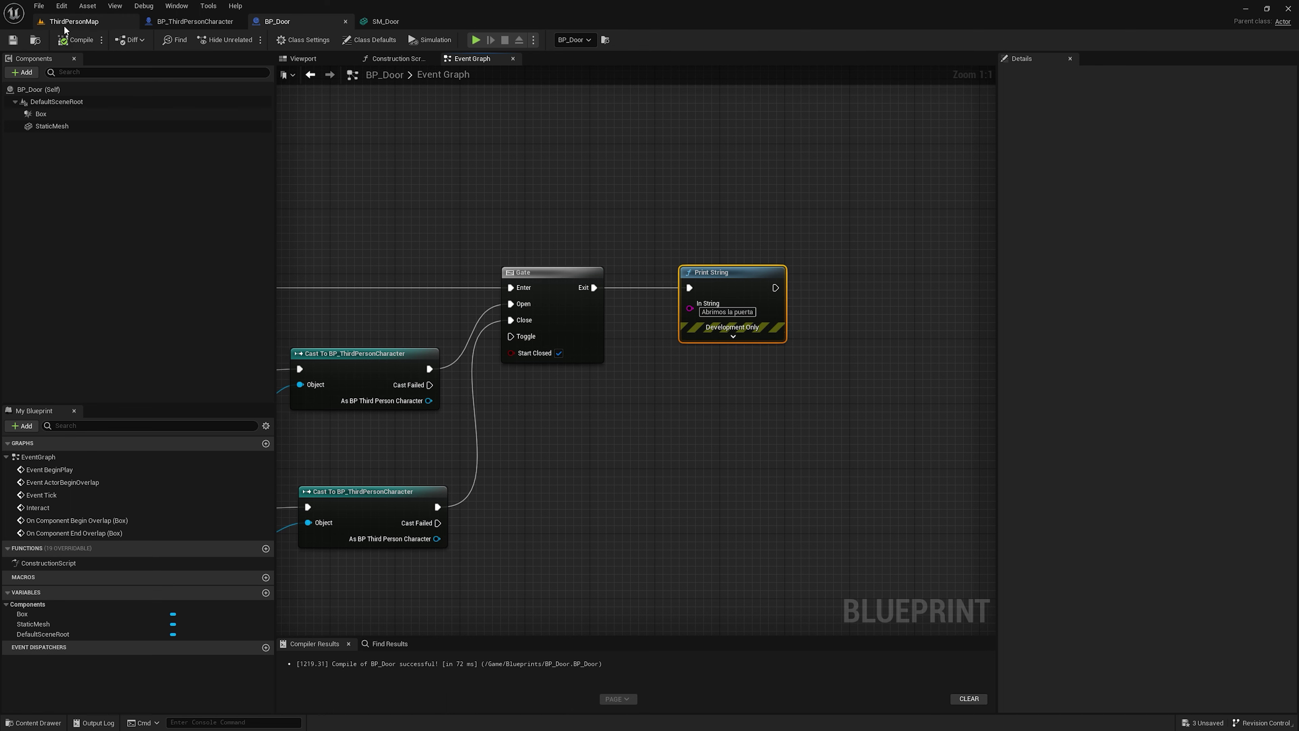
left_click(103, 22)
left_click(225, 40)
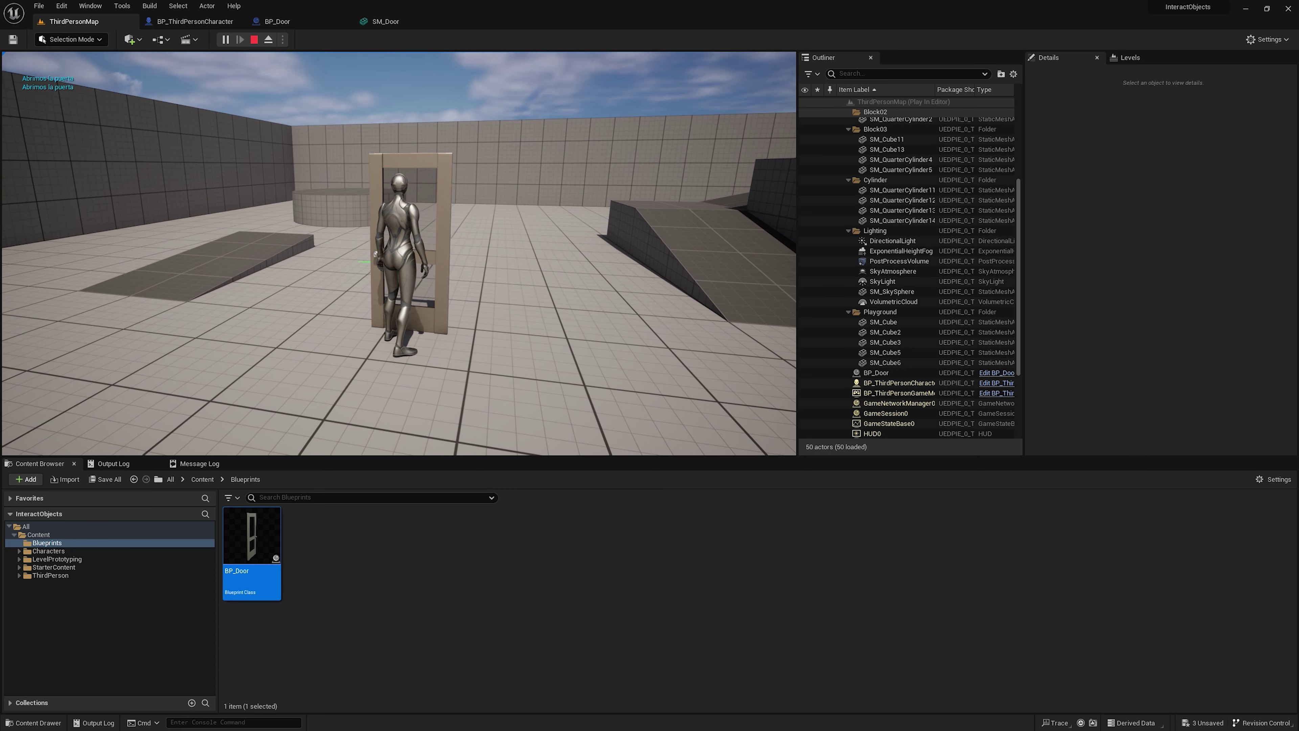
Step: Walk the character into the doorway to trigger the message, then stop the play session
key("e")
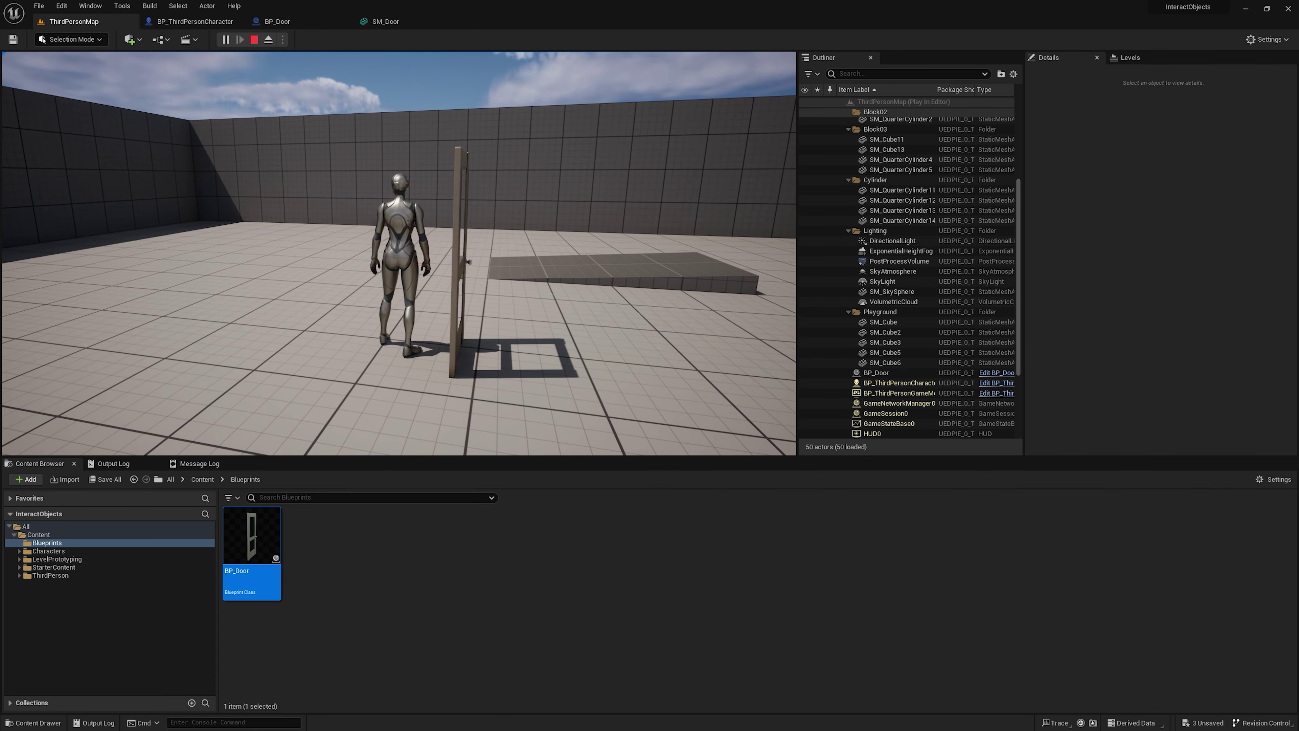
key("e")
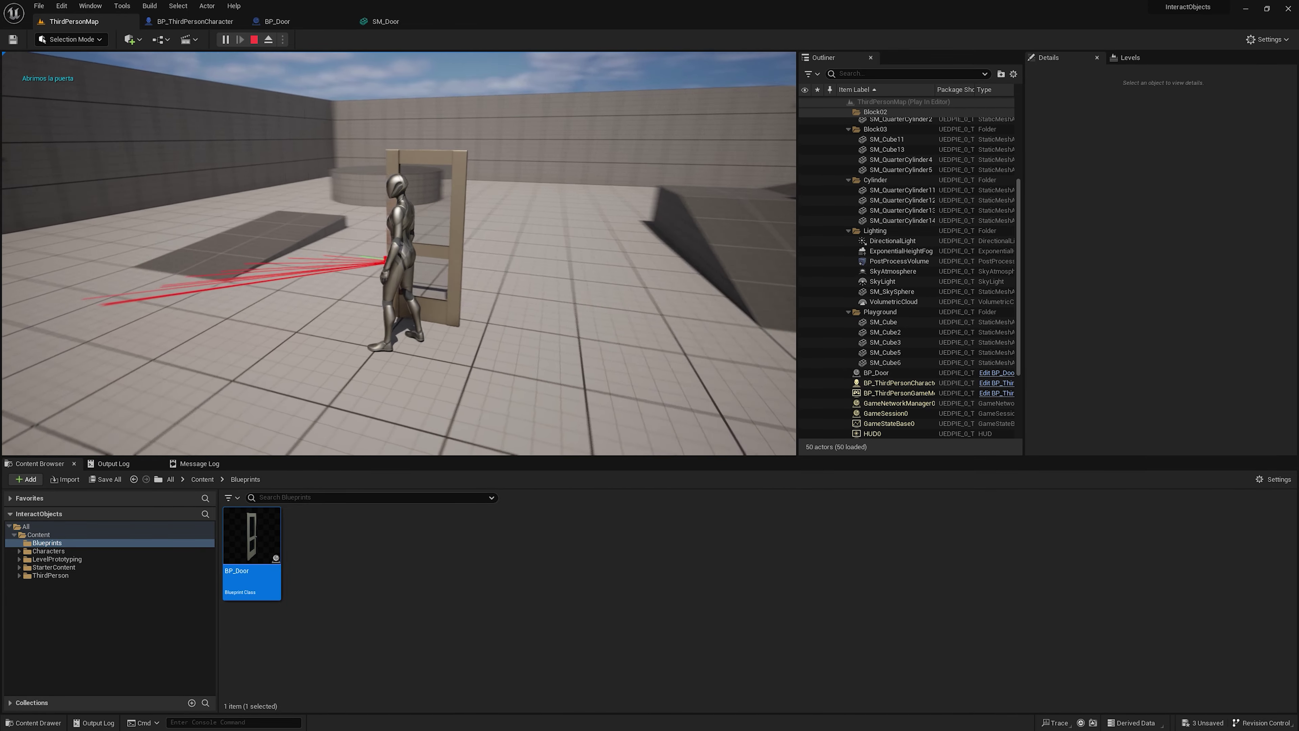
key("e")
key("e")
key("e")
key("e")
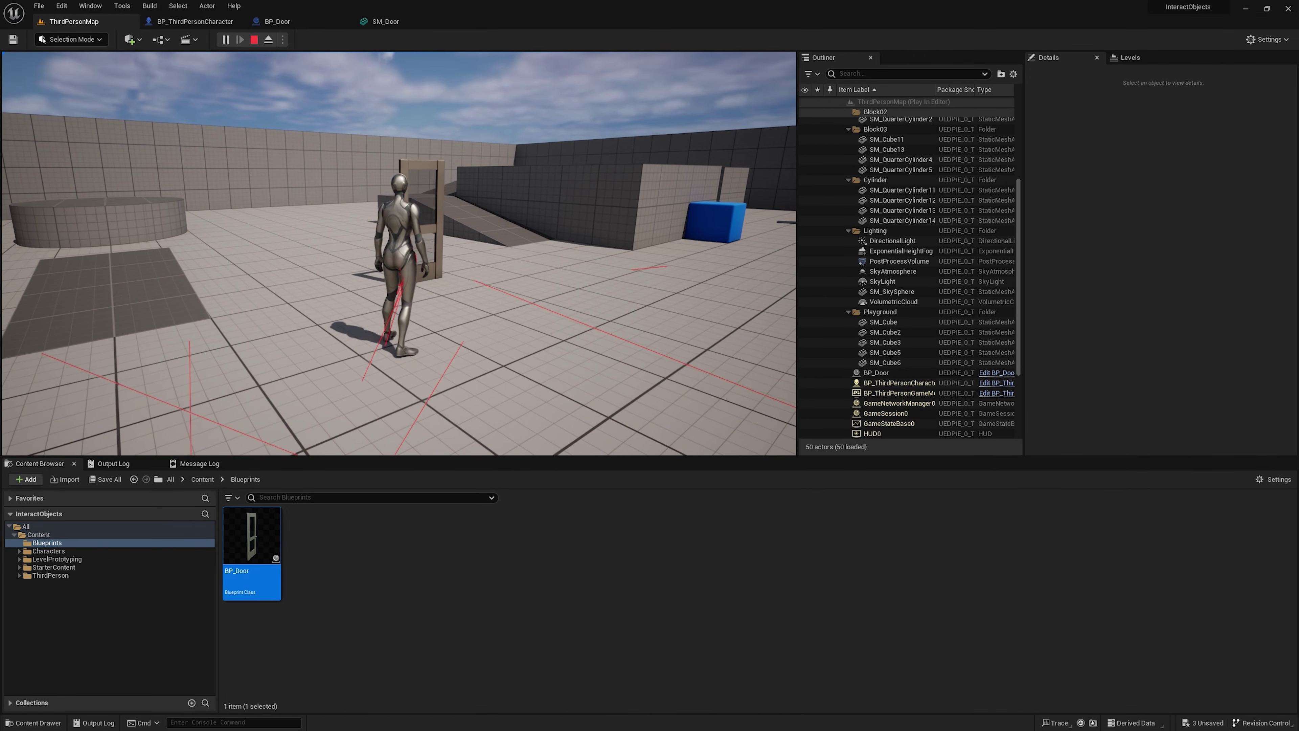
key("Escape")
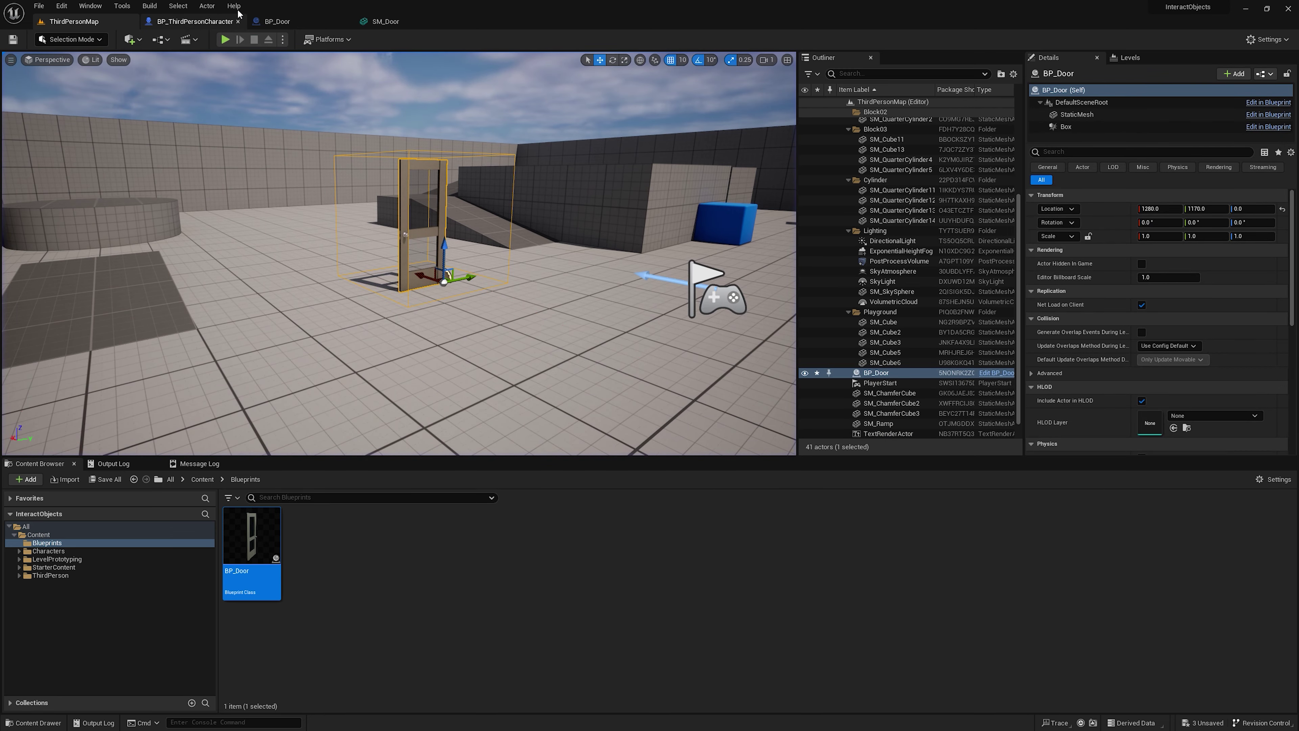
Step: Preview a Z-rotation swing of the door's StaticMesh, undo it, and return to the Event Graph
left_click(284, 23)
right_click_drag(669, 215, 594, 248)
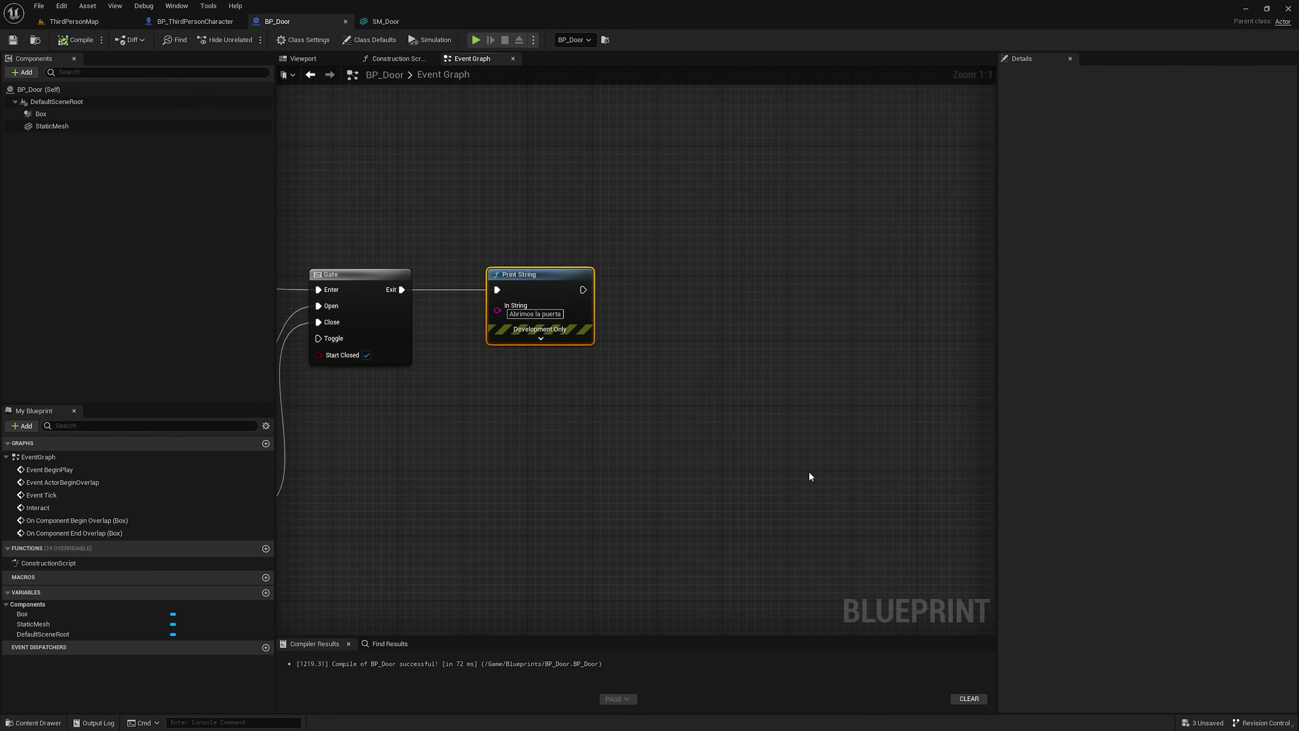
left_click(303, 58)
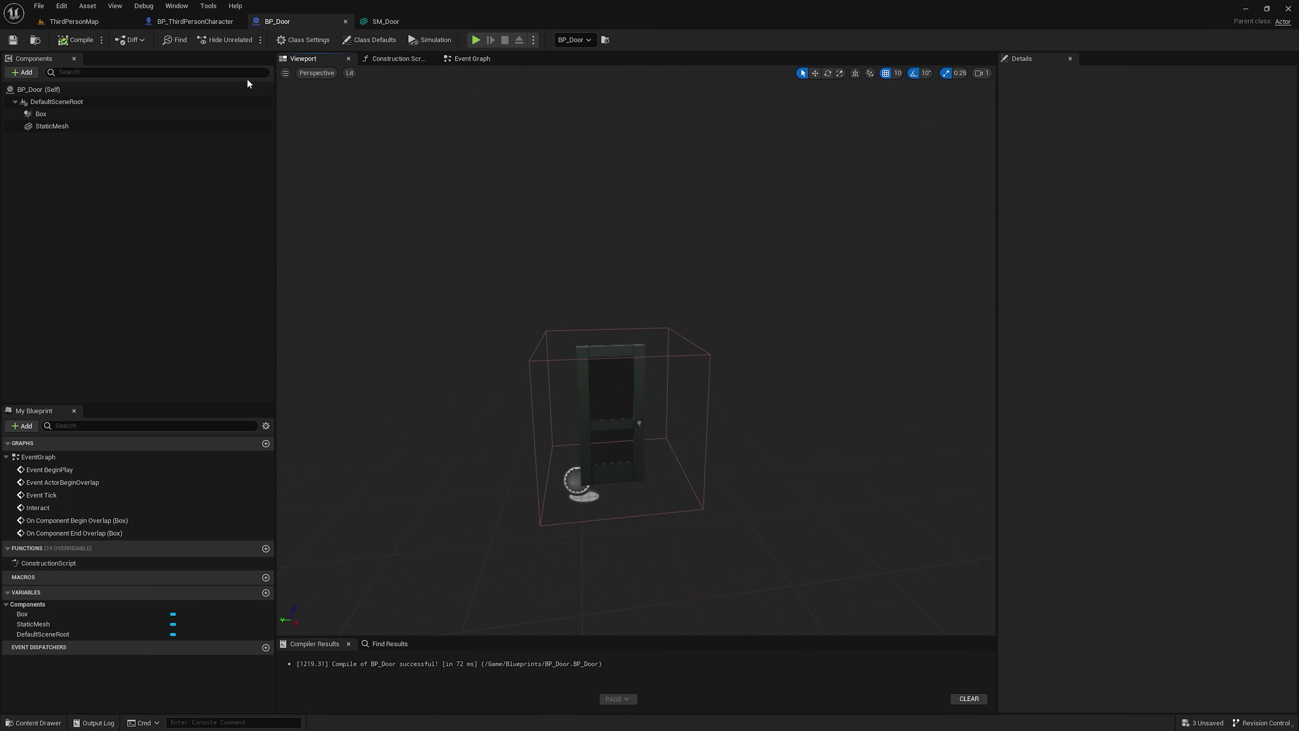
left_click(74, 111)
left_click(54, 126)
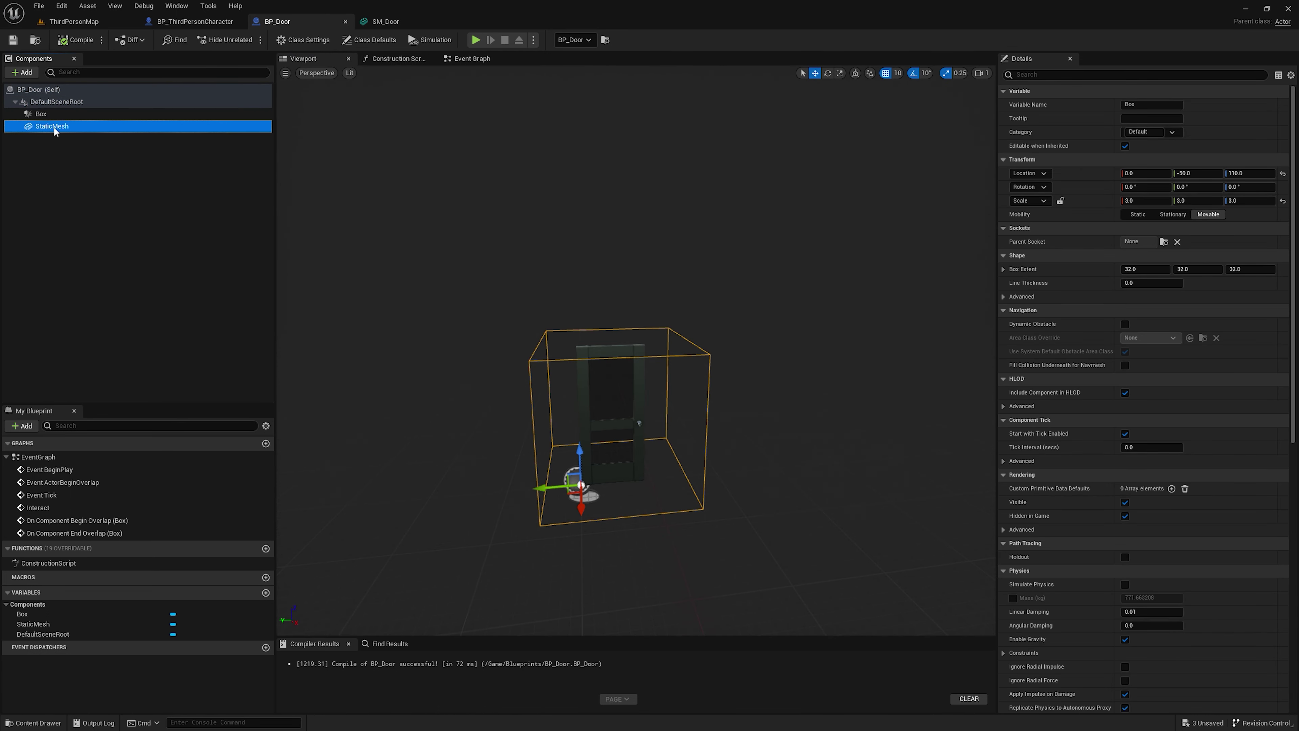
left_click_drag(1239, 188, 1268, 187)
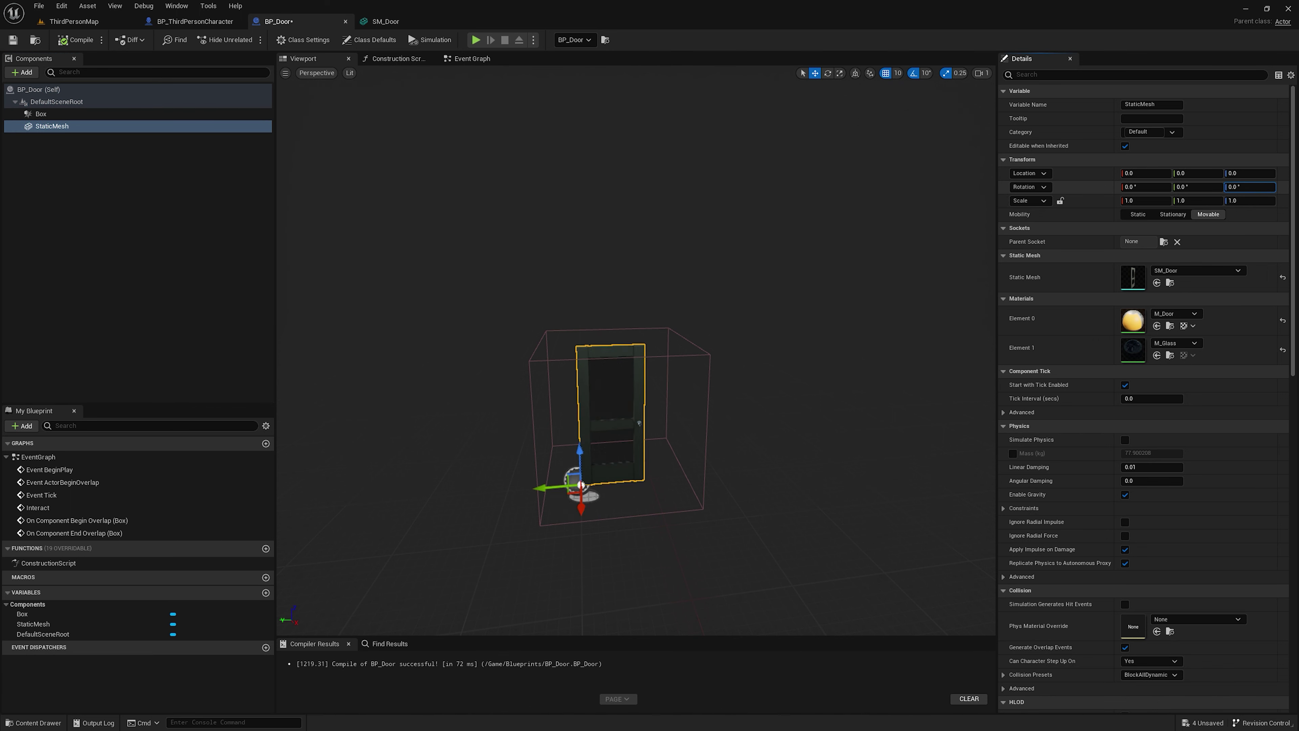
key("ctrl+z")
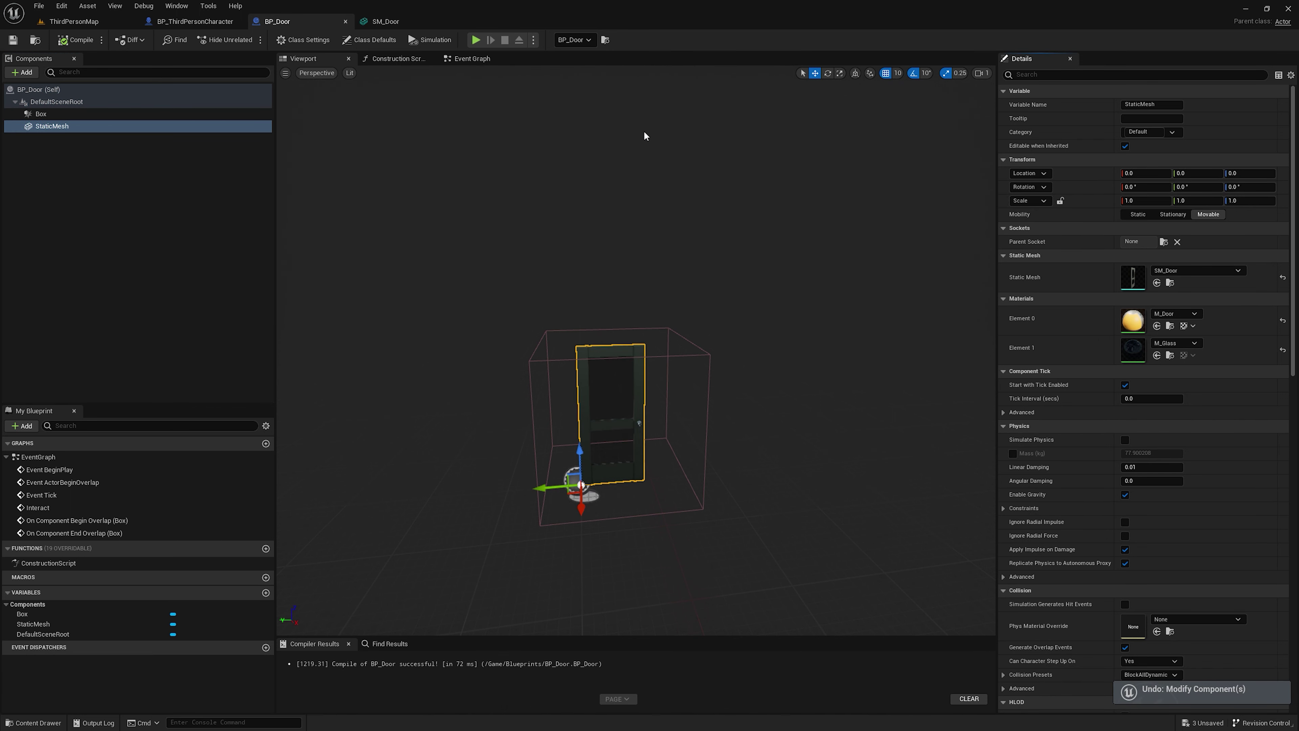
left_click(466, 60)
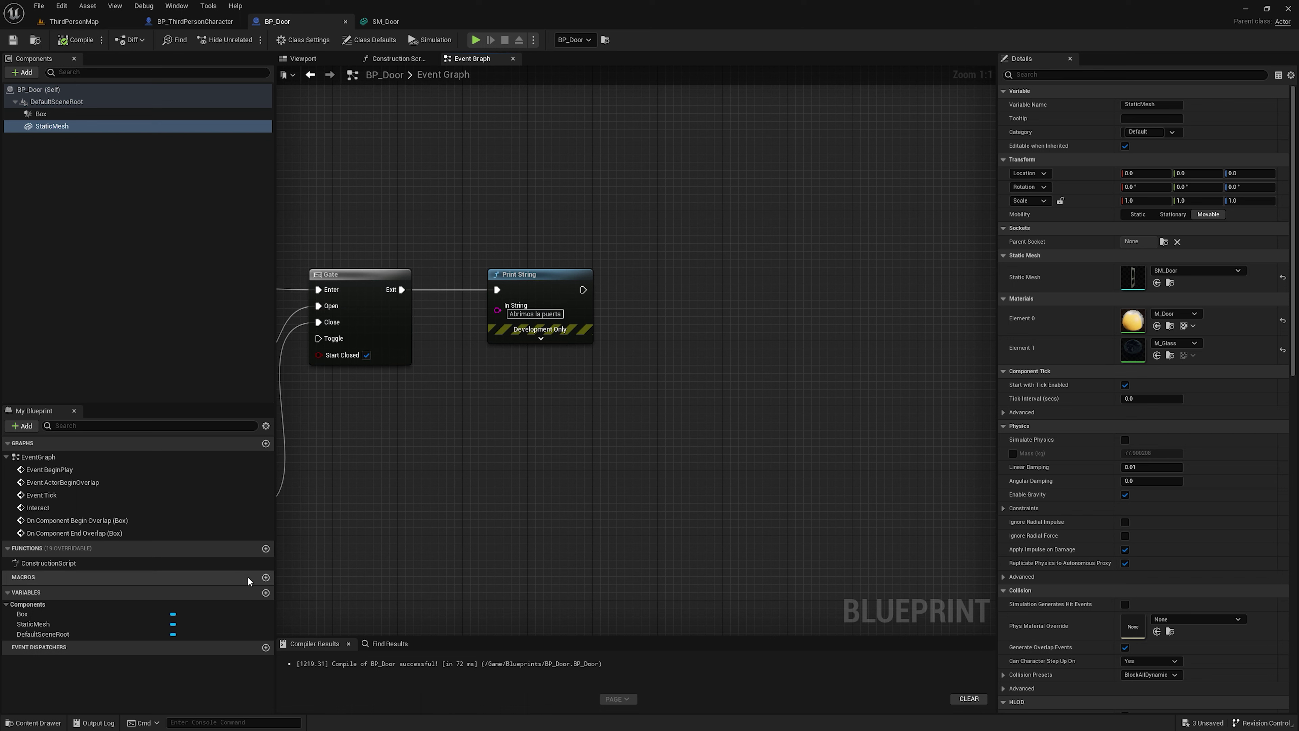
Step: Create a Boolean variable DoorIsOpen and drive a new Branch with its getter
left_click(265, 591)
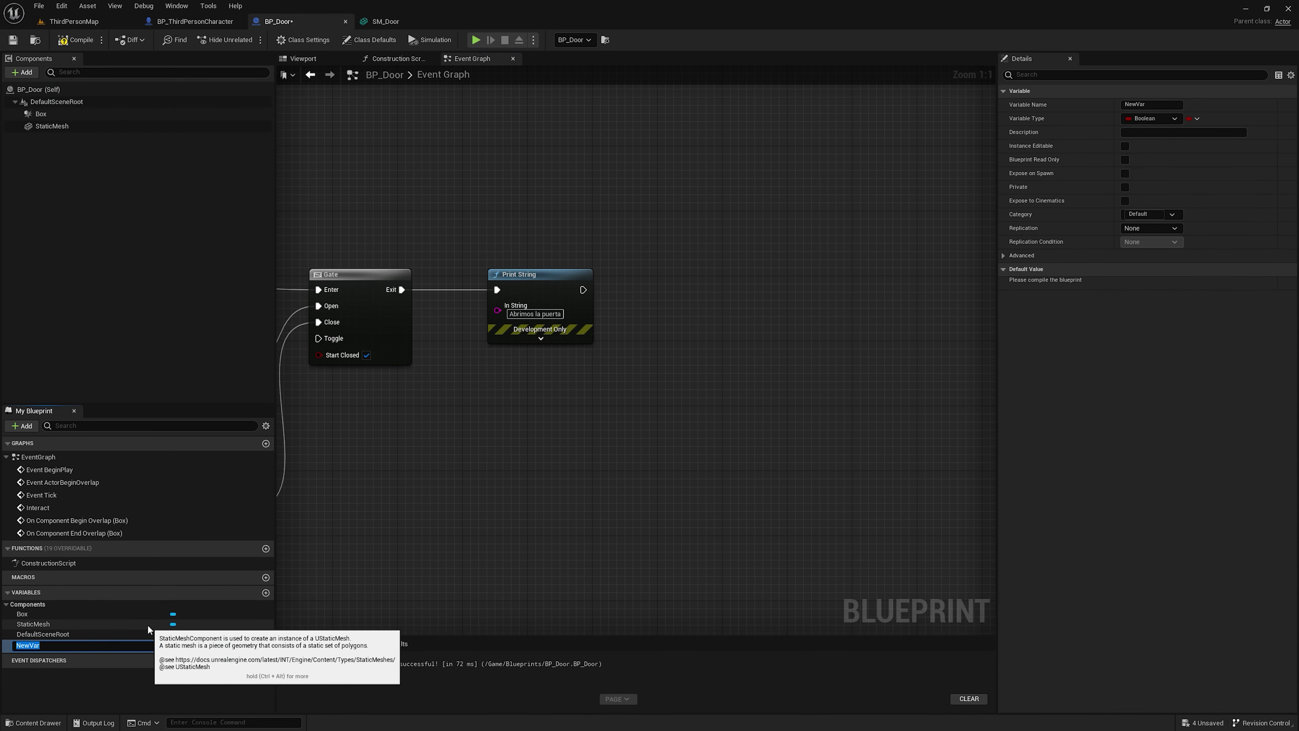
type("Door")
type("IsOpen")
key("Return")
left_click_drag(174, 645, 443, 556)
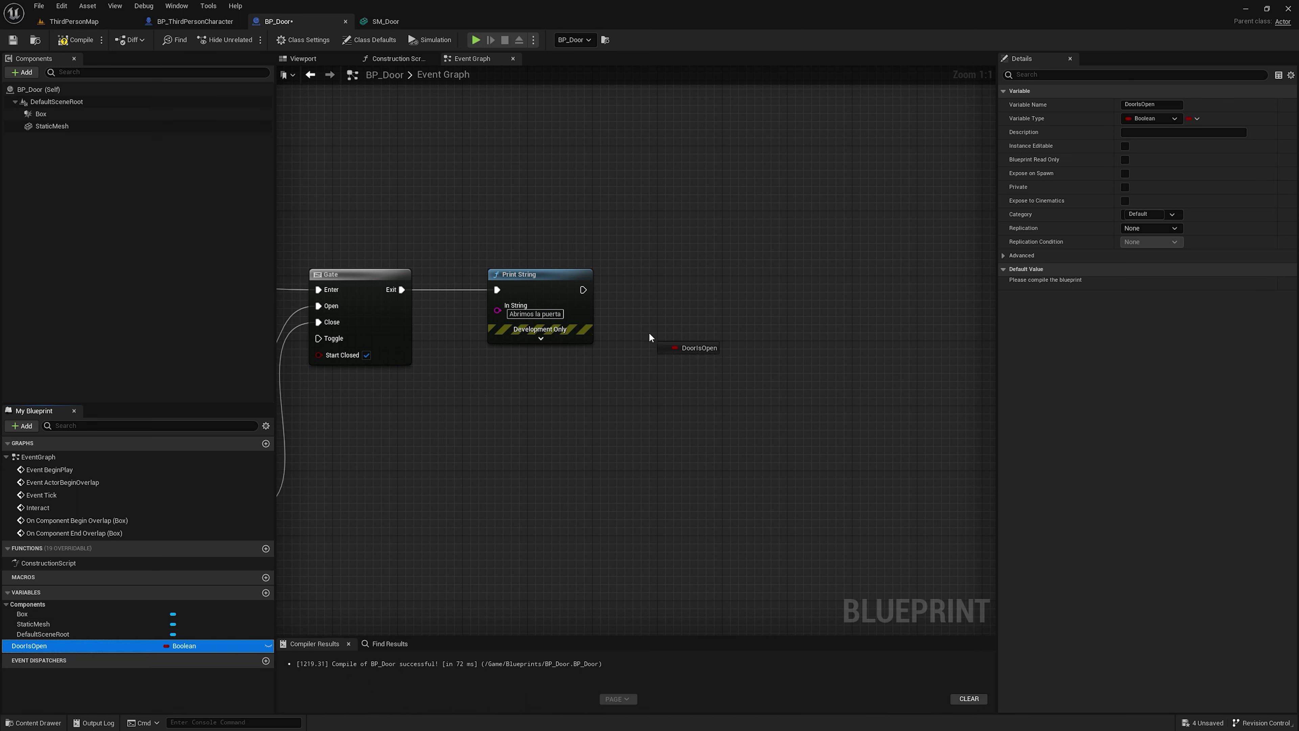
mouse_move(648, 333)
left_mouse_down()
mouse_move(558, 383)
mouse_move(641, 337)
left_mouse_up()
type("bran")
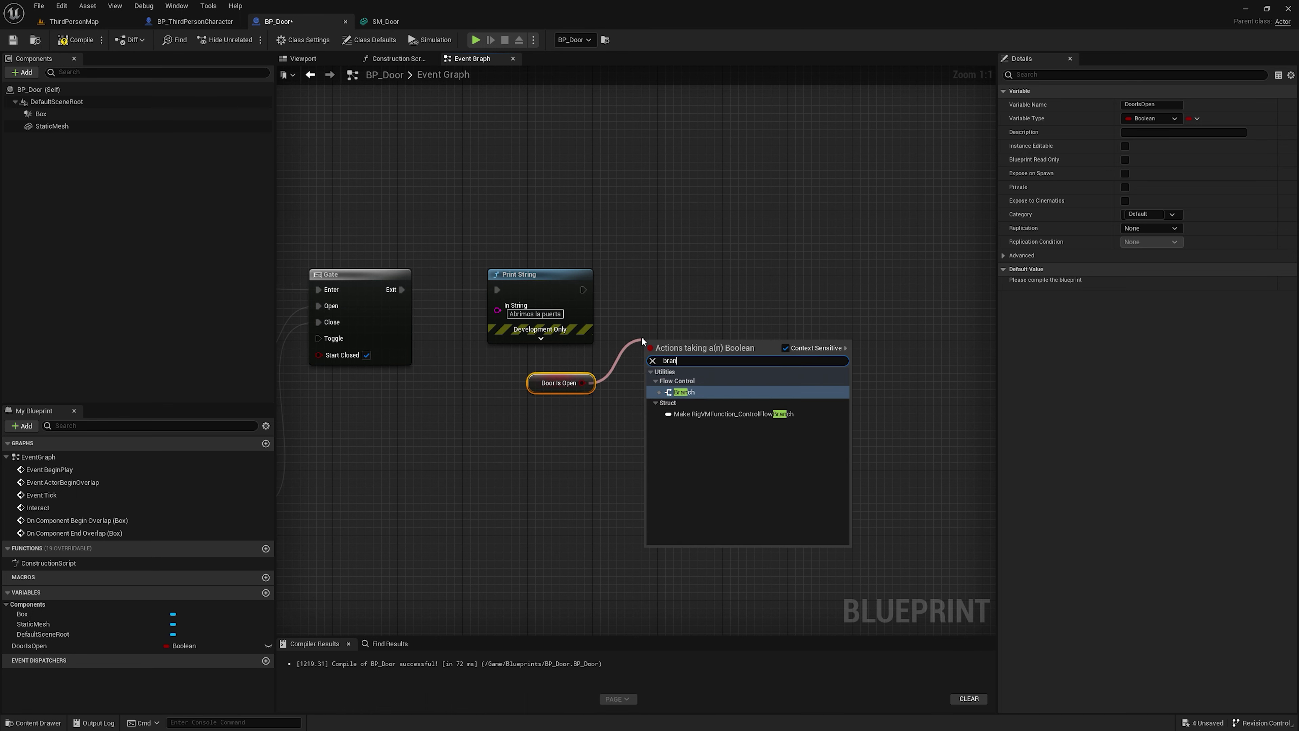
key("Return")
Step: Change Print String to 'Abrimos o cerramos la puerta' and wire it into the Branch
left_click(527, 313)
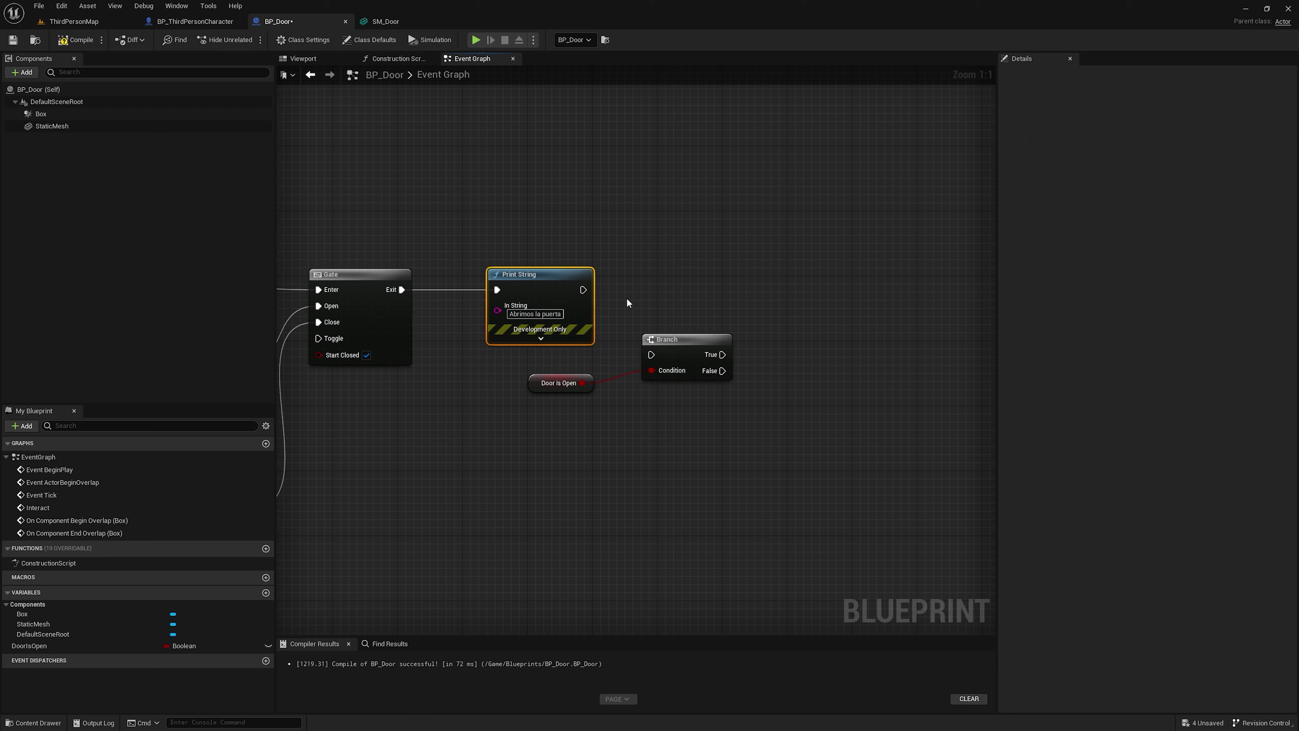
right_click(512, 312)
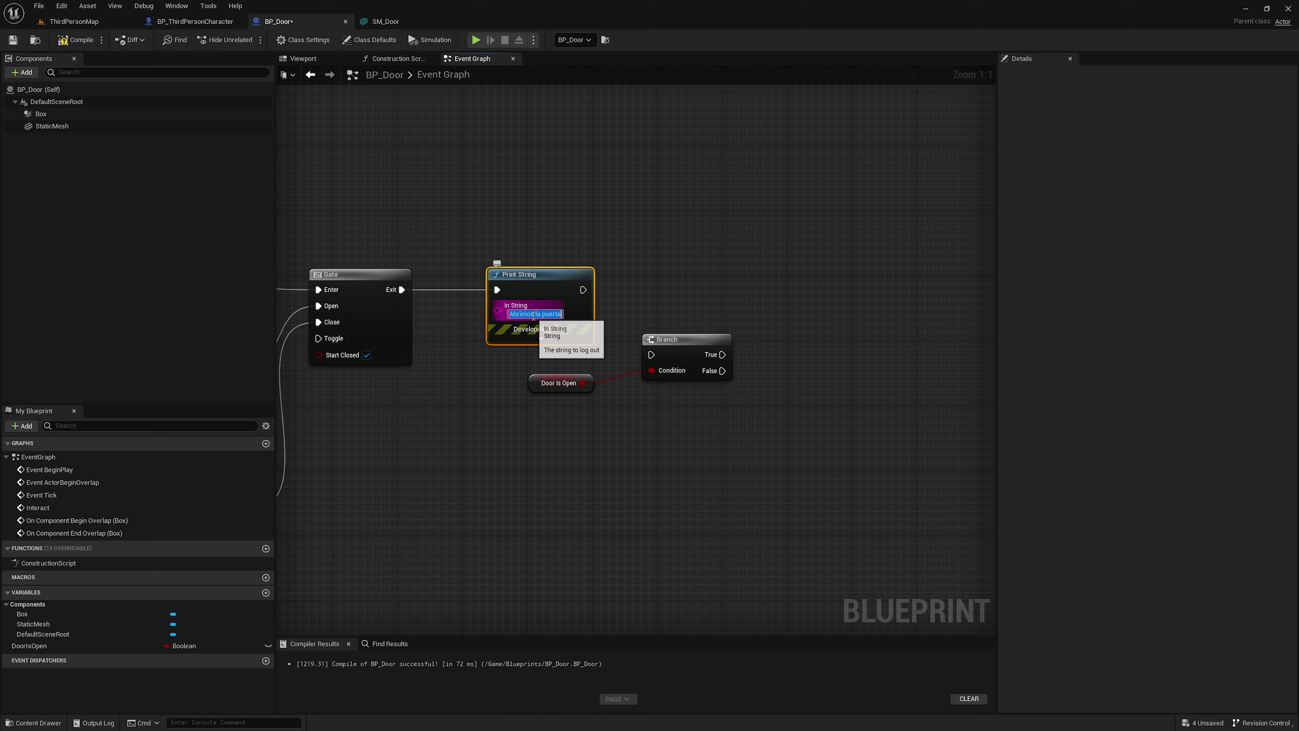
left_click(512, 312)
type("erramos")
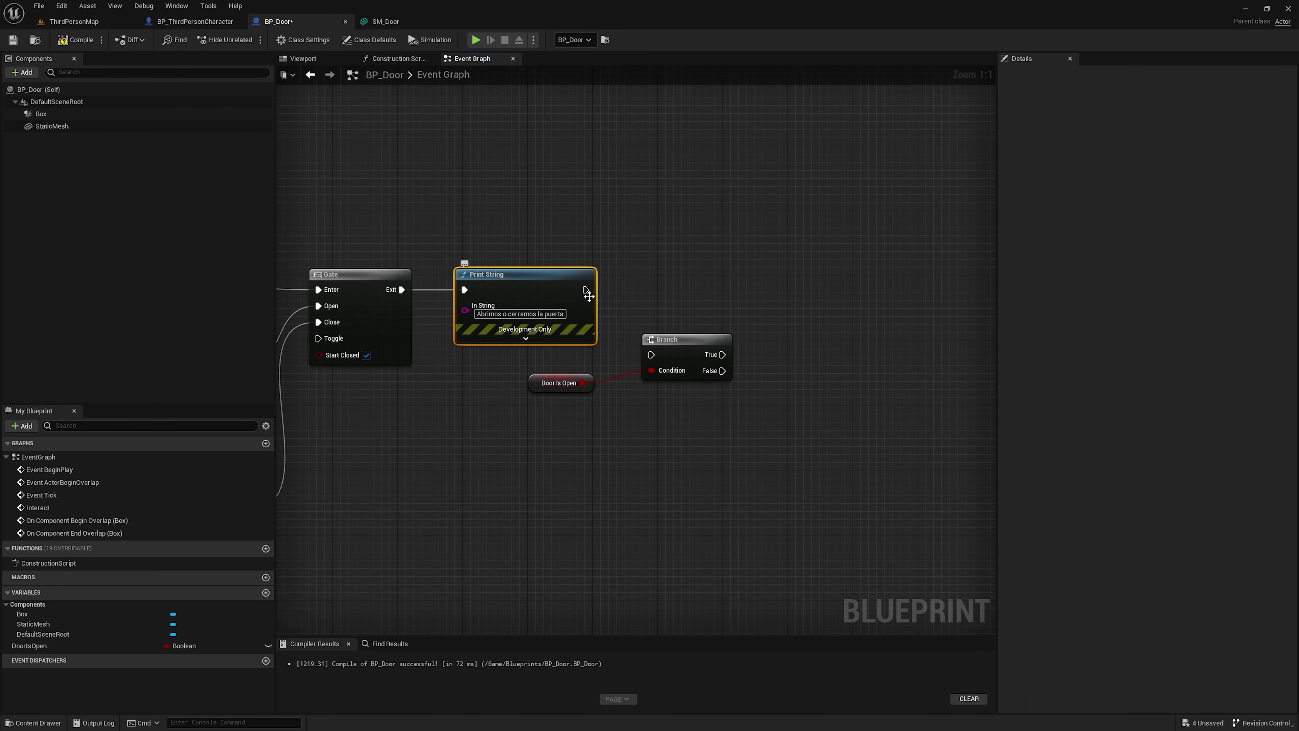
mouse_move(586, 290)
left_mouse_down()
mouse_move(652, 354)
mouse_move(700, 287)
left_mouse_up()
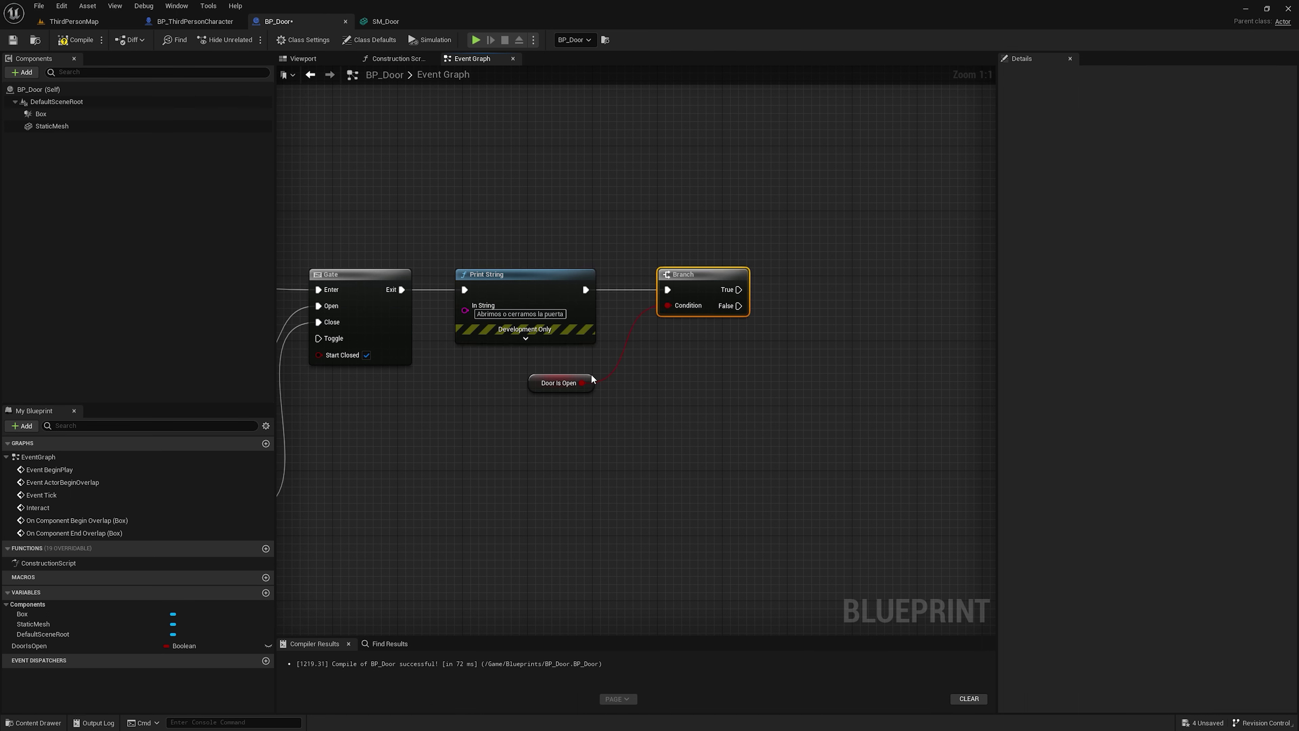
left_click(573, 388)
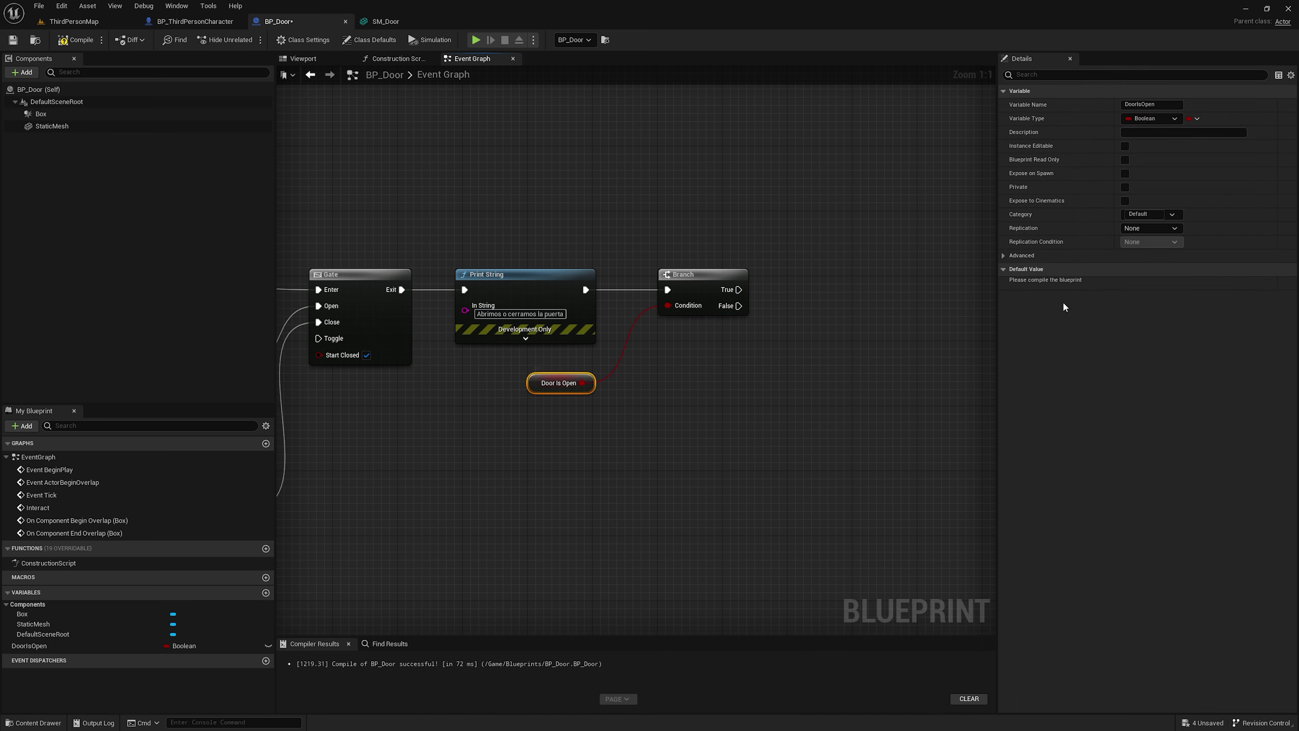
Step: Compile BP_Door, then try a Set Relative Rotation on Branch False and delete it with the Box getter
left_click(89, 40)
mouse_move(895, 319)
right_mouse_down()
mouse_move(767, 332)
mouse_move(515, 291)
right_mouse_up()
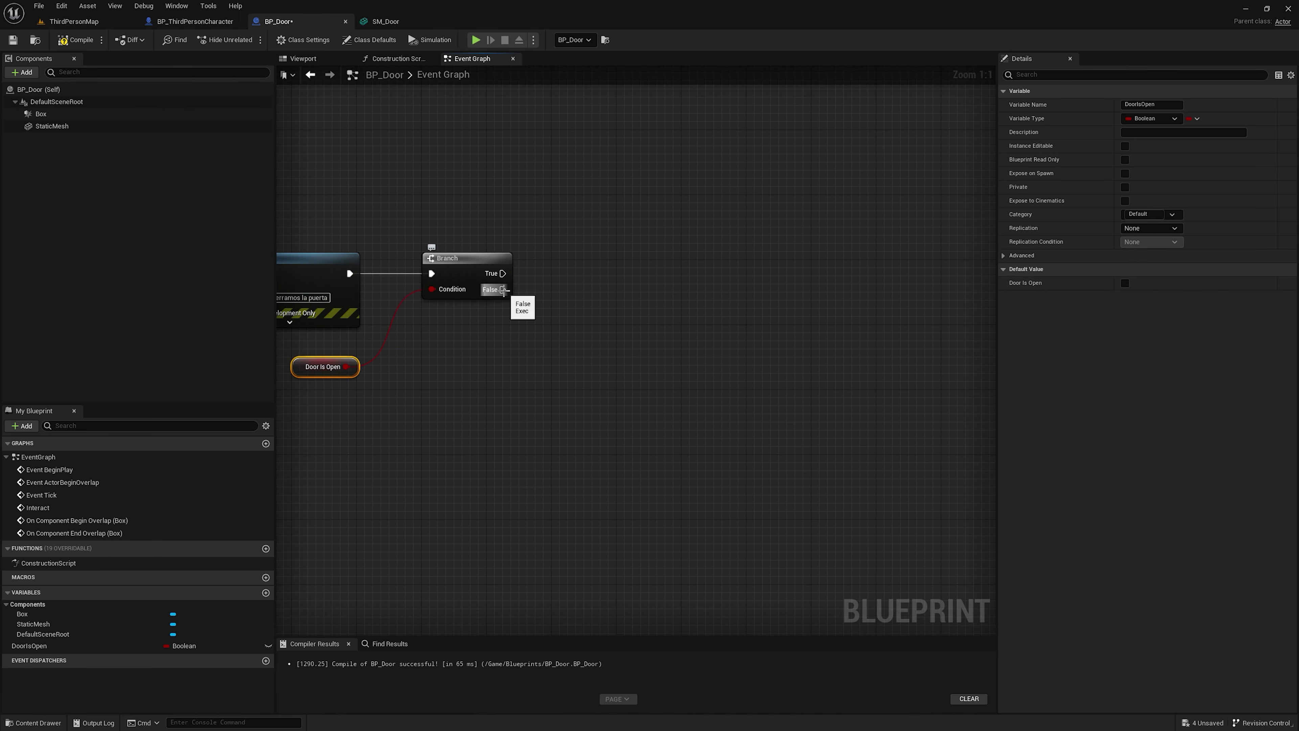
left_click_drag(503, 290, 734, 289)
type("set")
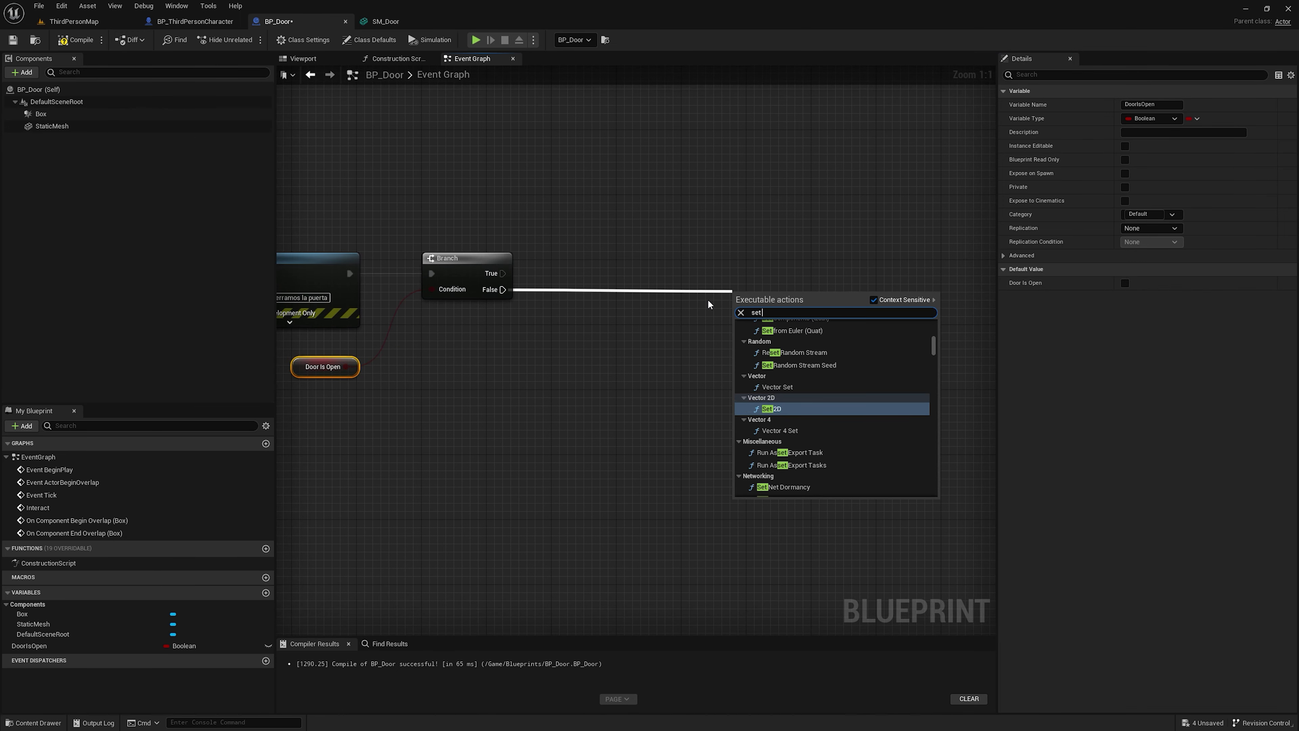
type(" relative rota")
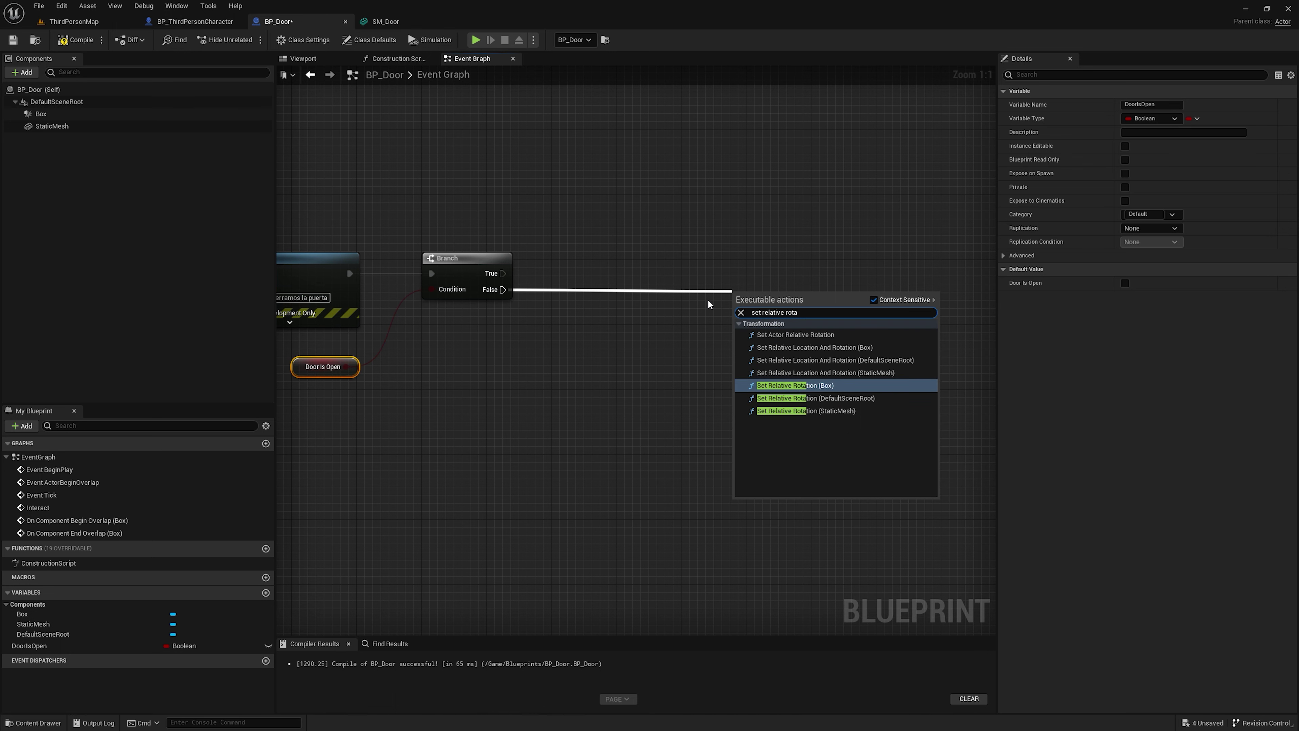
key("Return")
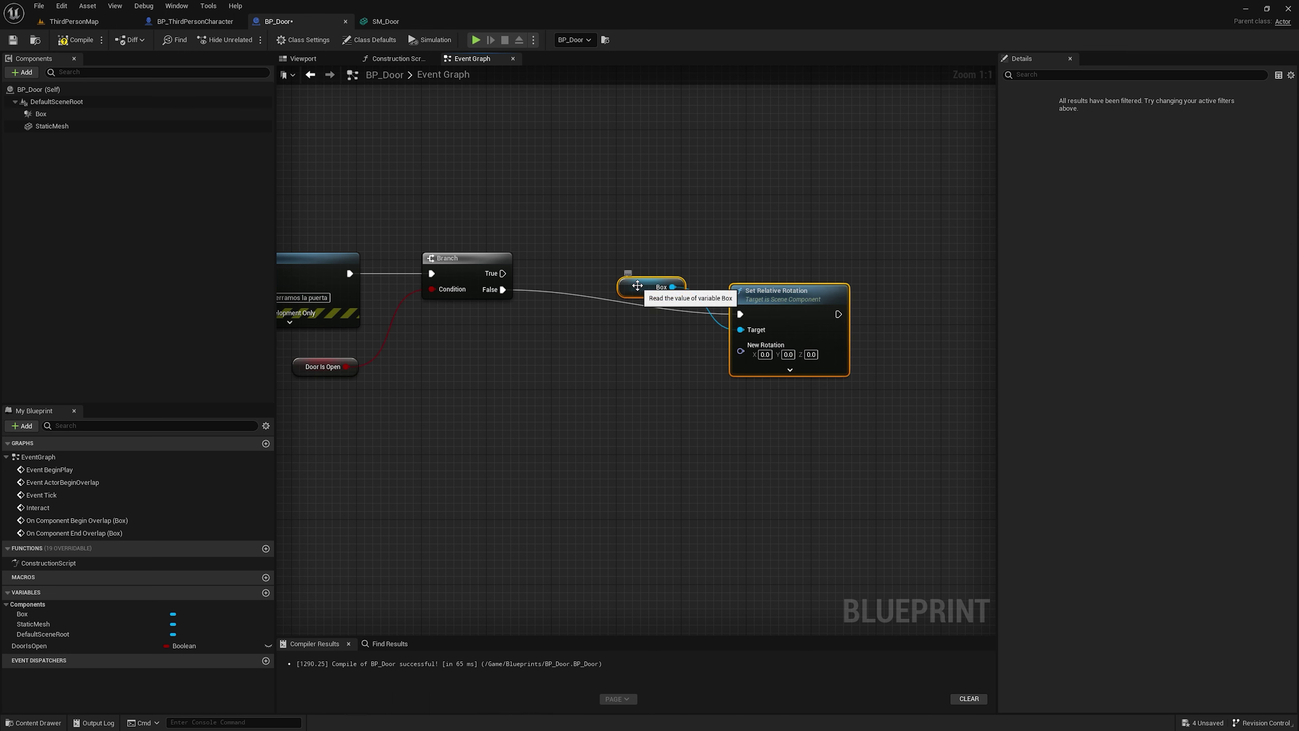
left_click(638, 289)
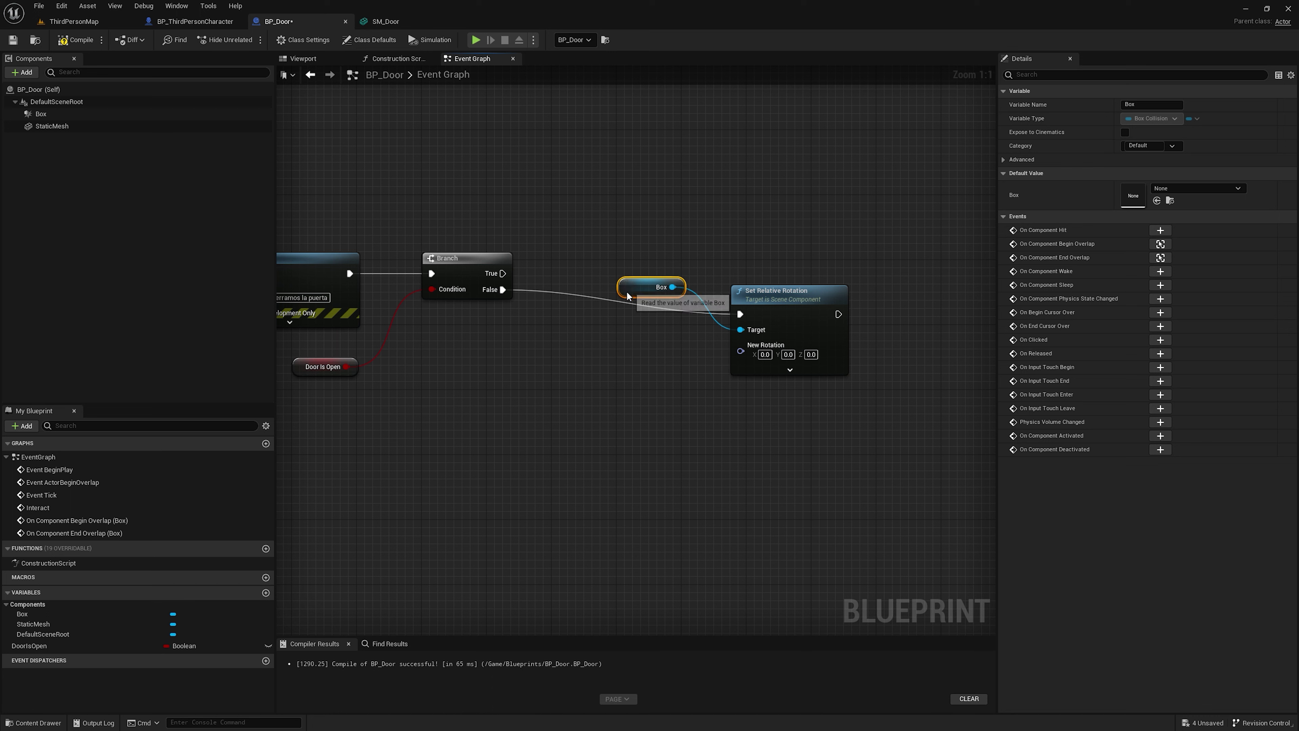
mouse_move(655, 271)
left_mouse_down()
mouse_move(682, 332)
mouse_move(782, 402)
left_mouse_up()
key("Delete")
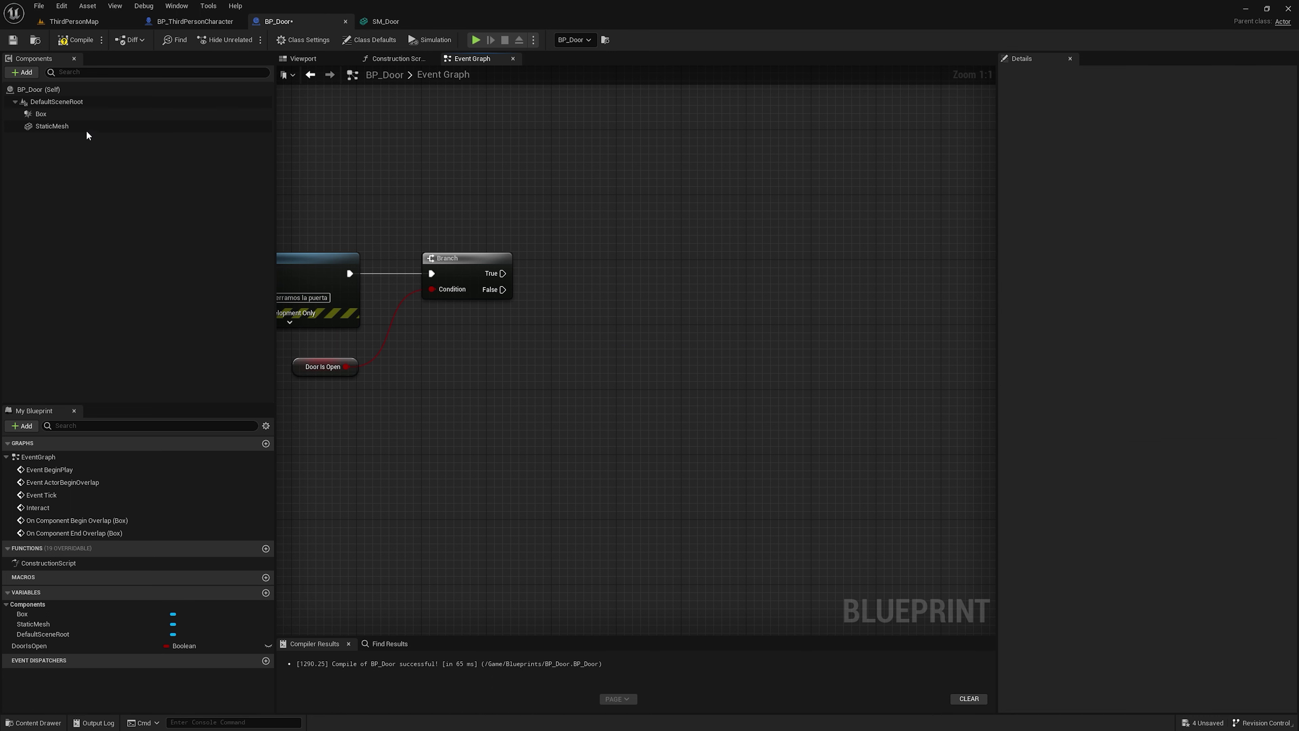
Step: Wire Branch False into a Static Mesh Set Relative Rotation with Z rotation 100
mouse_move(41, 126)
left_mouse_down()
mouse_move(609, 359)
mouse_move(701, 319)
left_mouse_up()
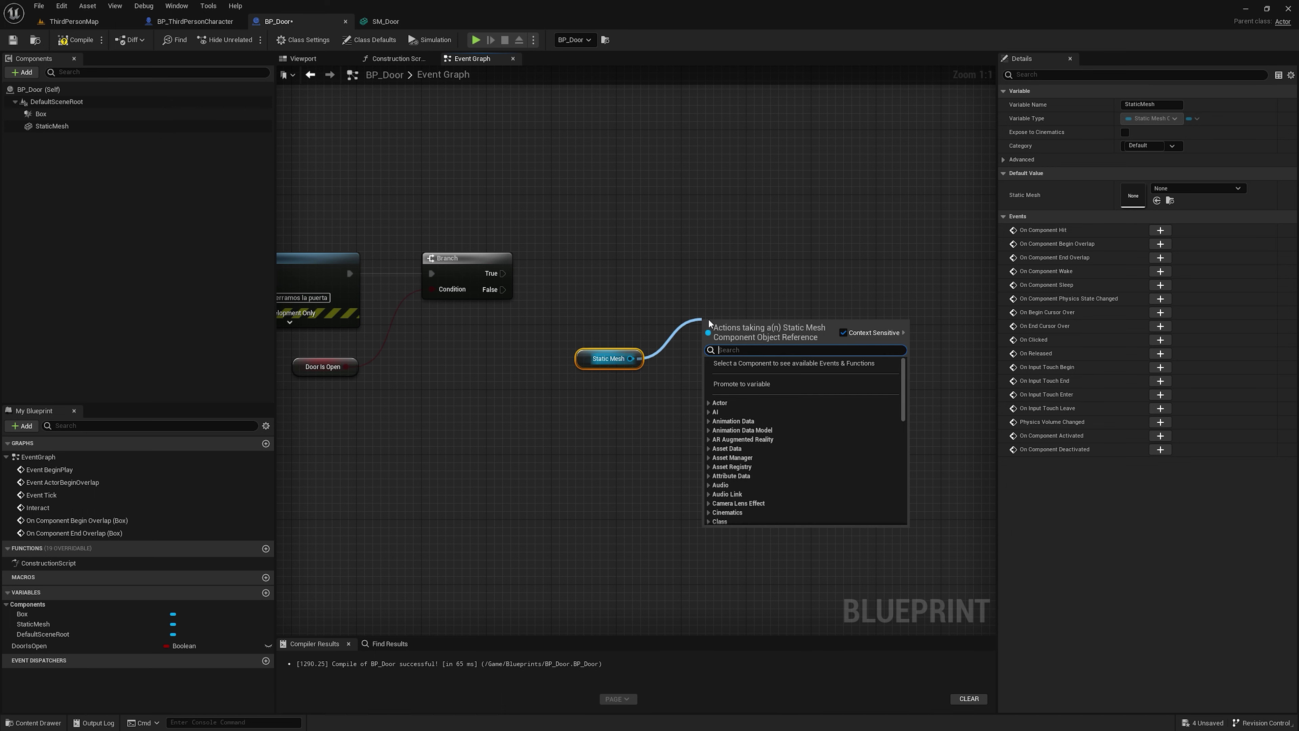
type("set rela")
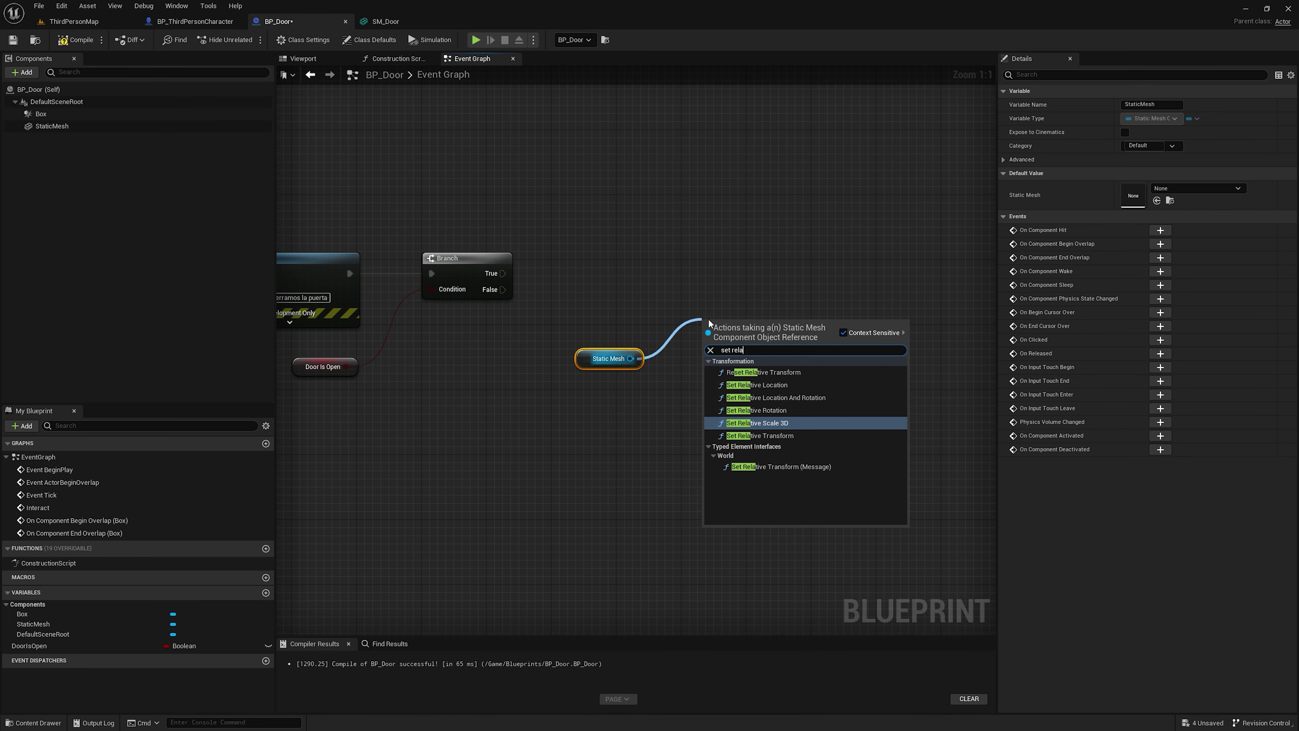
key("Up")
key("Return")
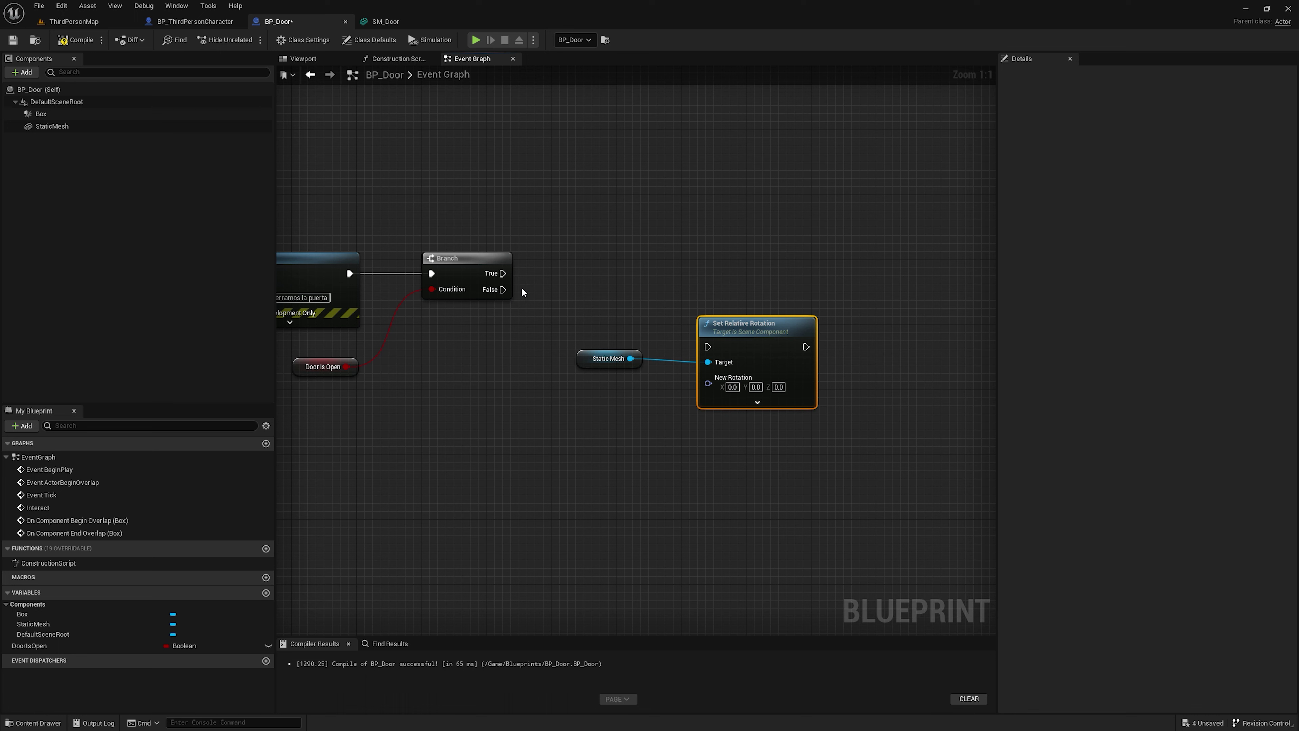
mouse_move(503, 289)
left_mouse_down()
mouse_move(721, 335)
mouse_move(709, 346)
left_mouse_up()
left_click_drag(746, 338, 747, 281)
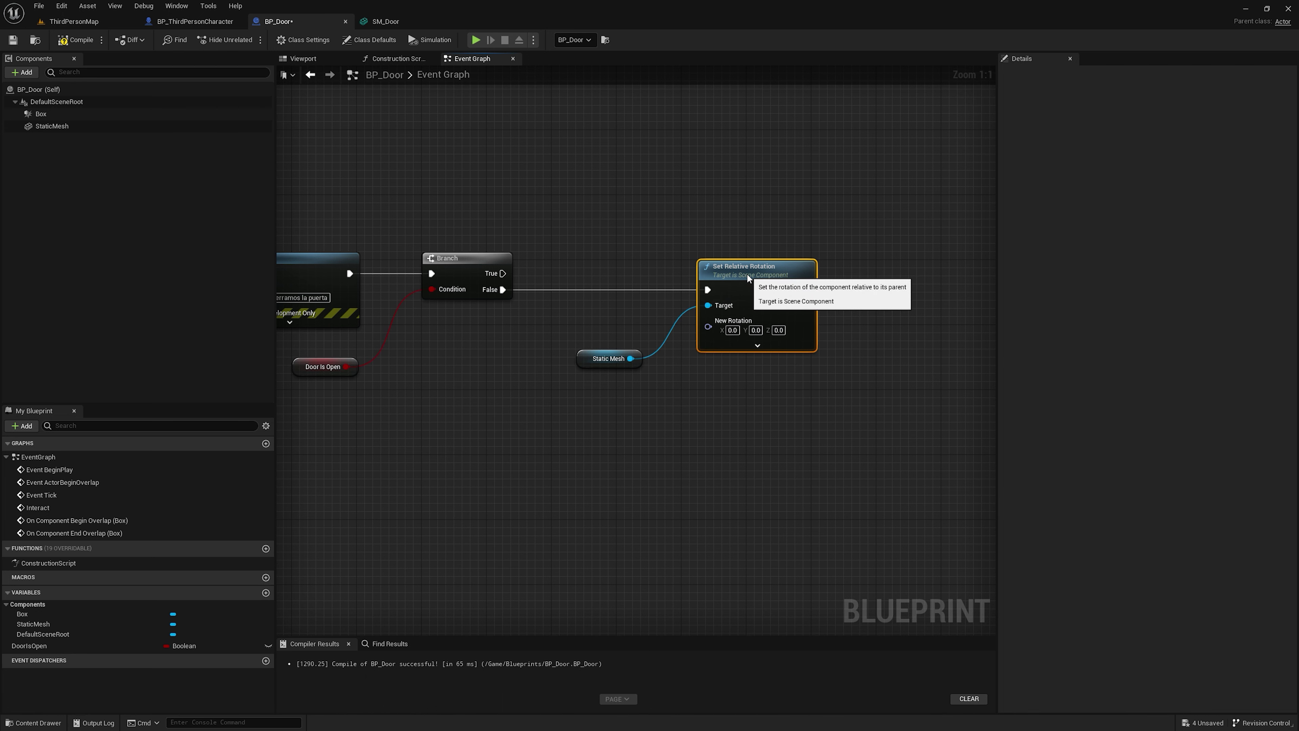
right_click_drag(700, 358, 772, 373)
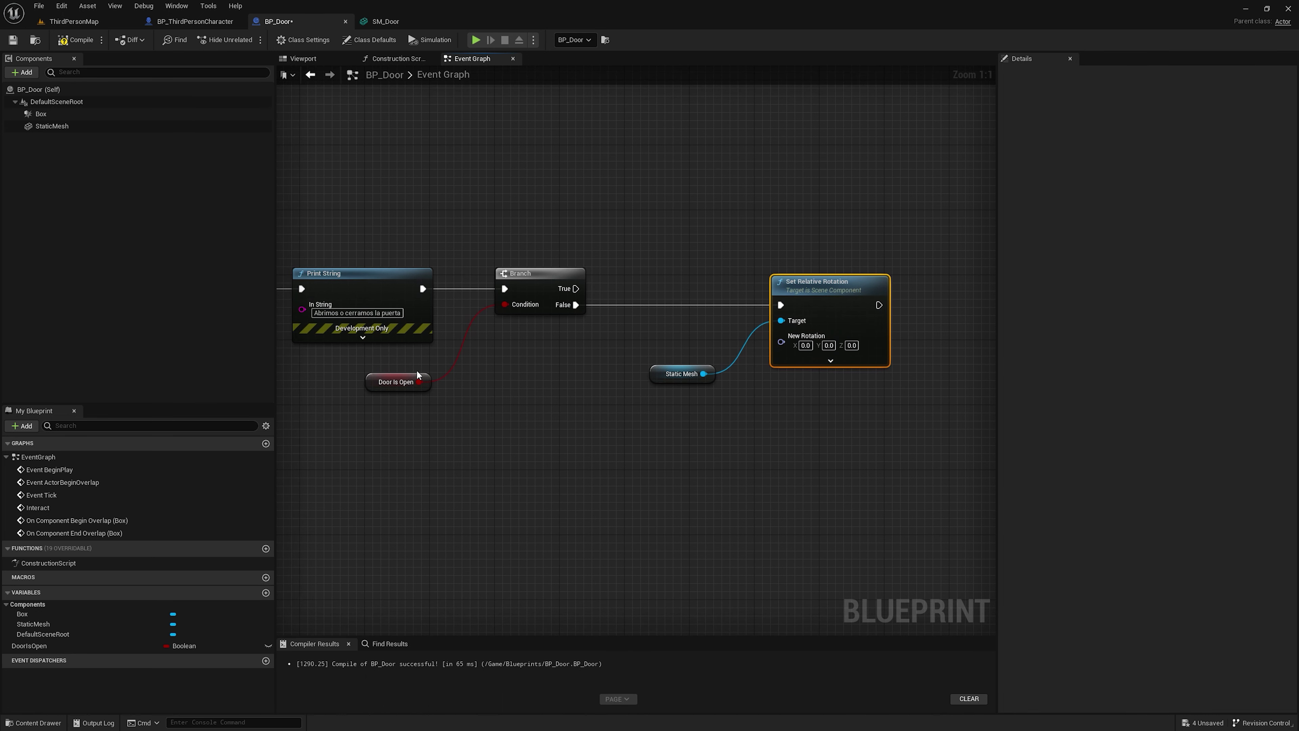
left_click(417, 381)
left_click(851, 345)
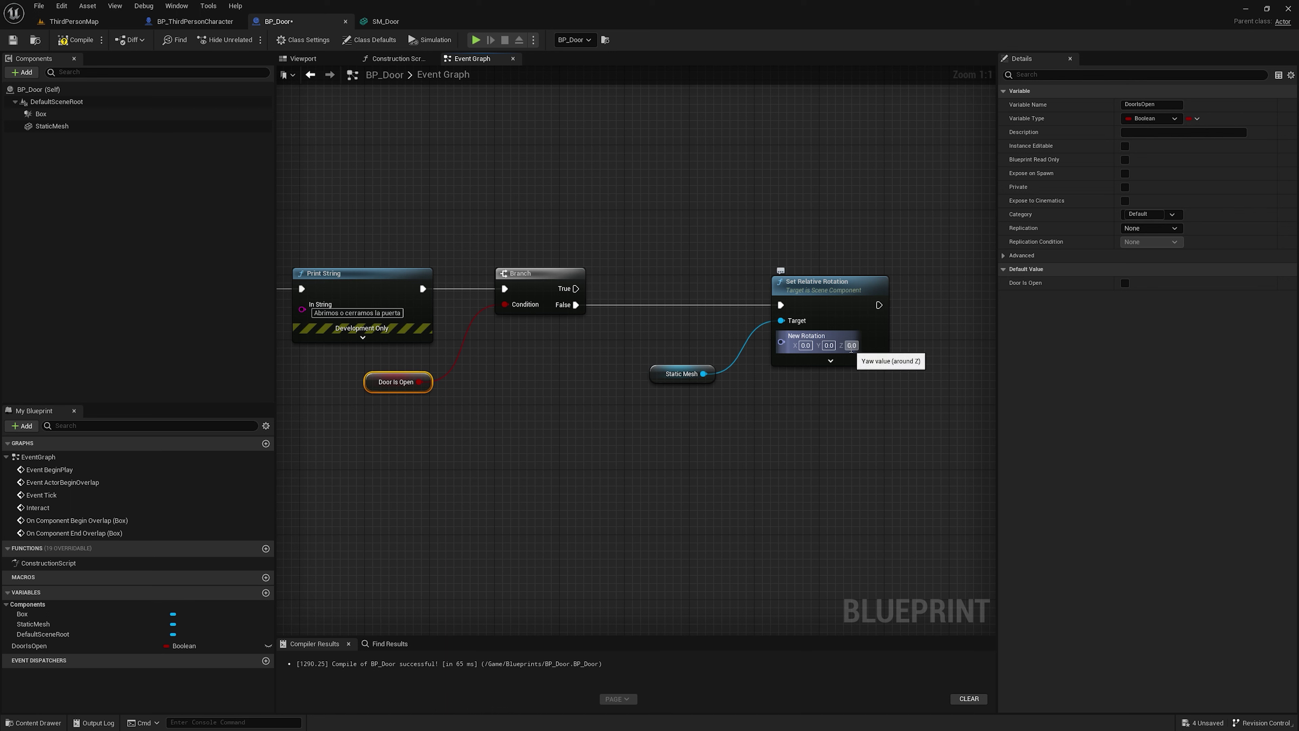
type("100")
key("Return")
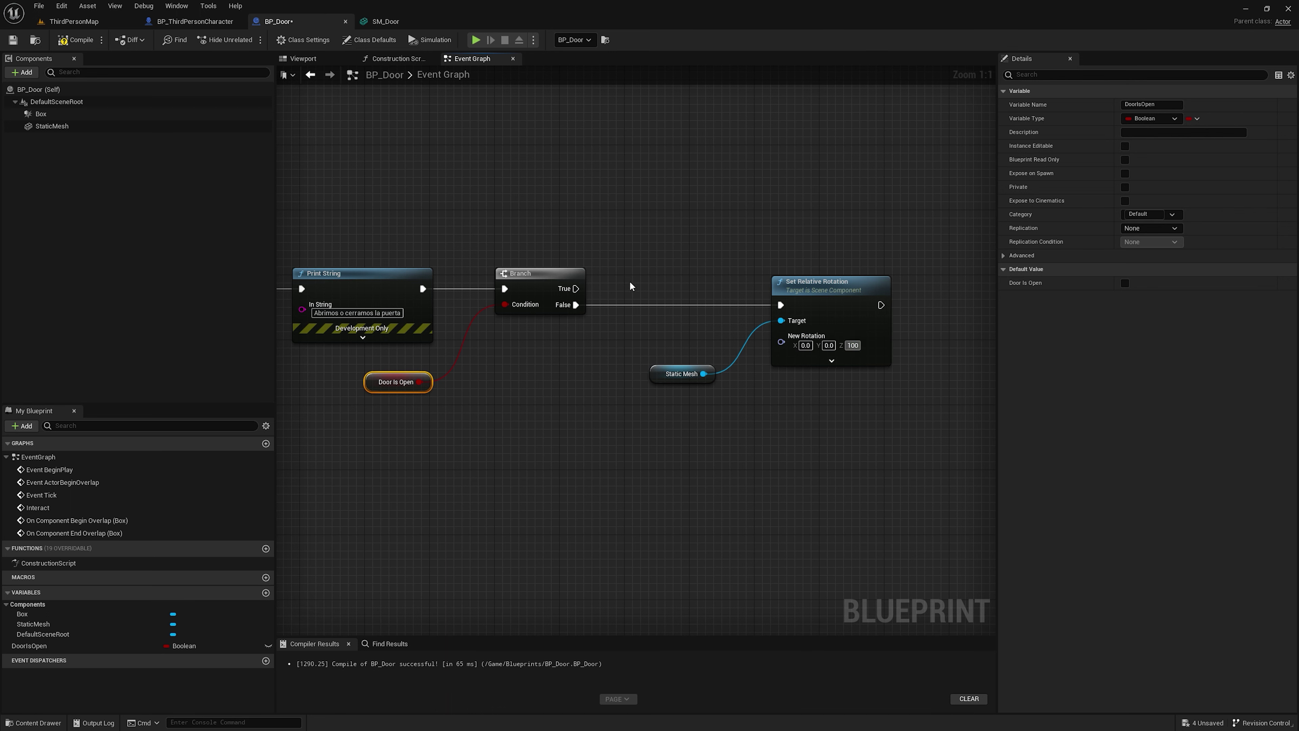
Step: Place one SET Door Is Open node after the rotation node, deleting the extra copy
left_click(586, 327)
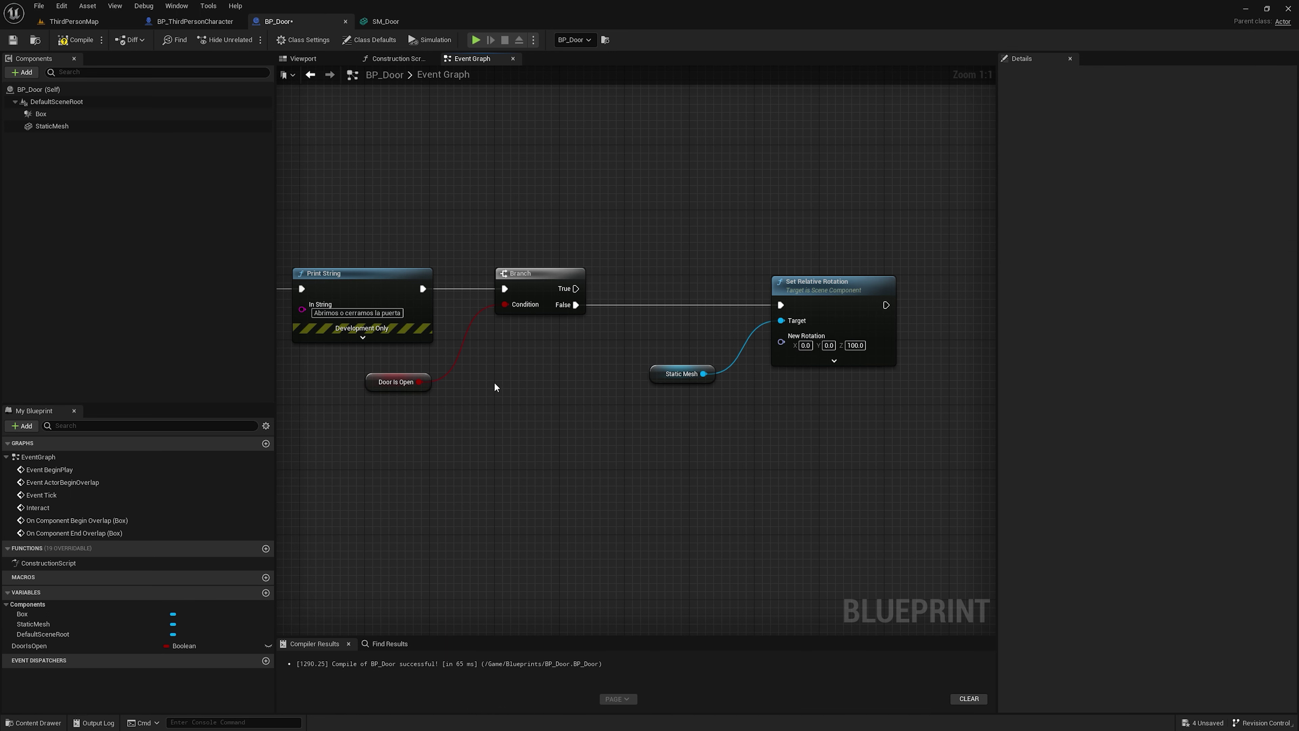
right_click_drag(812, 377, 776, 360)
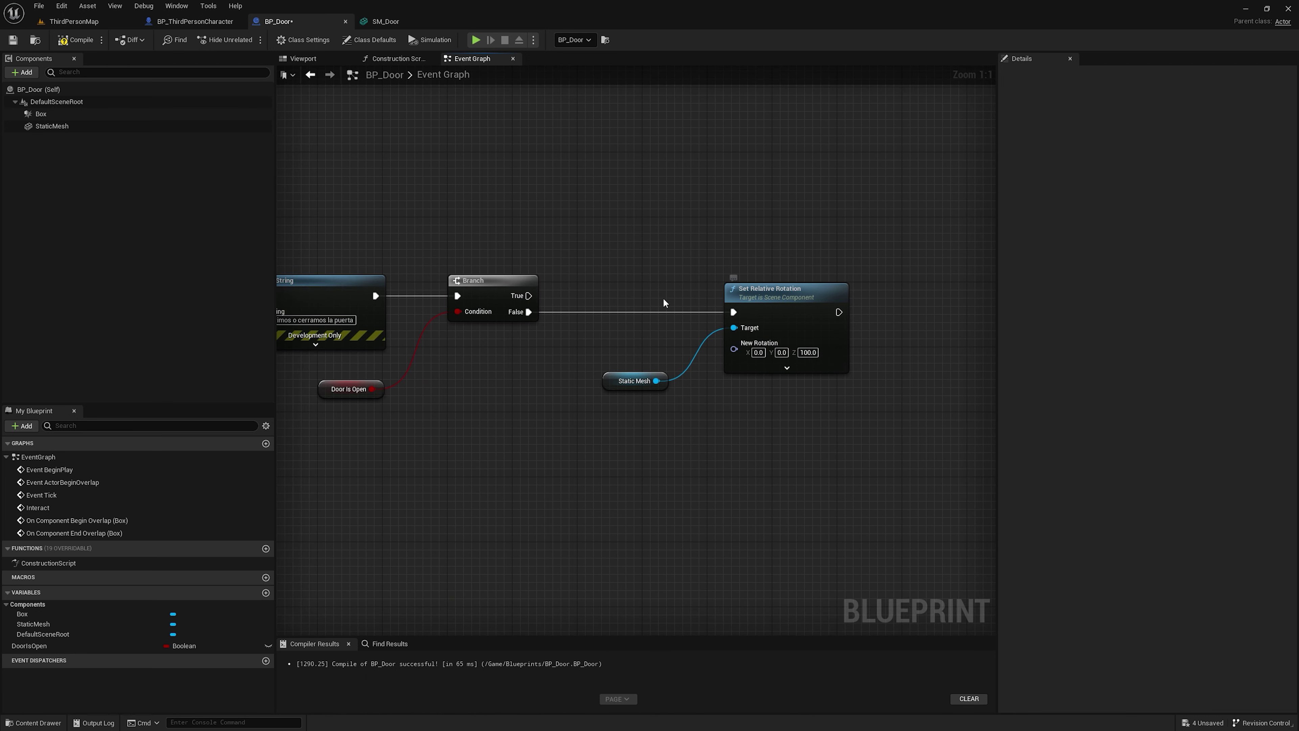
left_click_drag(663, 302, 774, 381)
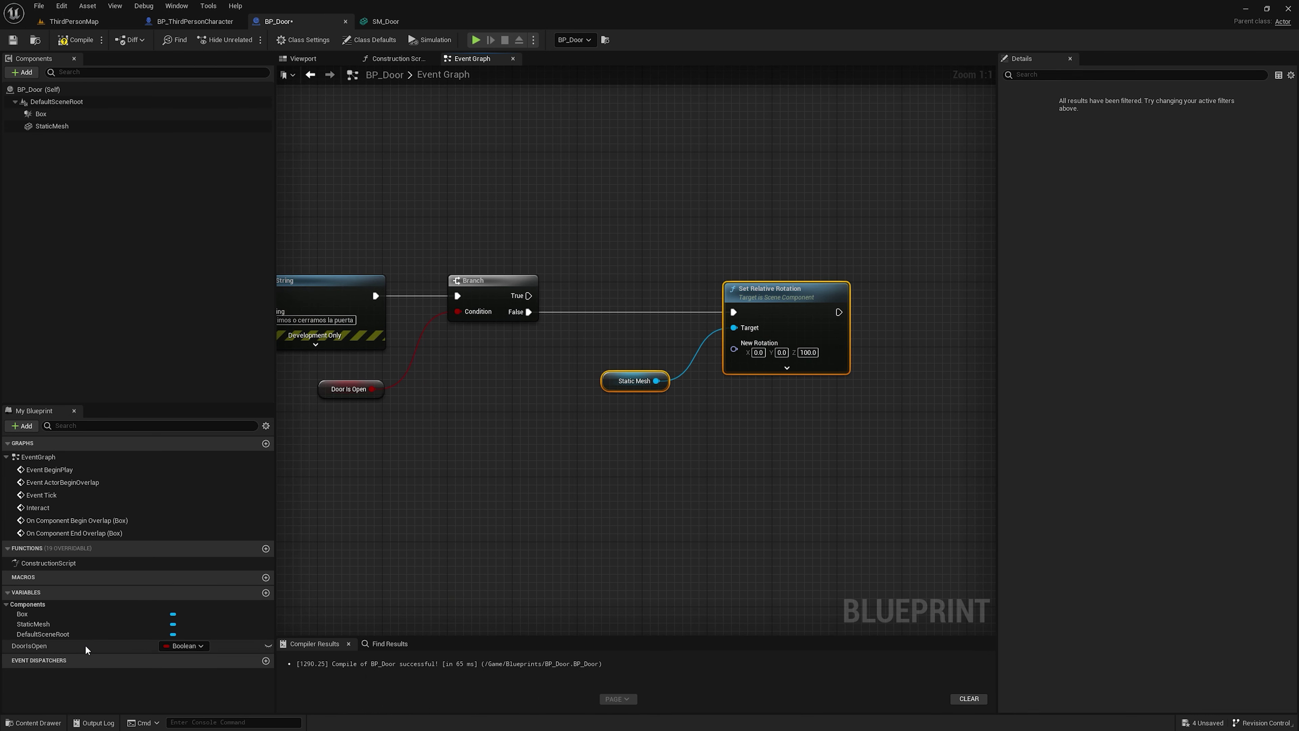
left_click_drag(44, 645, 847, 426)
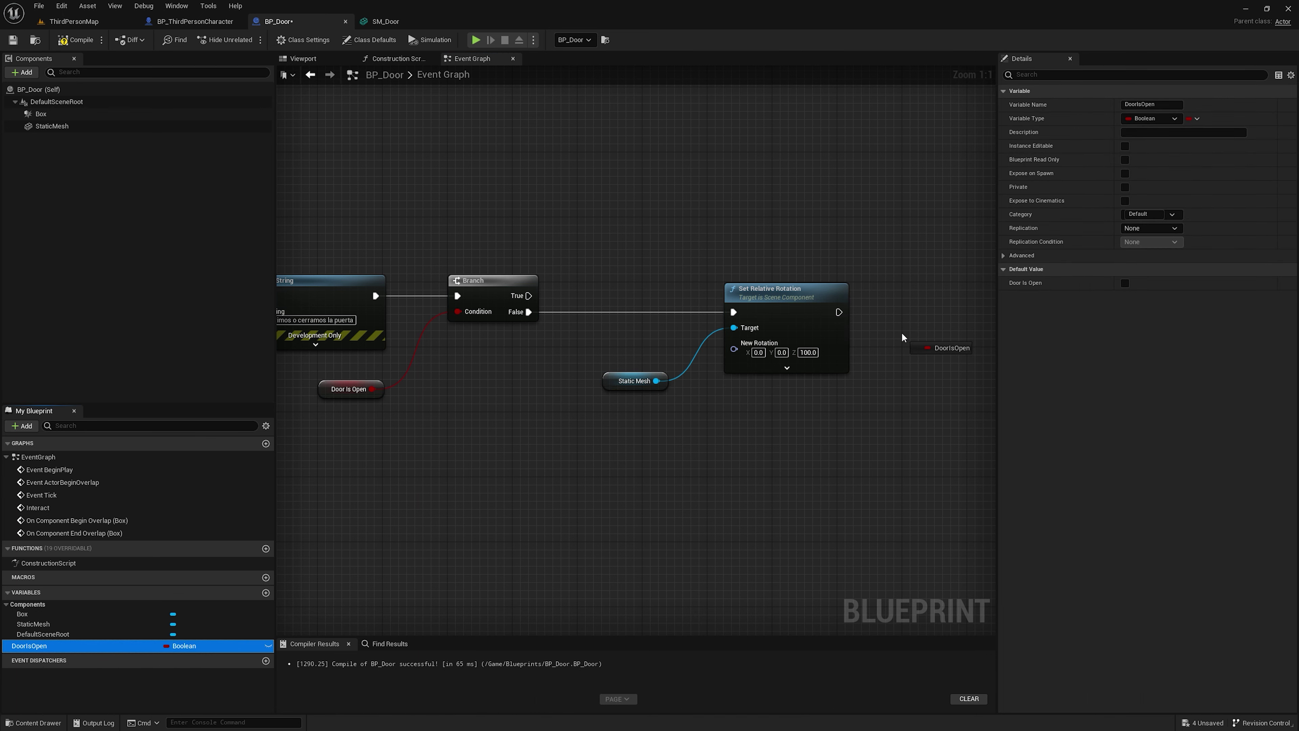
left_click_drag(902, 336, 902, 337, "alt")
right_click_drag(953, 328, 829, 309)
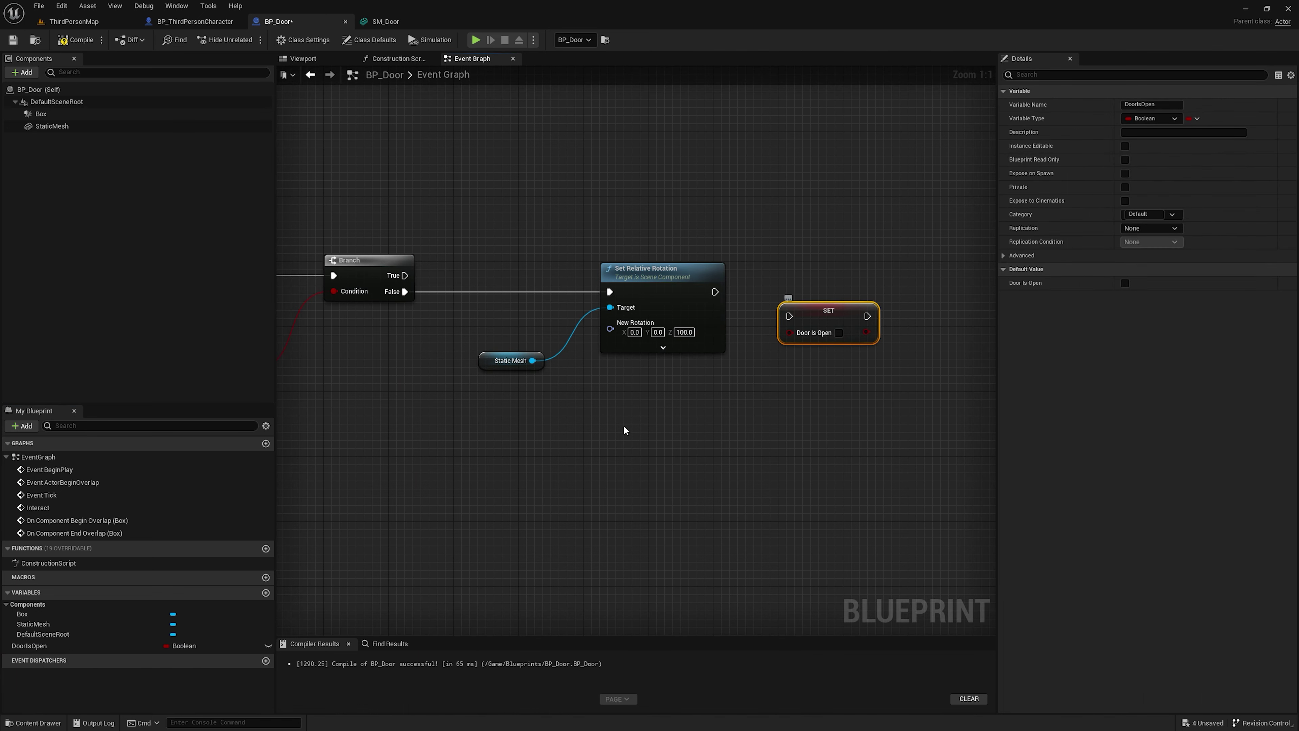
left_click_drag(29, 645, 787, 412, "alt")
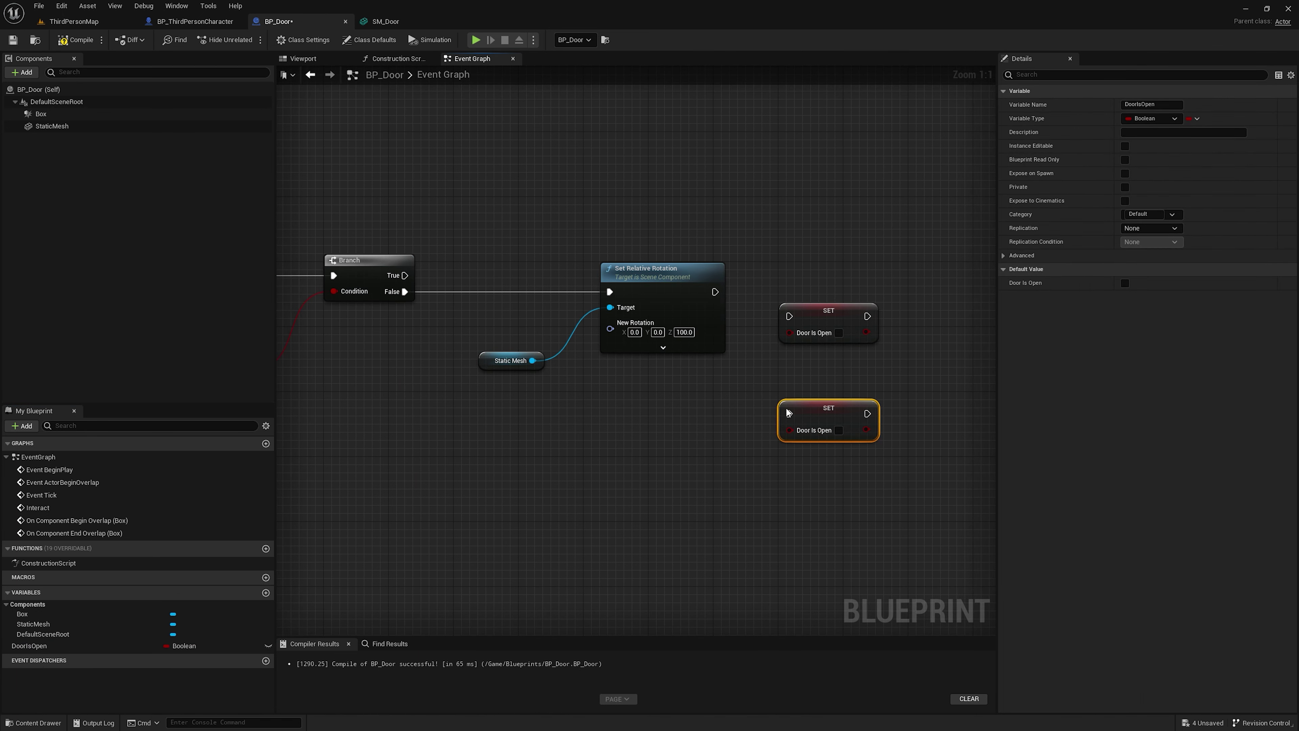
left_click_drag(906, 463, 906, 463)
key("Delete")
Step: Chain the rotation into SET Door Is Open ticked true, then select the Static Mesh, rotation and SET nodes
mouse_move(712, 285)
left_mouse_down()
mouse_move(782, 319)
mouse_move(792, 293)
left_mouse_up()
left_click(825, 308)
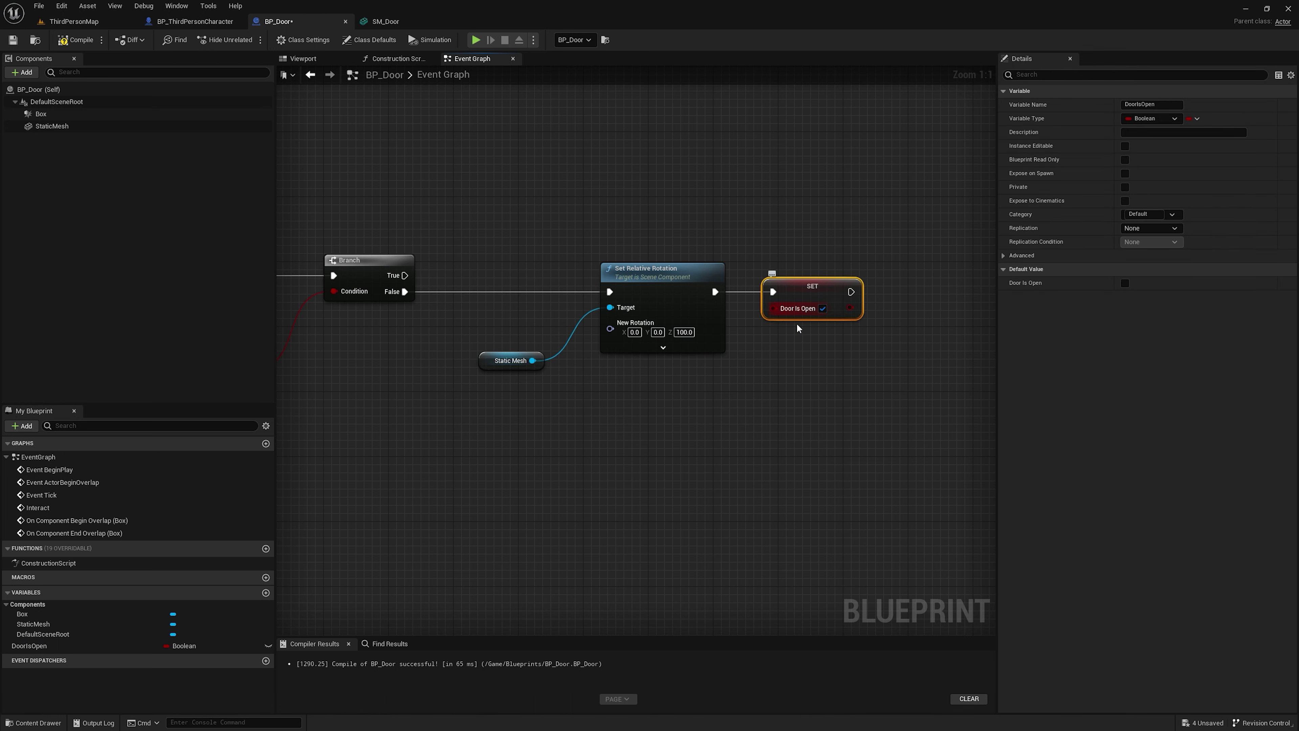
right_click_drag(622, 400, 863, 414)
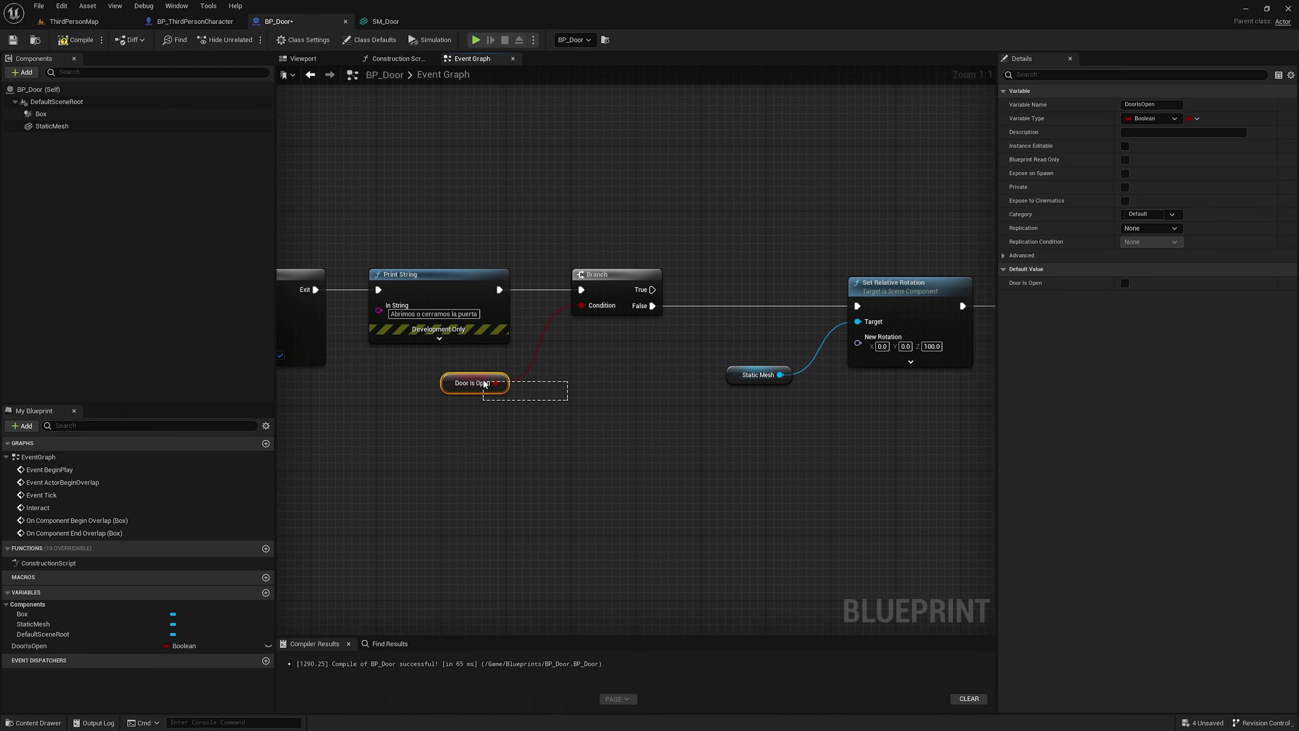
left_click(826, 224)
right_click_drag(826, 224, 695, 258)
left_click_drag(594, 322, 916, 469)
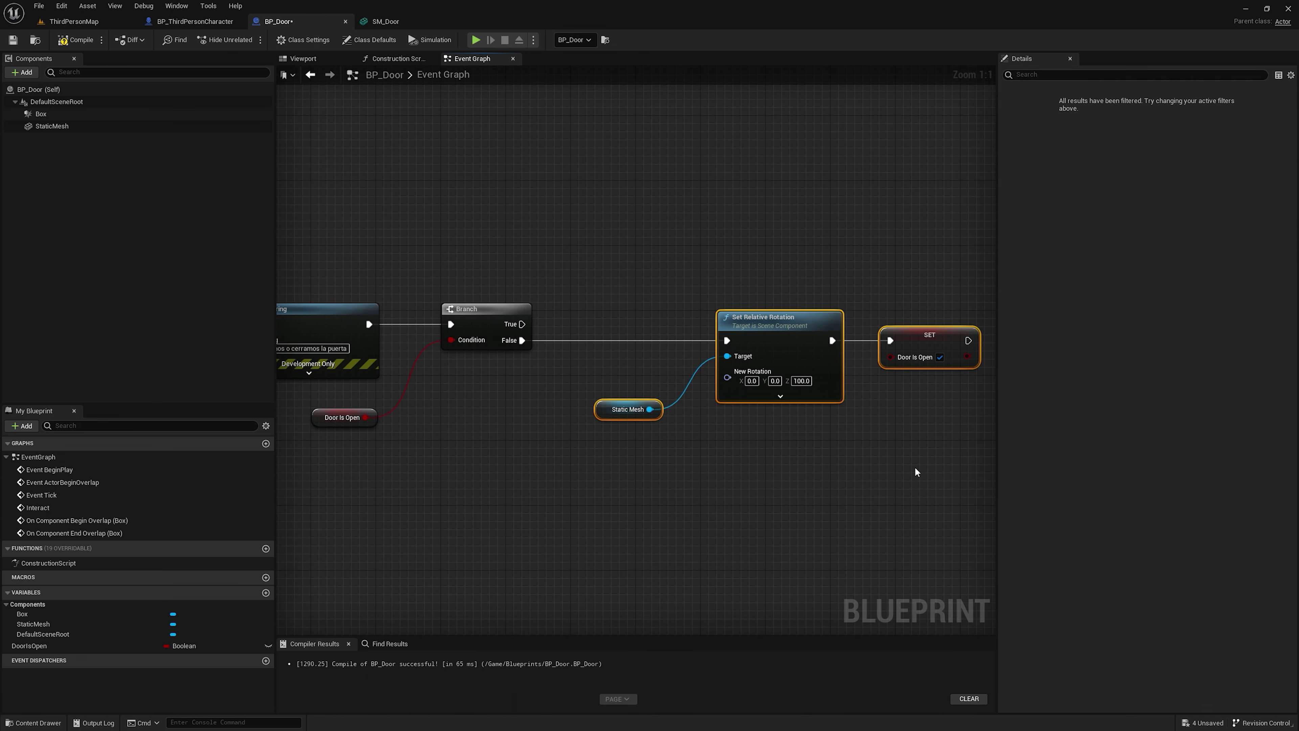
Step: Duplicate the Static Mesh, rotation and SET nodes and wire Branch True into the copy
key("ctrl+c")
key("ctrl+v")
left_click_drag(521, 324, 678, 162)
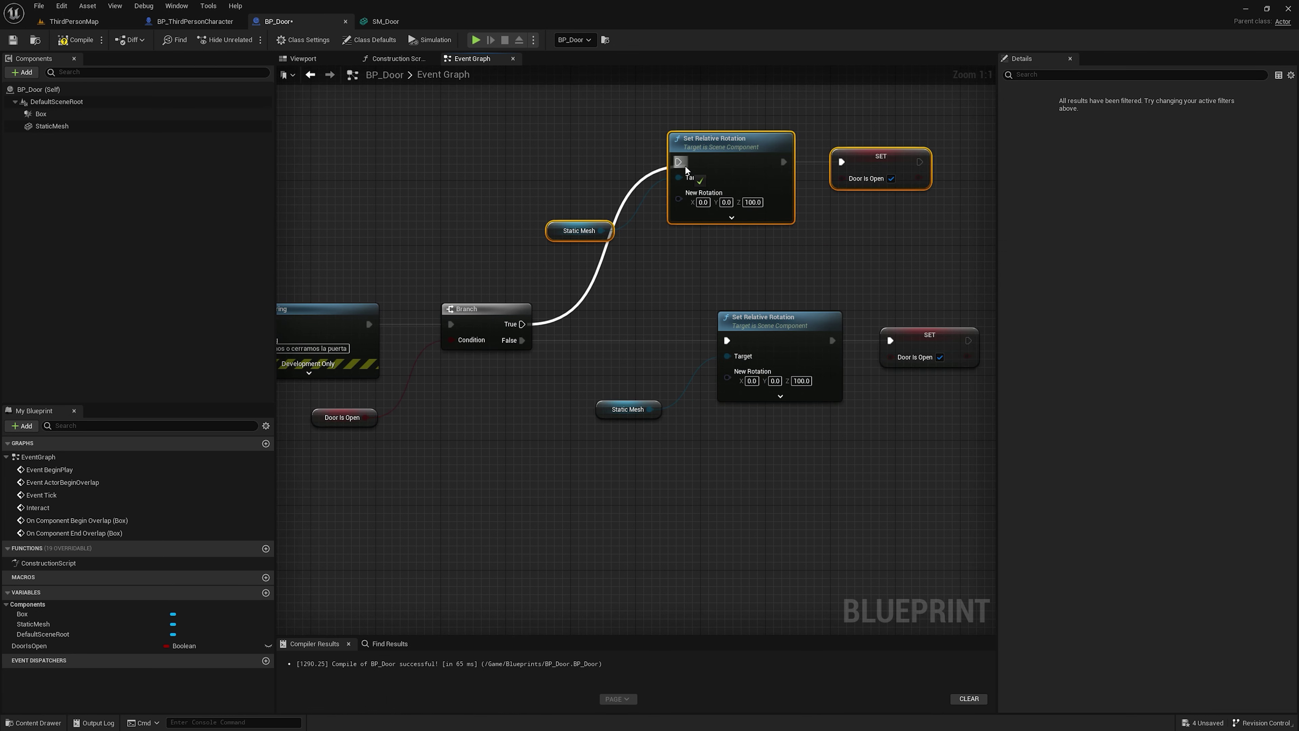
right_click_drag(630, 143, 530, 169)
left_click_drag(485, 160, 788, 290)
left_click_drag(639, 164, 709, 174)
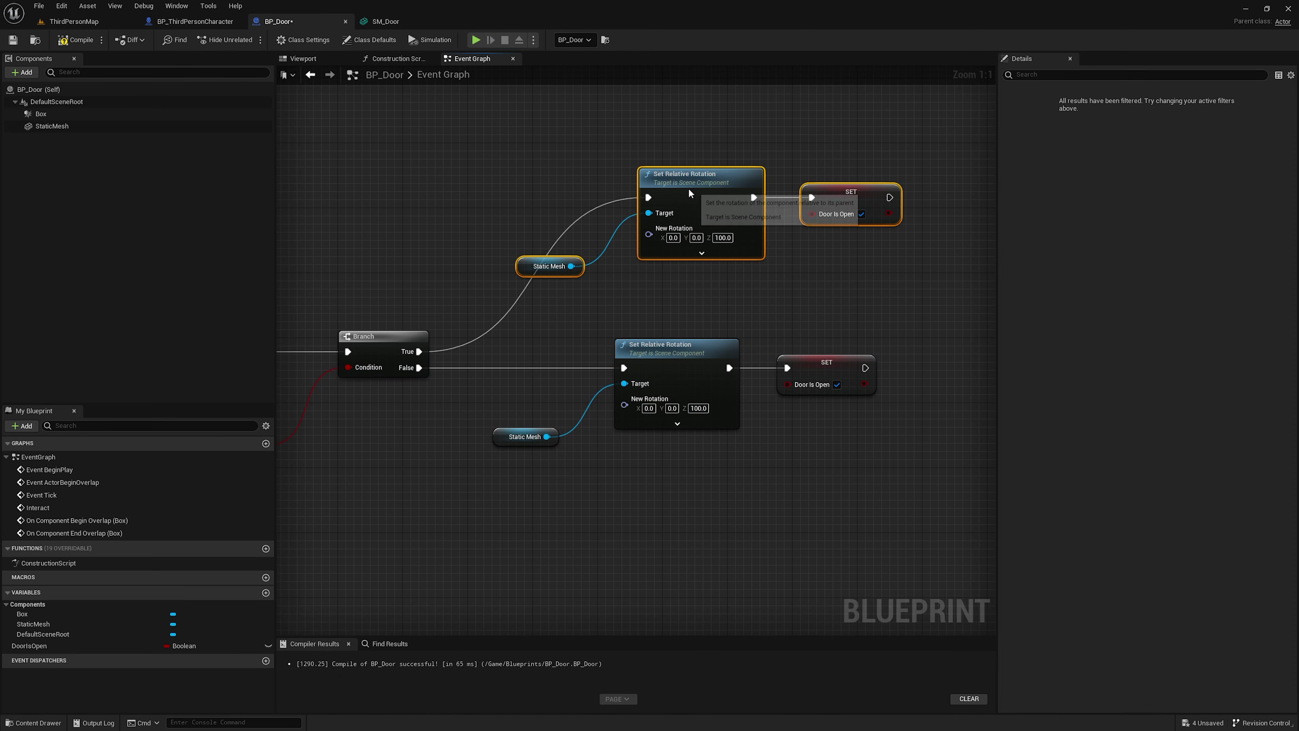
Step: Set the copied rotation's Z to 0.0 and untick its Door Is Open
left_click(681, 325)
left_click(723, 237)
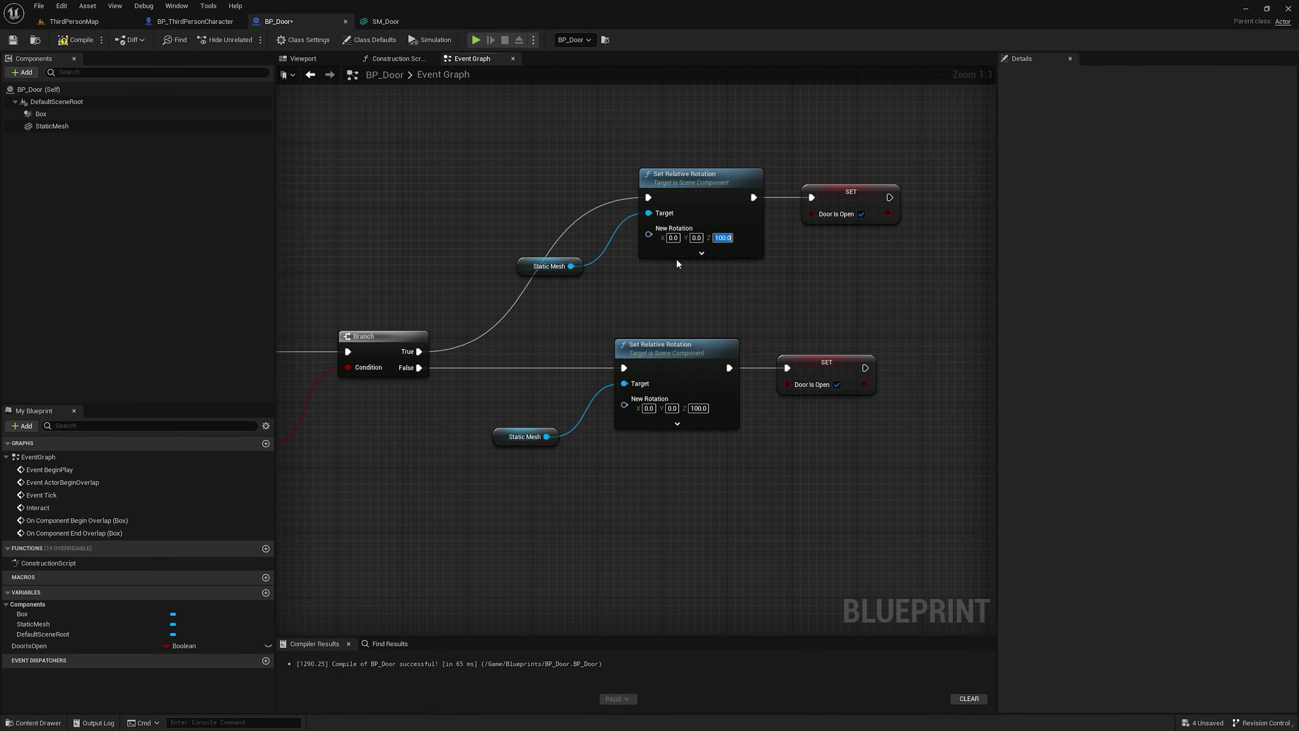
type("0")
left_click(676, 258)
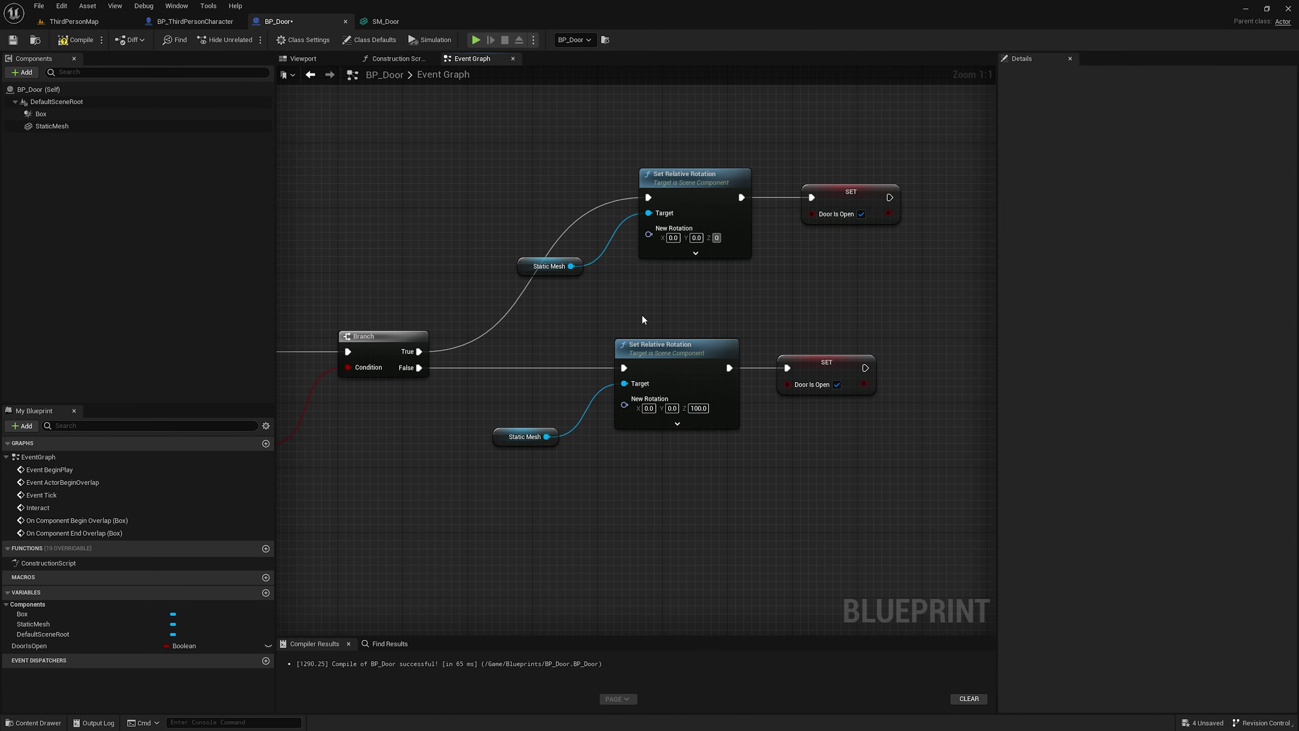
left_click(862, 214)
left_click_drag(876, 211, 861, 210)
Step: Tidy the True wire with a reroute point, compile BP_Door and return to ThirdPersonMap
double_click(510, 295)
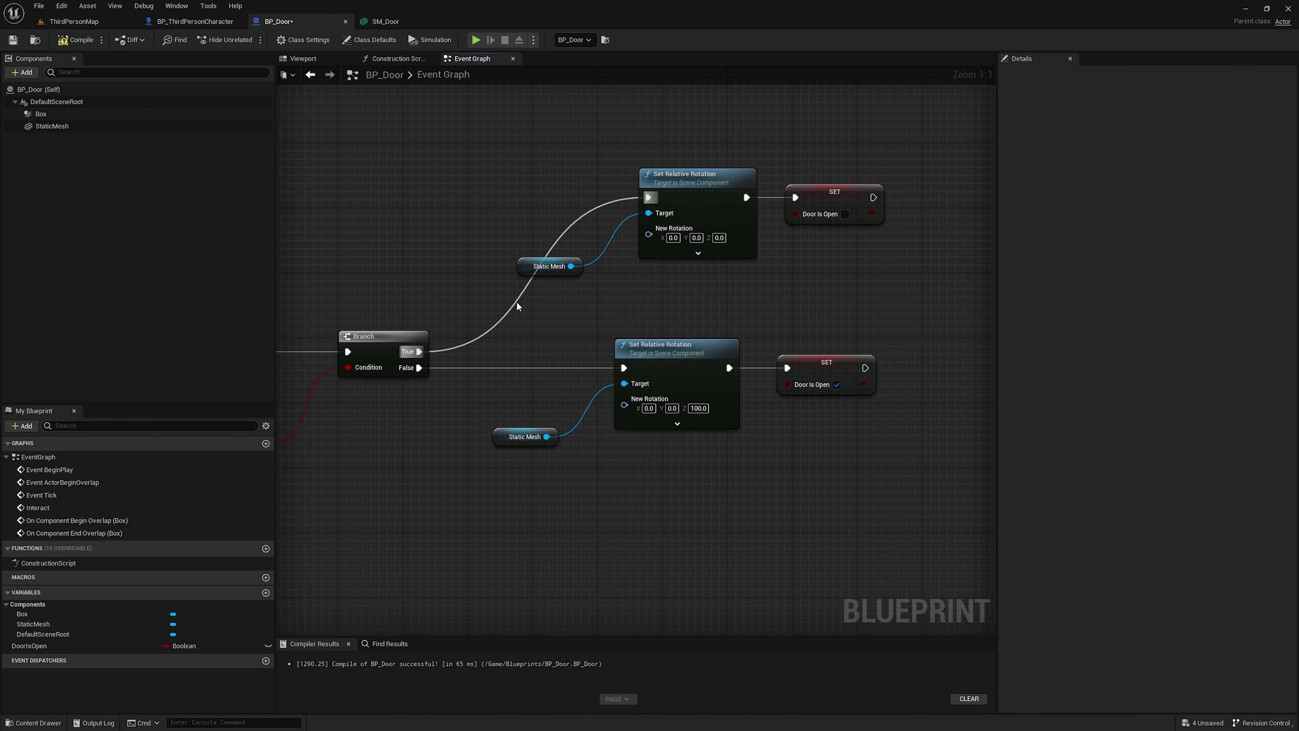
left_click_drag(516, 302, 500, 203)
left_click_drag(449, 165, 545, 144)
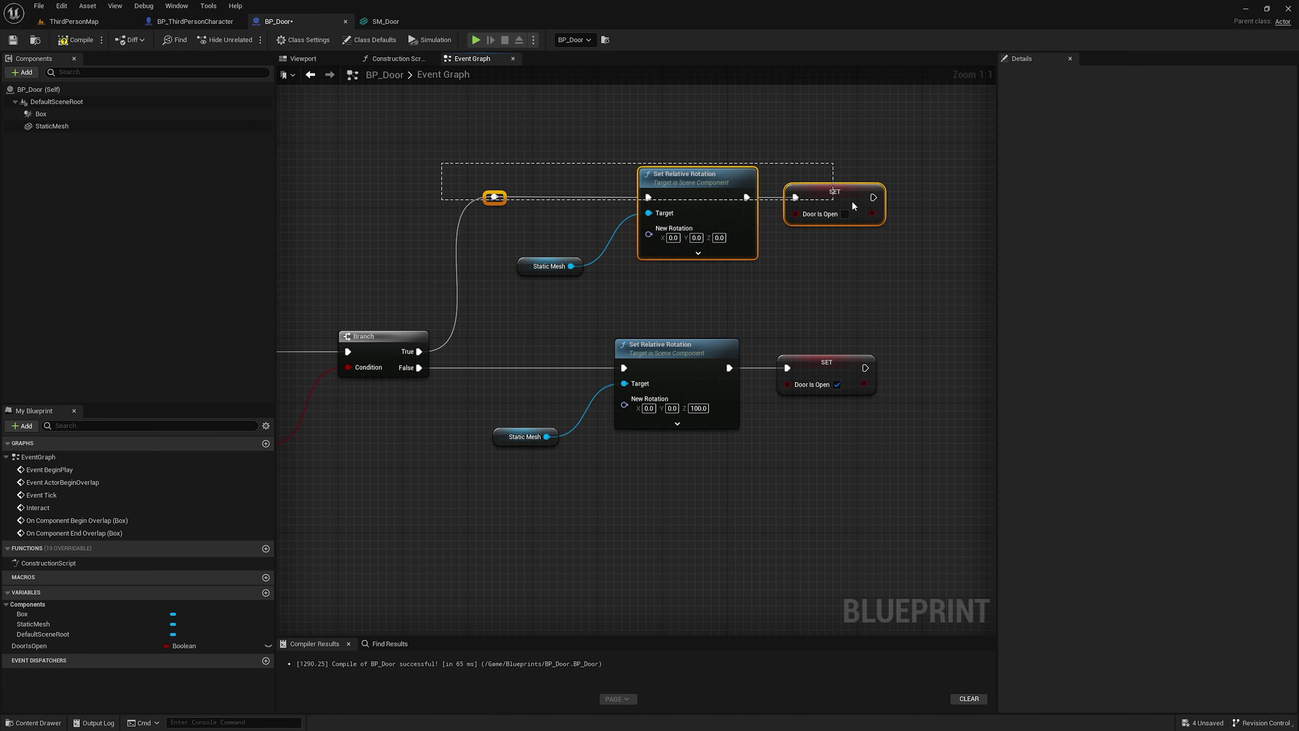
left_click(76, 40)
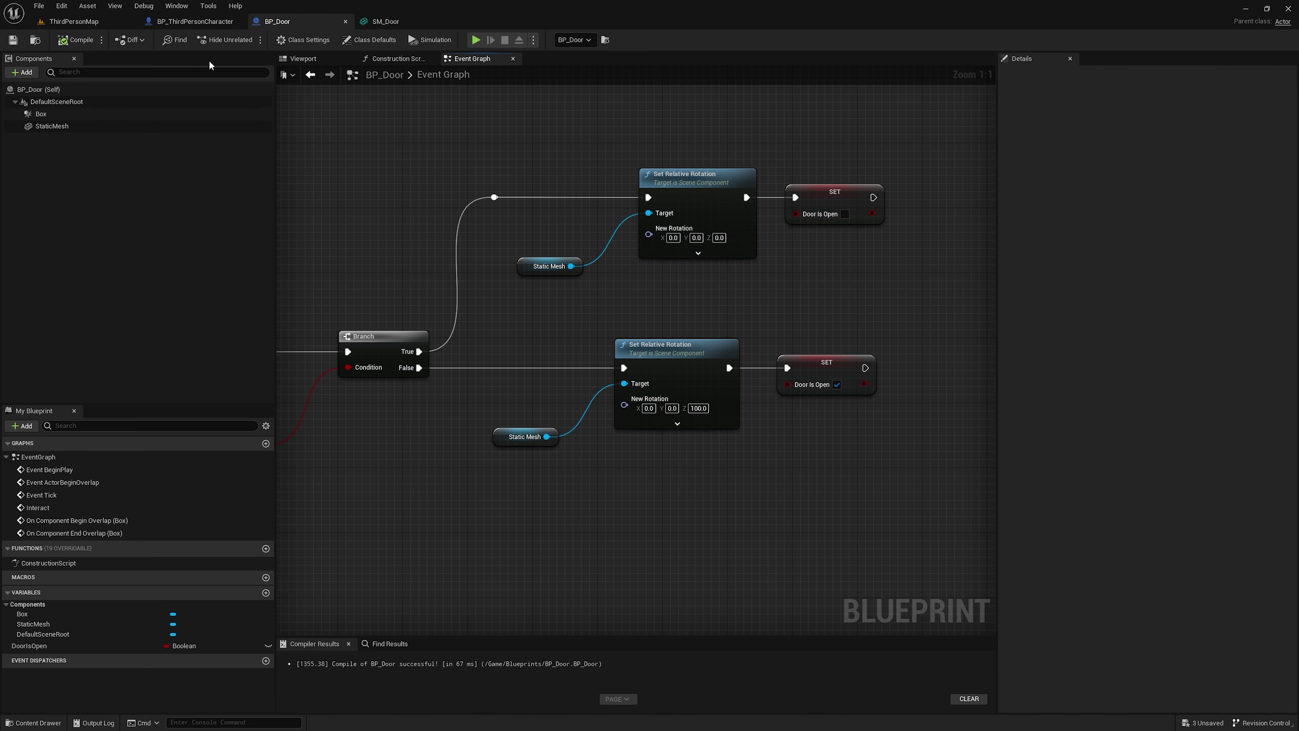
left_click(82, 24)
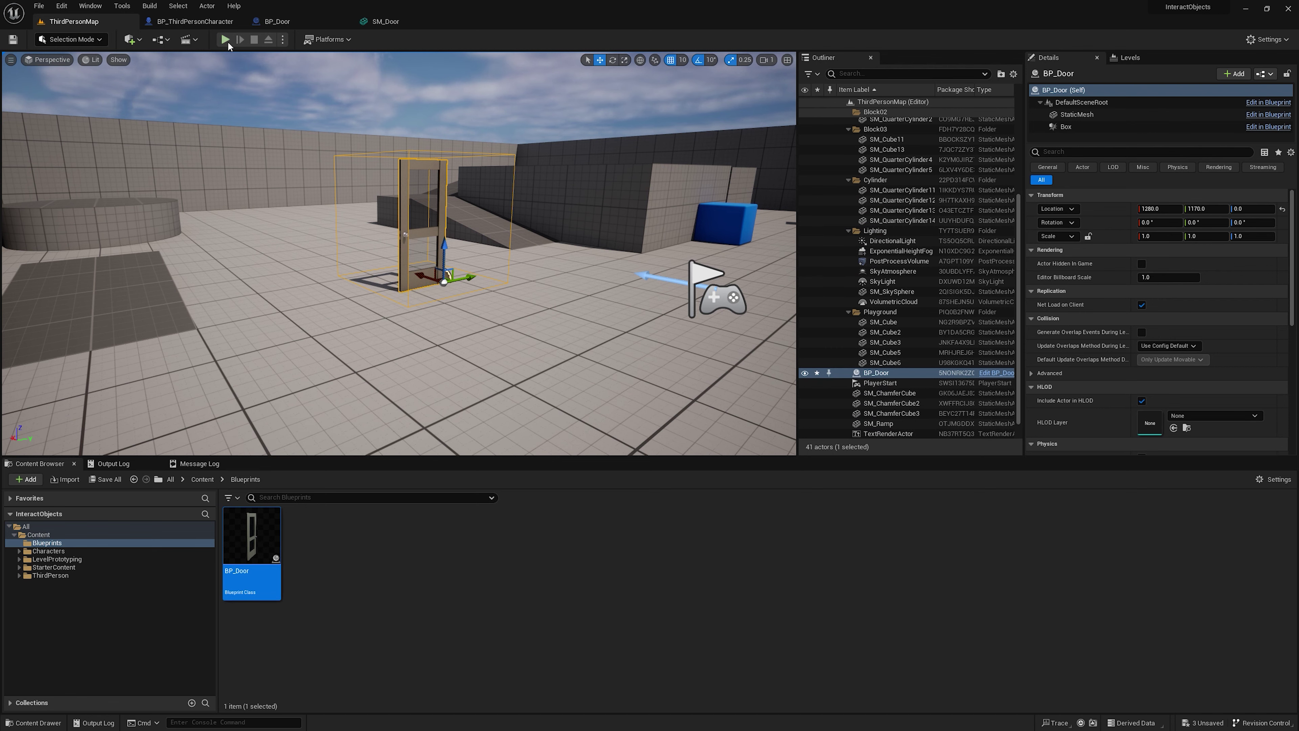
Step: Play the level, walk to the door, open it with E and run through it
left_click(227, 40)
key("w")
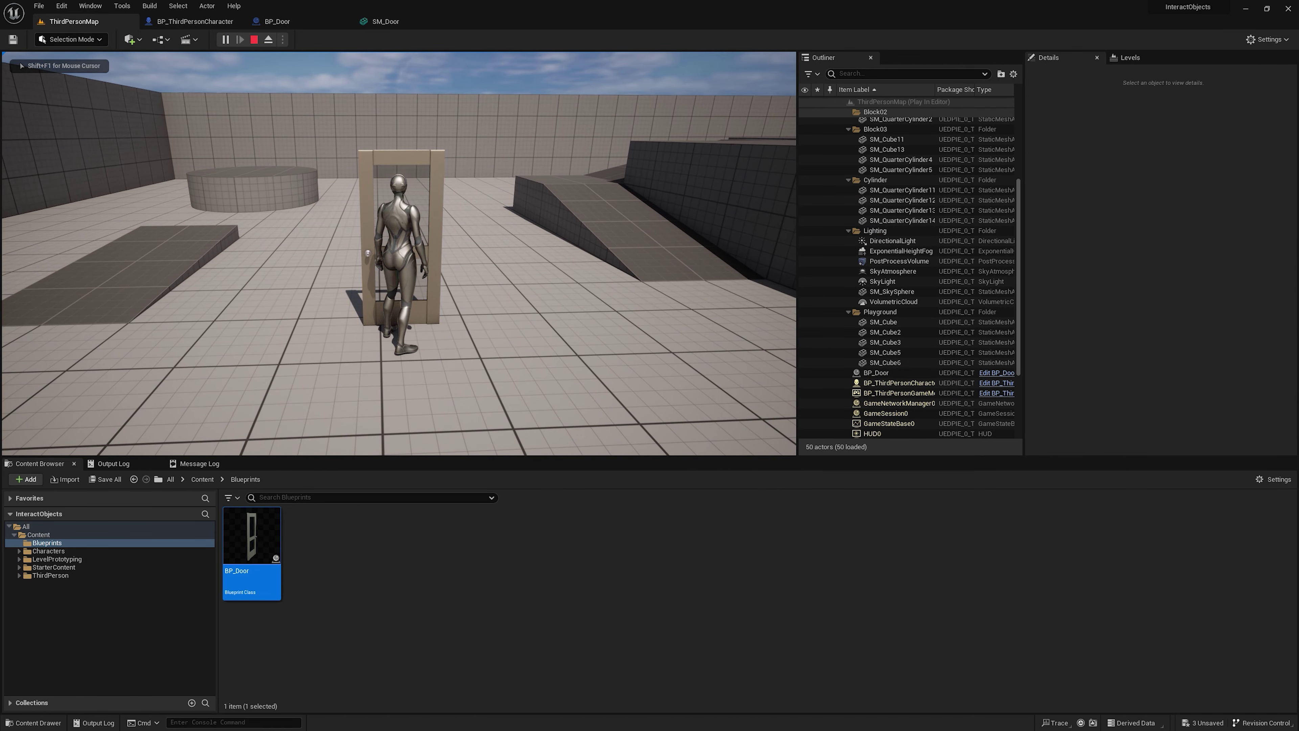
key("e")
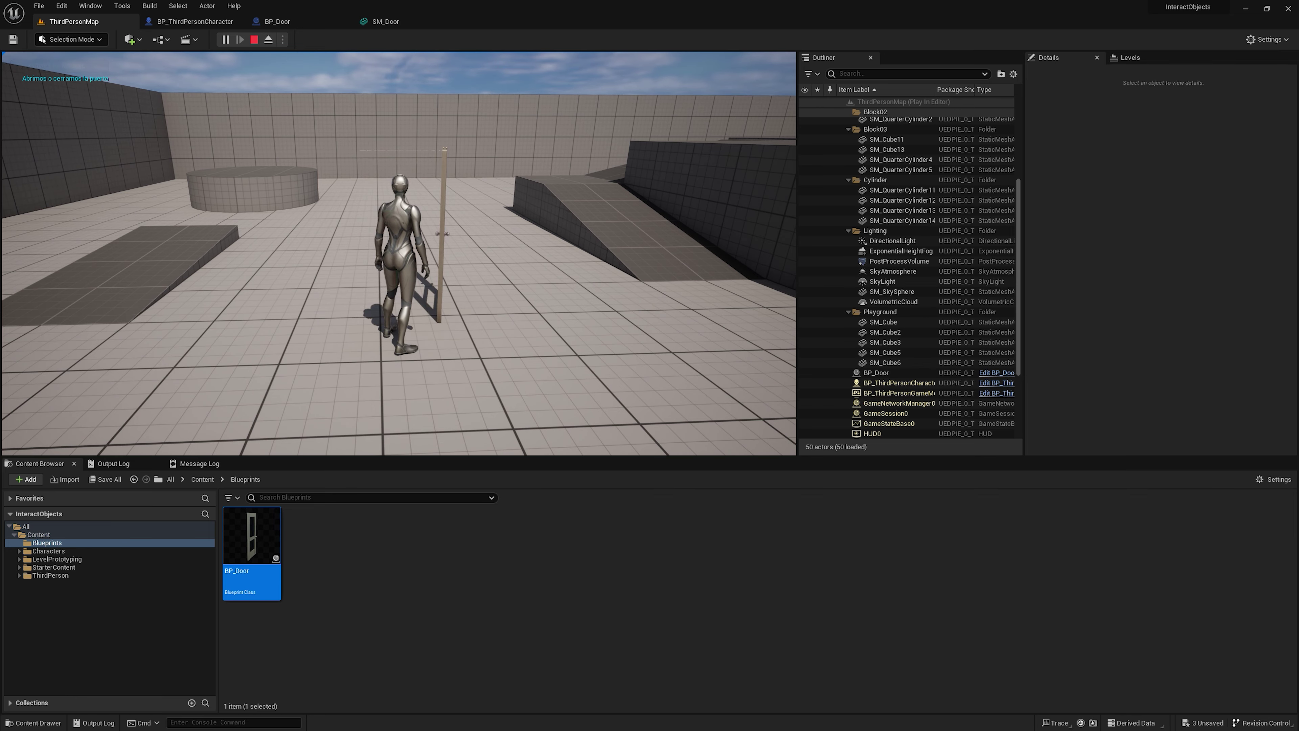
key("w")
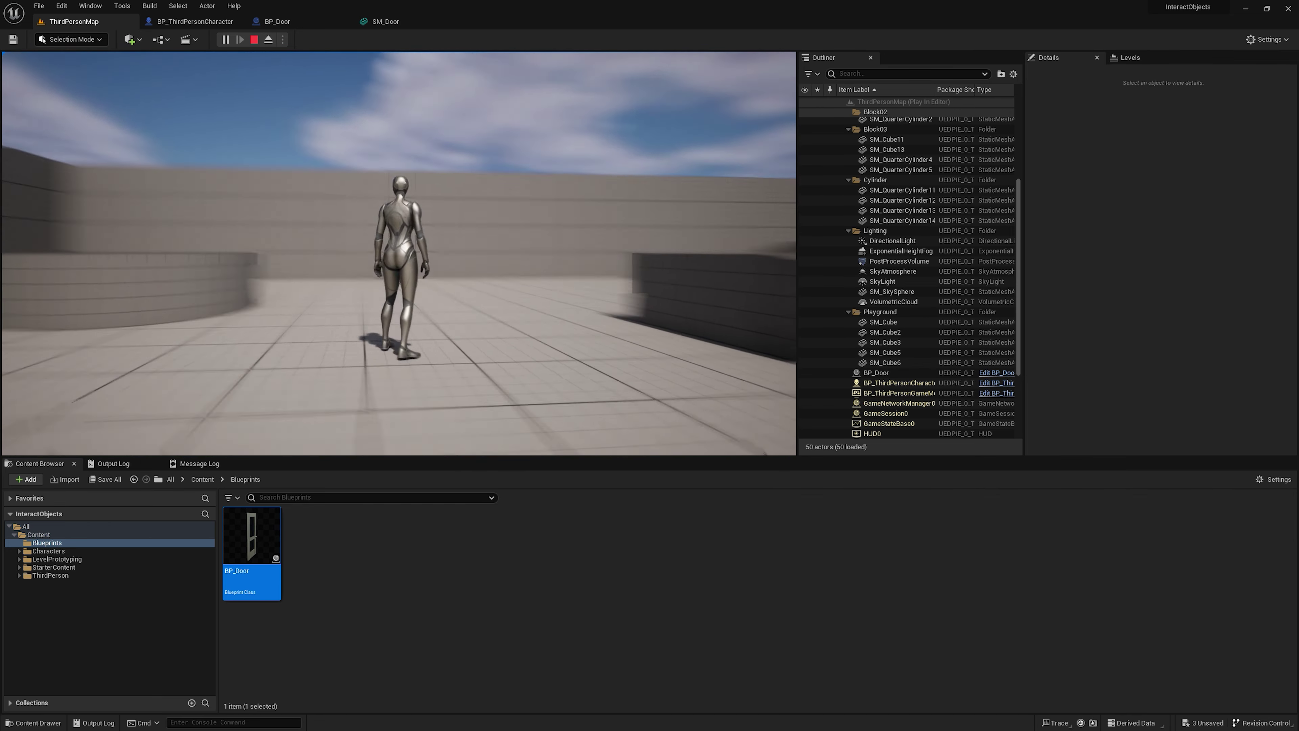
key("s")
key("w")
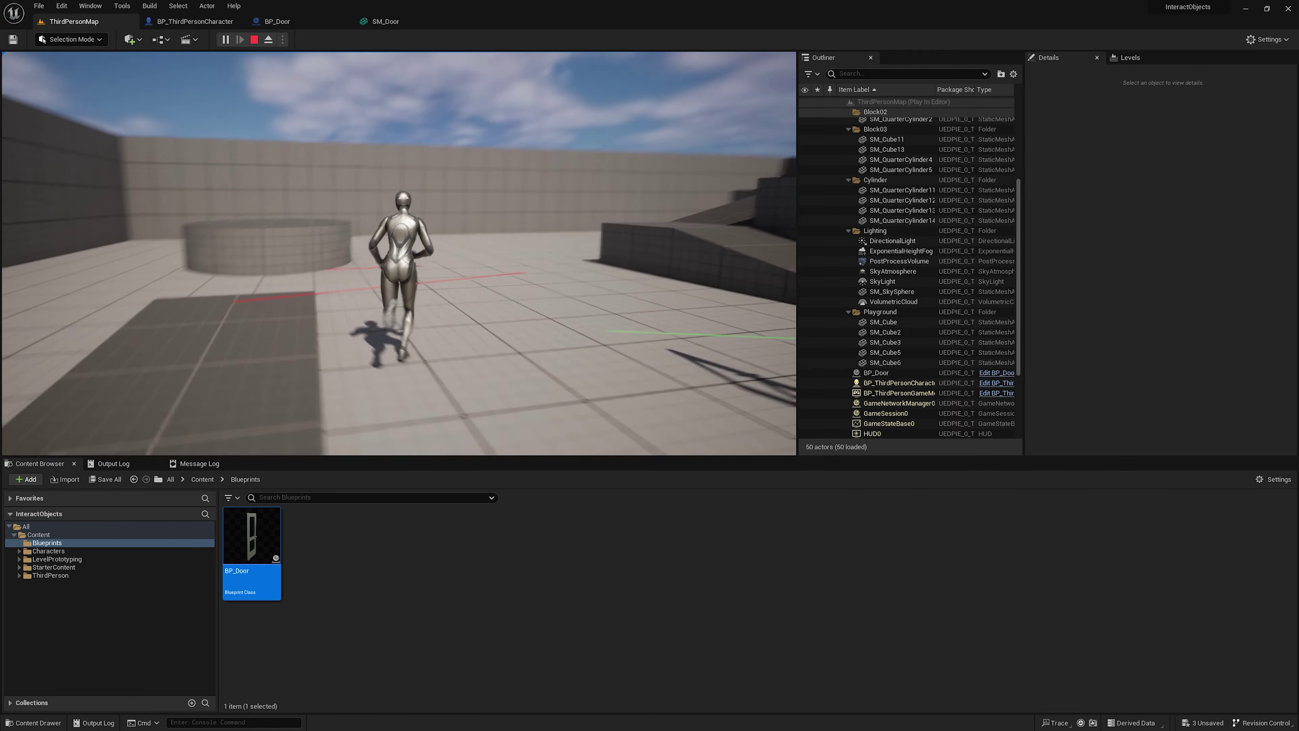
key("space")
key("space")
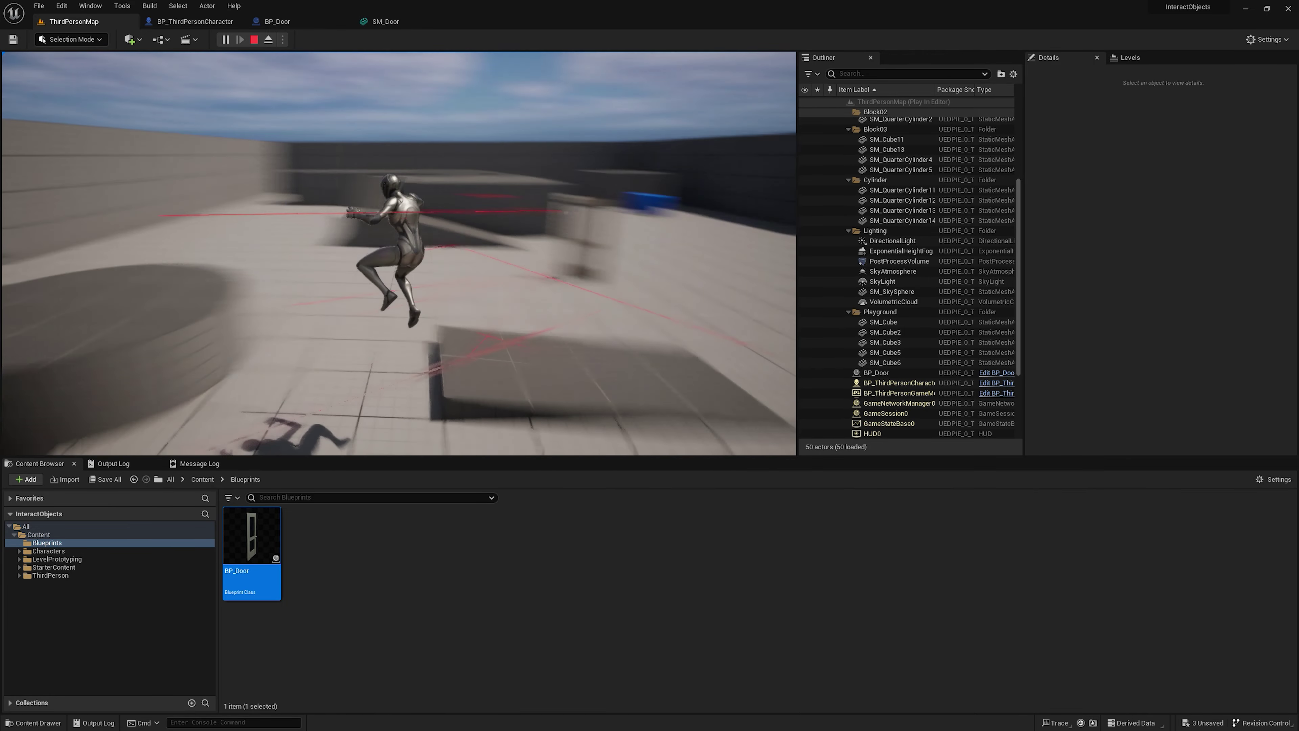
Step: Return to the door, toggle it open and closed with E, then stop the play test
key("w")
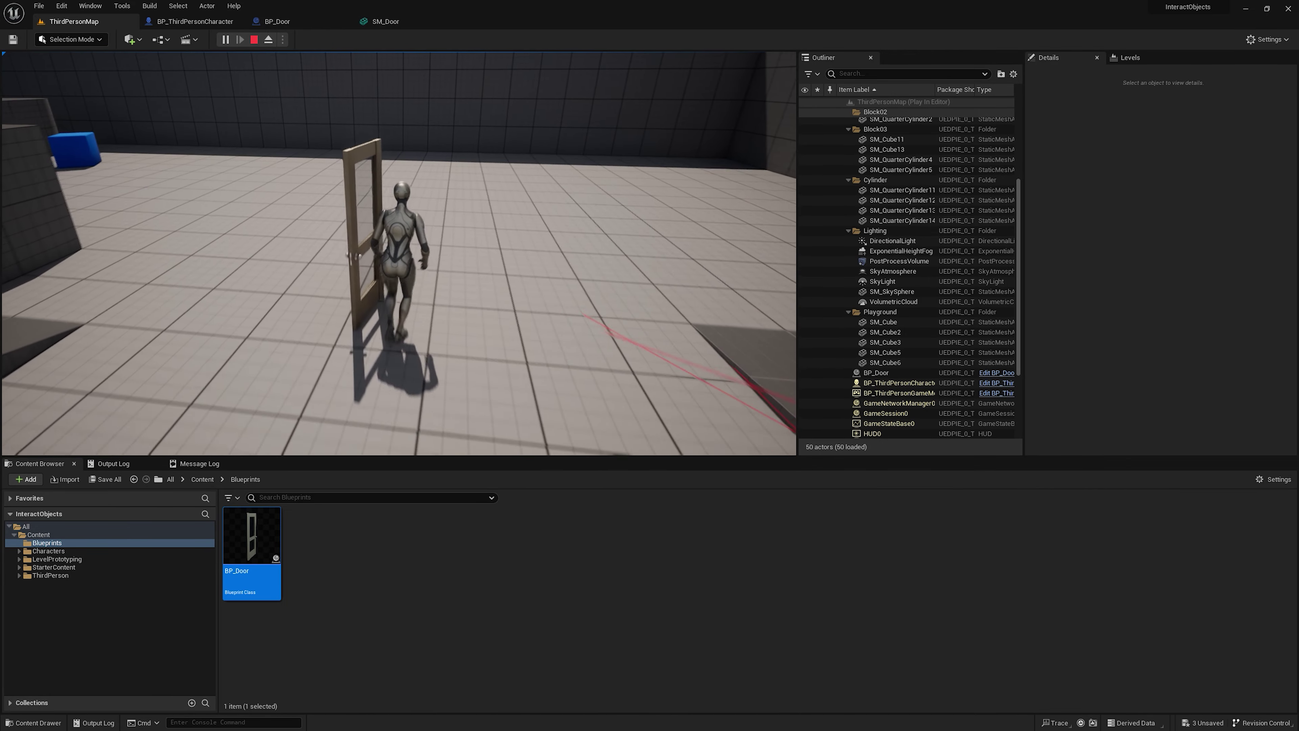
key("e")
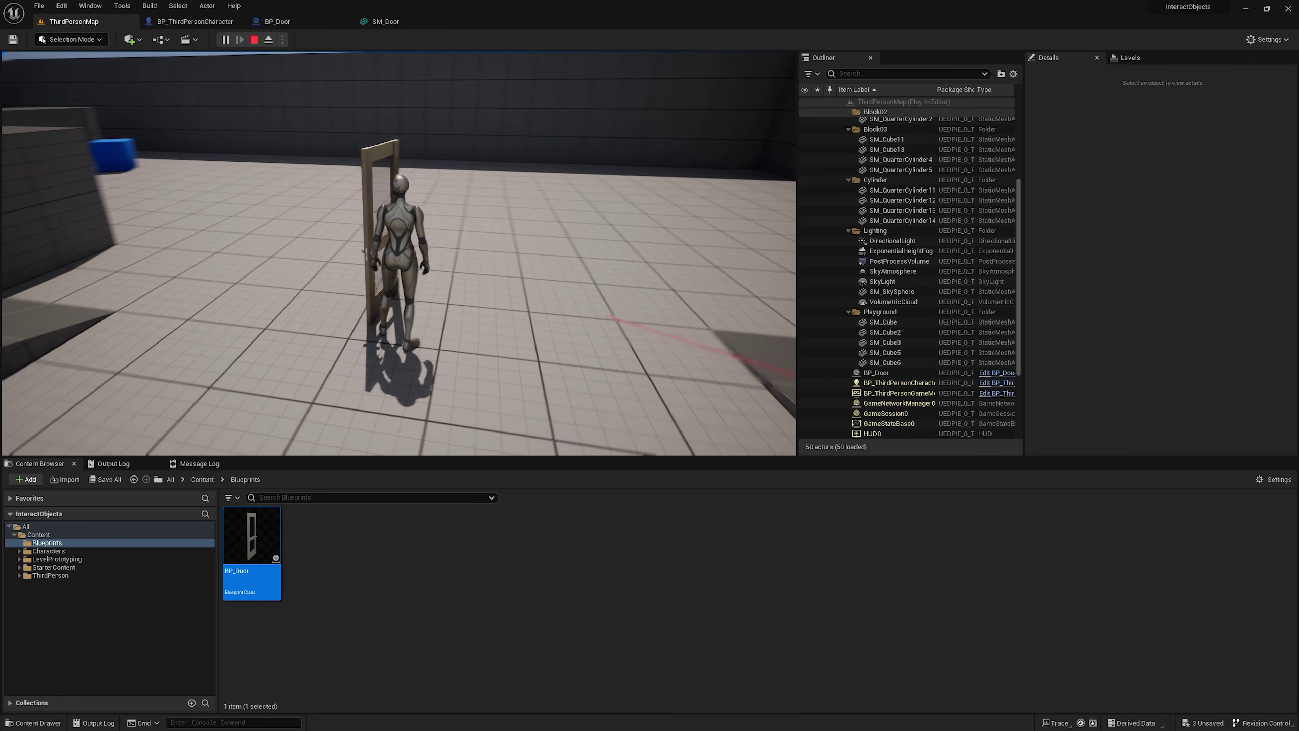
key("w")
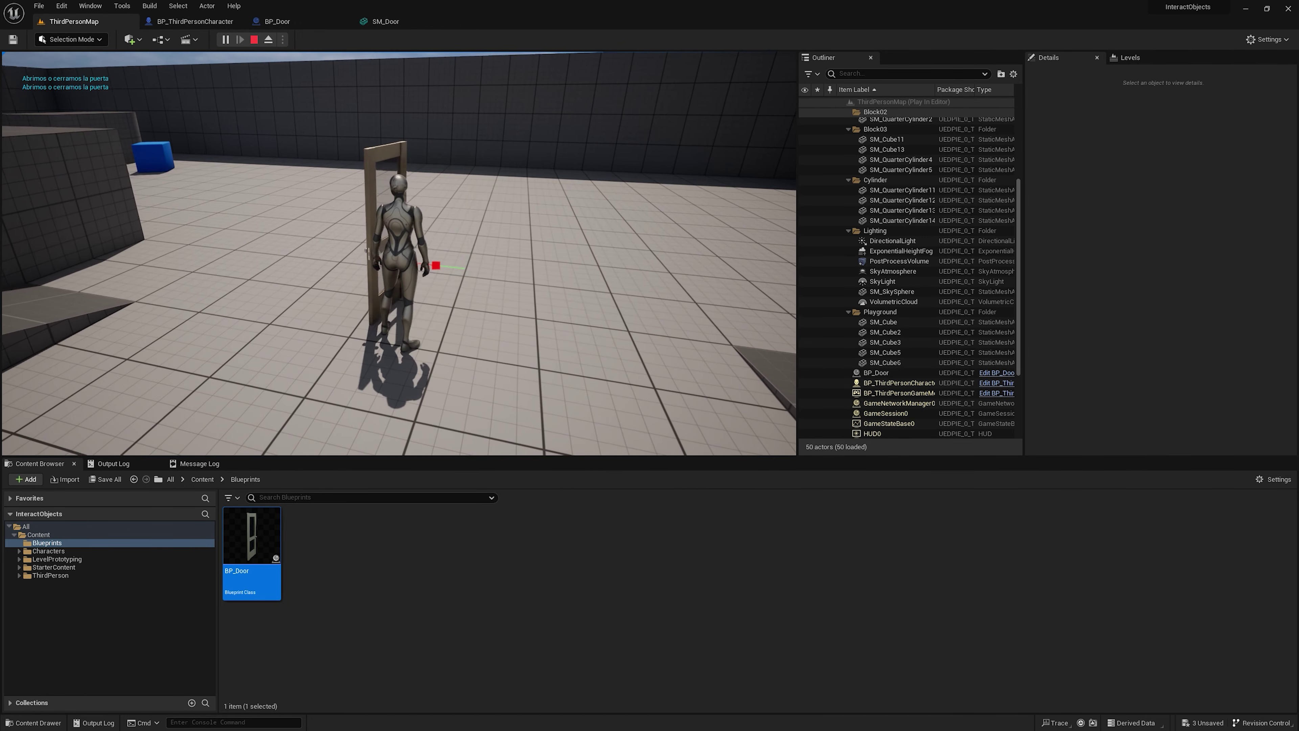
key("e")
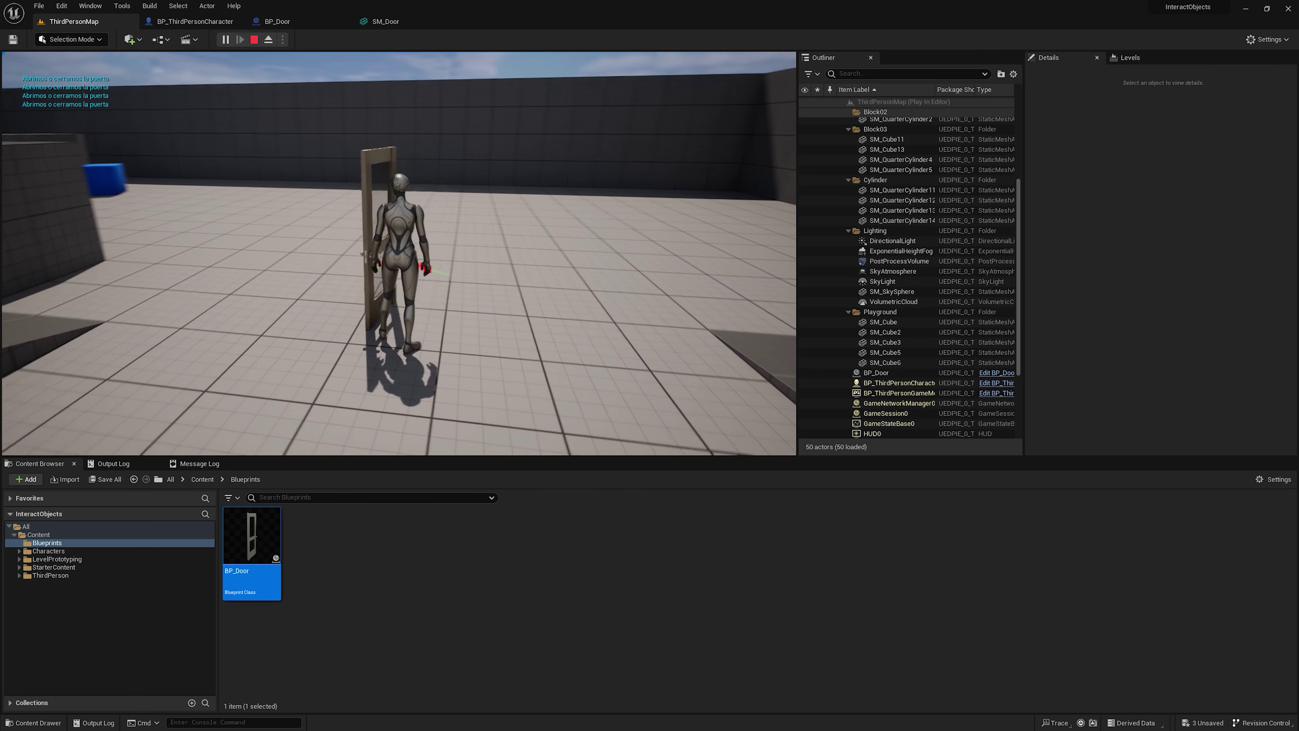
key("w")
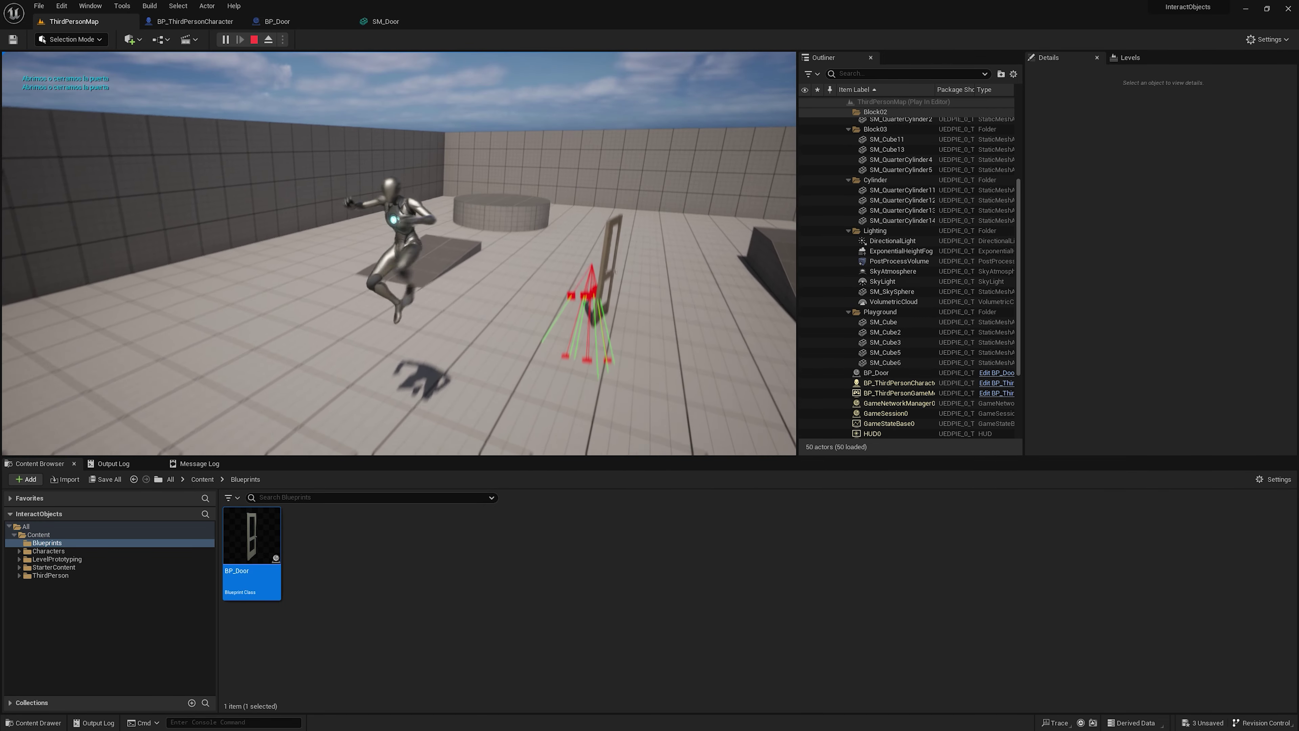
key("Escape")
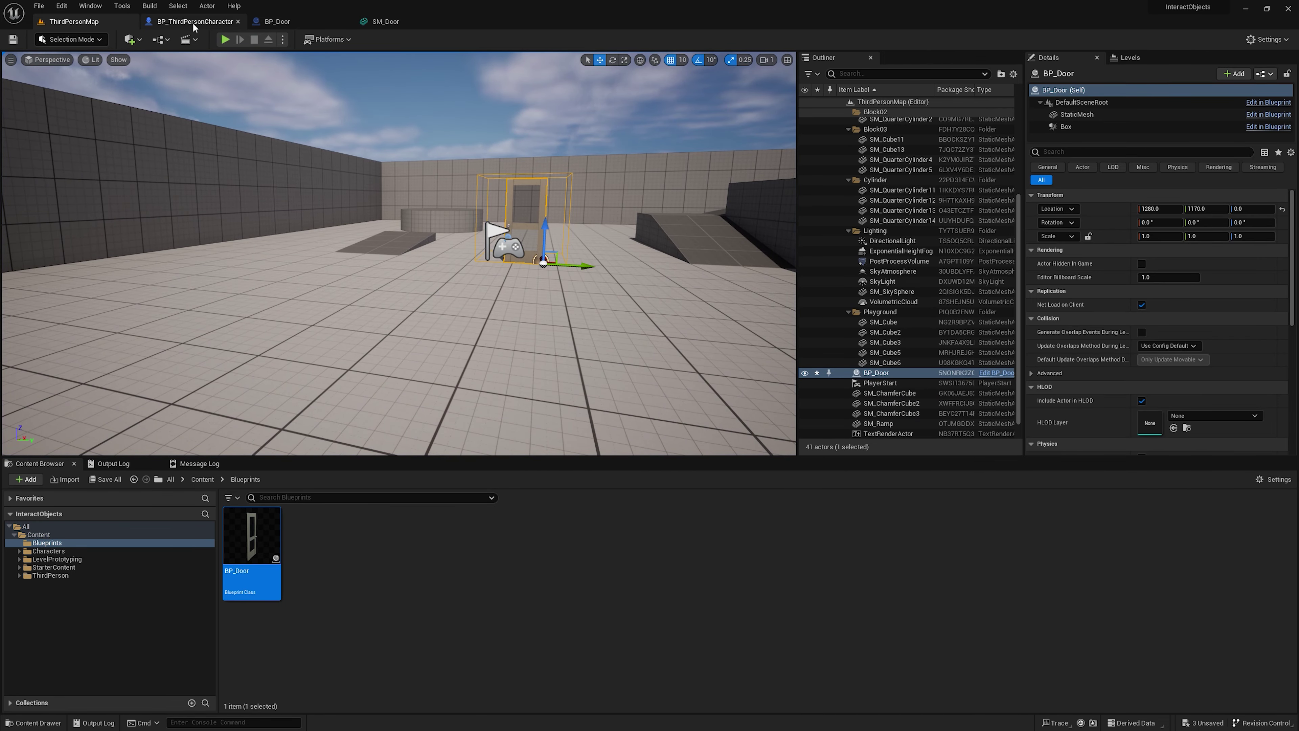
Step: Inspect the FollowCamera component in BP_ThirdPersonCharacter's viewport, then go back to ThirdPersonMap
left_click(191, 25)
left_click(306, 59)
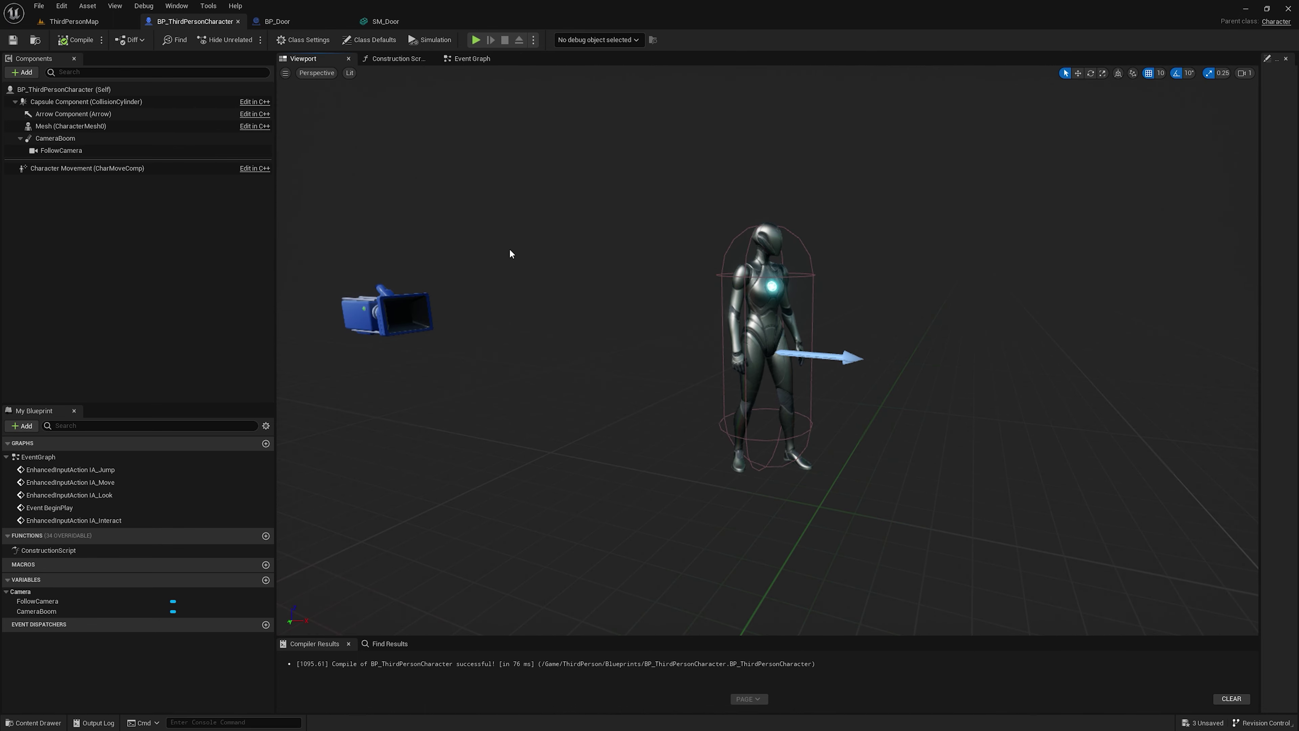
left_click(415, 314)
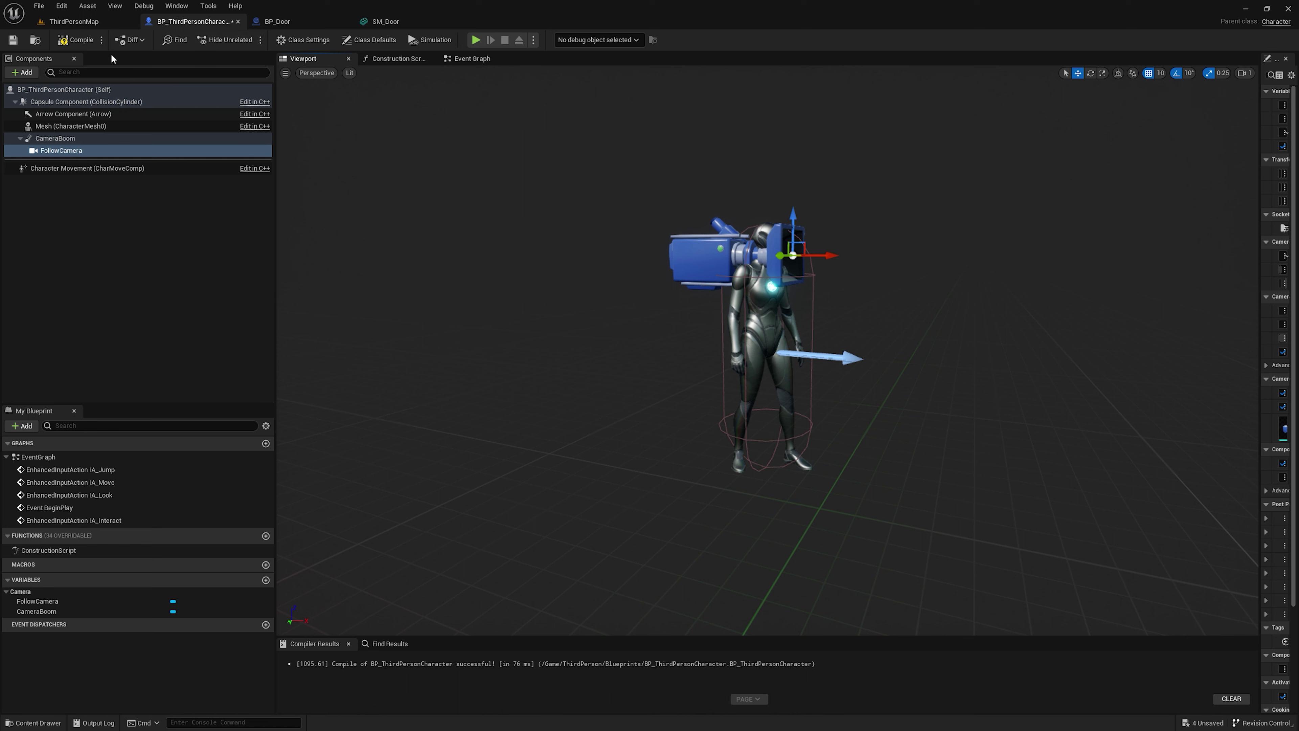
left_click(74, 21)
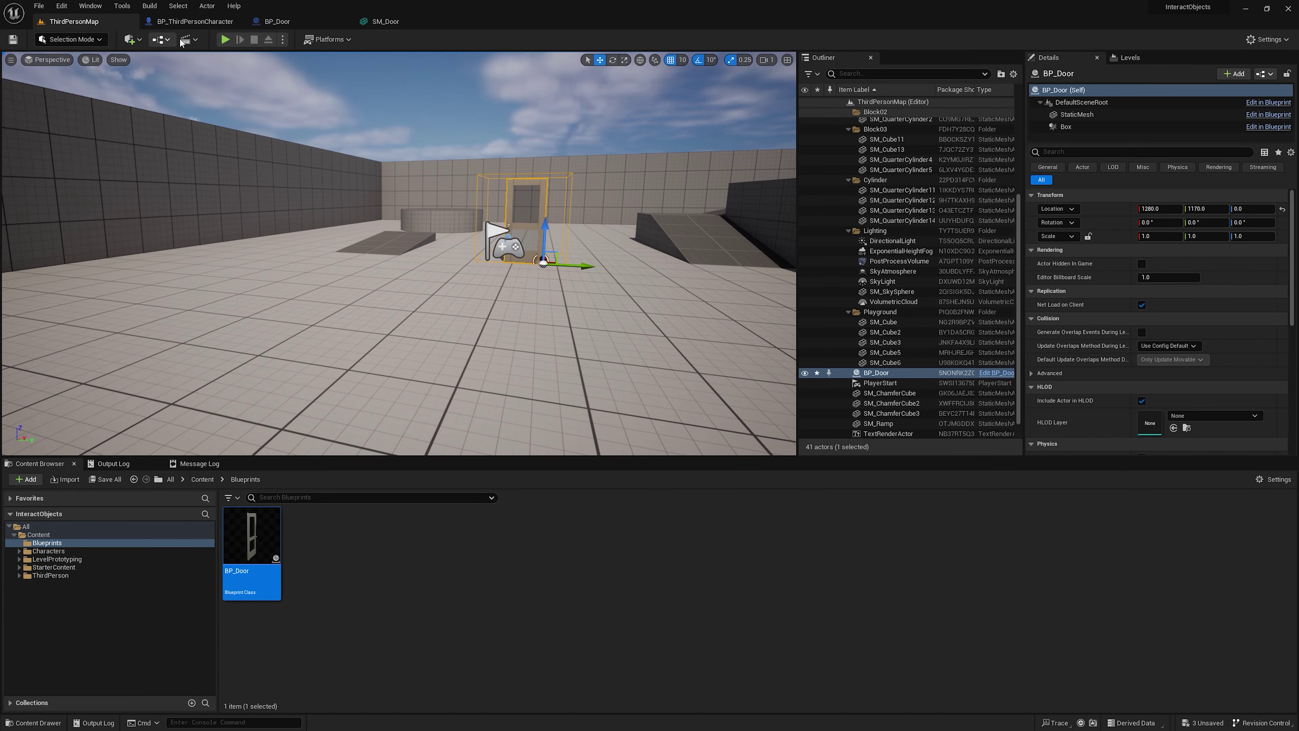
Step: Play the level, toggle the door several times with E, stop, and focus on BP_Door
left_click(224, 39)
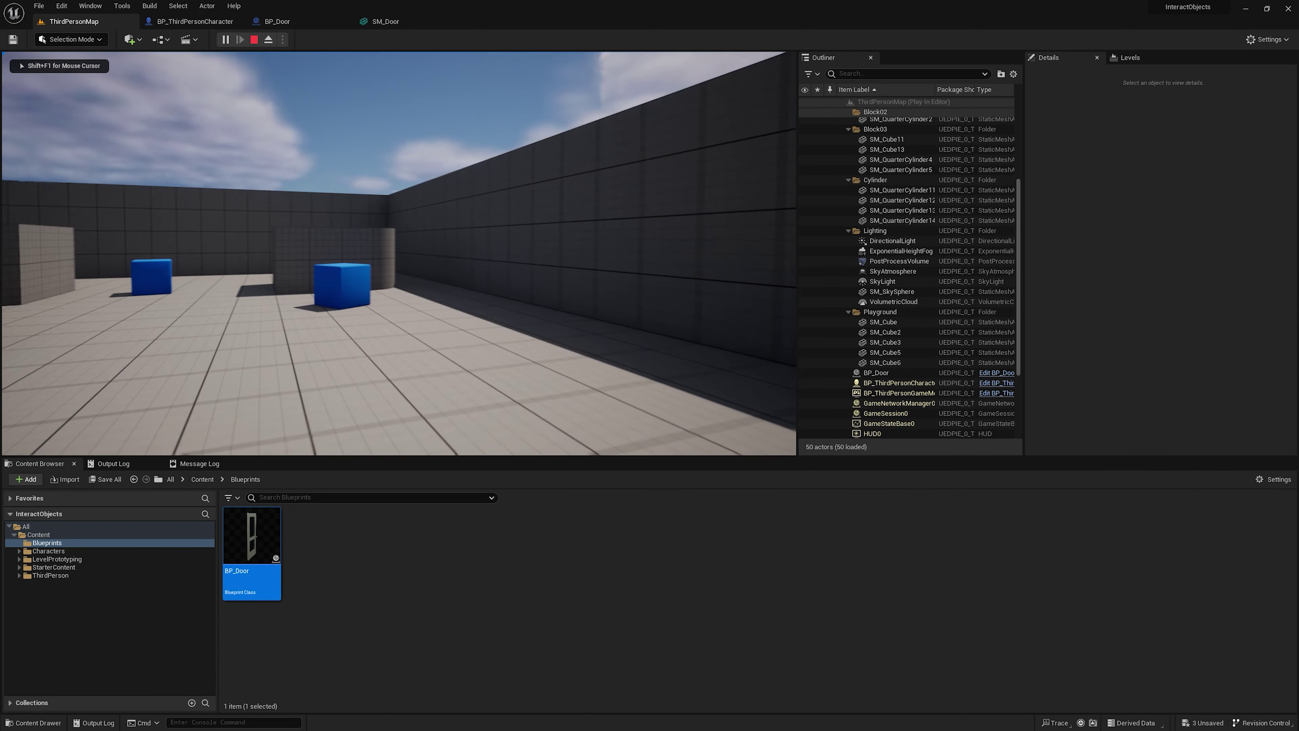
key("w")
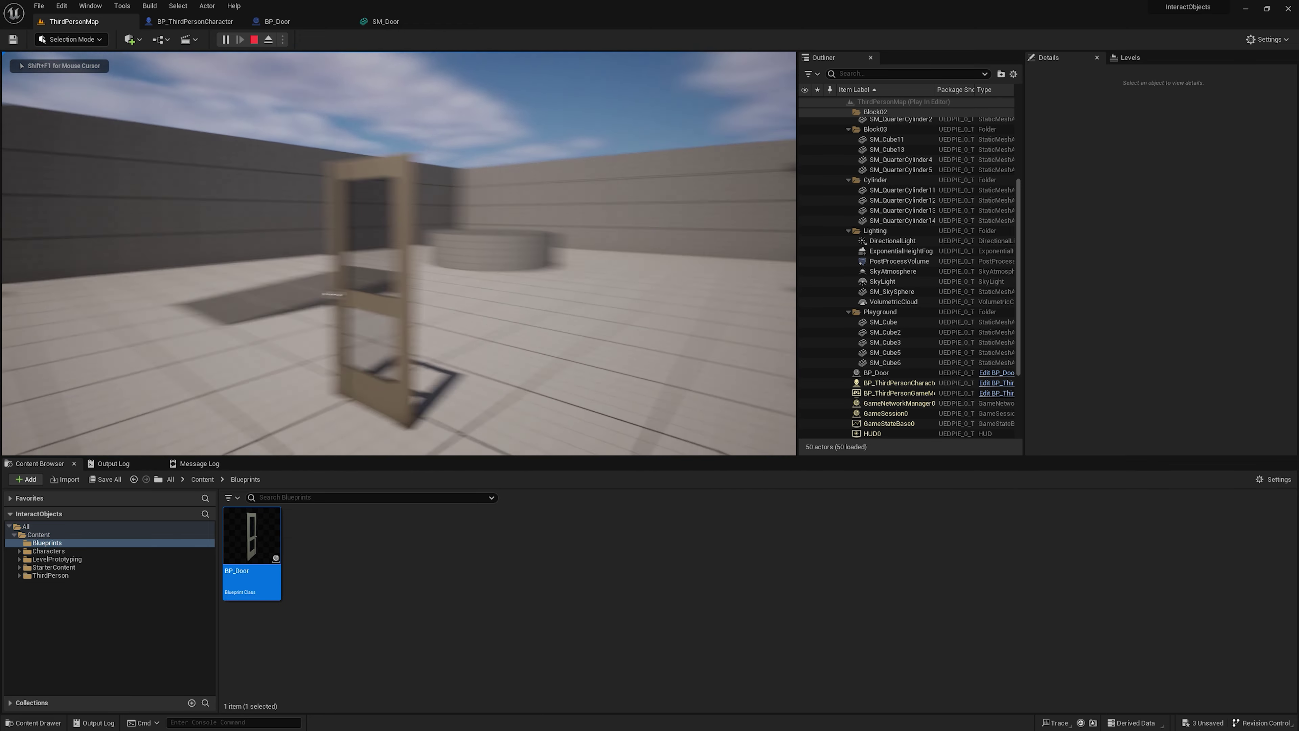
key("e")
key("w")
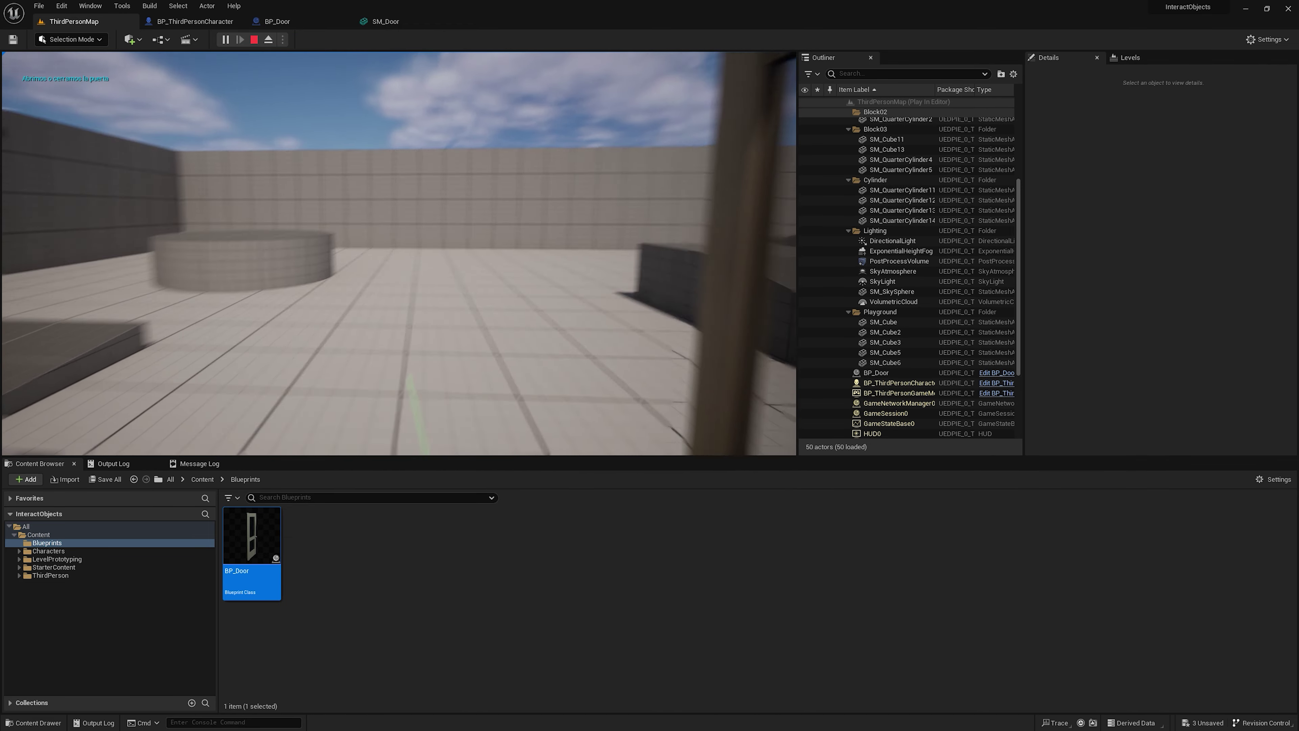
key("w")
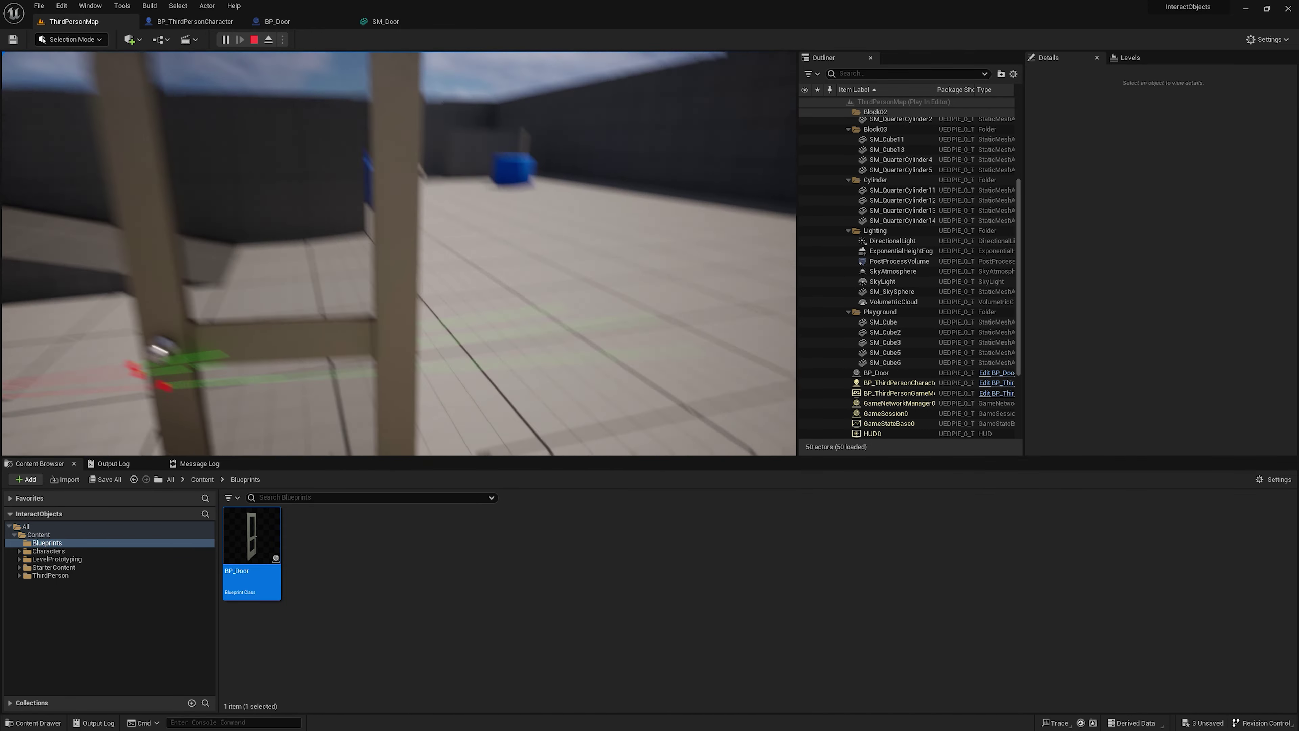
key("e")
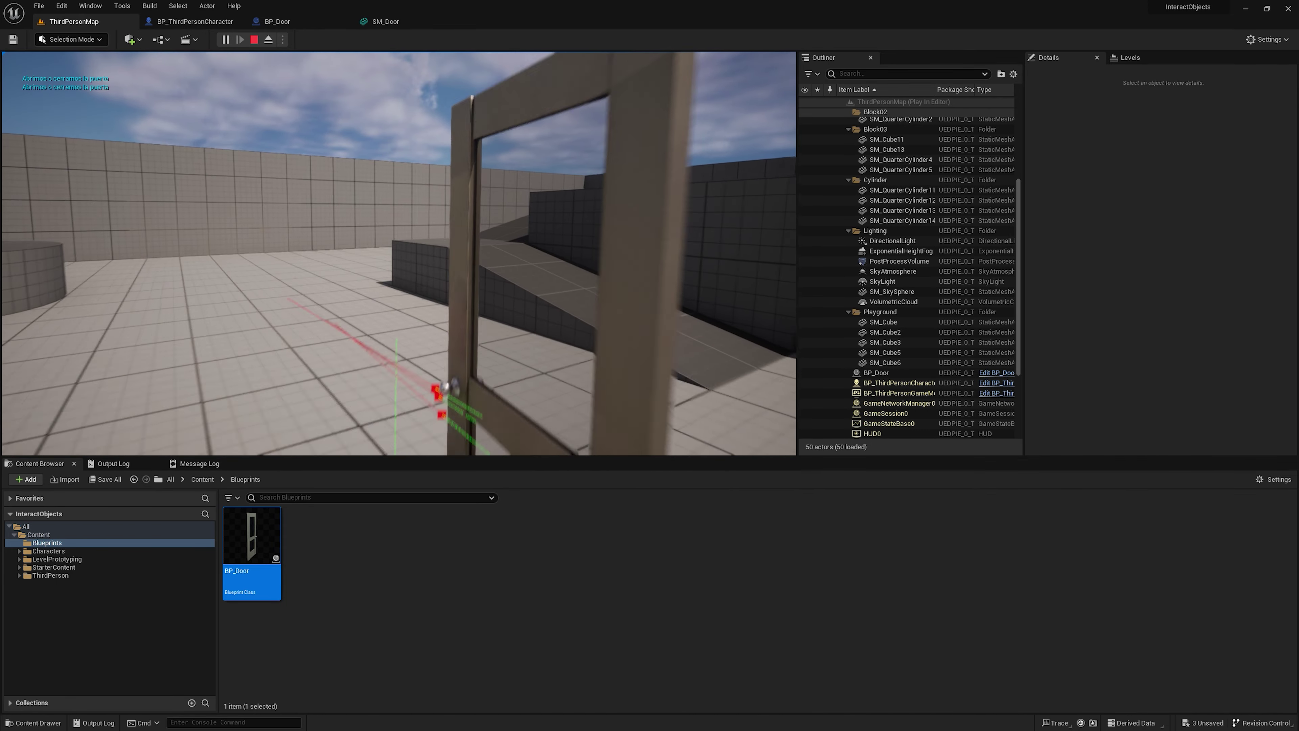
key("e")
key("e")
key("e")
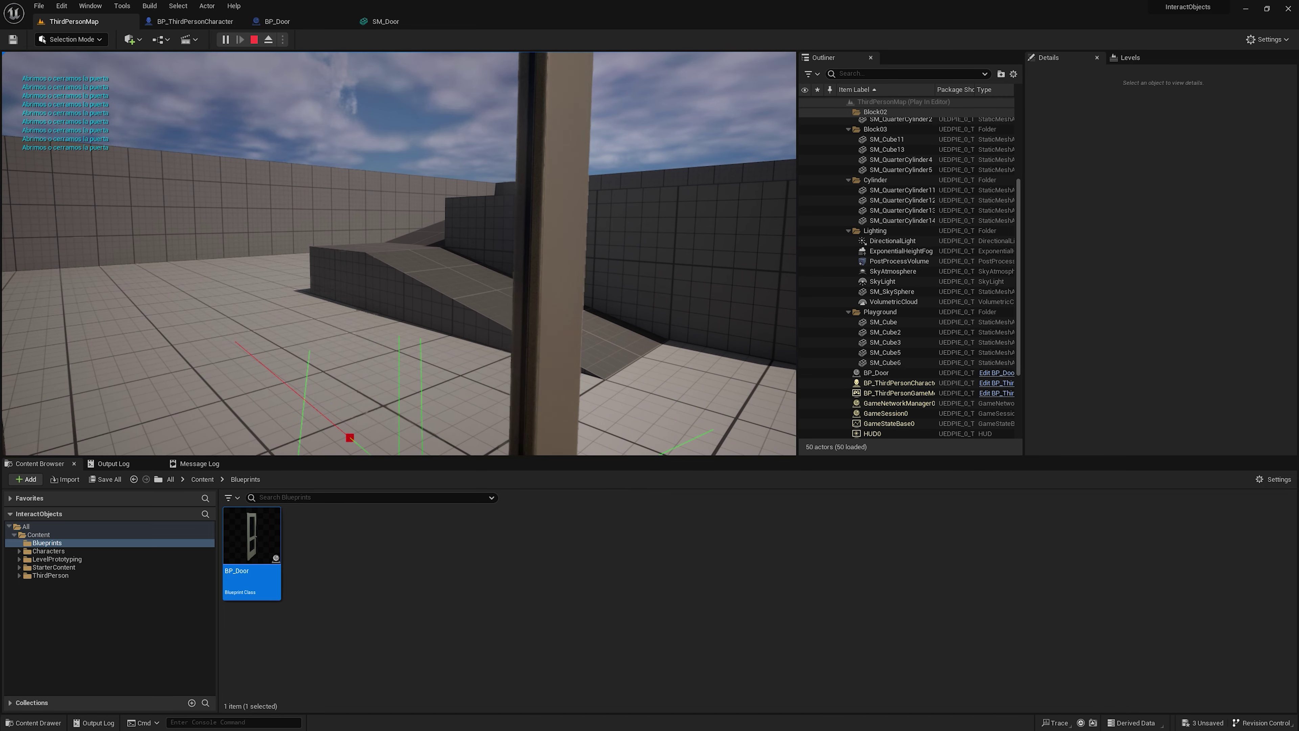
key("Escape")
key("f")
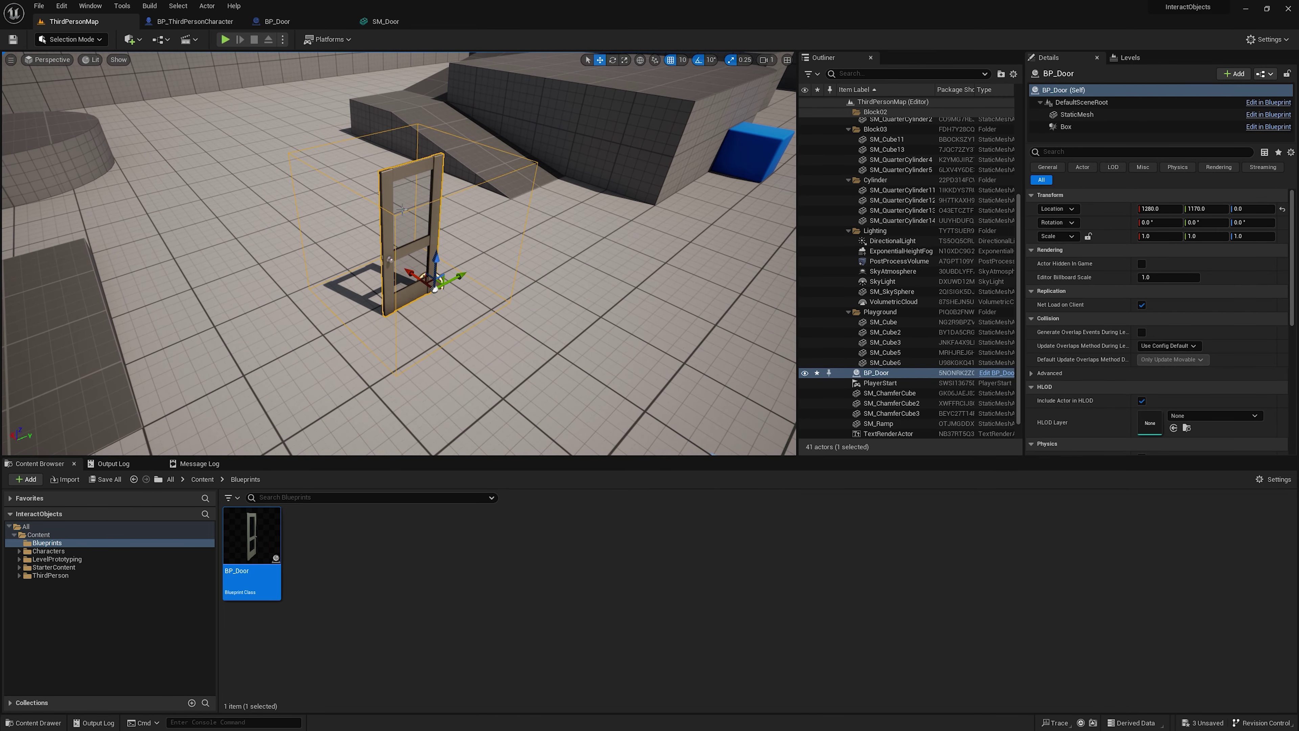
left_click(278, 21)
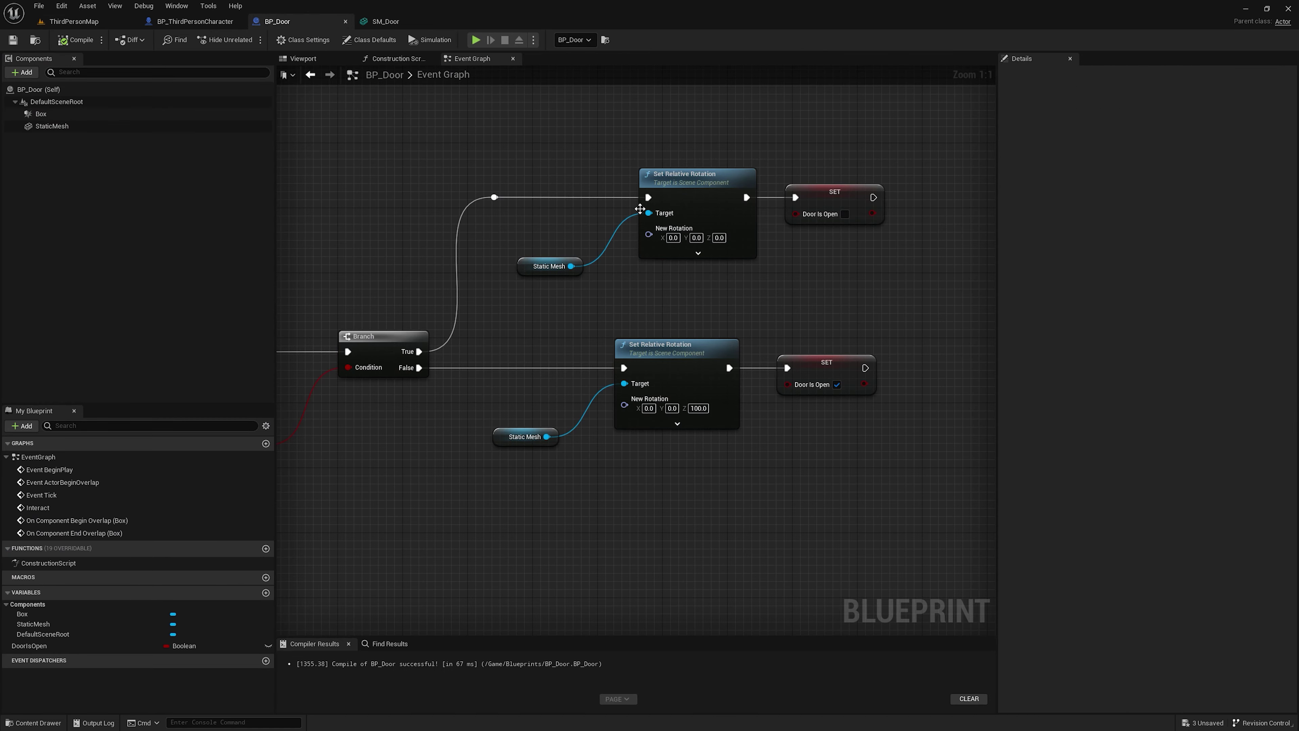
scroll(468, 350, "up", 2)
scroll(513, 256, "down", 2)
left_click_drag(614, 167, 905, 415)
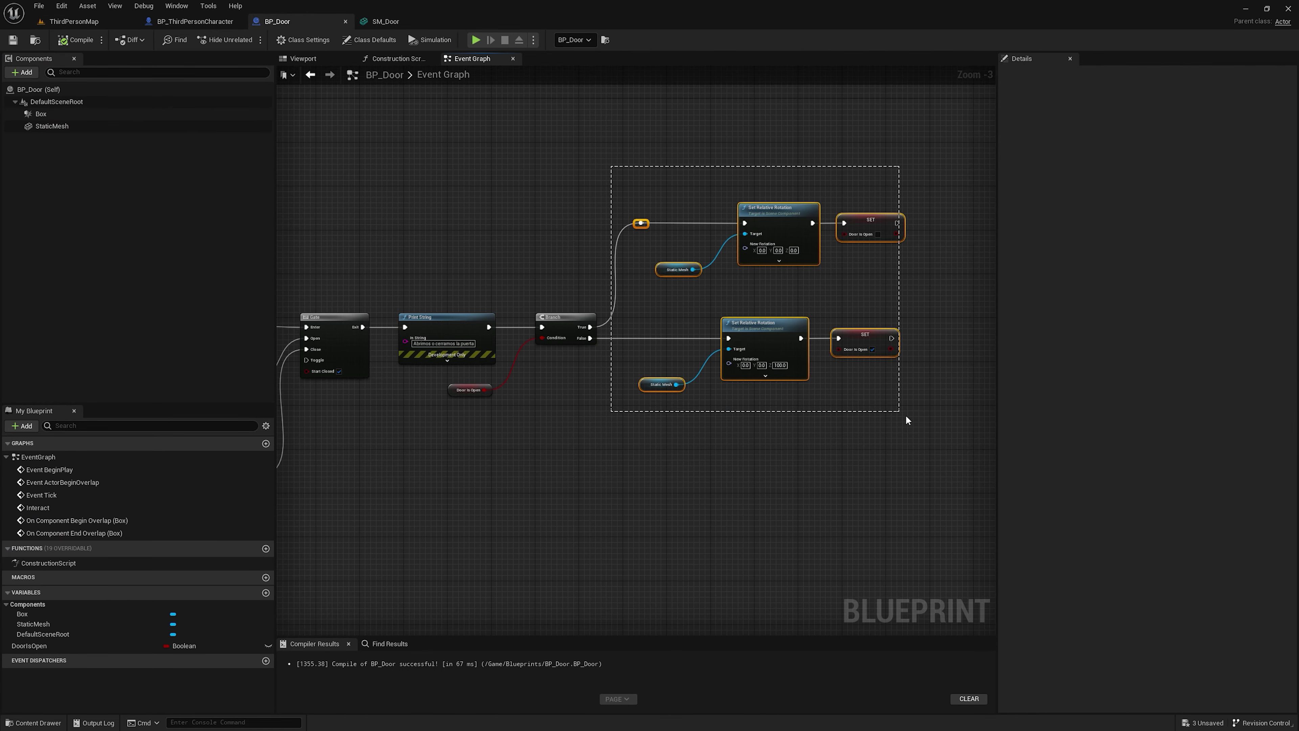
right_click_drag(513, 209, 765, 175)
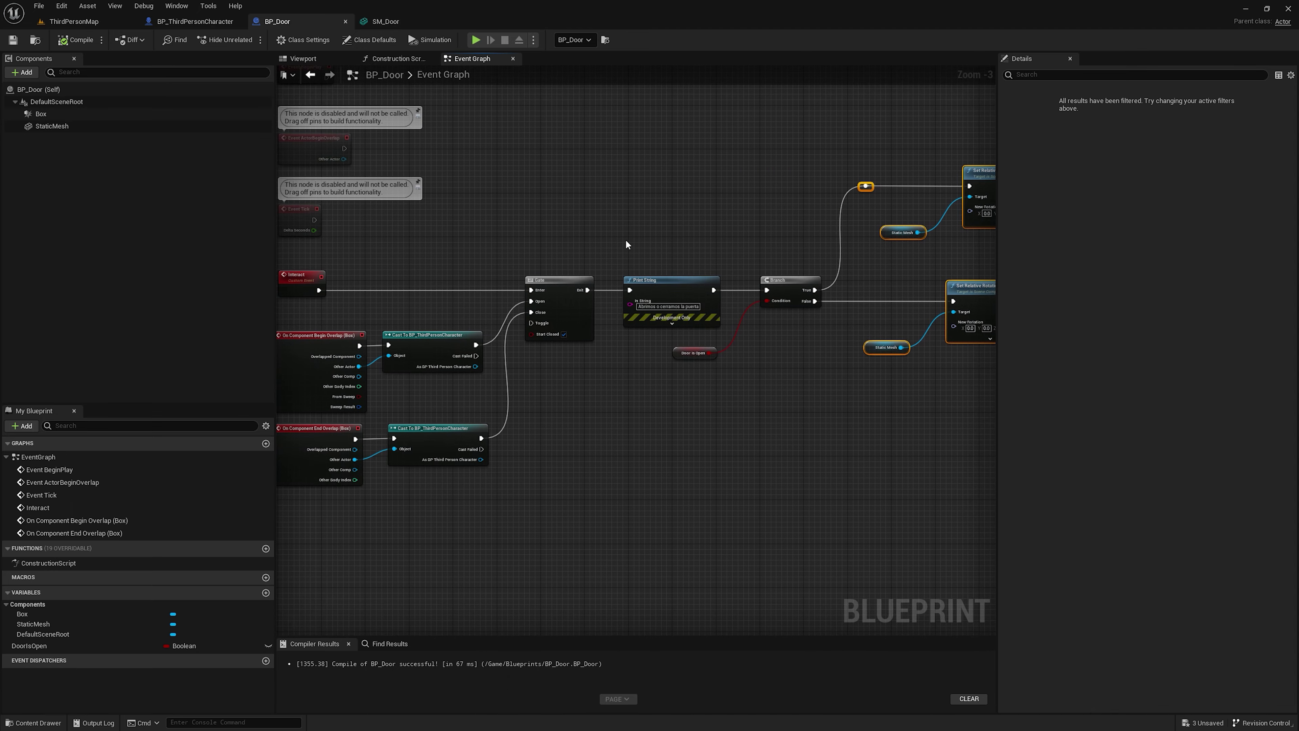
left_click_drag(726, 233, 851, 368)
scroll(717, 274, "up", 3)
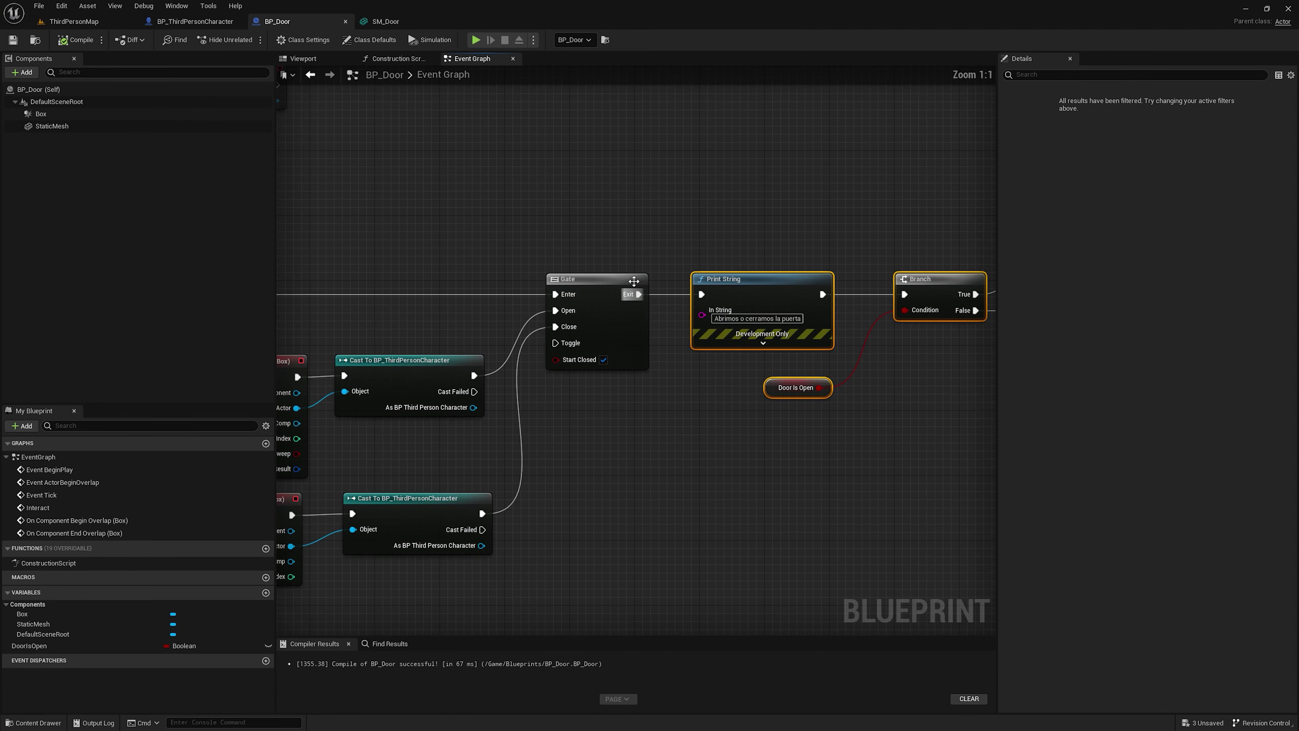
right_click_drag(643, 294, 812, 317)
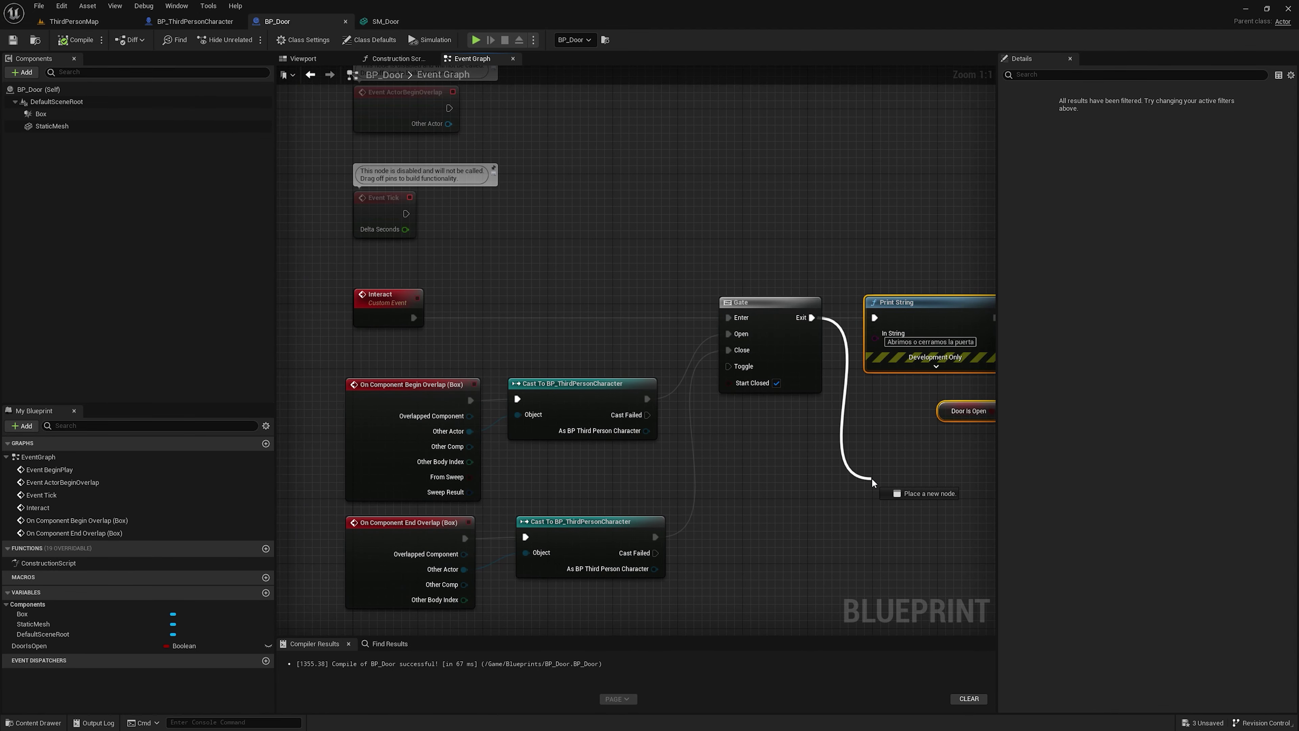
left_click_drag(877, 453, 872, 478)
right_click_drag(864, 279, 686, 268)
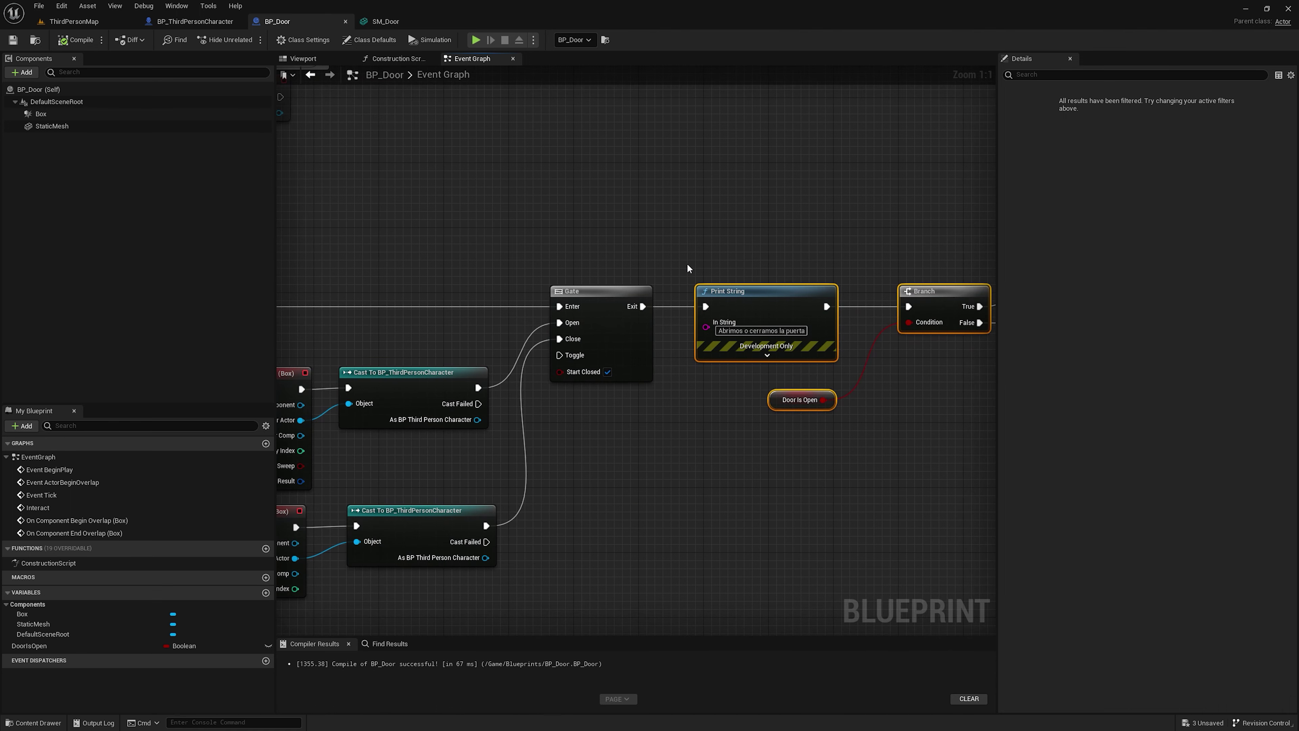
scroll(678, 225, "down", 4)
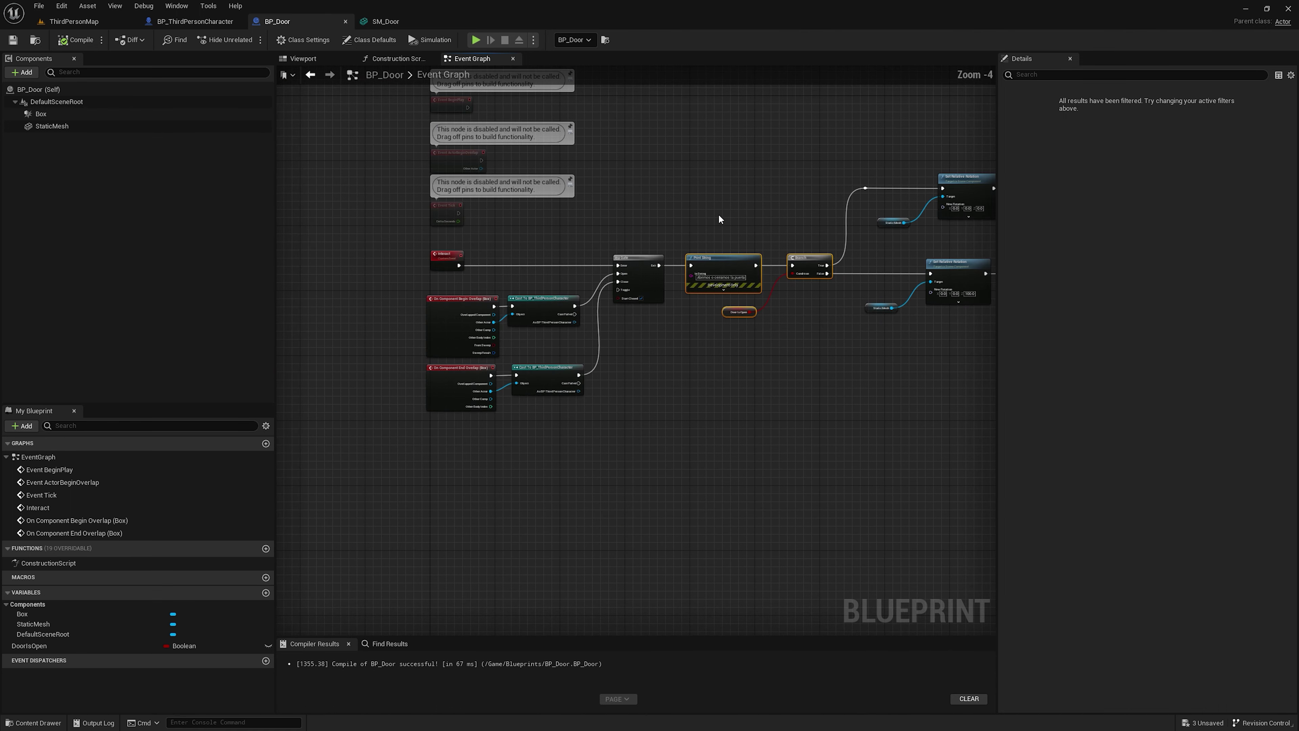
right_click_drag(755, 213, 661, 275)
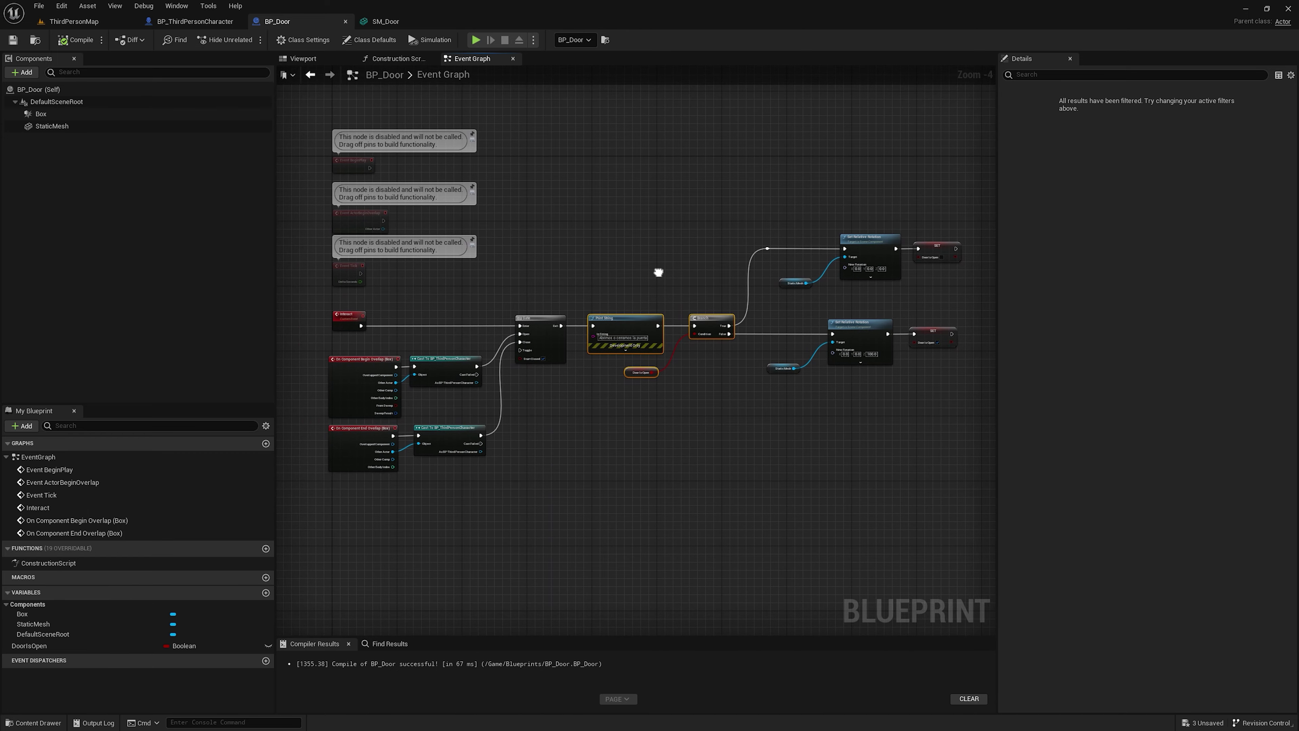
left_click_drag(276, 236, 226, 232)
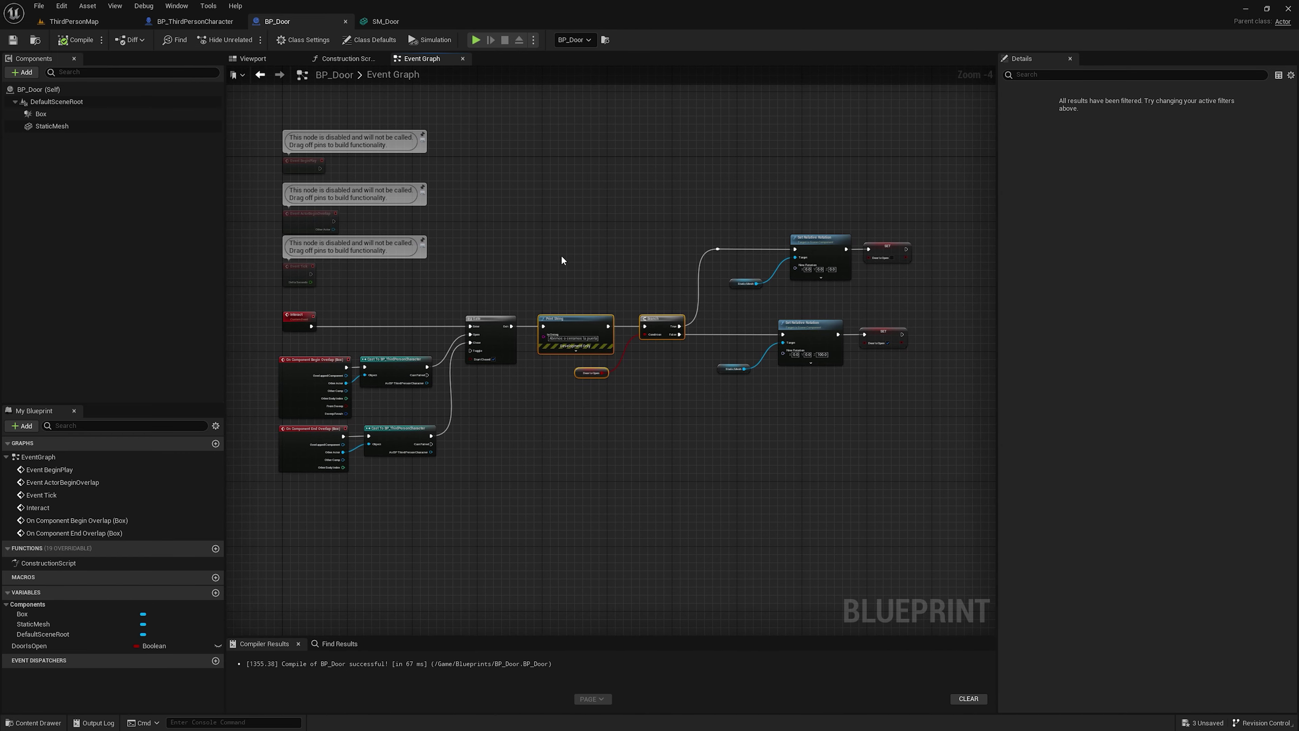
left_click(74, 21)
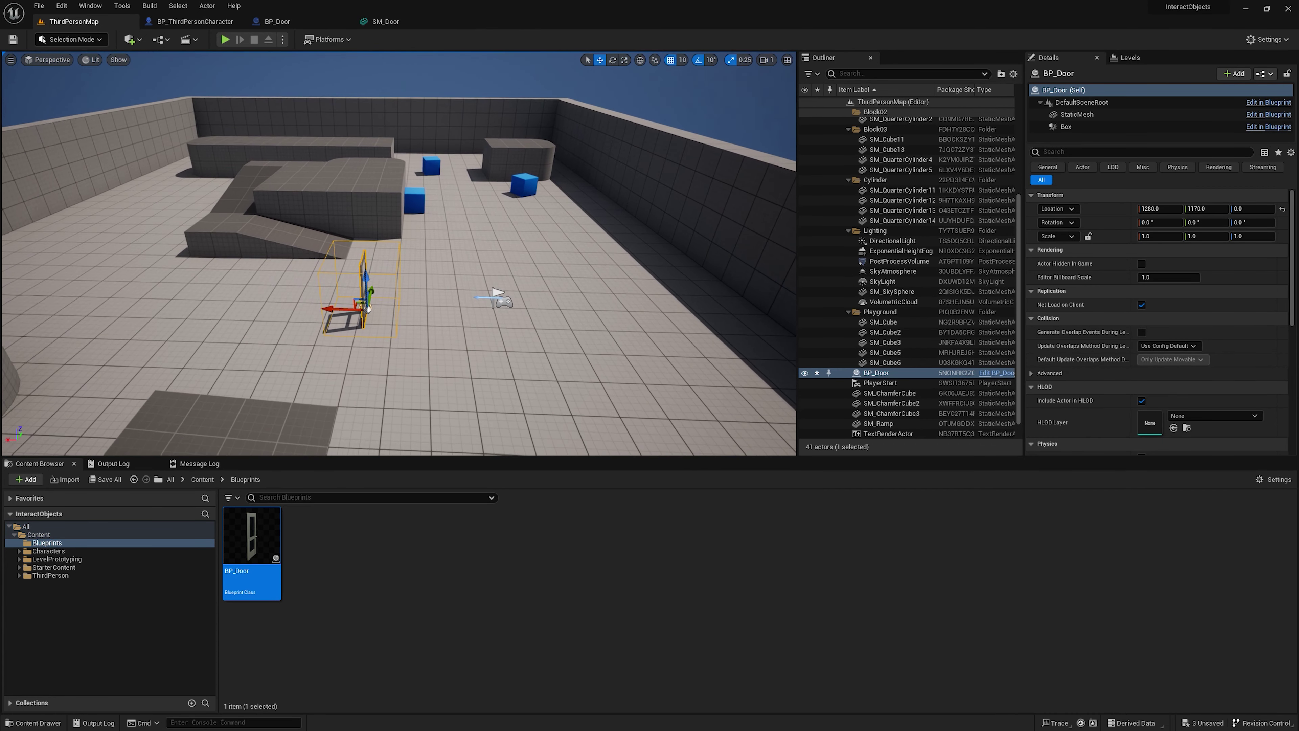
right_click_drag(385, 191, 386, 191)
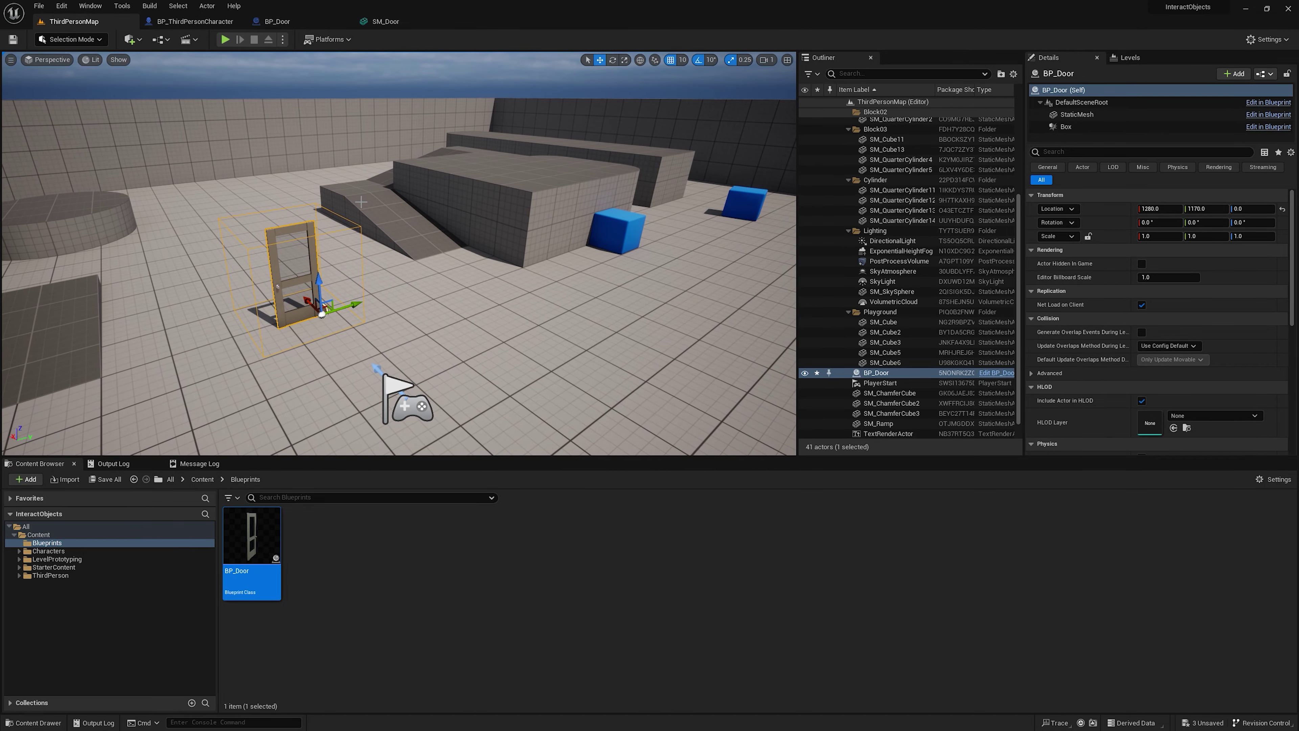